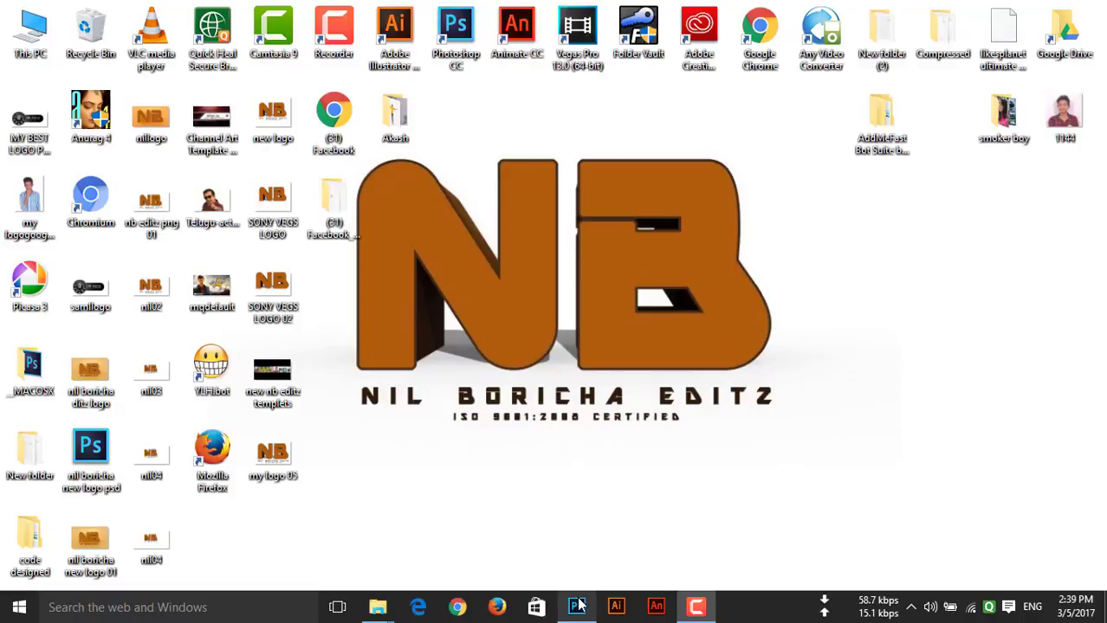
Refresh the Windows desktop from its right-click menu.
{"action": "right_click", "coordinate": [594, 518]}
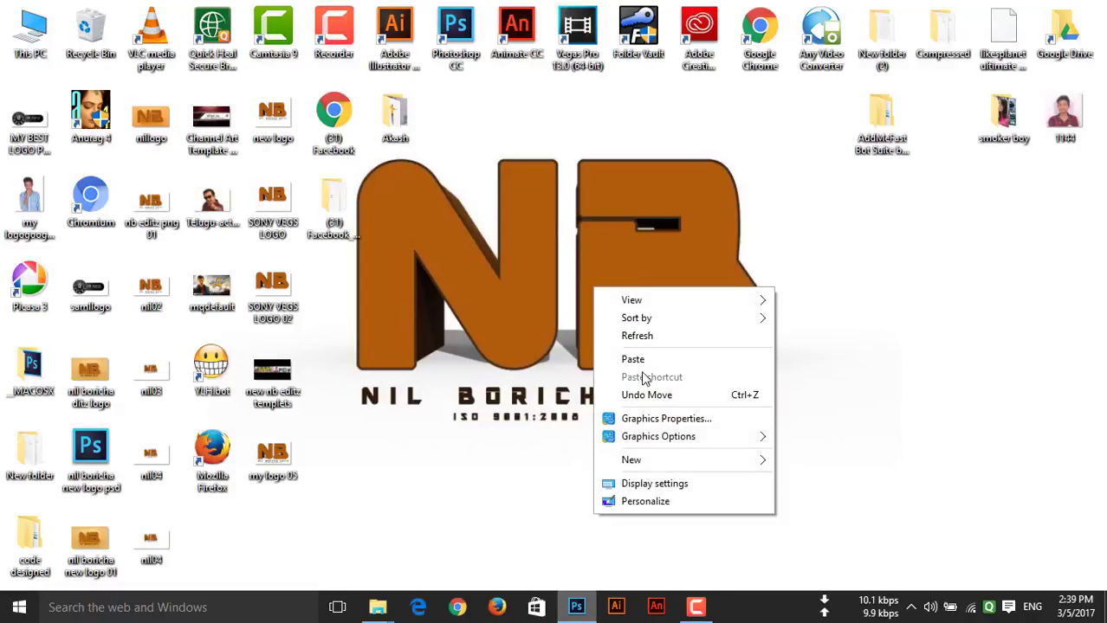
{"action": "left_click", "coordinate": [643, 340]}
Open the rocky cliff photo bg.jpg in Photoshop and dock it as a tab.
{"action": "left_click", "coordinate": [577, 608]}
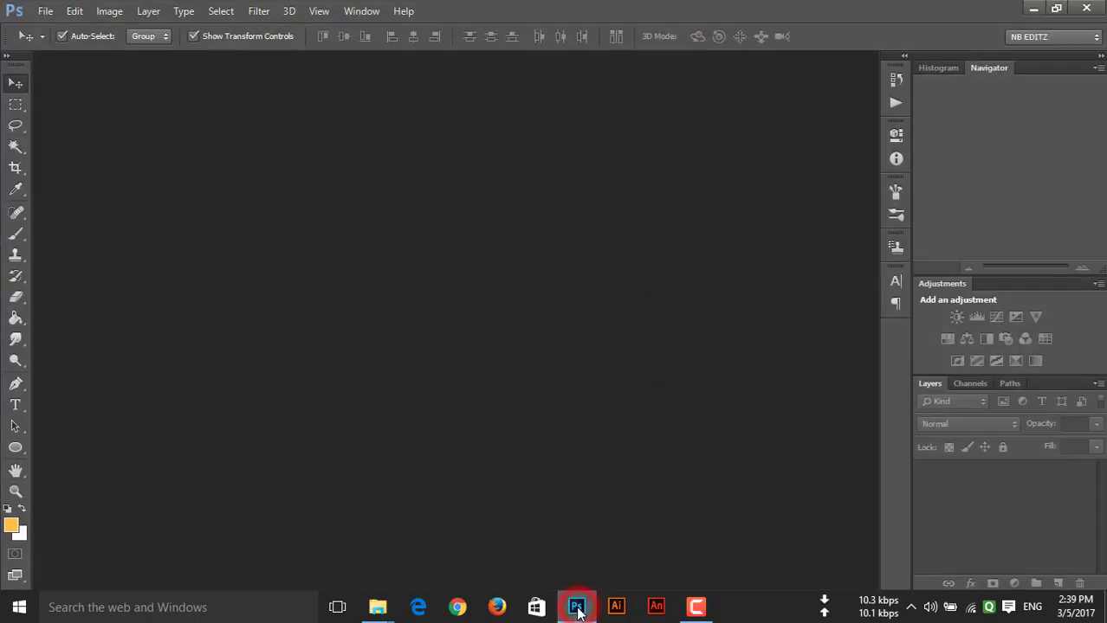
{"action": "left_click", "coordinate": [45, 10]}
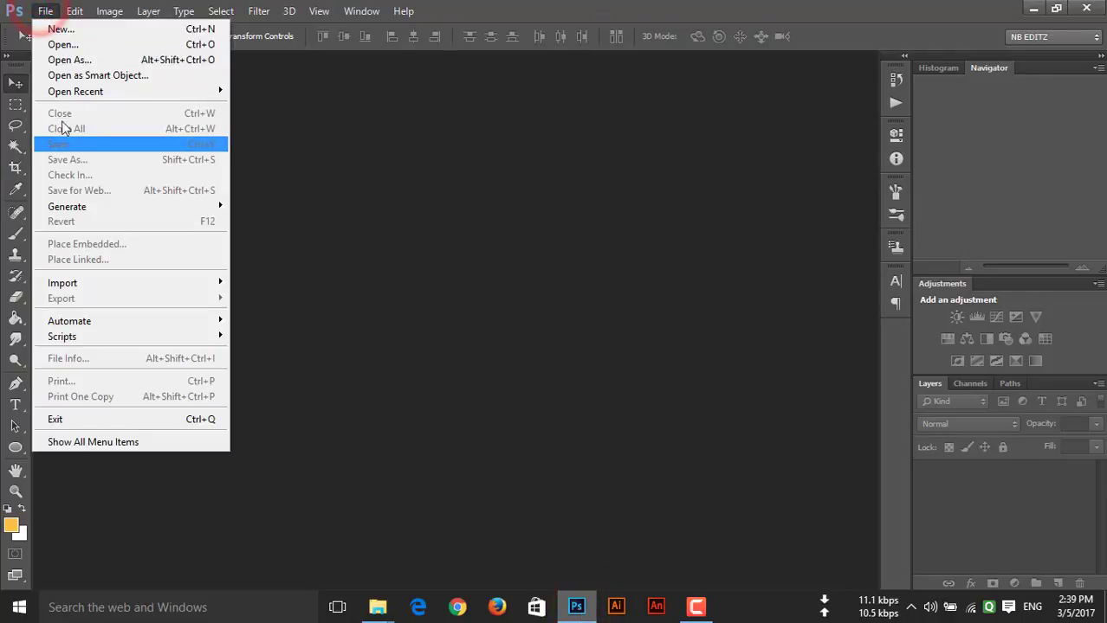
{"action": "left_click", "coordinate": [61, 42]}
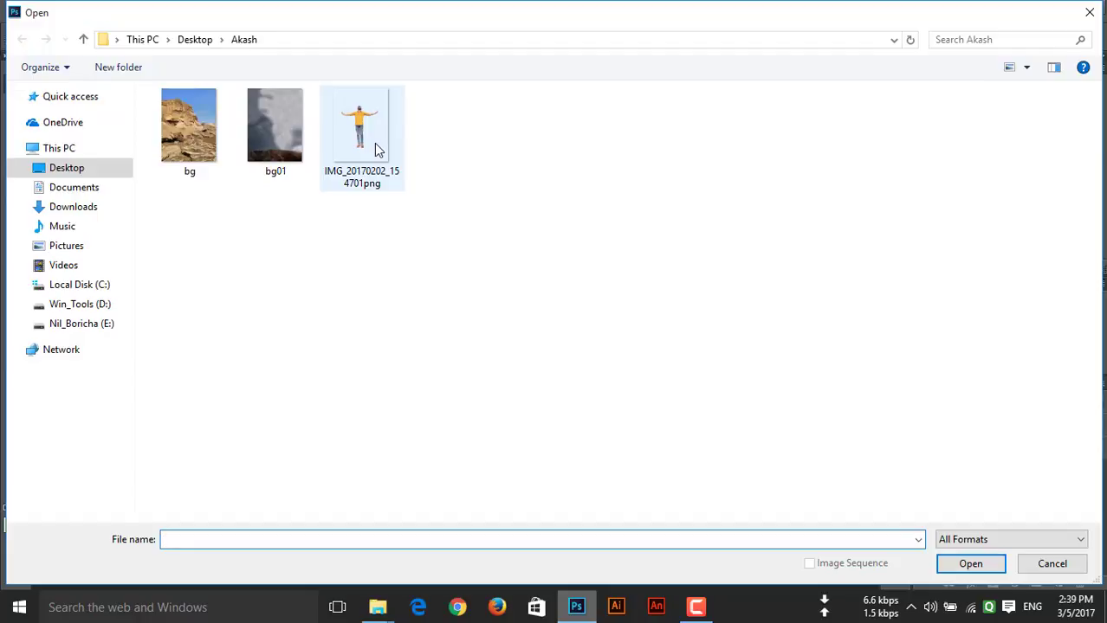
{"action": "double_click", "coordinate": [207, 143]}
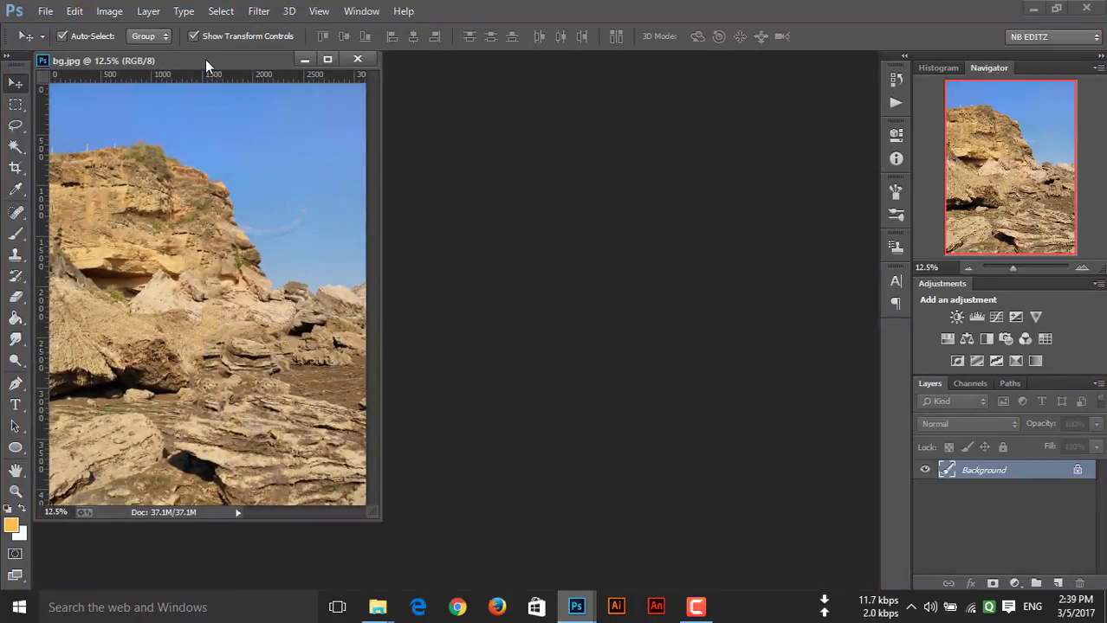
{"action": "left_click_drag", "start_coordinate": [205, 59], "coordinate": [471, 59]}
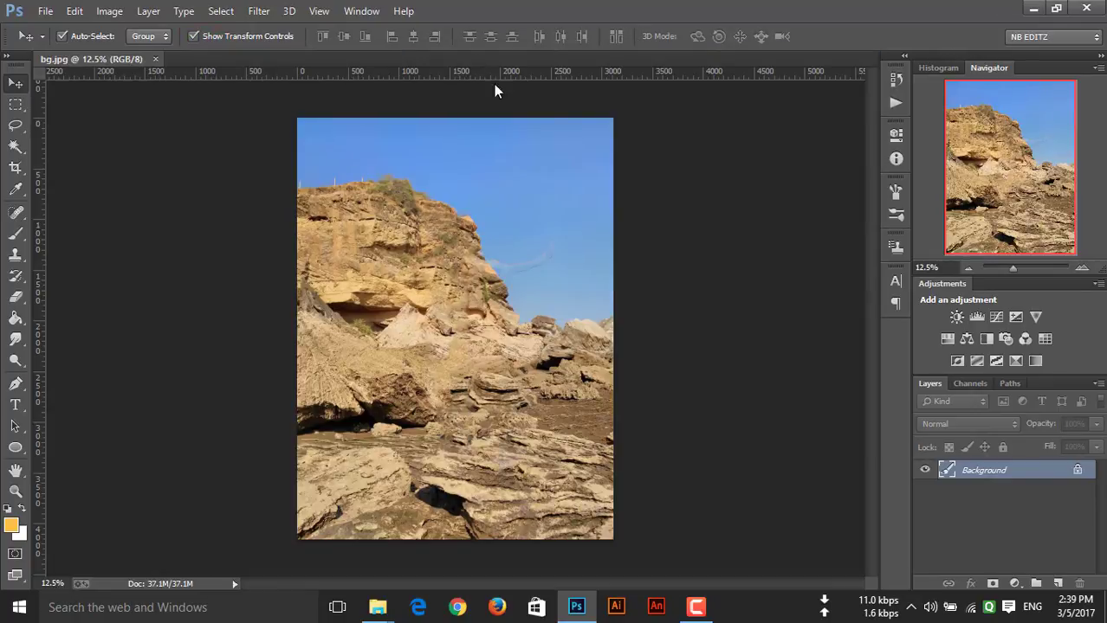
Unlock the Background into an editable Layer 0 and return the view to 12.5%.
{"action": "left_click", "coordinate": [1078, 471]}
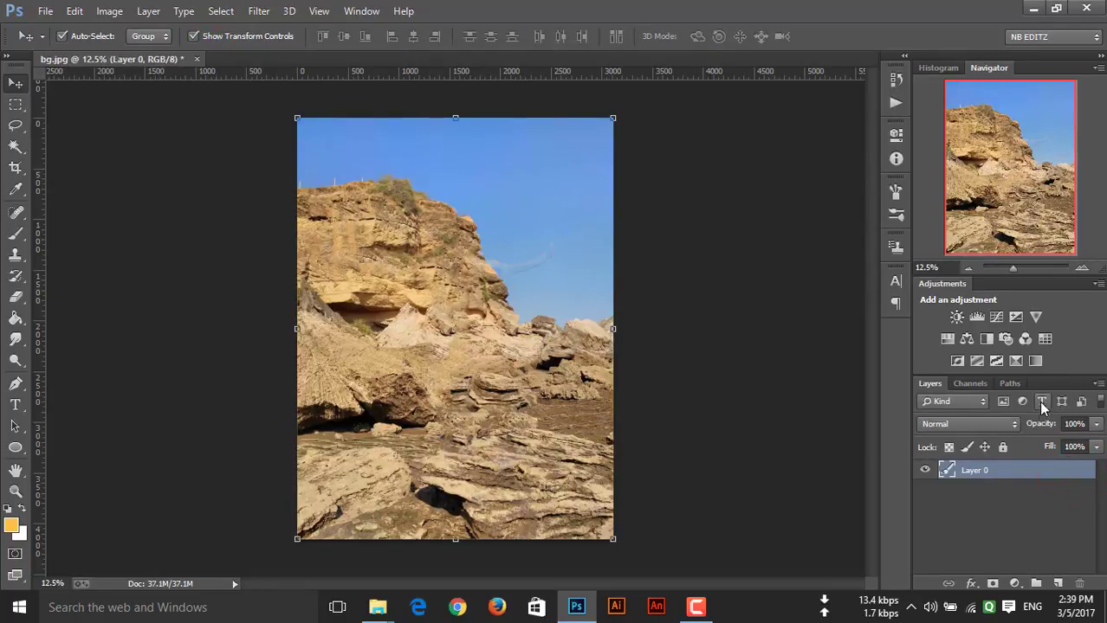
{"action": "left_click", "coordinate": [1083, 269]}
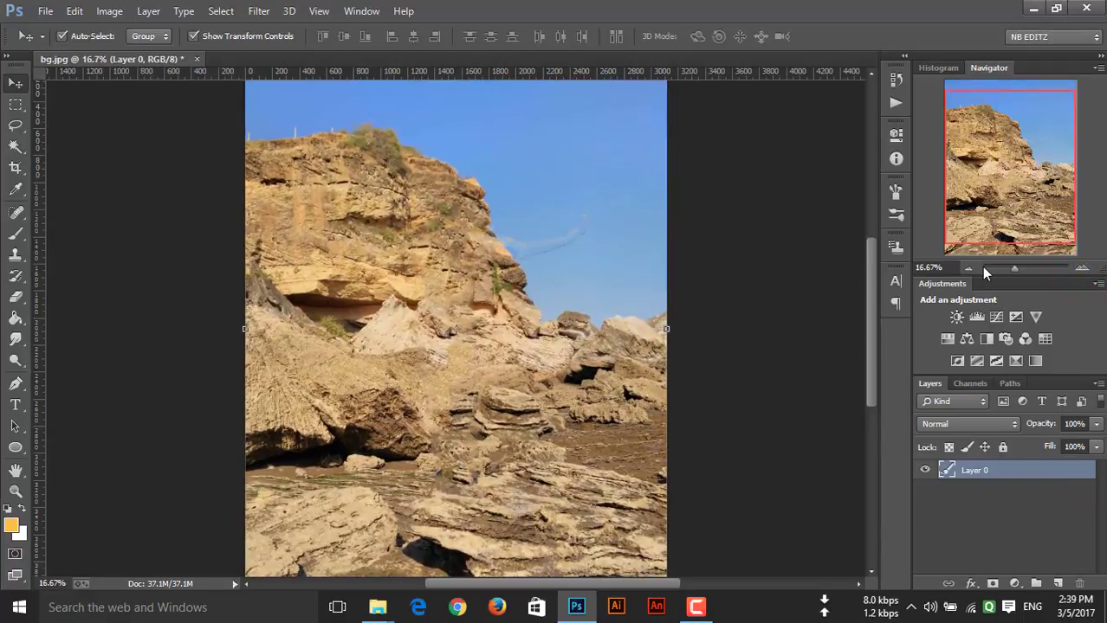
{"action": "left_click", "coordinate": [968, 268]}
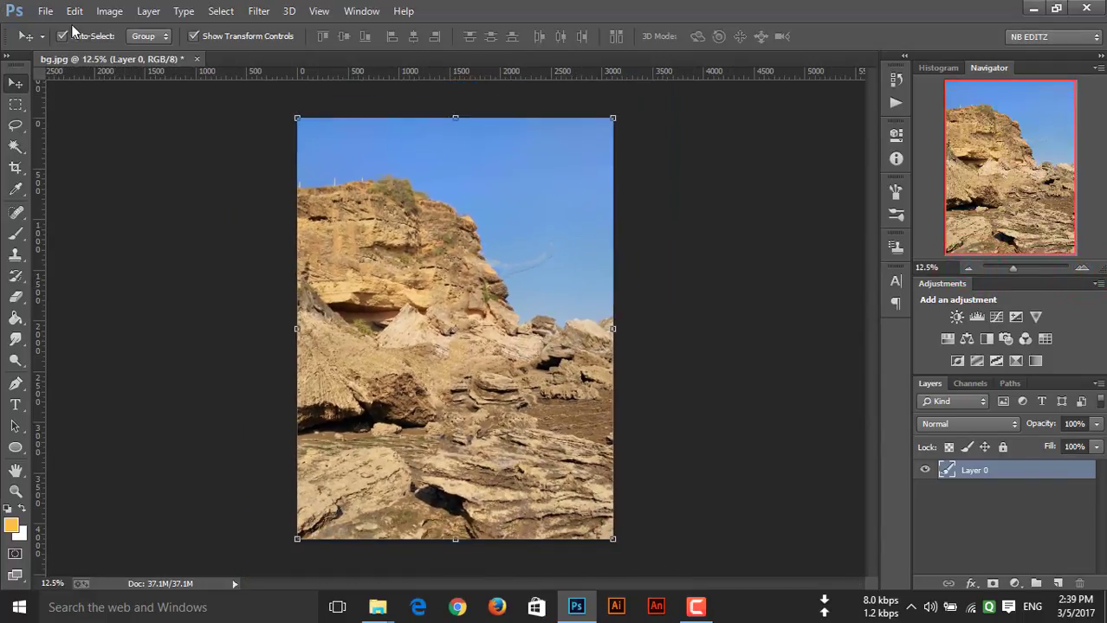
{"action": "left_click", "coordinate": [45, 11]}
Place the bg01 smoke image and scale it up to cover the canvas.
{"action": "left_click", "coordinate": [77, 245]}
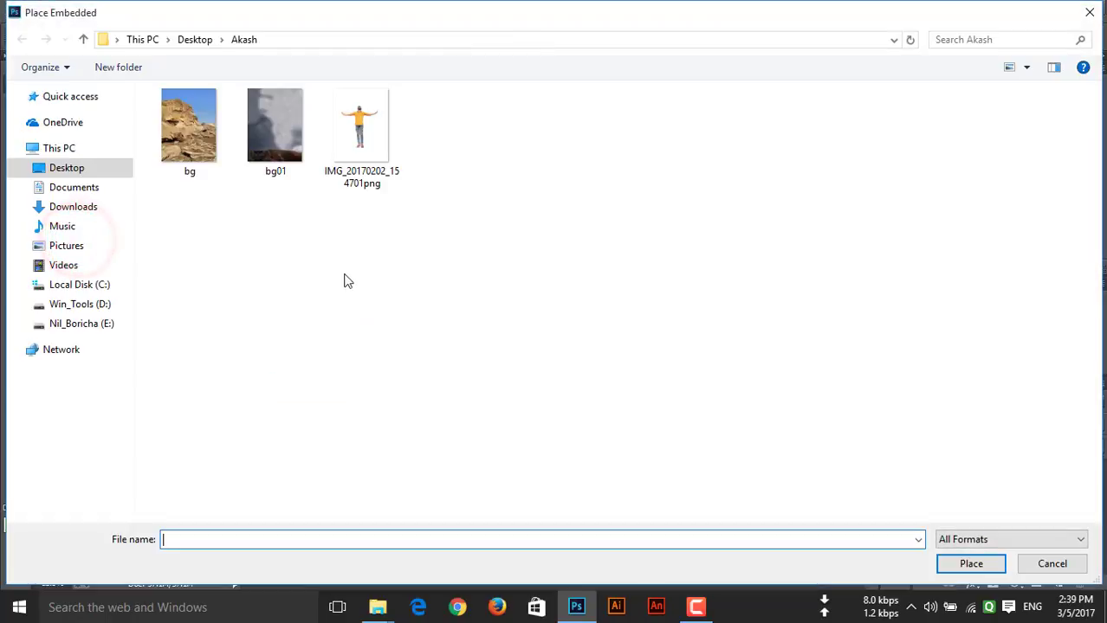
{"action": "double_click", "coordinate": [275, 160]}
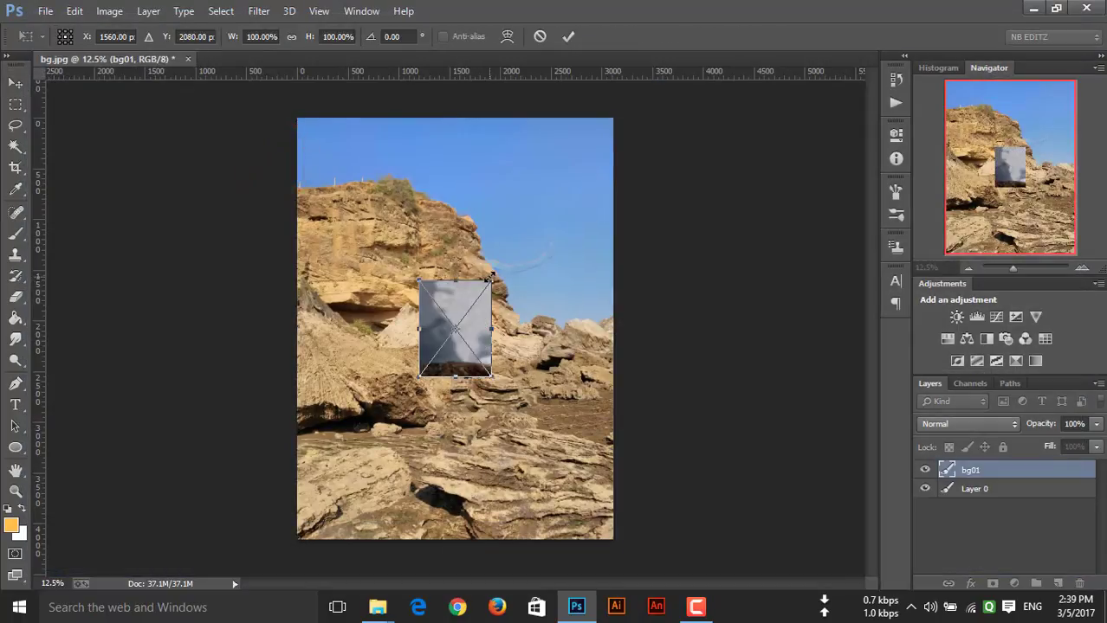
{"action": "left_click_drag", "start_coordinate": [489, 277], "coordinate": [620, 120]}
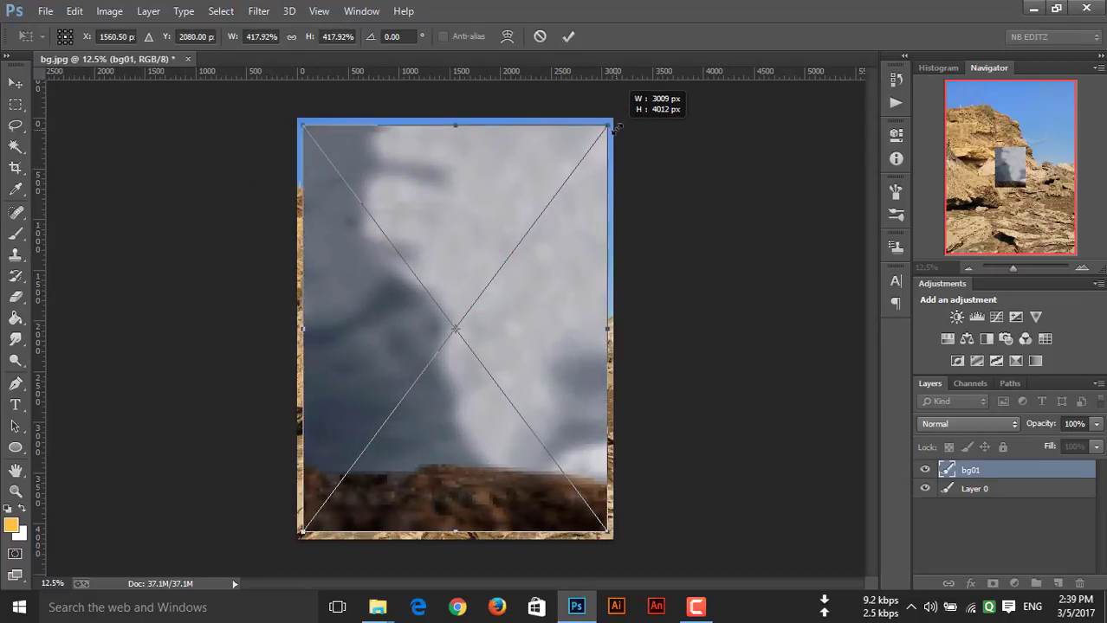
{"action": "left_click", "coordinate": [574, 39]}
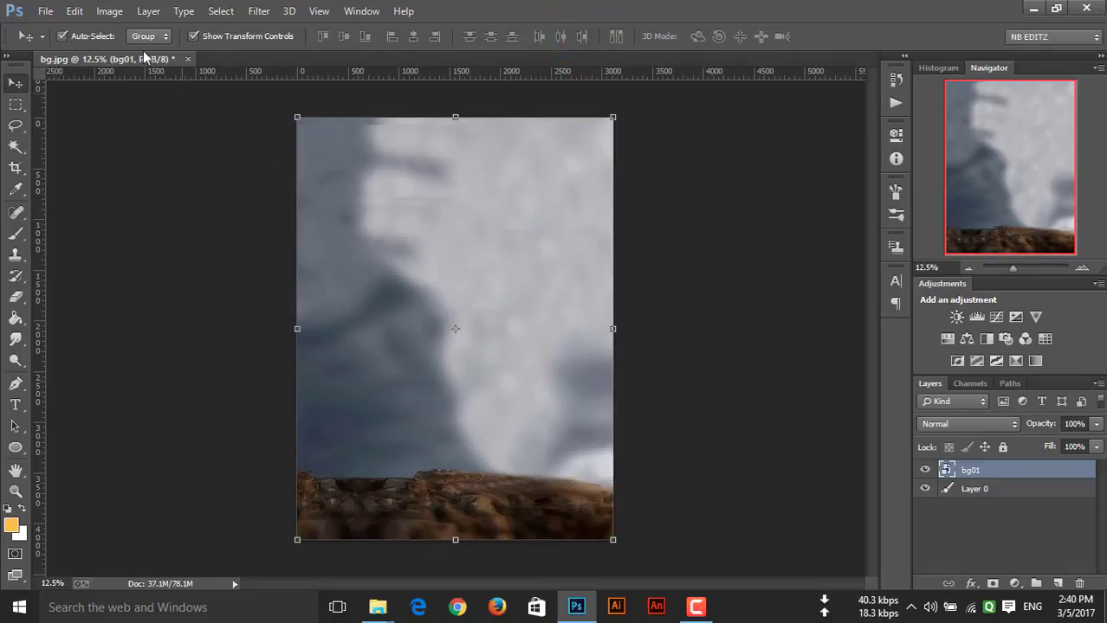
Place the man photo IMG_20170202_154701png on top, then select the bg01 layer.
{"action": "left_click", "coordinate": [43, 11]}
{"action": "left_click", "coordinate": [76, 246]}
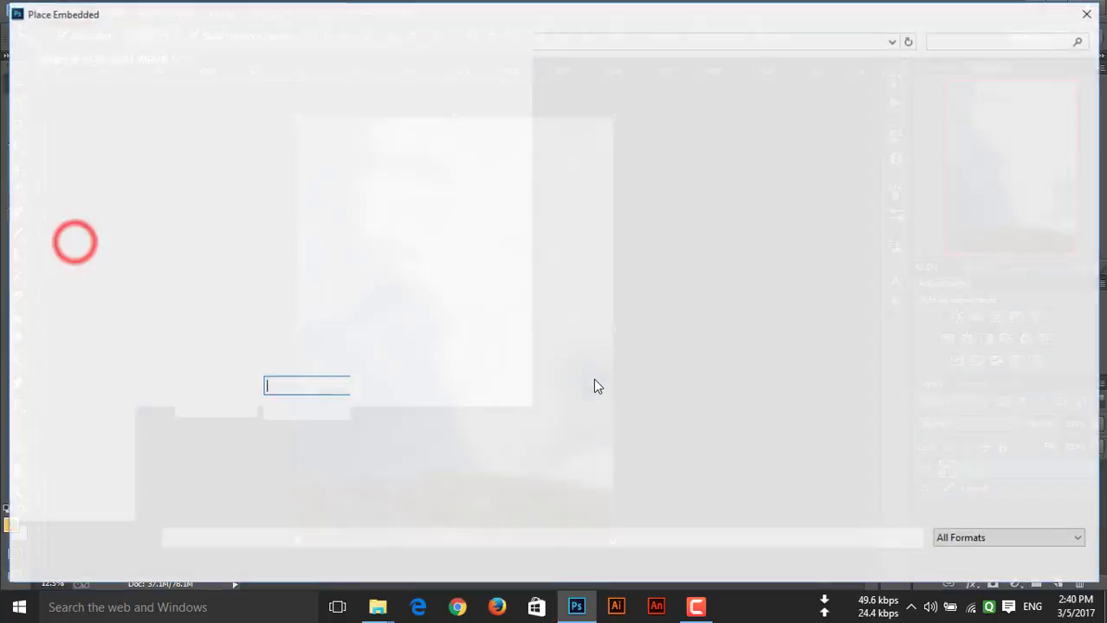
{"action": "double_click", "coordinate": [360, 151]}
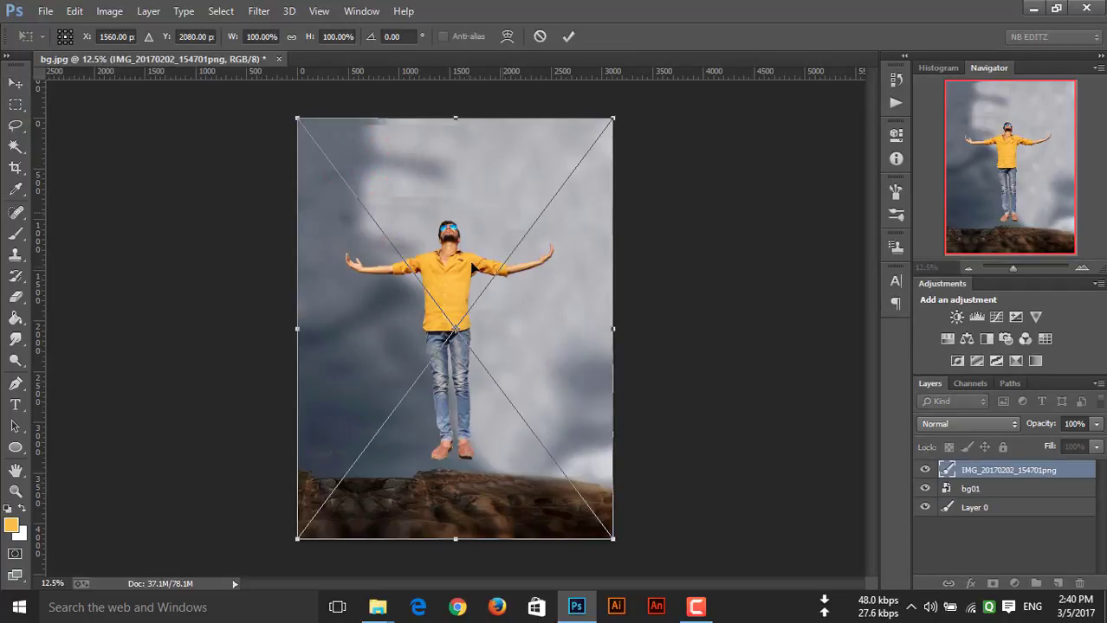
{"action": "left_click", "coordinate": [569, 38]}
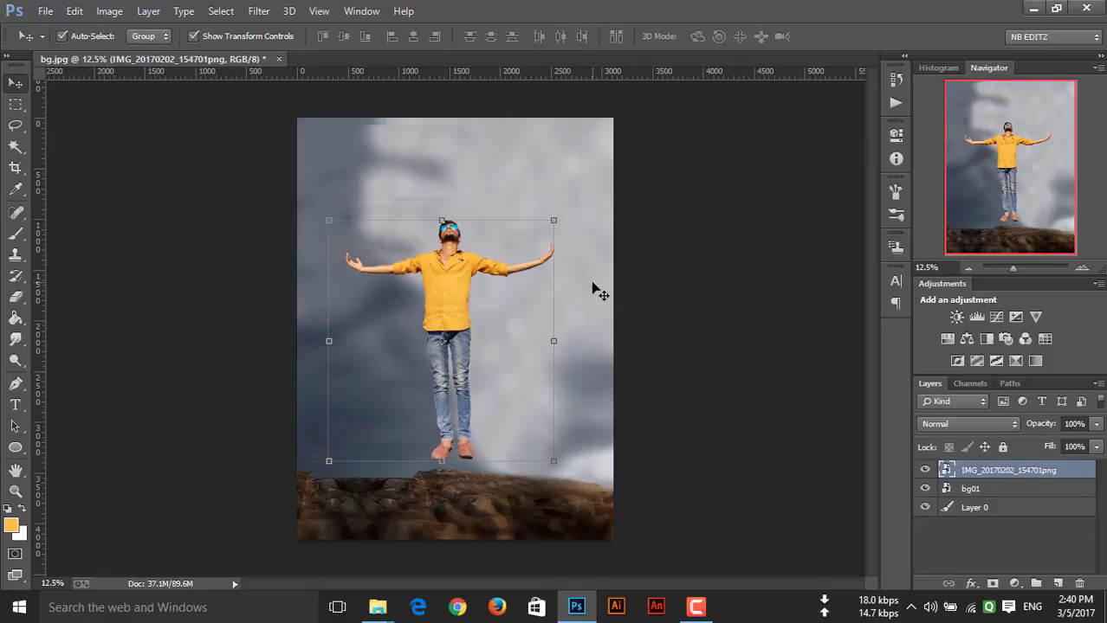
{"action": "left_click", "coordinate": [968, 489]}
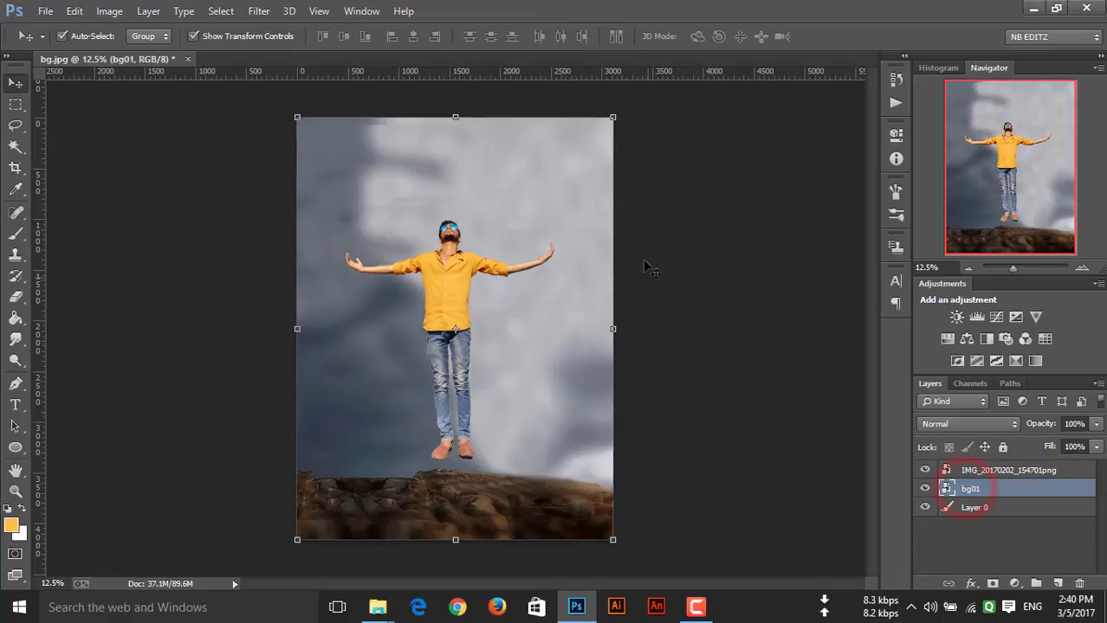
Enlarge bg01 past the canvas edges and raise it so the ledge meets the man's feet.
{"action": "left_click", "coordinate": [968, 268]}
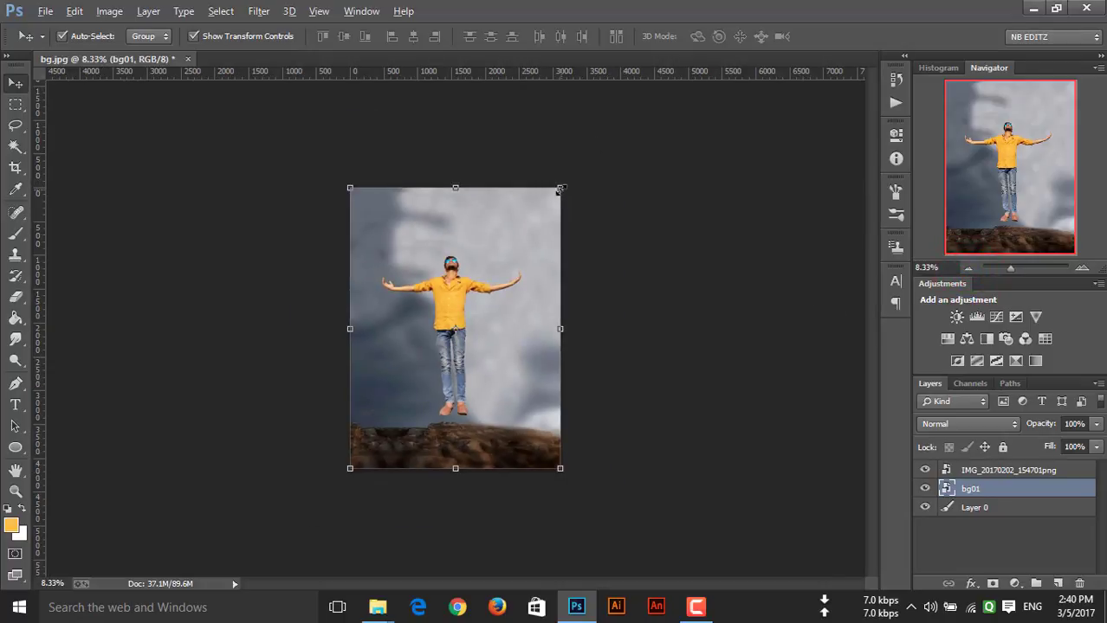
{"action": "left_click_drag", "start_coordinate": [561, 187], "coordinate": [594, 167]}
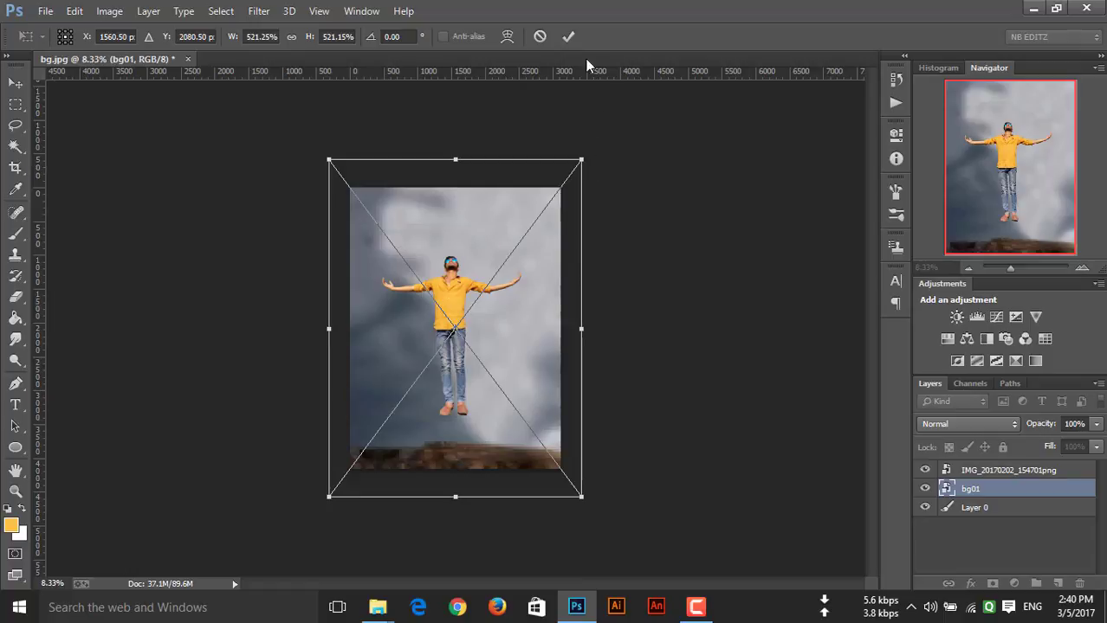
{"action": "left_click", "coordinate": [569, 36]}
{"action": "left_click_drag", "start_coordinate": [457, 450], "coordinate": [472, 437]}
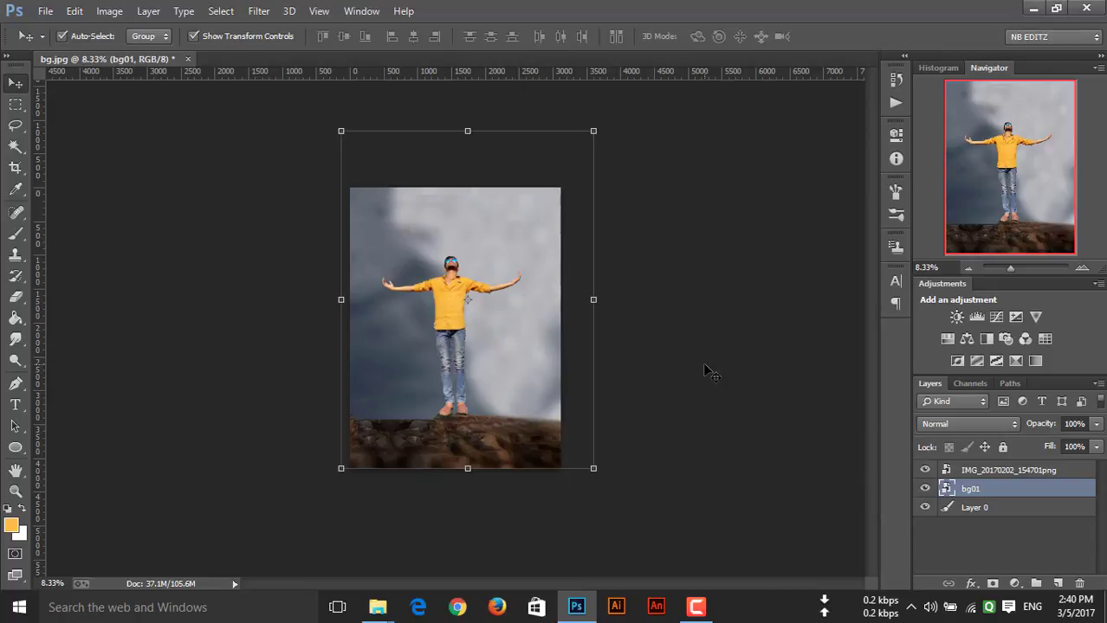
{"action": "left_click", "coordinate": [985, 472]}
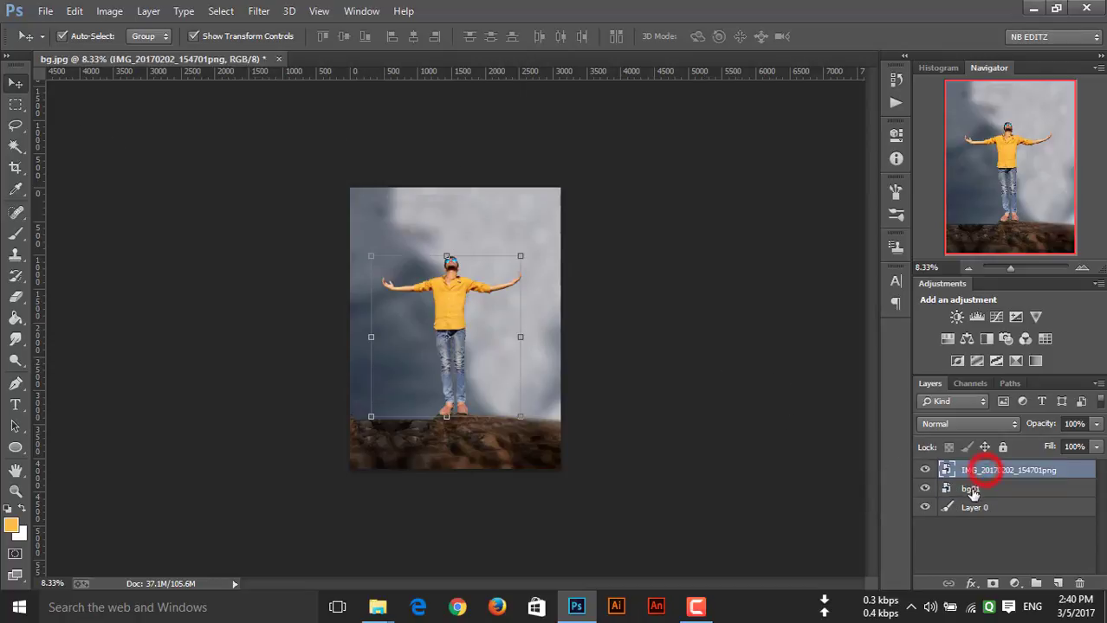
{"action": "left_click", "coordinate": [925, 470]}
{"action": "left_click", "coordinate": [963, 511]}
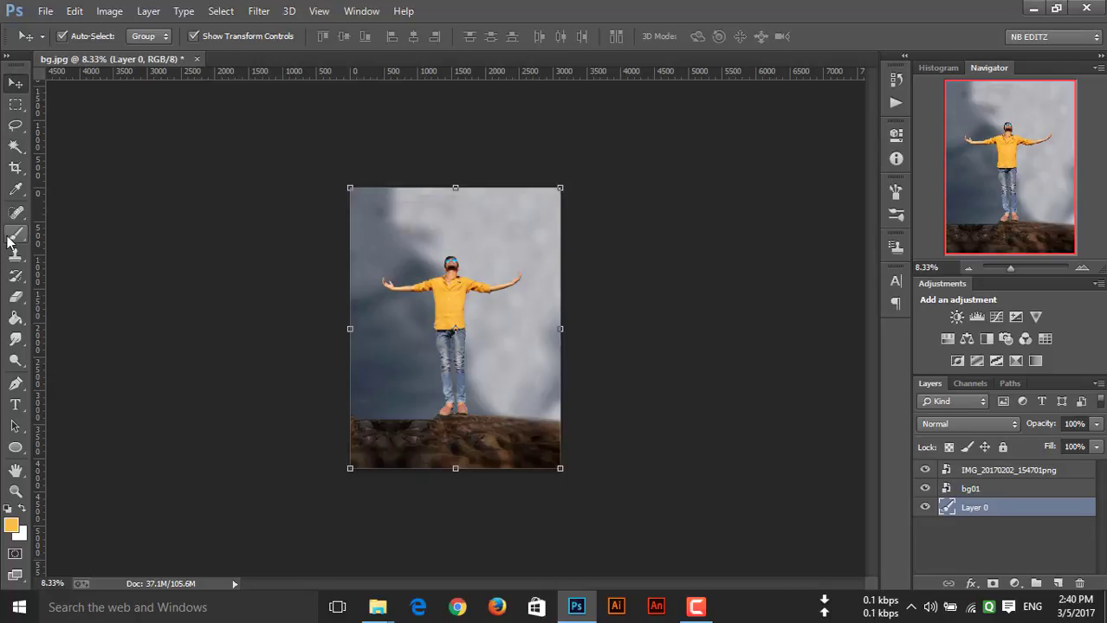
Zoom to 16.67% on the rocky ground and prepare the bg01 layer for erasing.
{"action": "left_click", "coordinate": [16, 297]}
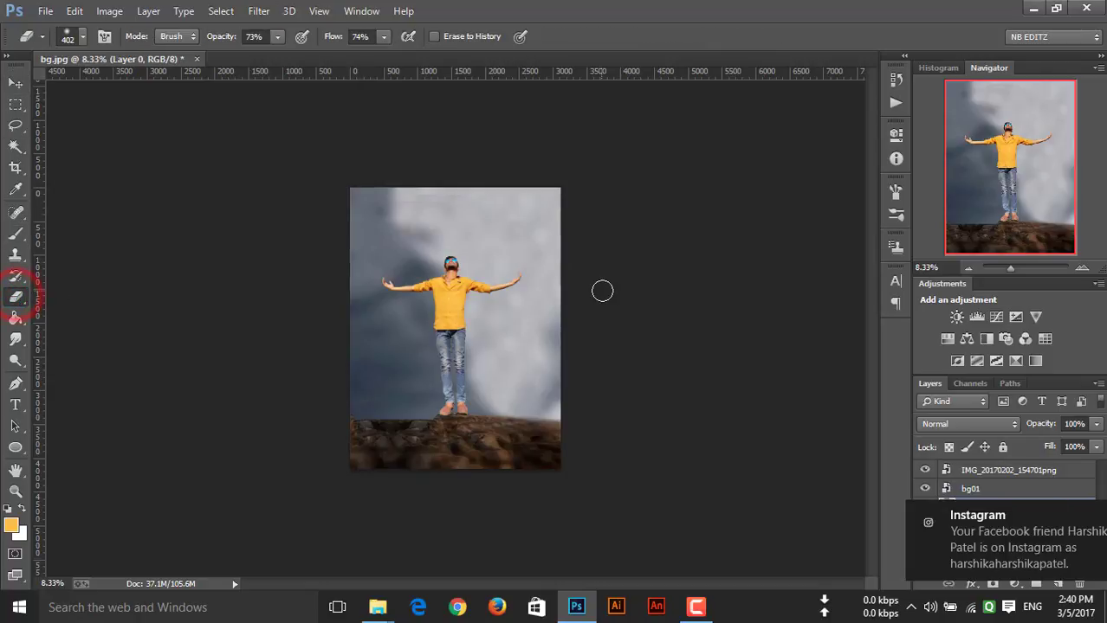
{"action": "left_click", "coordinate": [1080, 270]}
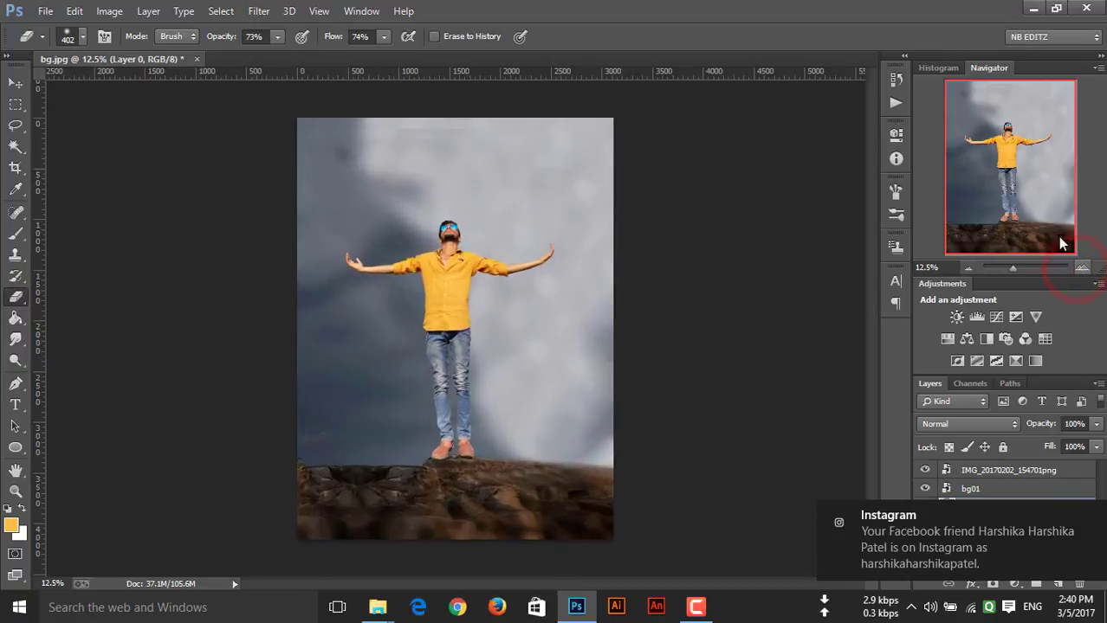
{"action": "left_click", "coordinate": [1081, 269]}
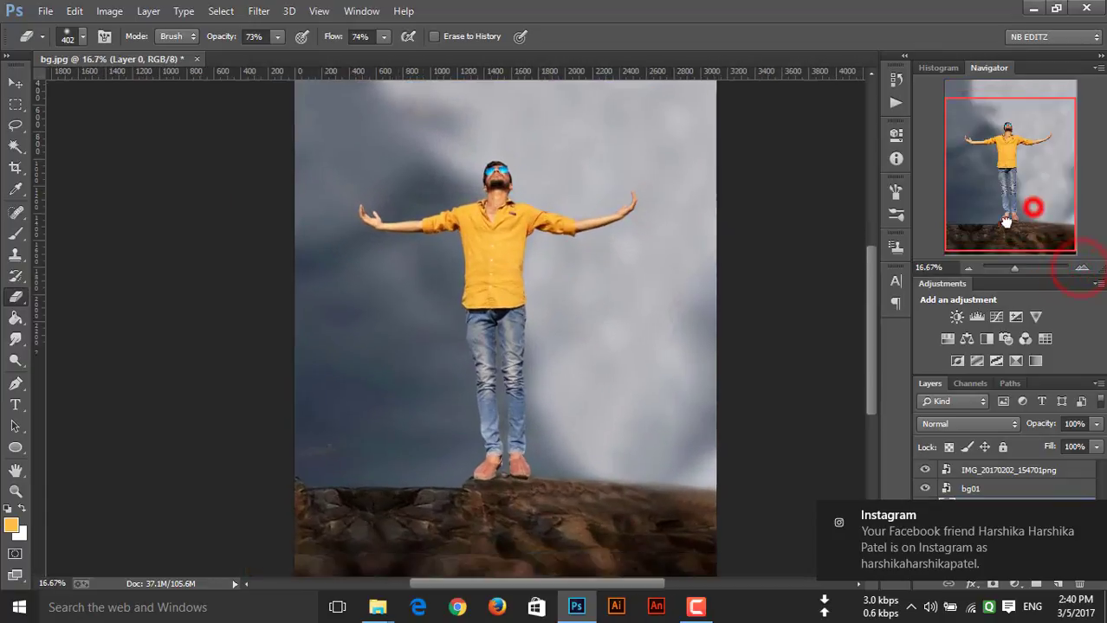
{"action": "left_click_drag", "start_coordinate": [1033, 203], "coordinate": [1033, 261]}
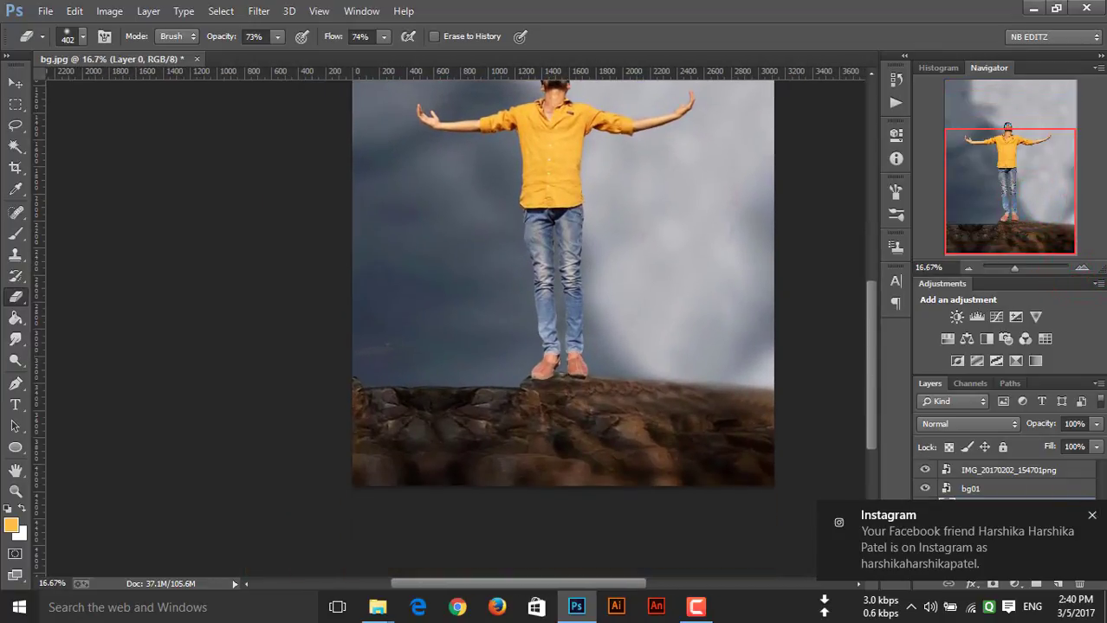
{"action": "left_click", "coordinate": [1091, 515]}
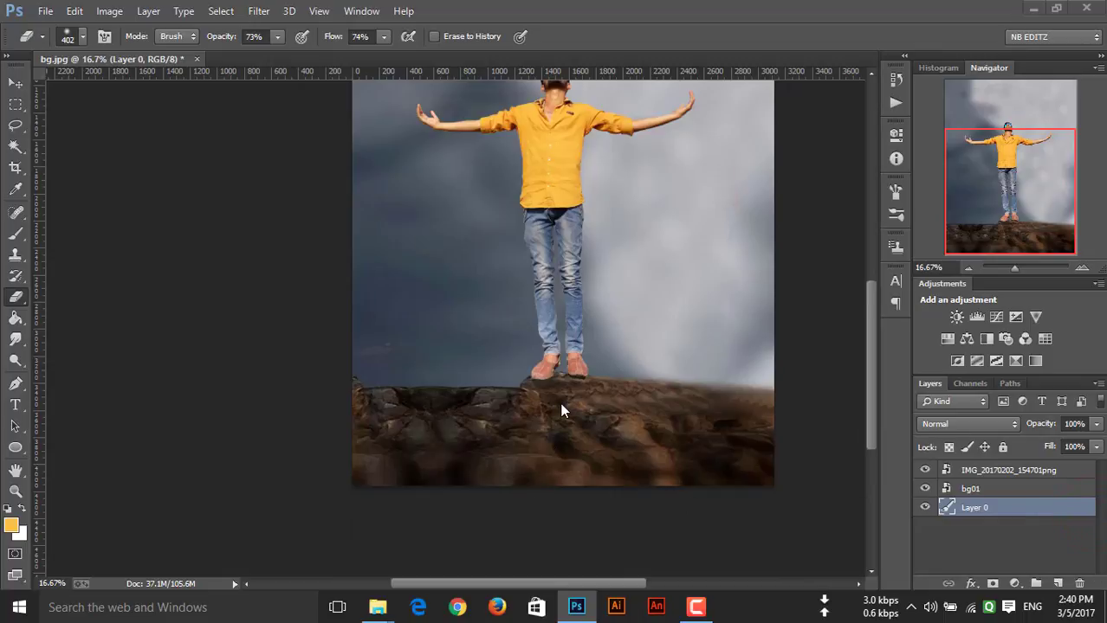
{"action": "left_click", "coordinate": [17, 298]}
{"action": "left_click", "coordinate": [987, 489]}
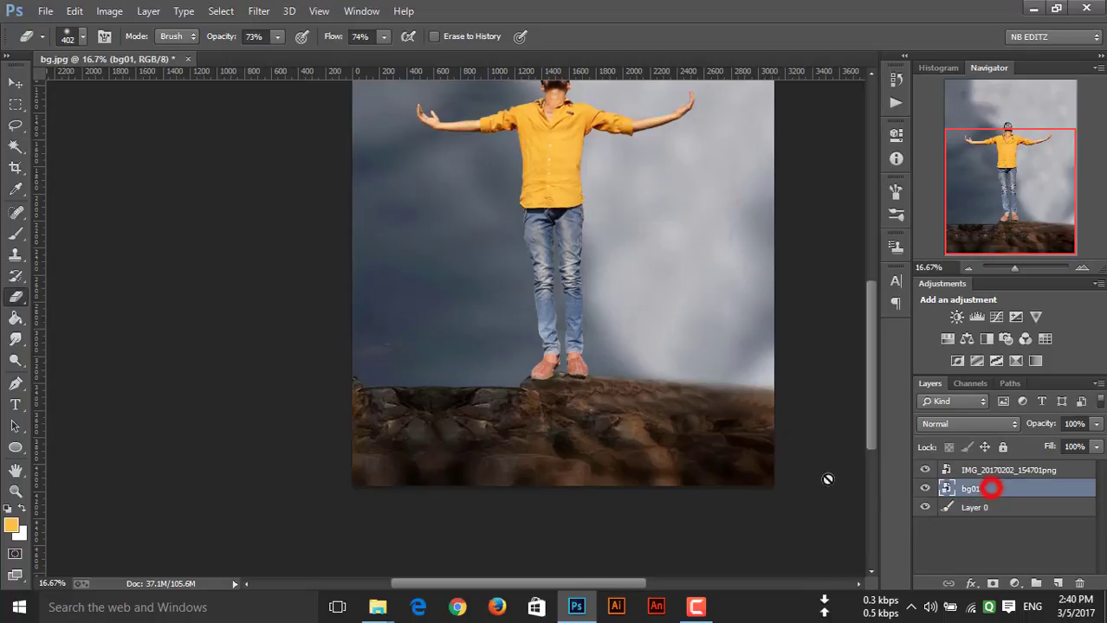
{"action": "left_click", "coordinate": [377, 394]}
{"action": "left_click", "coordinate": [512, 247]}
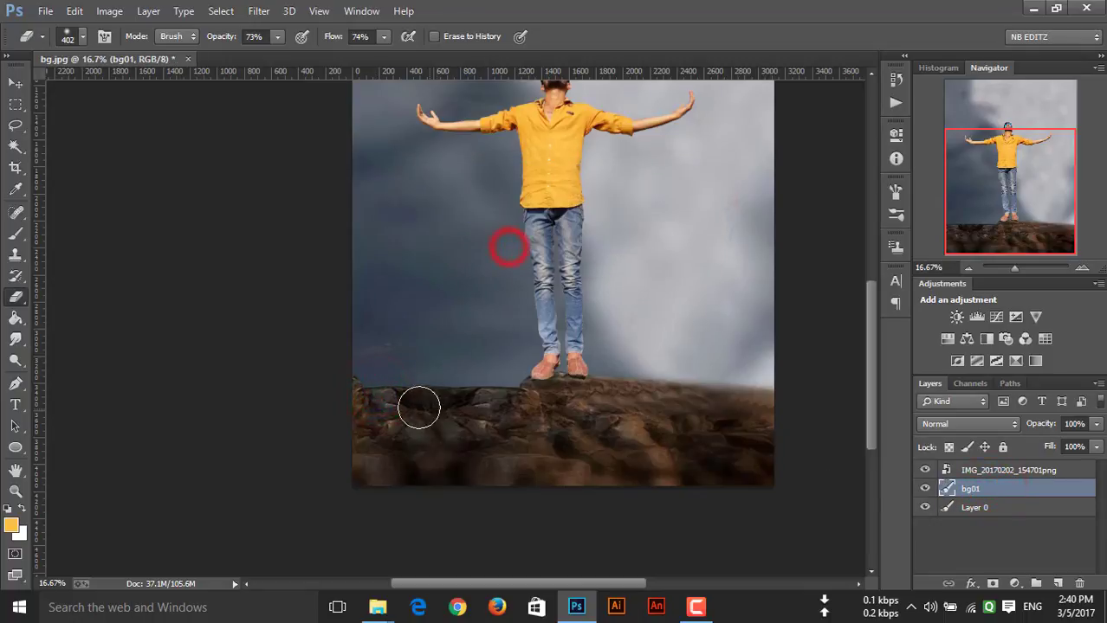
Erase at lower opacity and 45% flow to fade the bottom rocks into the sky.
{"action": "left_click_drag", "start_coordinate": [339, 388], "coordinate": [398, 393]}
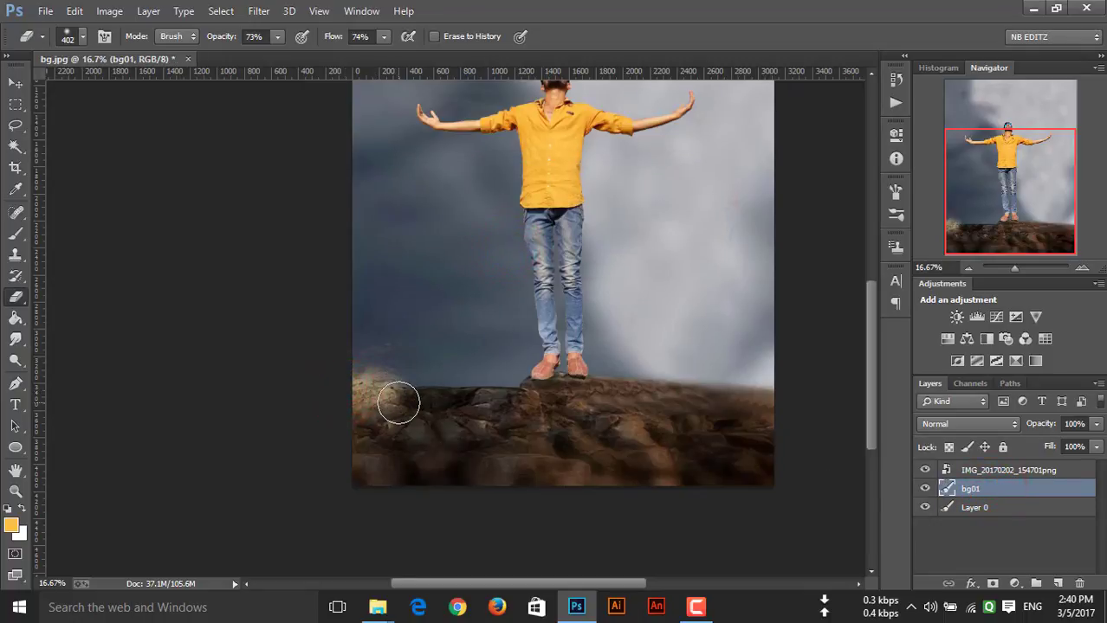
{"action": "left_click", "coordinate": [74, 11]}
{"action": "left_click", "coordinate": [104, 34]}
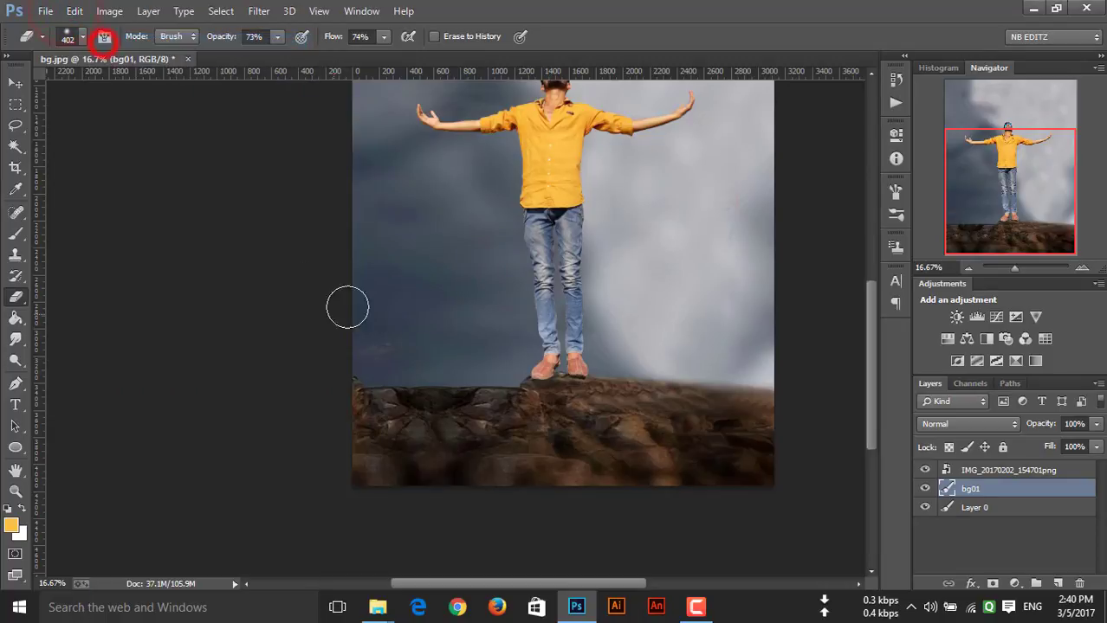
{"action": "left_click_drag", "start_coordinate": [220, 43], "coordinate": [217, 40]}
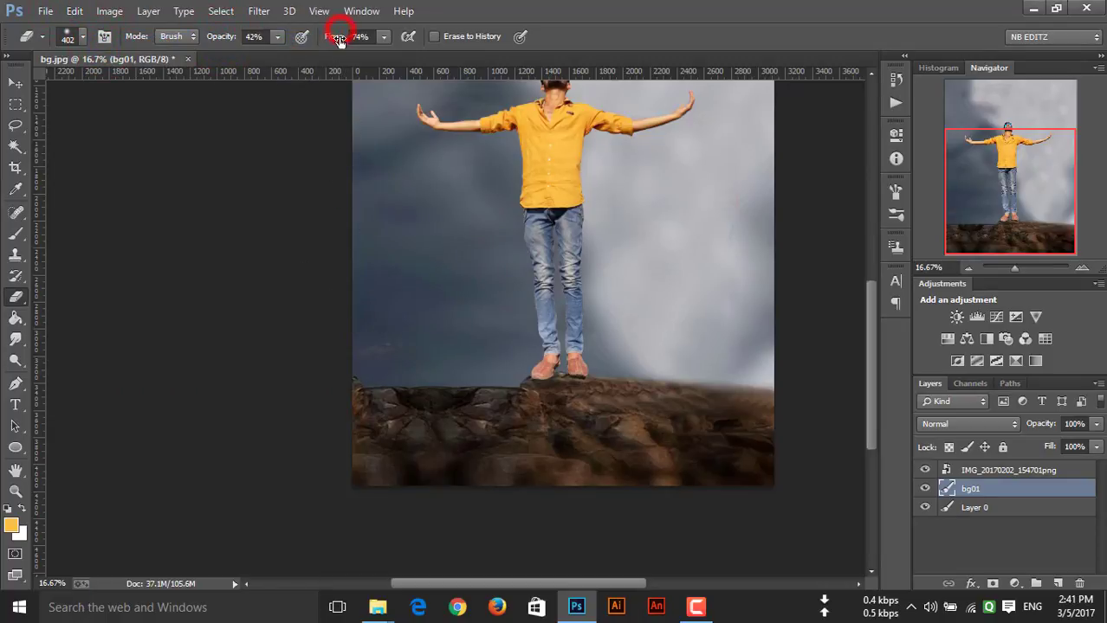
{"action": "left_click_drag", "start_coordinate": [340, 41], "coordinate": [326, 41]}
{"action": "mouse_move", "coordinate": [376, 408]}
{"action": "left_mouse_down"}
{"action": "mouse_move", "coordinate": [544, 420]}
{"action": "mouse_move", "coordinate": [601, 395]}
{"action": "mouse_move", "coordinate": [336, 415]}
{"action": "mouse_move", "coordinate": [684, 458]}
{"action": "mouse_move", "coordinate": [403, 458]}
{"action": "mouse_move", "coordinate": [449, 479]}
{"action": "mouse_move", "coordinate": [747, 470]}
{"action": "mouse_move", "coordinate": [563, 406]}
{"action": "mouse_move", "coordinate": [773, 408]}
{"action": "mouse_move", "coordinate": [649, 394]}
{"action": "mouse_move", "coordinate": [475, 408]}
{"action": "mouse_move", "coordinate": [333, 401]}
{"action": "mouse_move", "coordinate": [519, 463]}
{"action": "mouse_move", "coordinate": [619, 456]}
{"action": "left_mouse_up"}
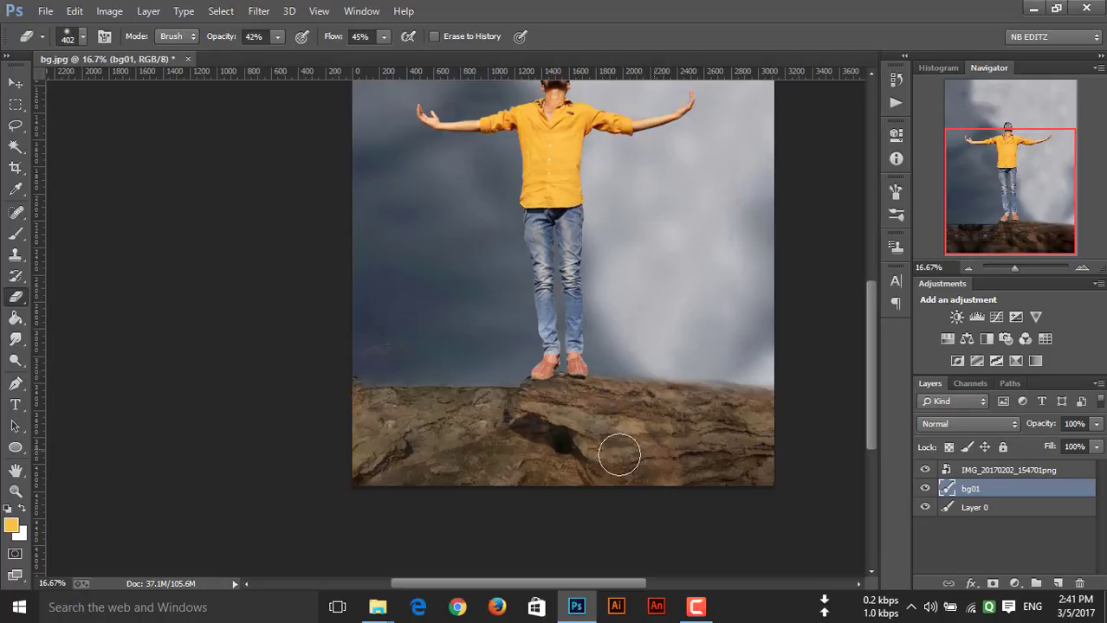
{"action": "left_click", "coordinate": [965, 268]}
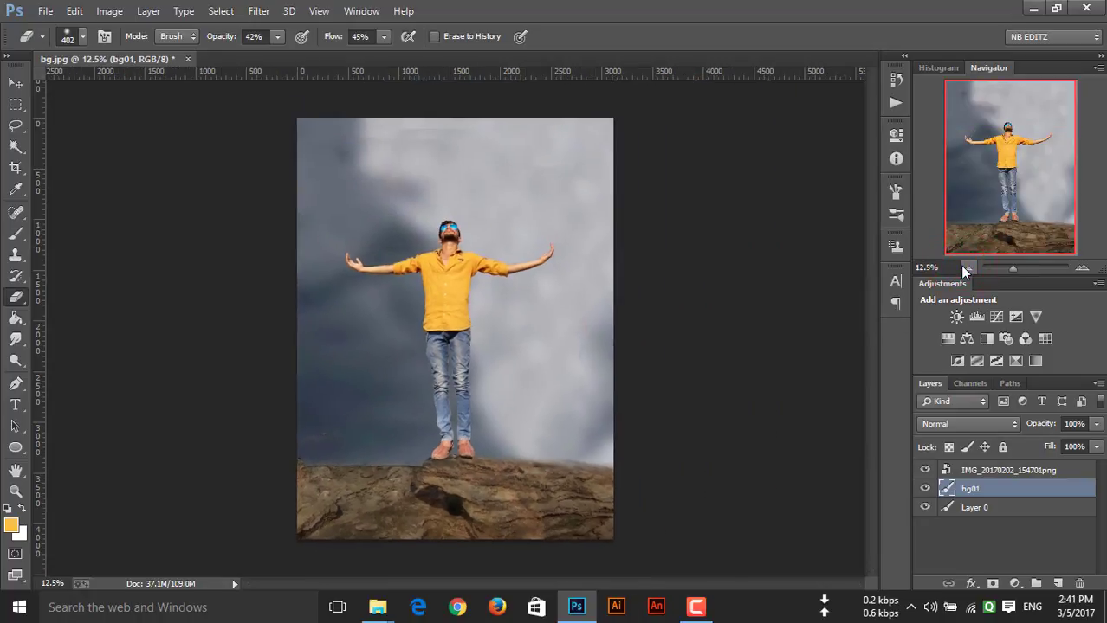
{"action": "left_click", "coordinate": [970, 470]}
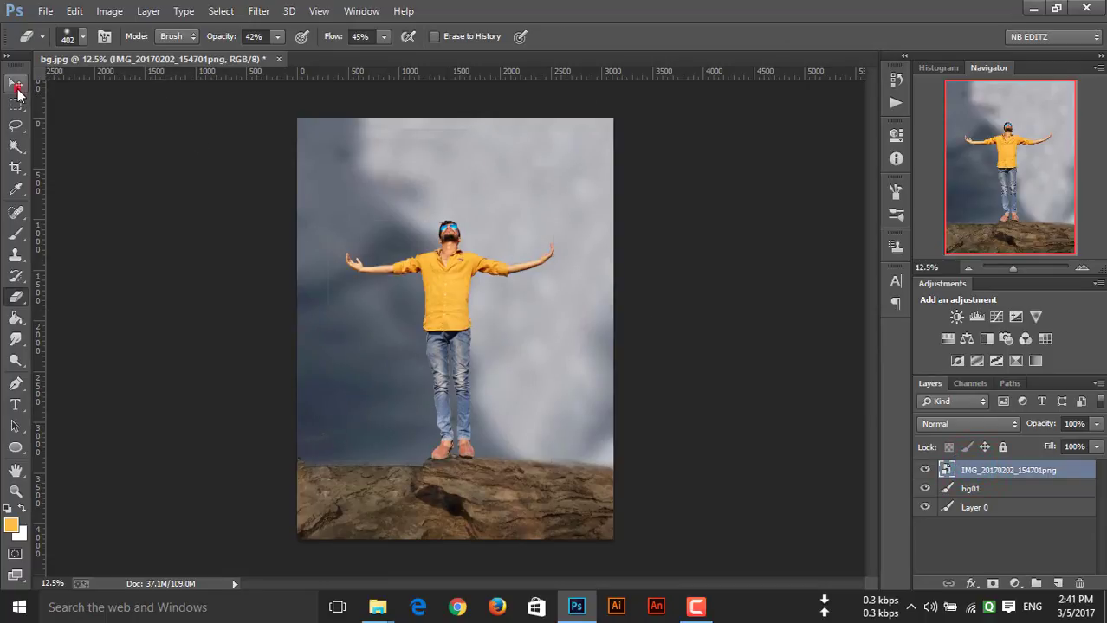
Scale the man to 77.34%, then shift bg01 and the man down toward the rock.
{"action": "left_click", "coordinate": [17, 86]}
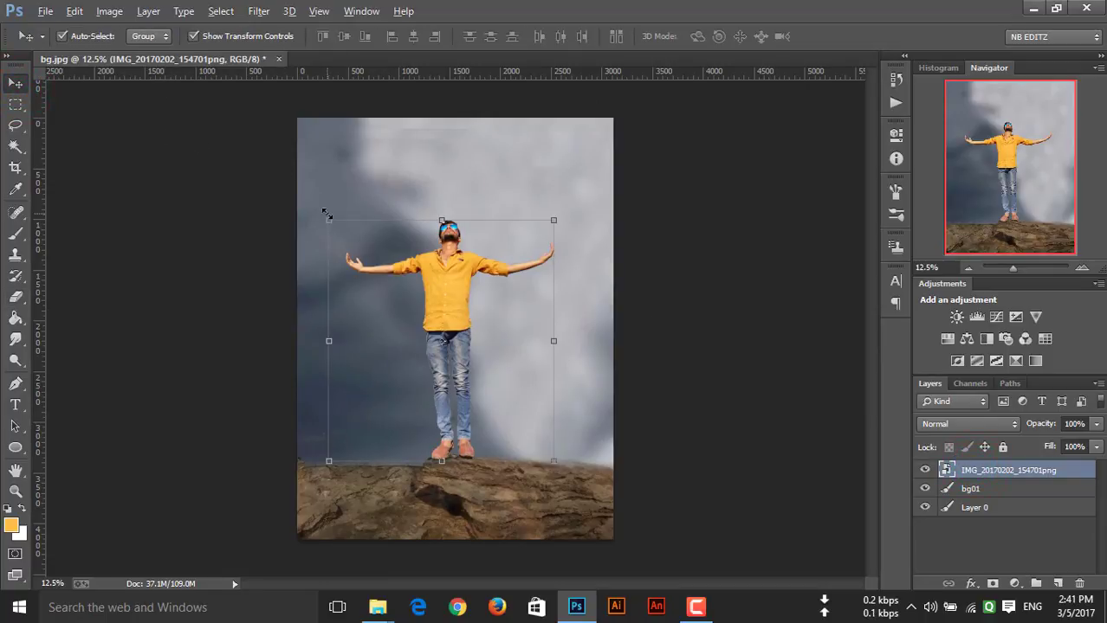
{"action": "left_click_drag", "start_coordinate": [327, 215], "coordinate": [331, 221]}
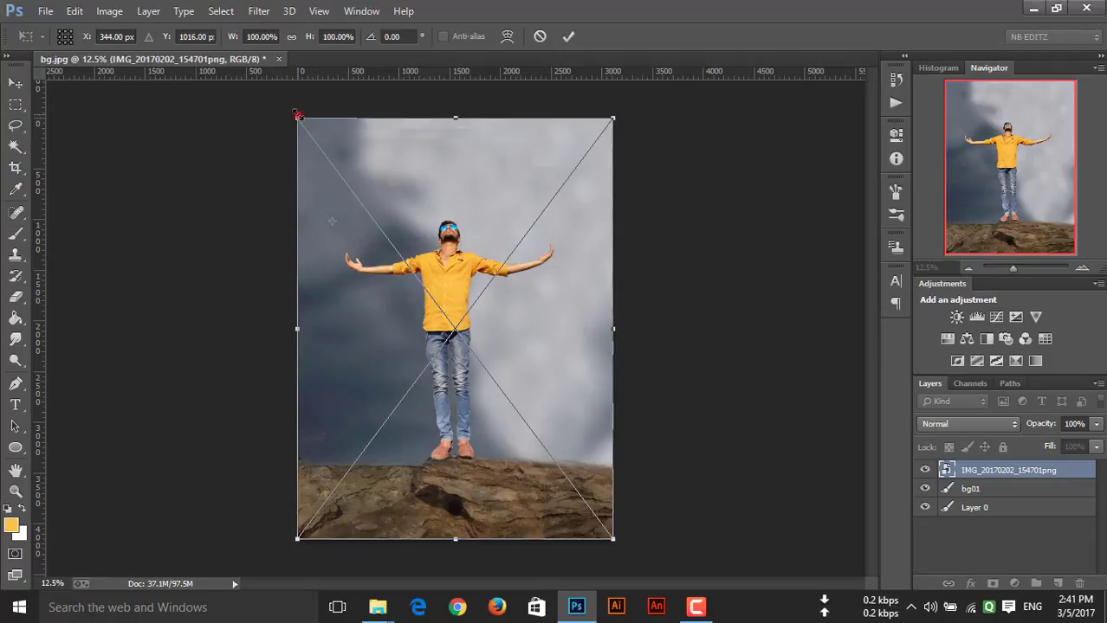
{"action": "left_click_drag", "start_coordinate": [297, 117], "coordinate": [305, 141]}
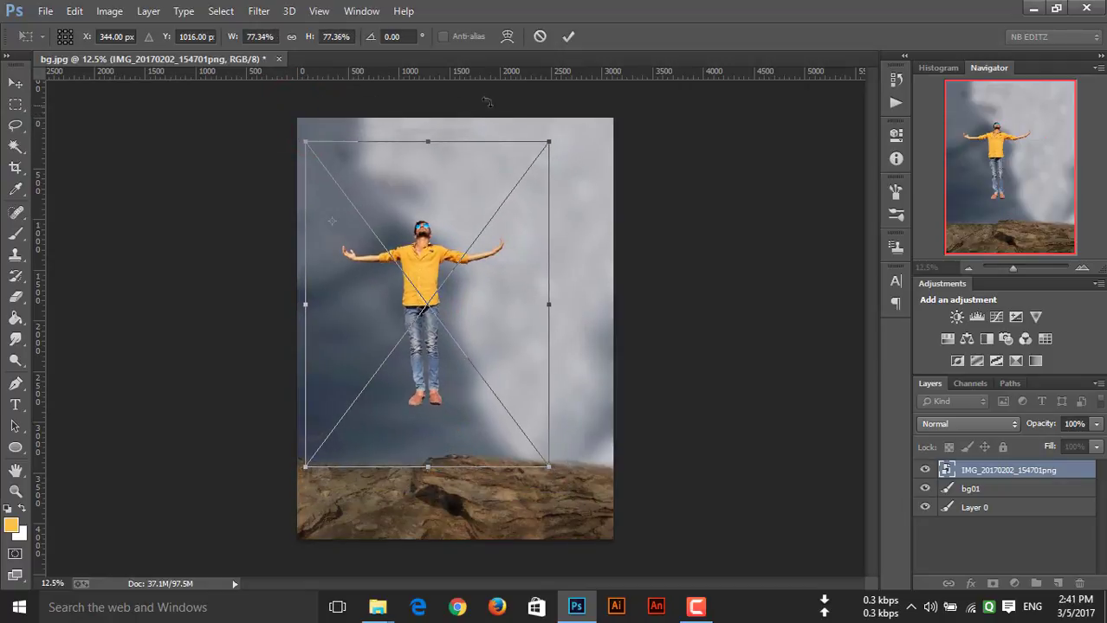
{"action": "left_click", "coordinate": [568, 36]}
{"action": "mouse_move", "coordinate": [461, 297]}
{"action": "left_mouse_down"}
{"action": "mouse_move", "coordinate": [475, 319]}
{"action": "mouse_move", "coordinate": [439, 300]}
{"action": "left_mouse_up"}
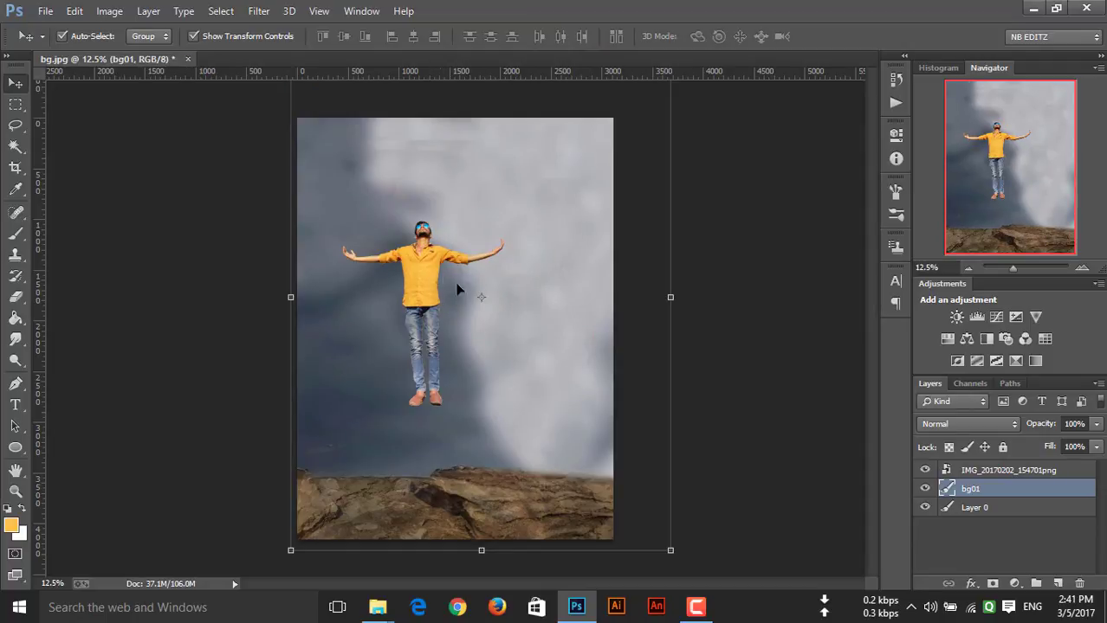
{"action": "left_click", "coordinate": [967, 470]}
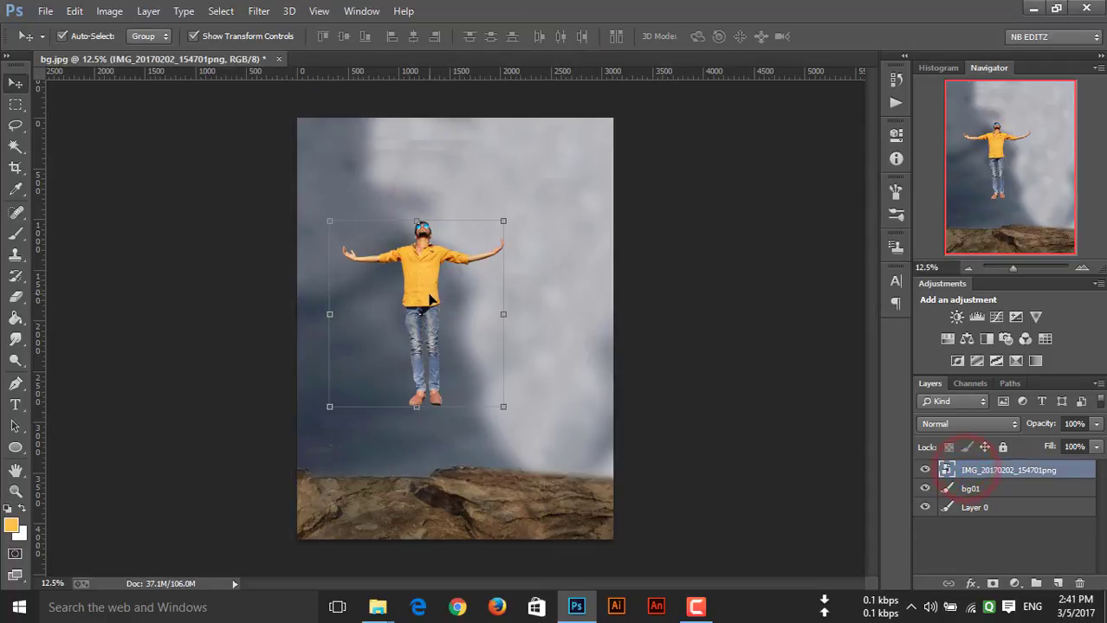
{"action": "mouse_move", "coordinate": [421, 305]}
{"action": "left_mouse_down"}
{"action": "mouse_move", "coordinate": [475, 364]}
{"action": "mouse_move", "coordinate": [457, 372]}
{"action": "left_mouse_up"}
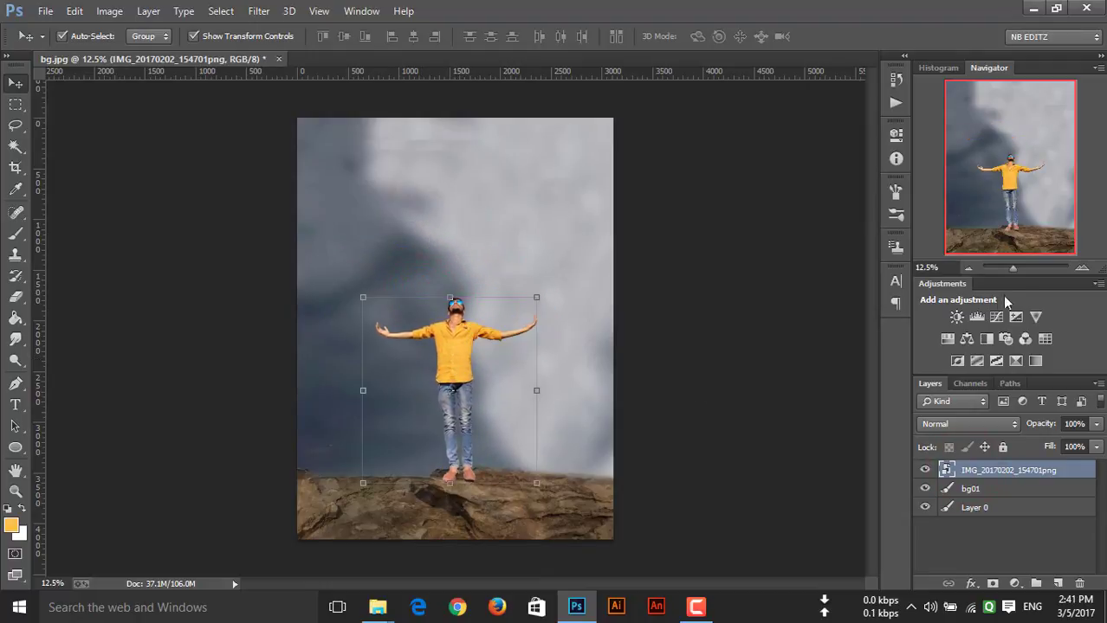
Zoom to 50% on the legs and nudge the man so his feet rest on the rock.
{"action": "left_click", "coordinate": [1082, 268]}
{"action": "left_click_drag", "start_coordinate": [1037, 212], "coordinate": [1037, 215]}
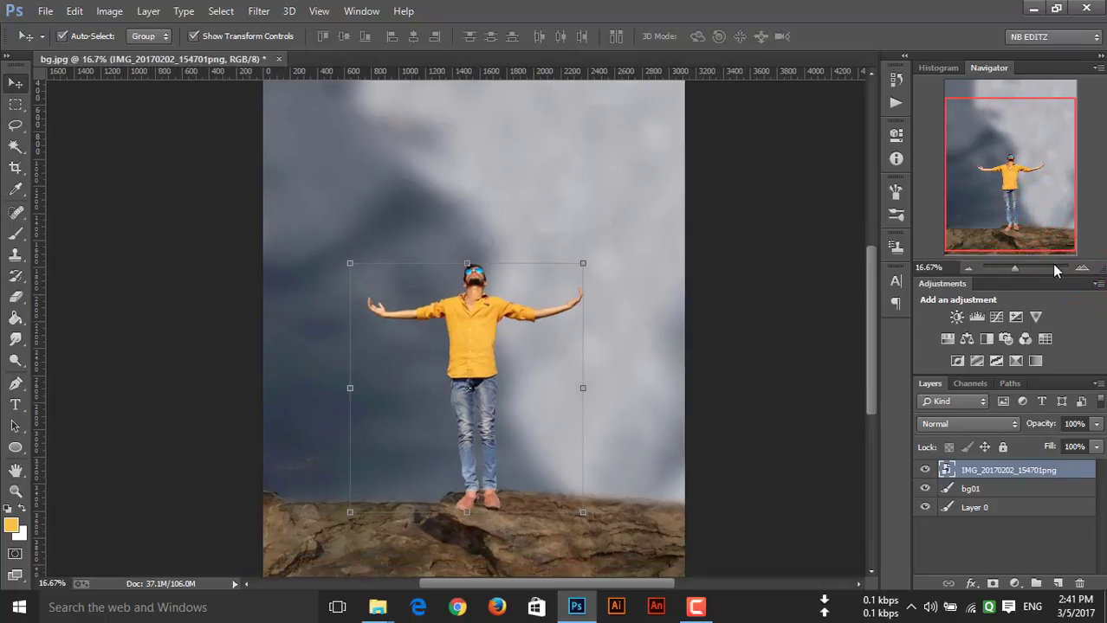
{"action": "left_click_drag", "start_coordinate": [1055, 271], "coordinate": [1023, 268]}
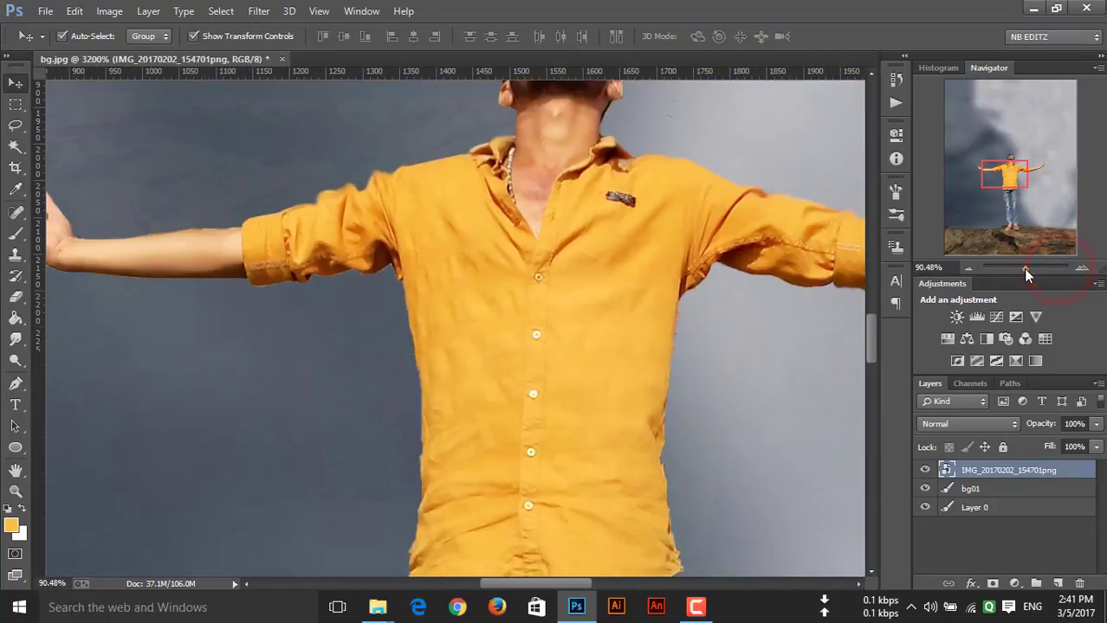
{"action": "left_click_drag", "start_coordinate": [1011, 184], "coordinate": [1017, 245]}
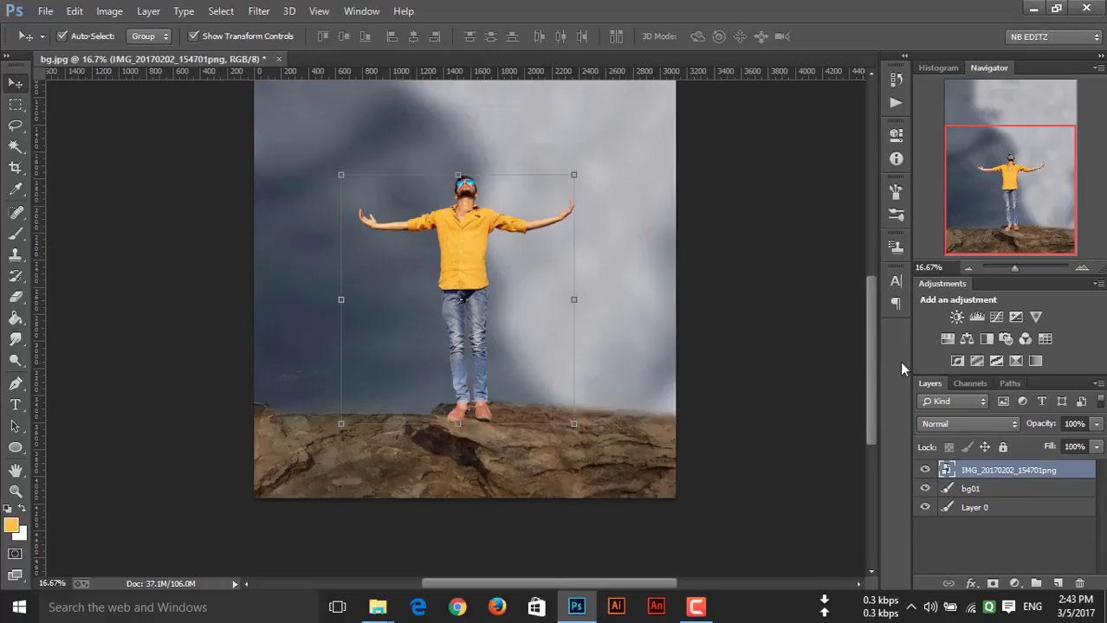
{"action": "left_click", "coordinate": [1081, 269]}
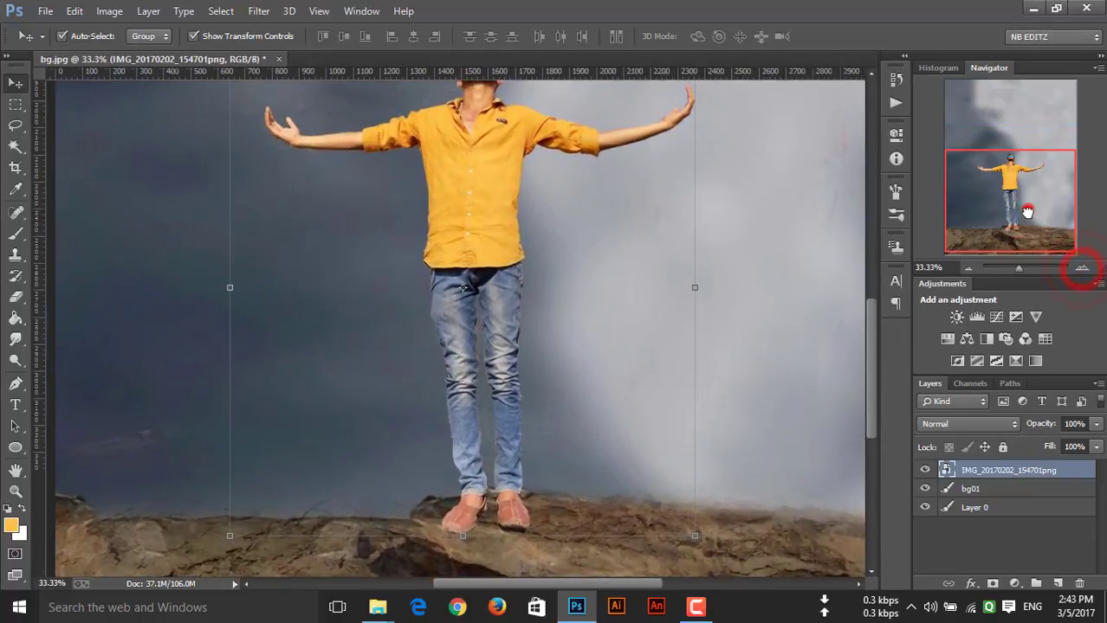
{"action": "mouse_move", "coordinate": [1035, 177]}
{"action": "left_mouse_down"}
{"action": "mouse_move", "coordinate": [1039, 207]}
{"action": "mouse_move", "coordinate": [1026, 221]}
{"action": "left_mouse_up"}
{"action": "left_click", "coordinate": [1081, 269]}
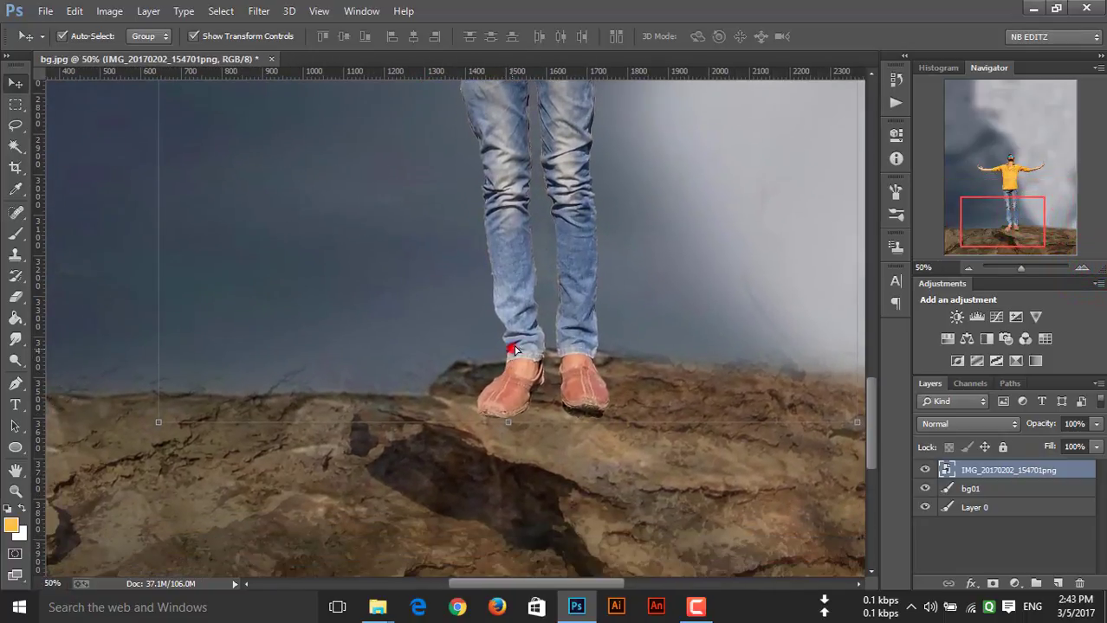
{"action": "left_click_drag", "start_coordinate": [514, 349], "coordinate": [524, 339]}
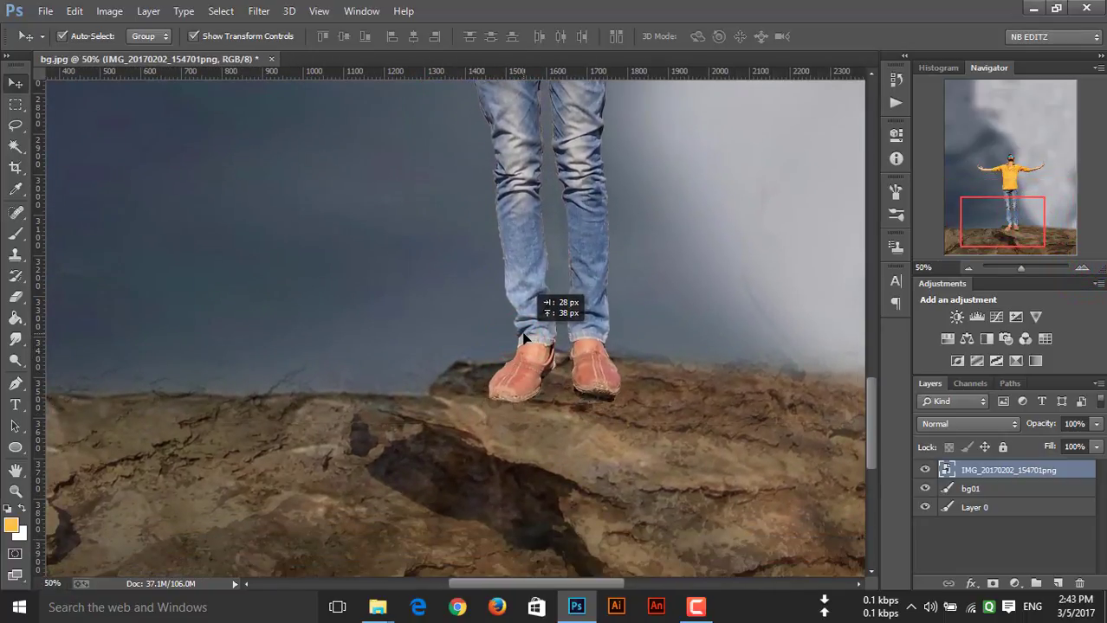
{"action": "mouse_move", "coordinate": [524, 340]}
{"action": "left_mouse_down"}
{"action": "mouse_move", "coordinate": [532, 352]}
{"action": "mouse_move", "coordinate": [524, 344]}
{"action": "left_mouse_up"}
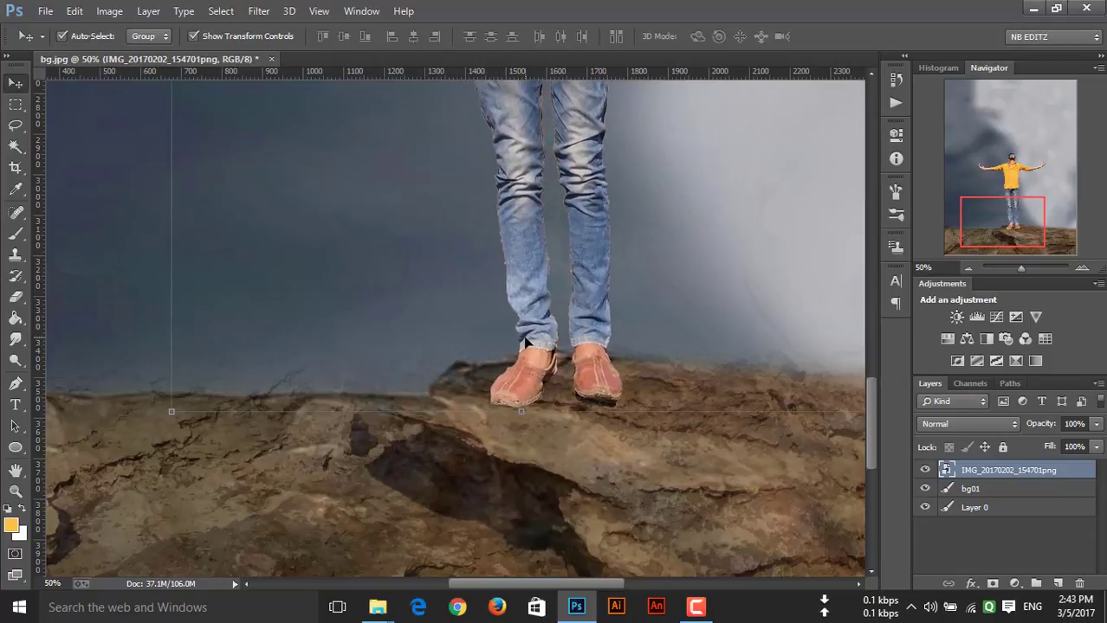
{"action": "left_click", "coordinate": [15, 232]}
Rasterize the man's layer, add a new Layer 1, and set a 349 px round brush.
{"action": "left_click", "coordinate": [557, 377]}
{"action": "left_click", "coordinate": [522, 245]}
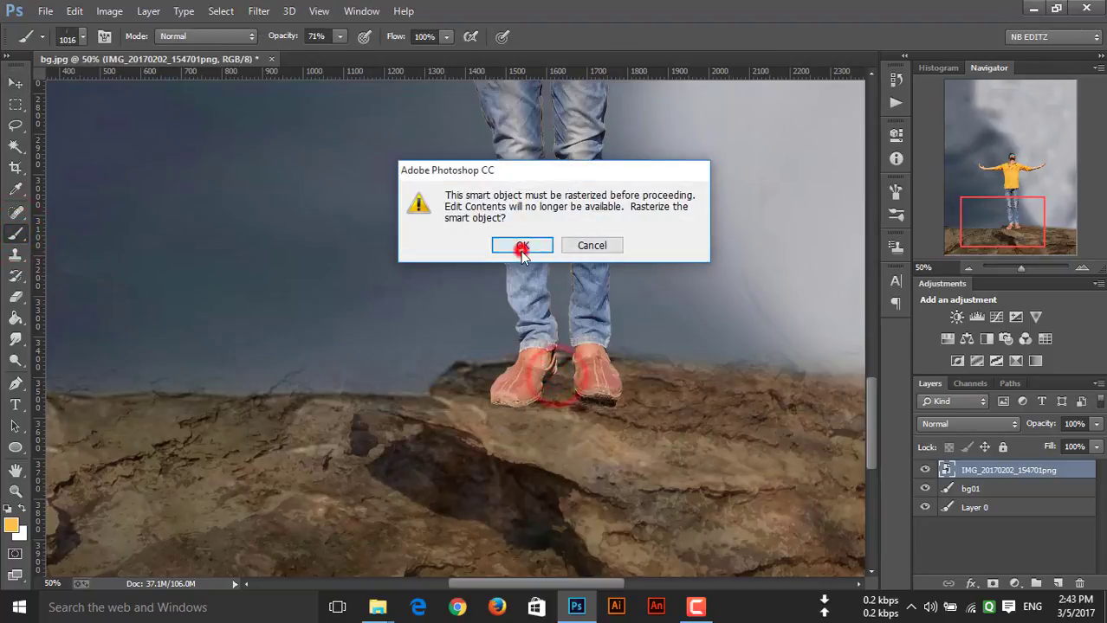
{"action": "left_click", "coordinate": [1058, 582]}
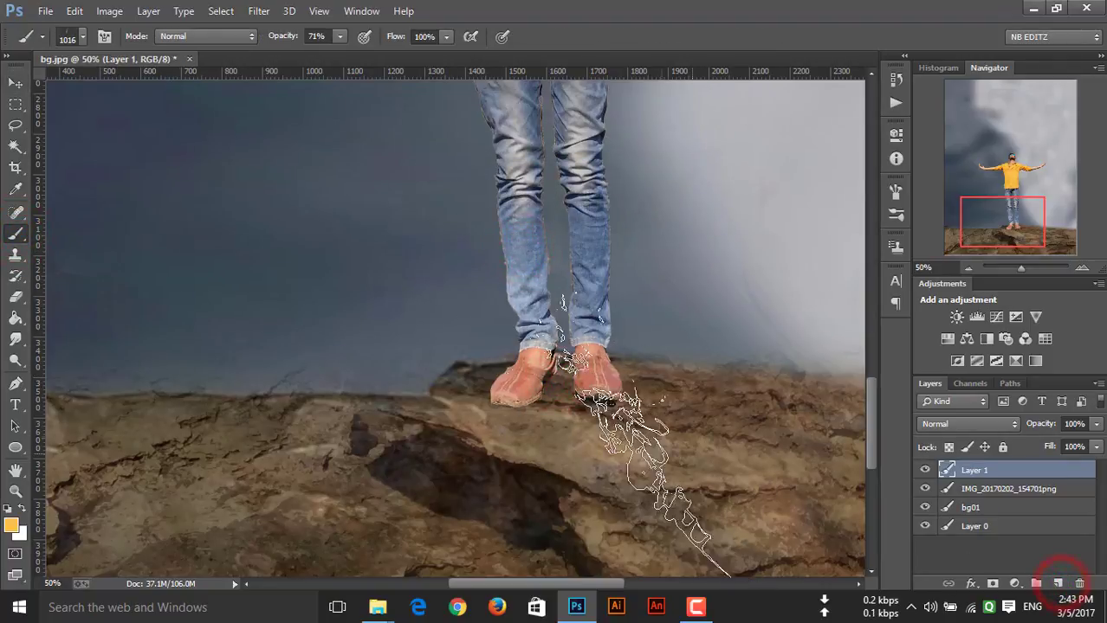
{"action": "right_click", "coordinate": [419, 248]}
{"action": "left_click", "coordinate": [441, 382]}
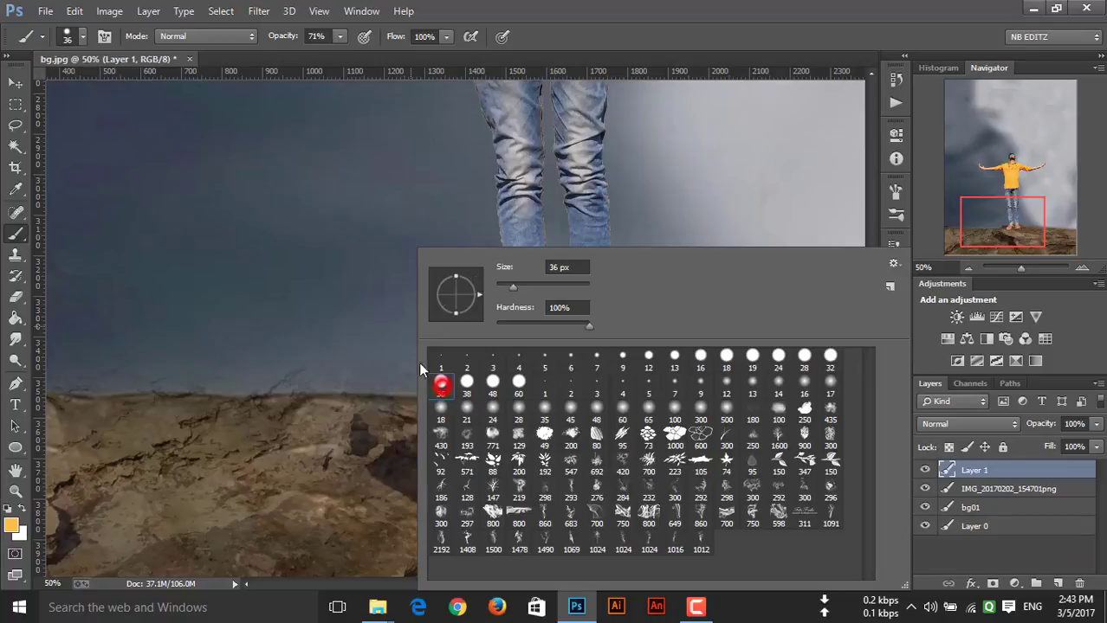
{"action": "right_click", "coordinate": [305, 272]}
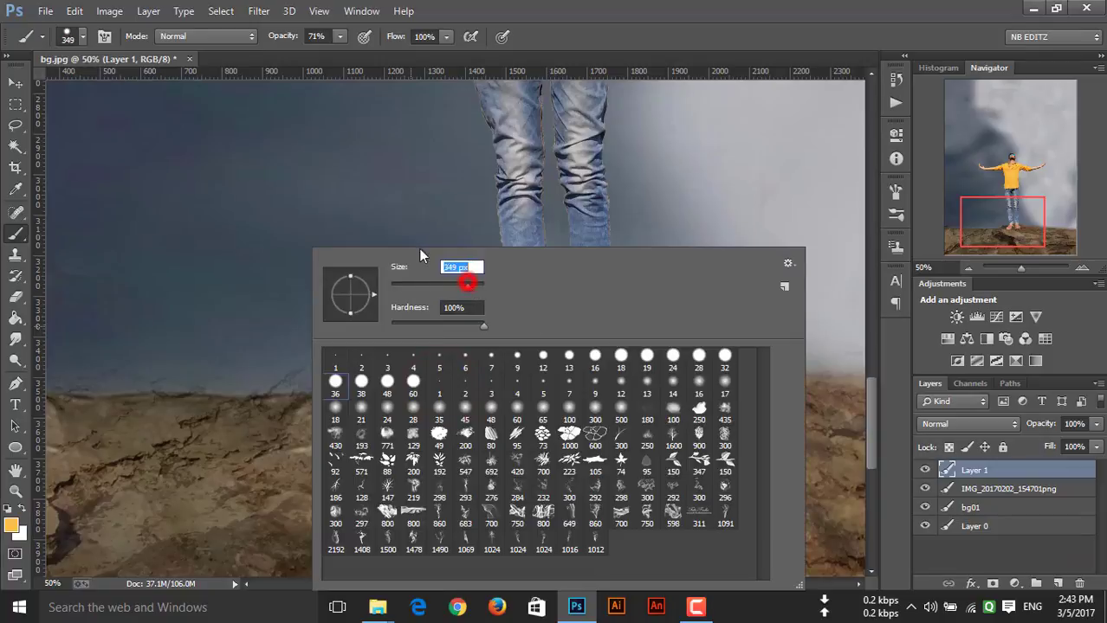
{"action": "left_click", "coordinate": [359, 215]}
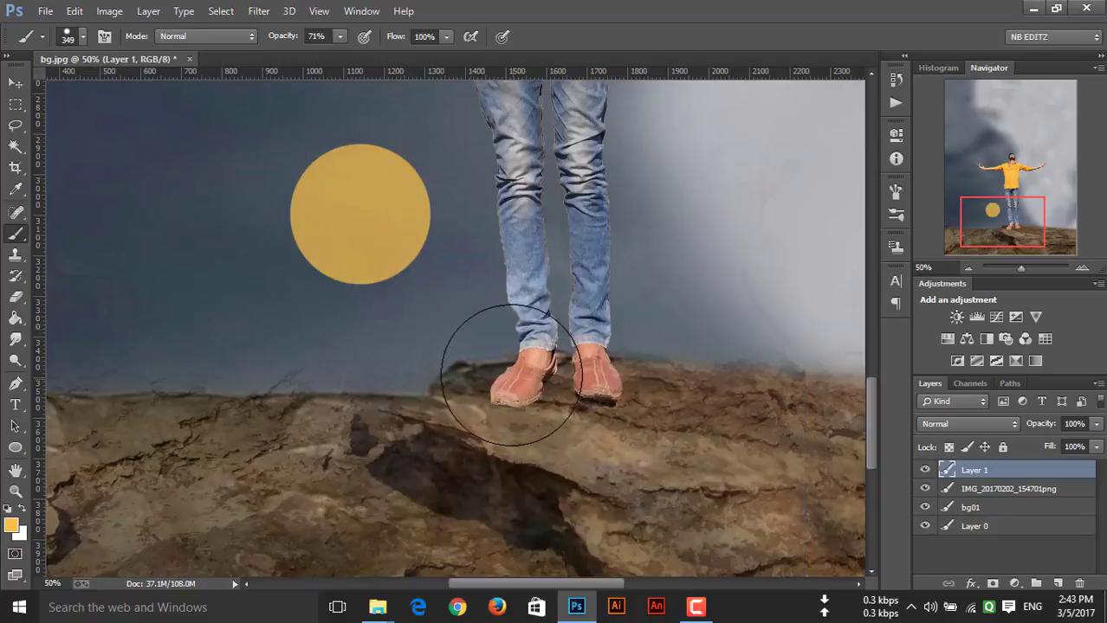
{"action": "left_click", "coordinate": [74, 10]}
{"action": "left_click", "coordinate": [104, 37]}
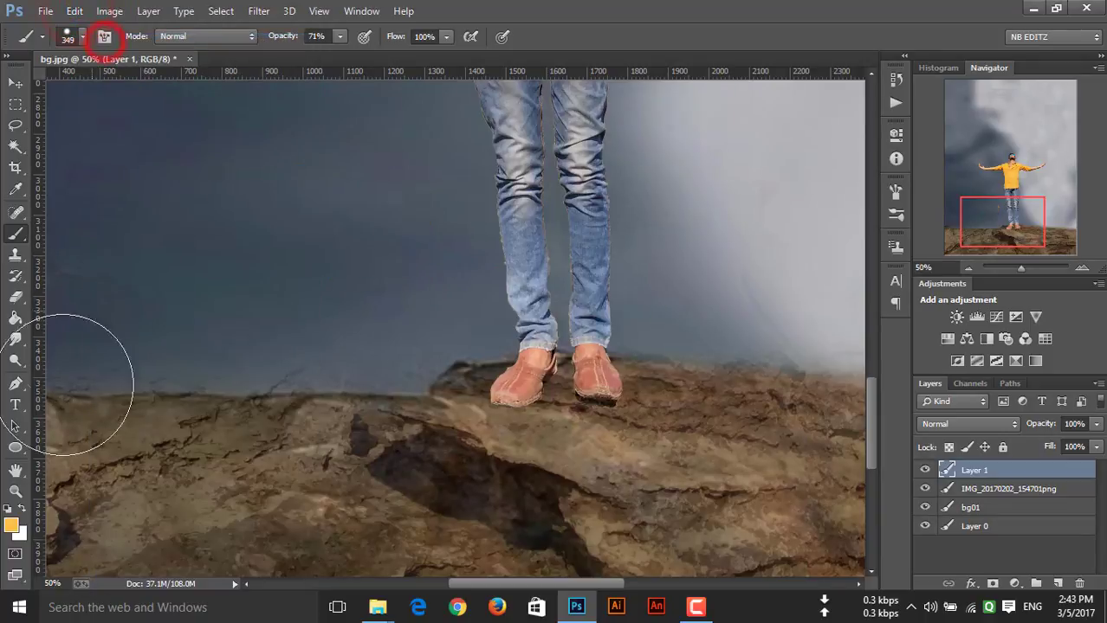
Paint a solid black circle at 100% opacity over the man's shoes on Layer 1.
{"action": "left_click", "coordinate": [666, 314]}
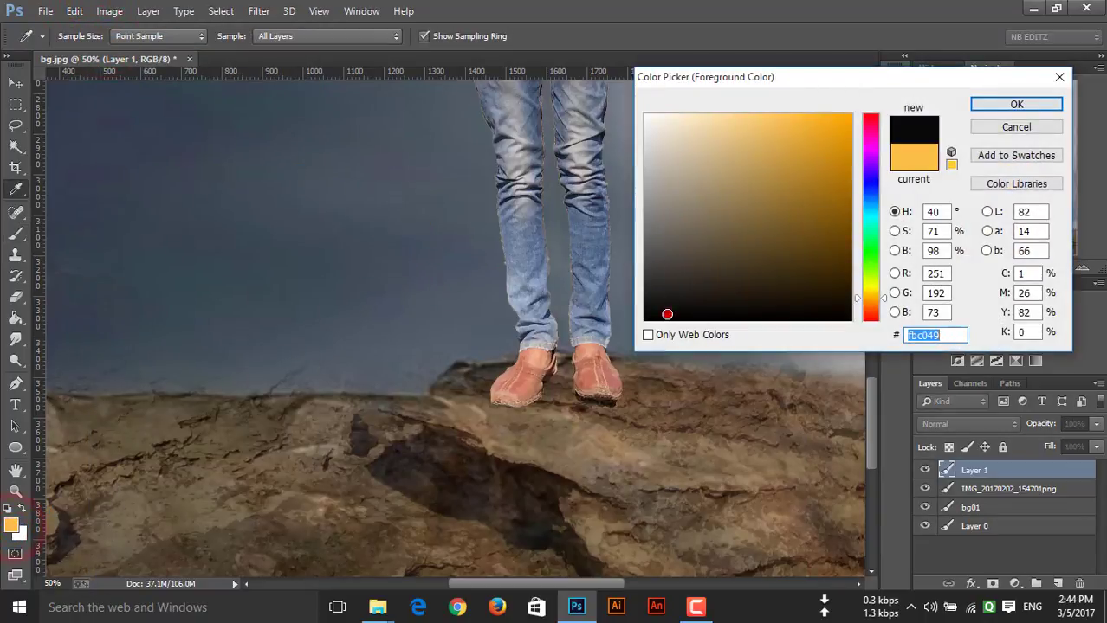
{"action": "left_click", "coordinate": [981, 104]}
{"action": "key", "text": "b"}
{"action": "left_click", "coordinate": [555, 389]}
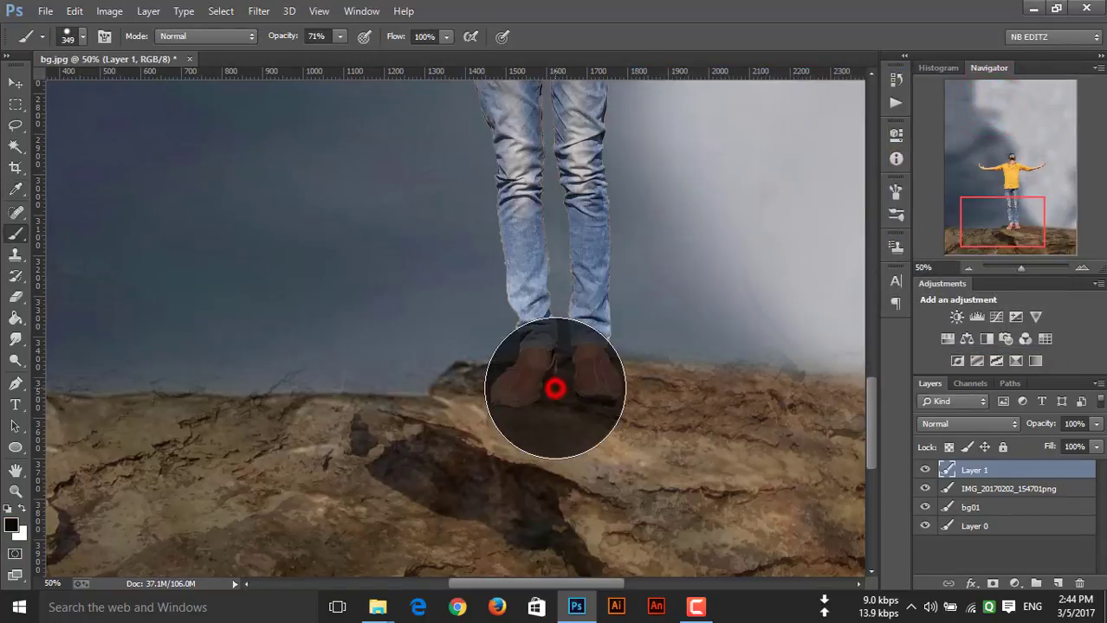
{"action": "key", "text": "ctrl+z"}
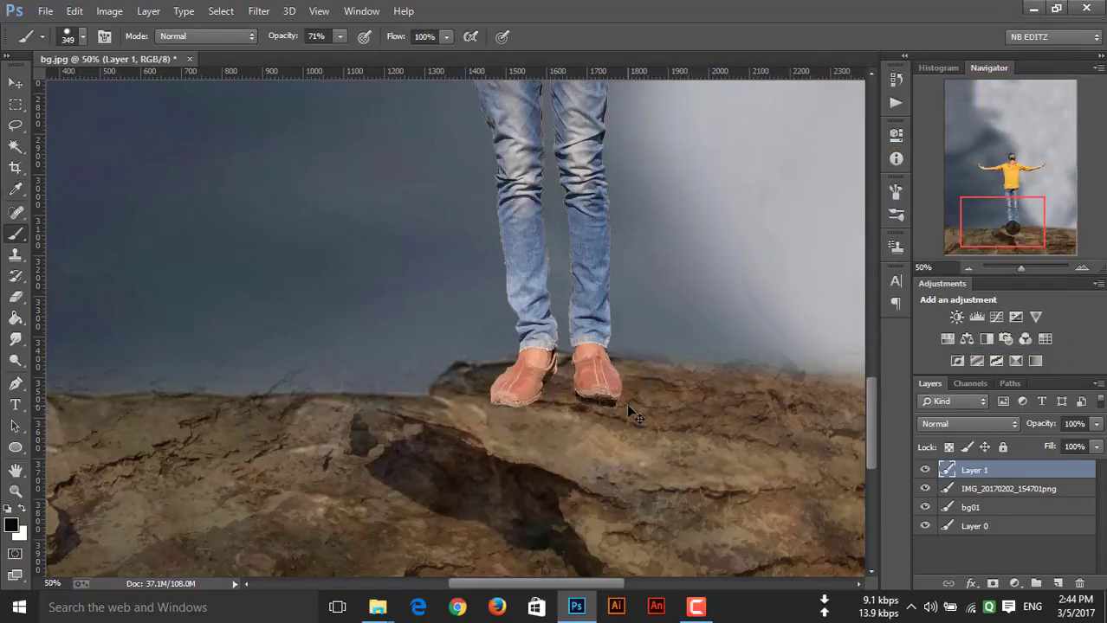
{"action": "left_click", "coordinate": [339, 37]}
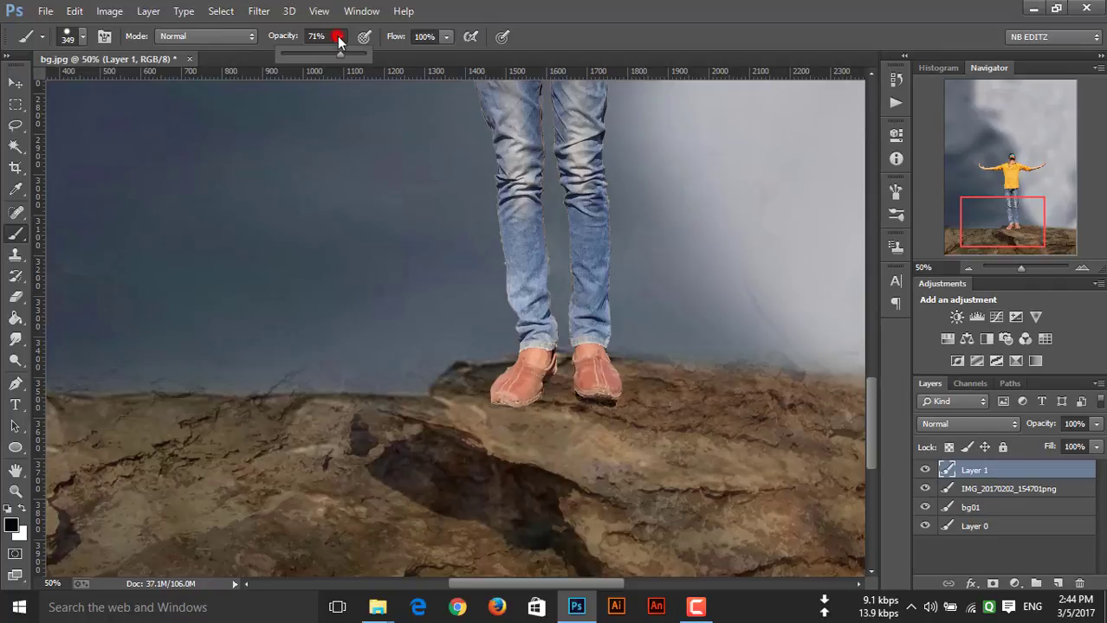
{"action": "left_click", "coordinate": [338, 52]}
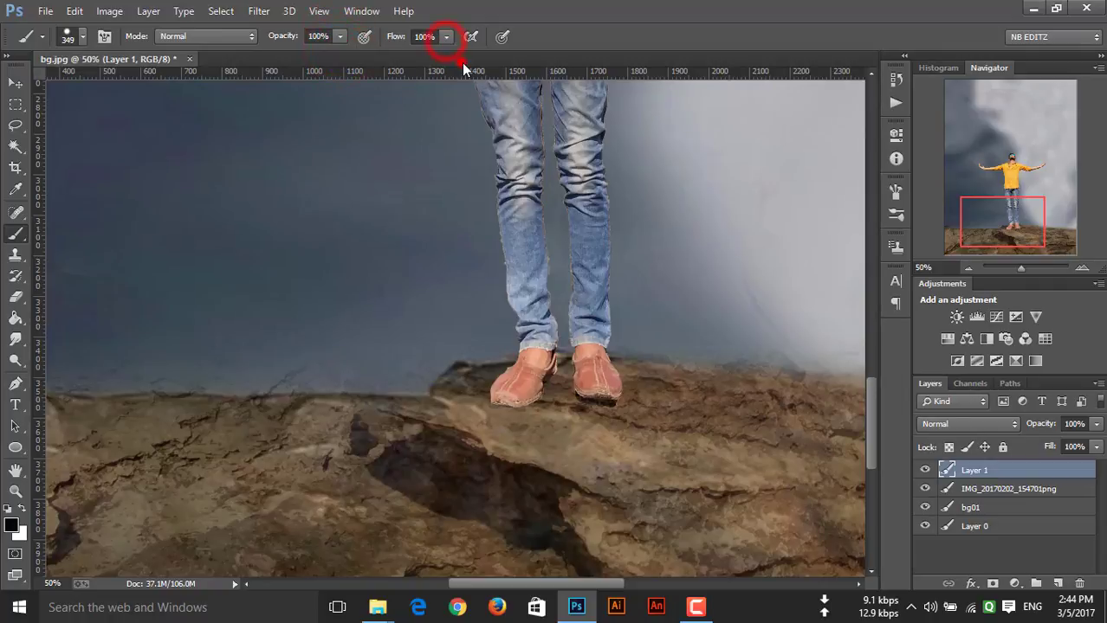
{"action": "left_click", "coordinate": [552, 382]}
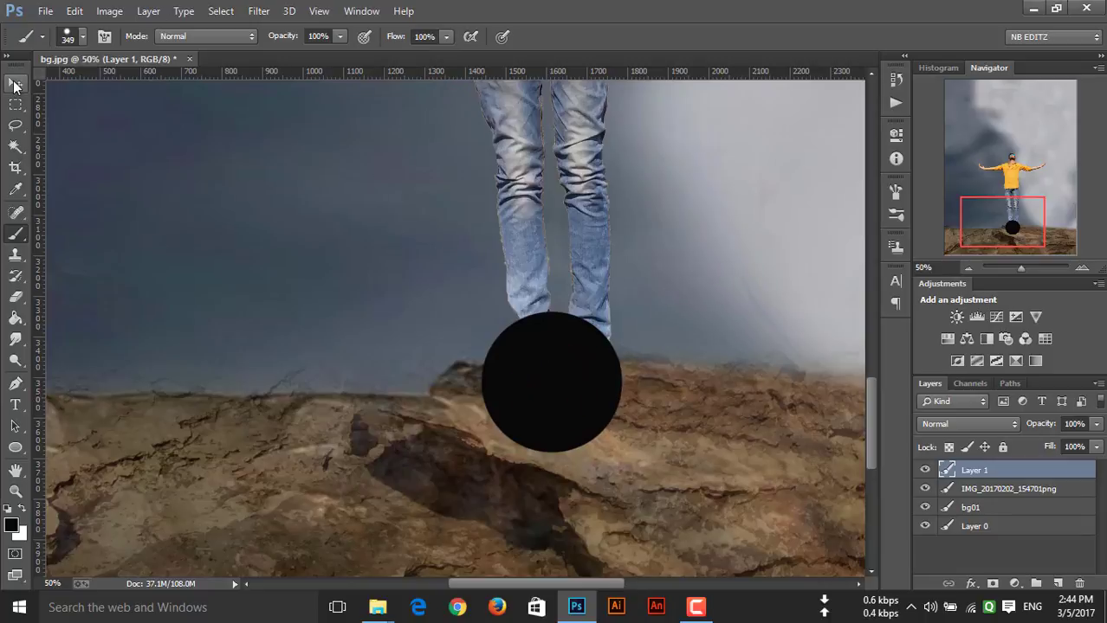
{"action": "left_click", "coordinate": [15, 82]}
Gaussian-blur Layer 1's black circle and squash it into a flat, tilted ellipse.
{"action": "left_click", "coordinate": [258, 10]}
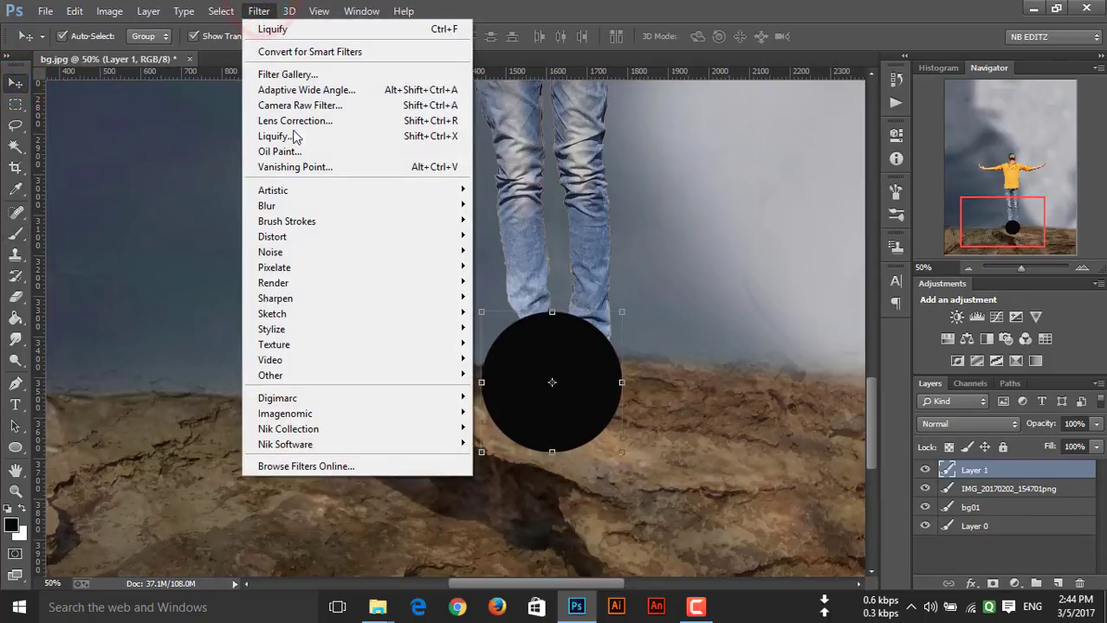
{"action": "left_click", "coordinate": [334, 206]}
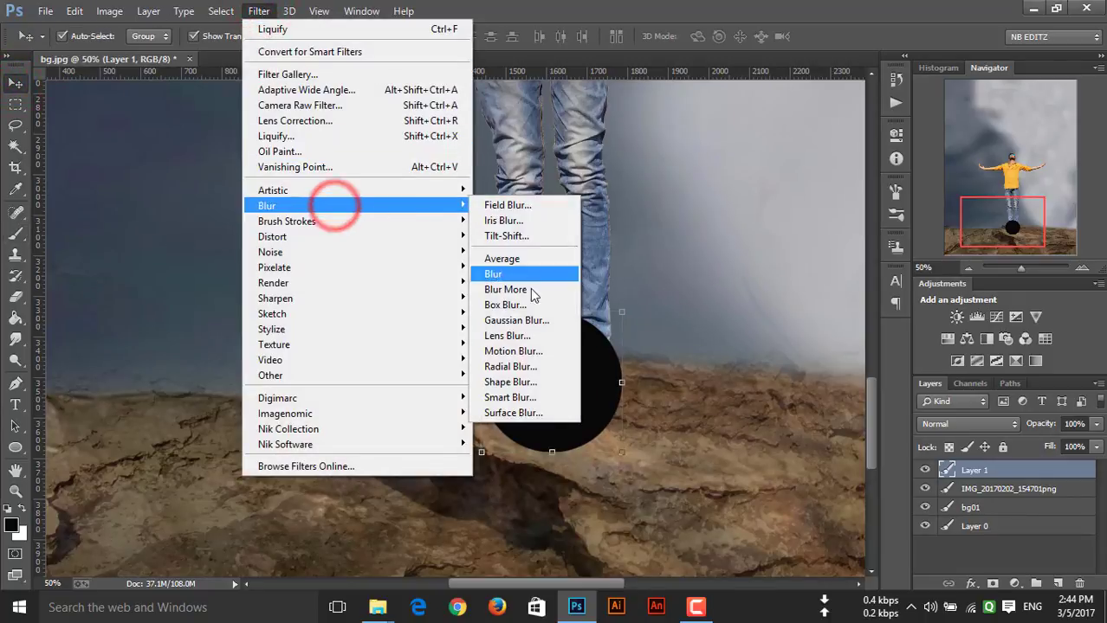
{"action": "left_click", "coordinate": [529, 321]}
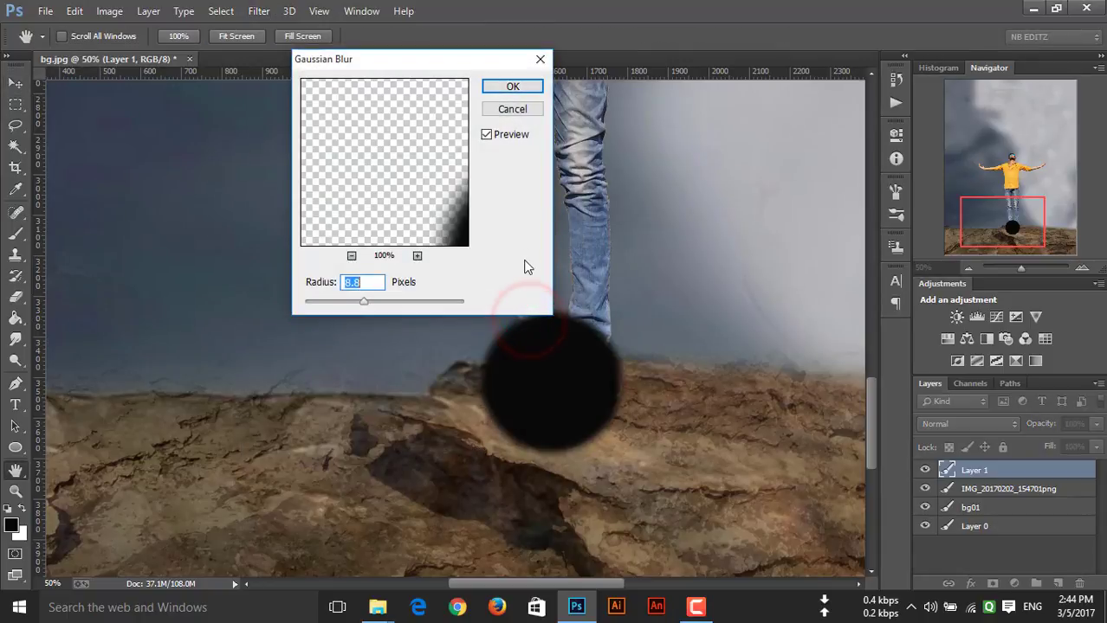
{"action": "left_click", "coordinate": [533, 79]}
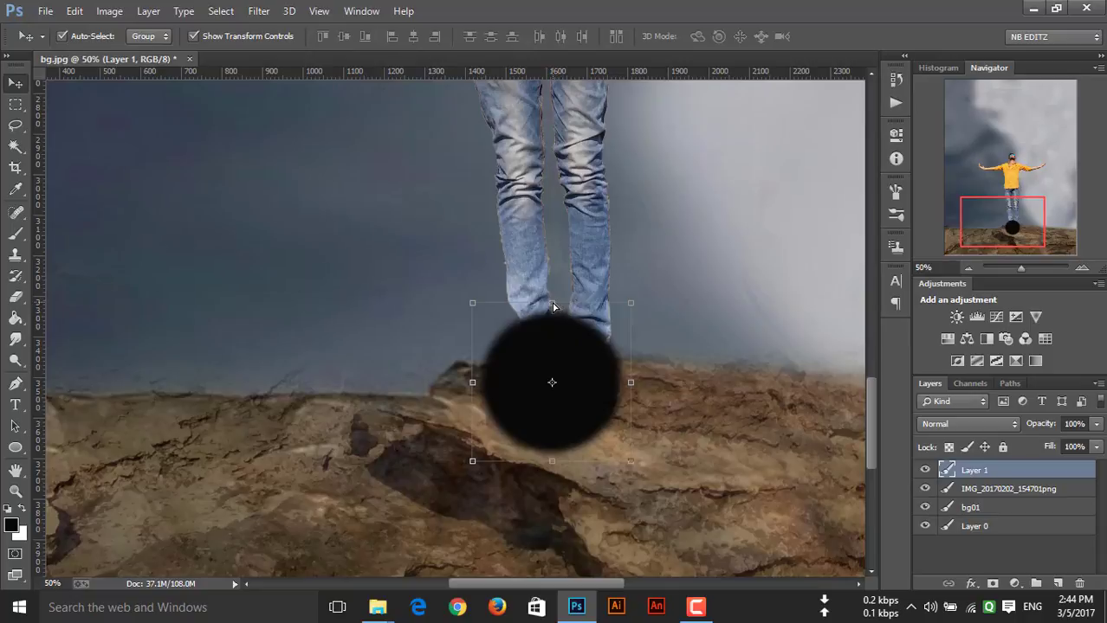
{"action": "left_click_drag", "start_coordinate": [552, 304], "coordinate": [563, 421]}
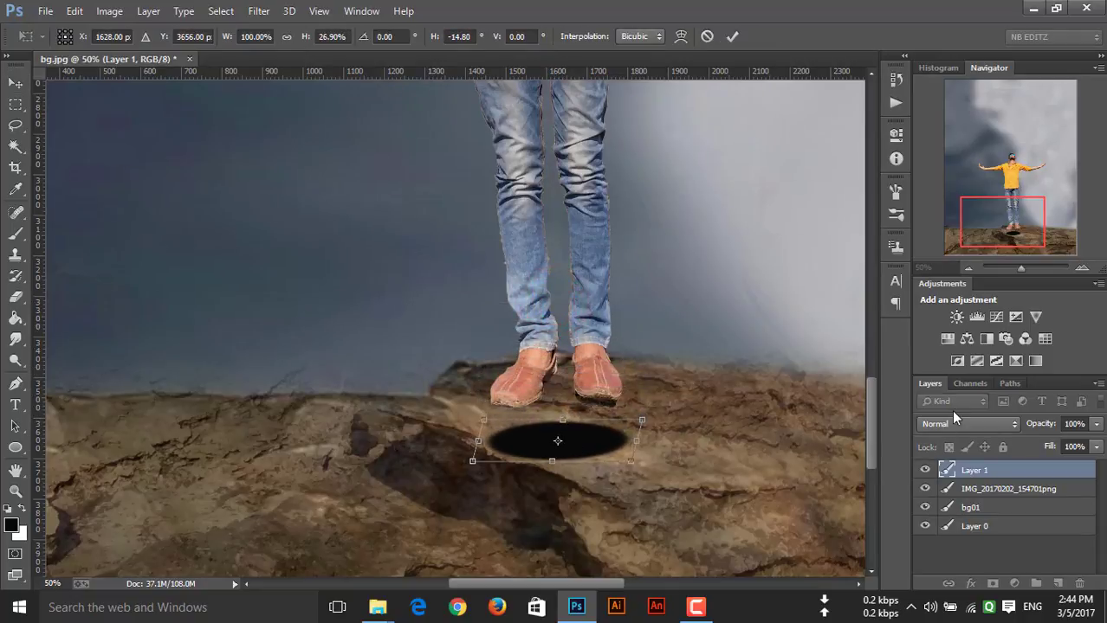
{"action": "left_click", "coordinate": [734, 37]}
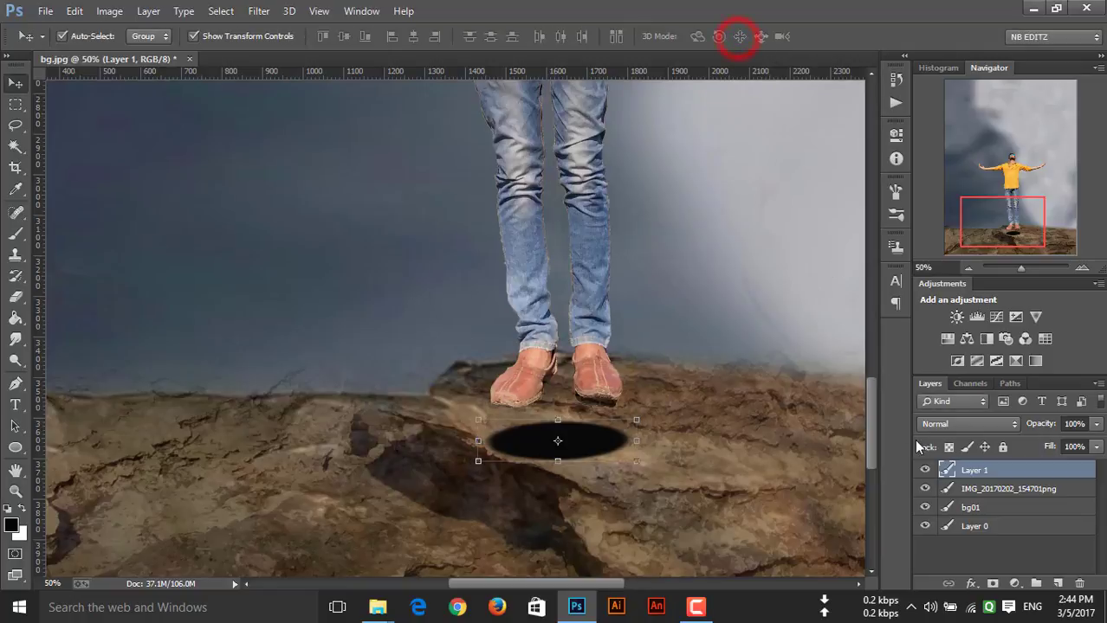
Move Layer 1 below the man and enlarge the ellipse to about 119.8% × 139.6% under his shoes.
{"action": "left_click_drag", "start_coordinate": [981, 475], "coordinate": [976, 492]}
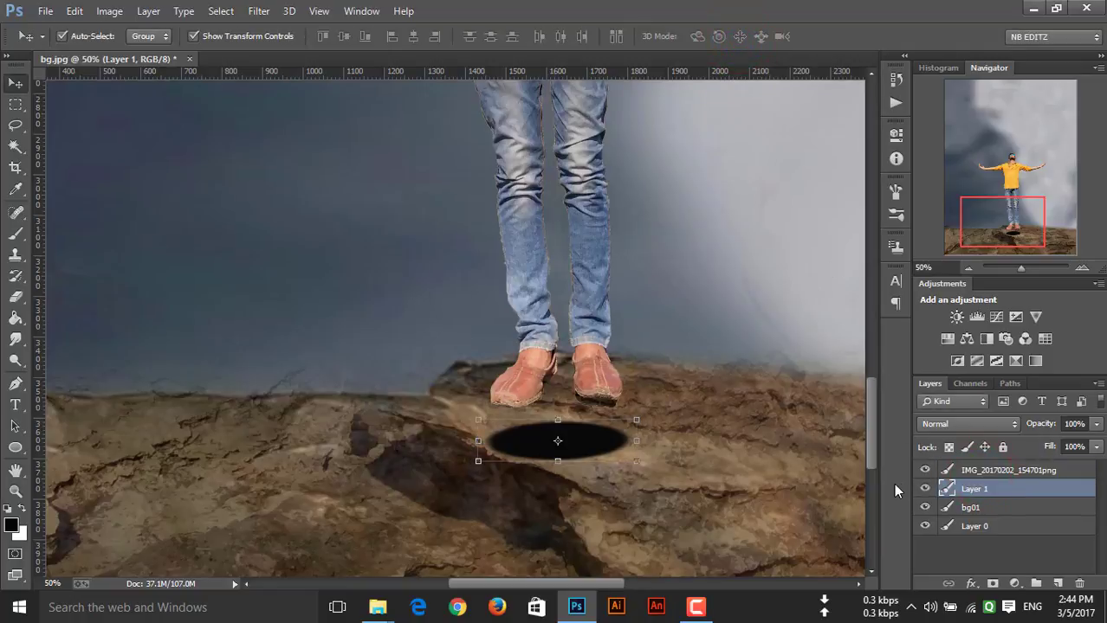
{"action": "left_click_drag", "start_coordinate": [588, 436], "coordinate": [586, 399]}
{"action": "left_click", "coordinate": [633, 421]}
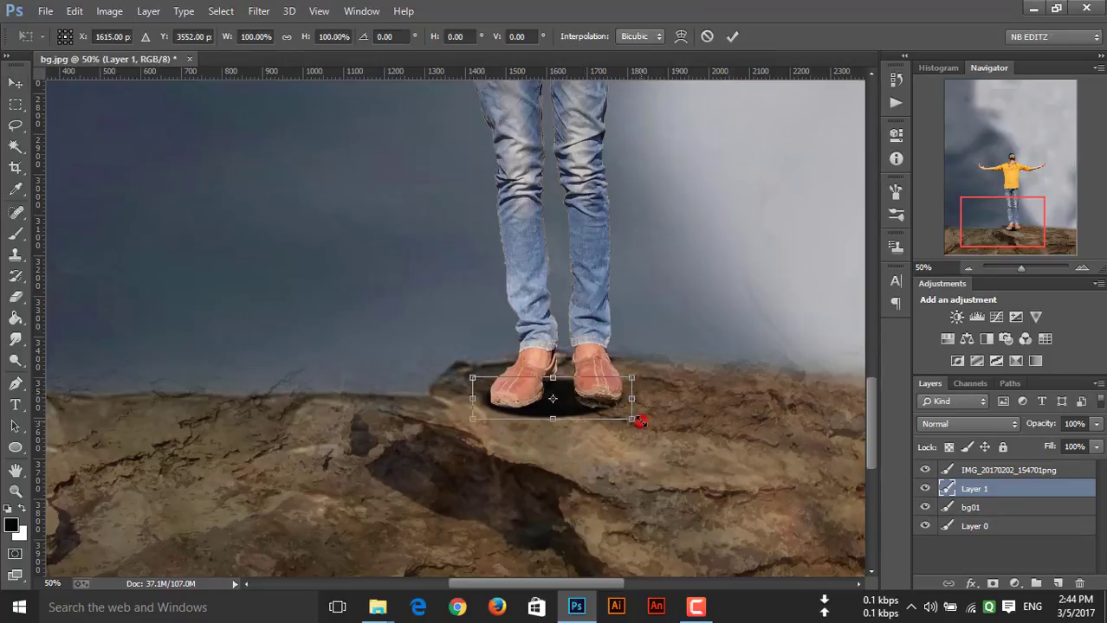
{"action": "mouse_move", "coordinate": [633, 421]}
{"action": "left_mouse_down"}
{"action": "mouse_move", "coordinate": [667, 438]}
{"action": "mouse_move", "coordinate": [629, 417]}
{"action": "left_mouse_up"}
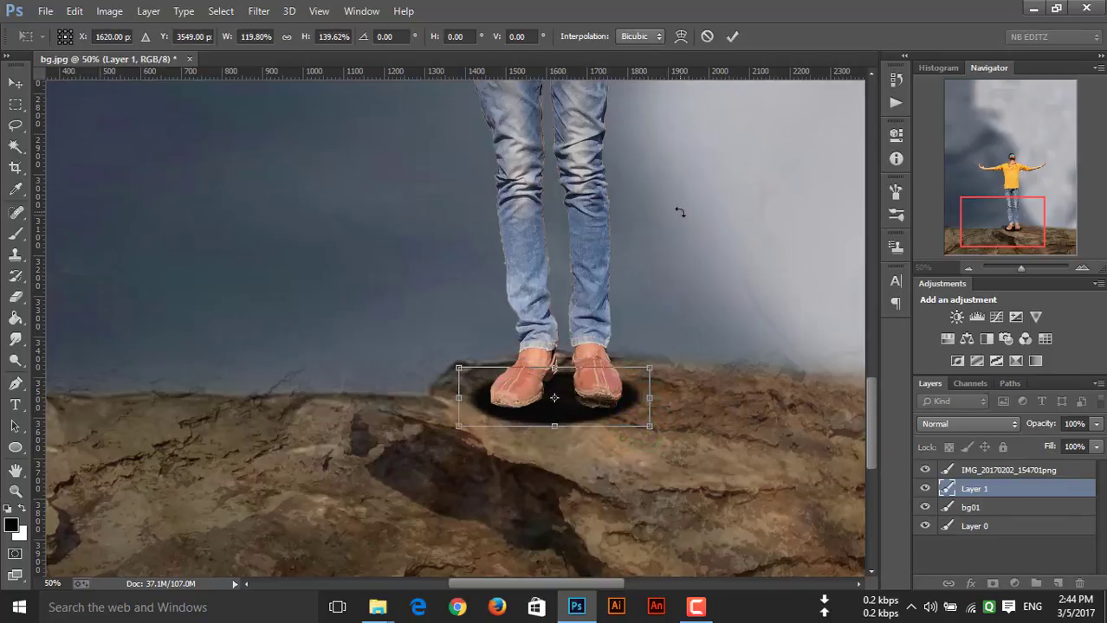
{"action": "left_click", "coordinate": [731, 35]}
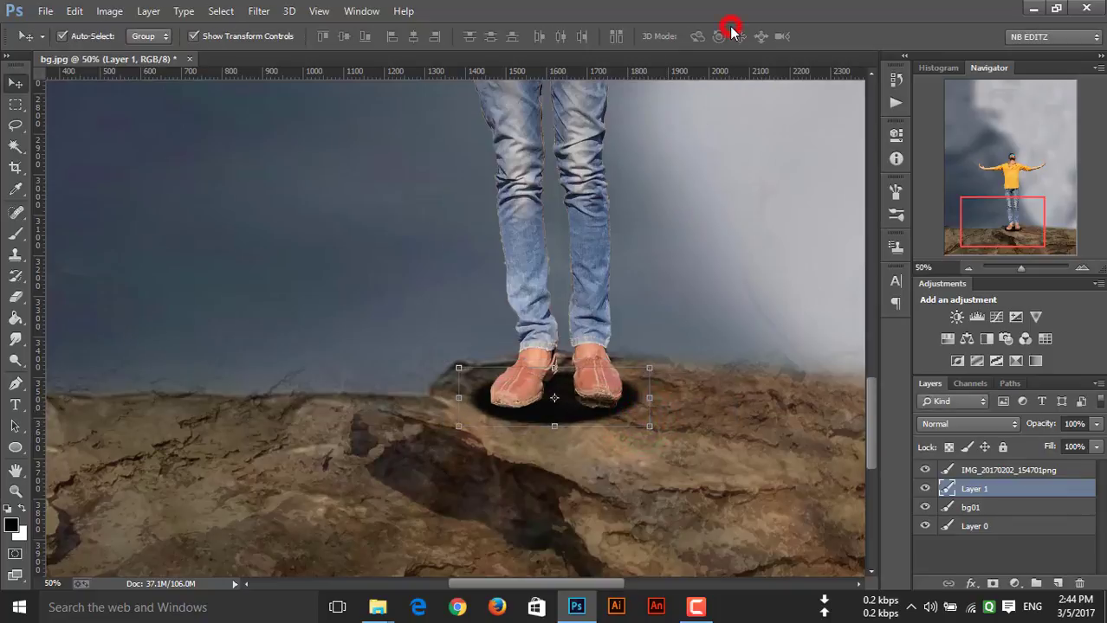
{"action": "left_click", "coordinate": [12, 303]}
{"action": "right_click", "coordinate": [311, 353]}
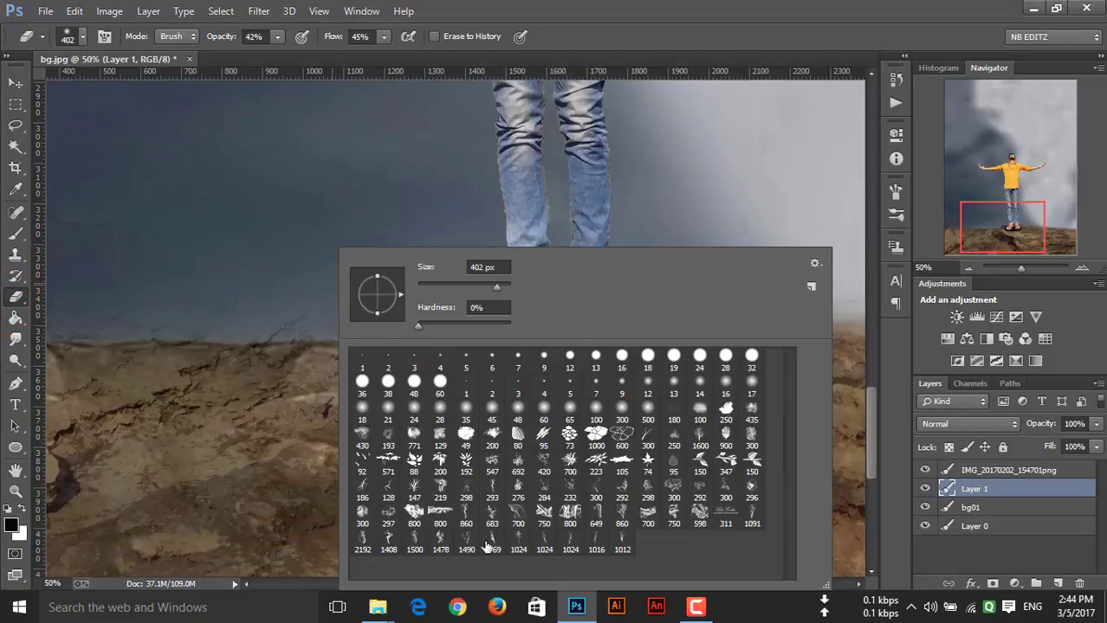
Set a soft 69 px eraser at 42% opacity and erase along the shadow's left edge.
{"action": "left_click", "coordinate": [565, 550]}
{"action": "left_click", "coordinate": [329, 257]}
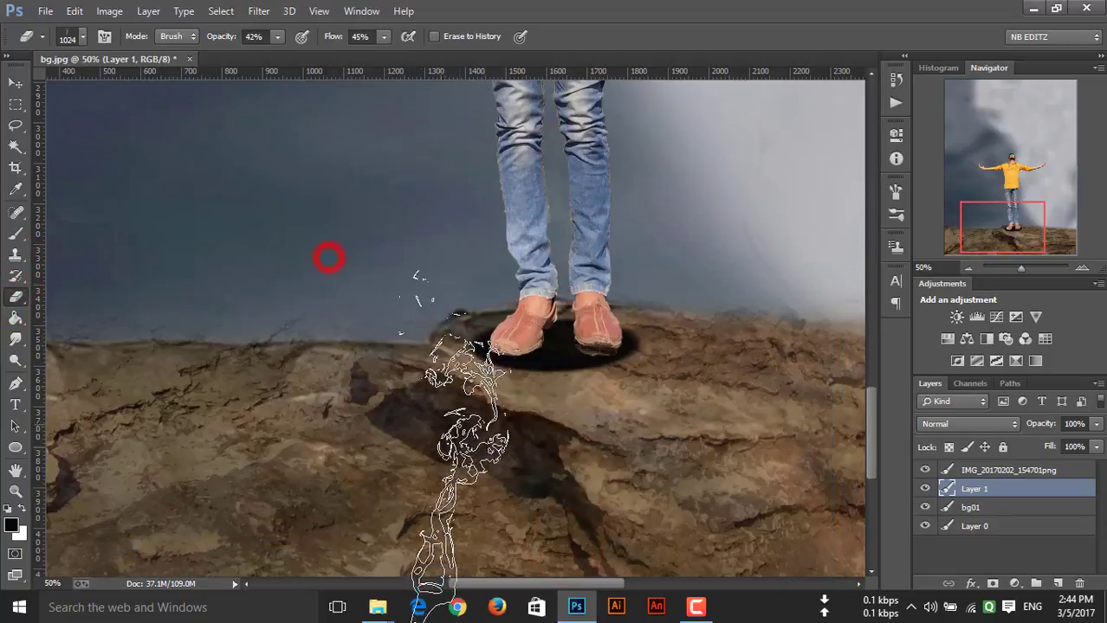
{"action": "right_click", "coordinate": [477, 403]}
{"action": "left_click_drag", "start_coordinate": [555, 286], "coordinate": [533, 285]}
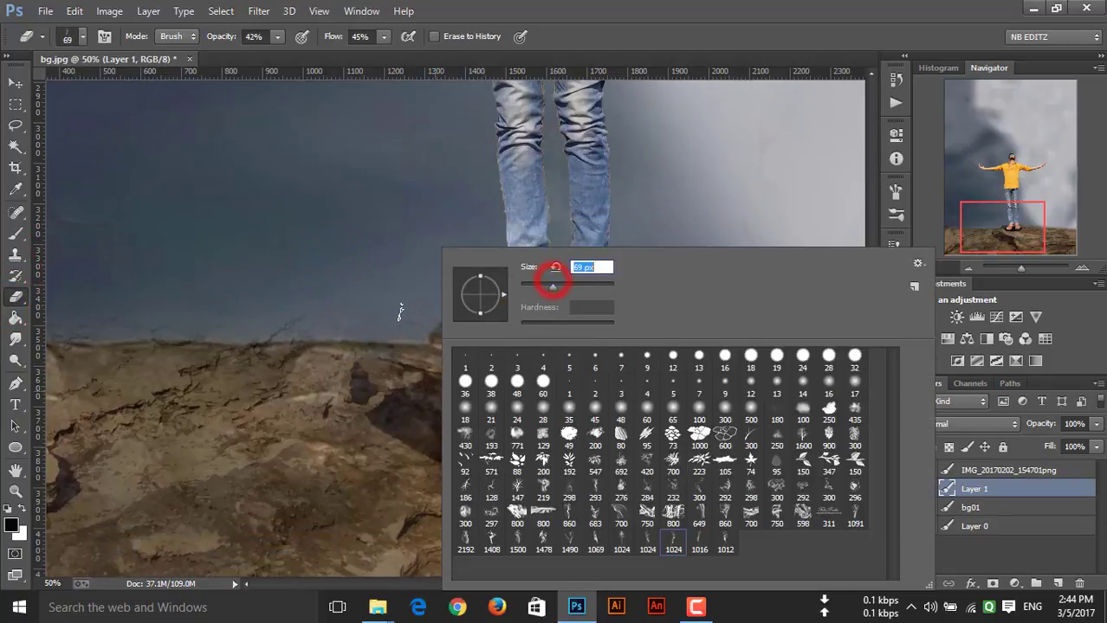
{"action": "left_click", "coordinate": [400, 309]}
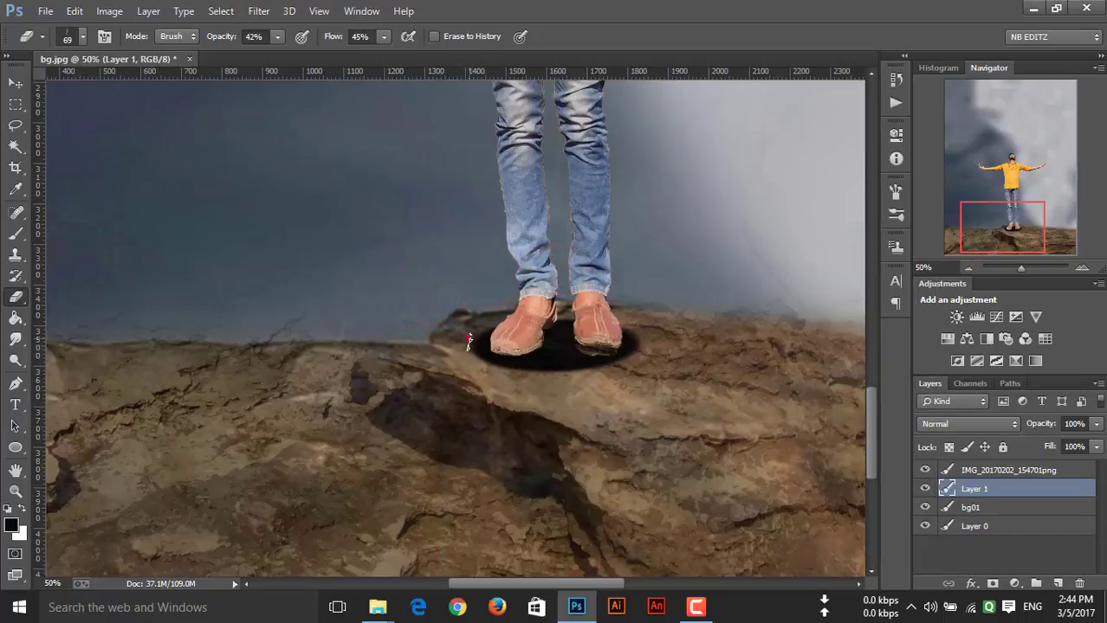
{"action": "left_click_drag", "start_coordinate": [468, 341], "coordinate": [576, 374]}
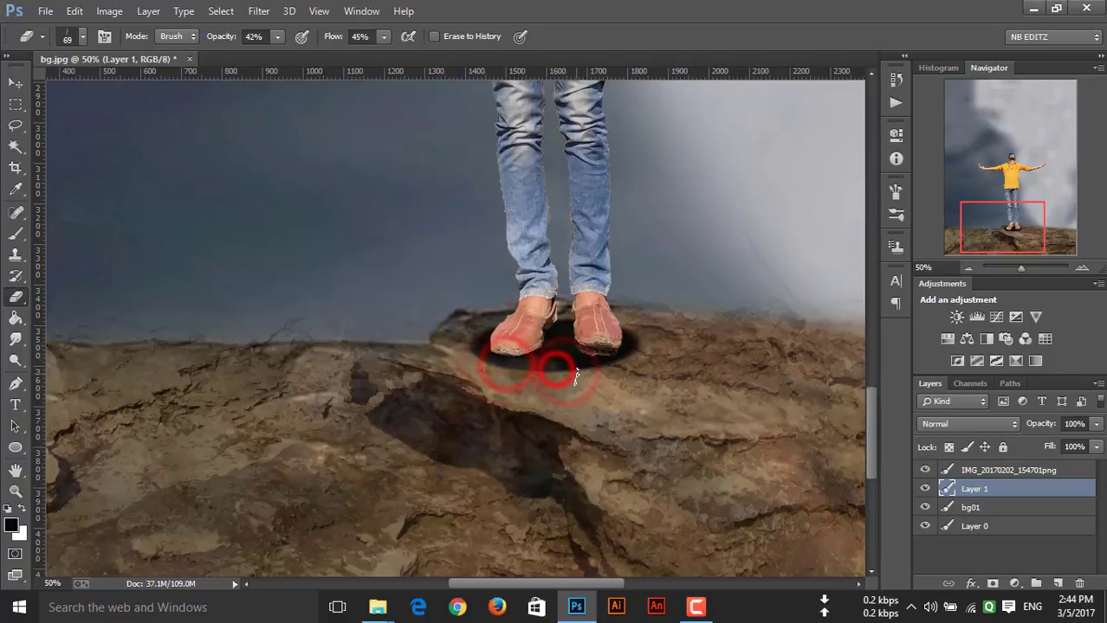
Switch to a soft 48 px eraser and fade the shadow edges around both shoes.
{"action": "right_click", "coordinate": [575, 374]}
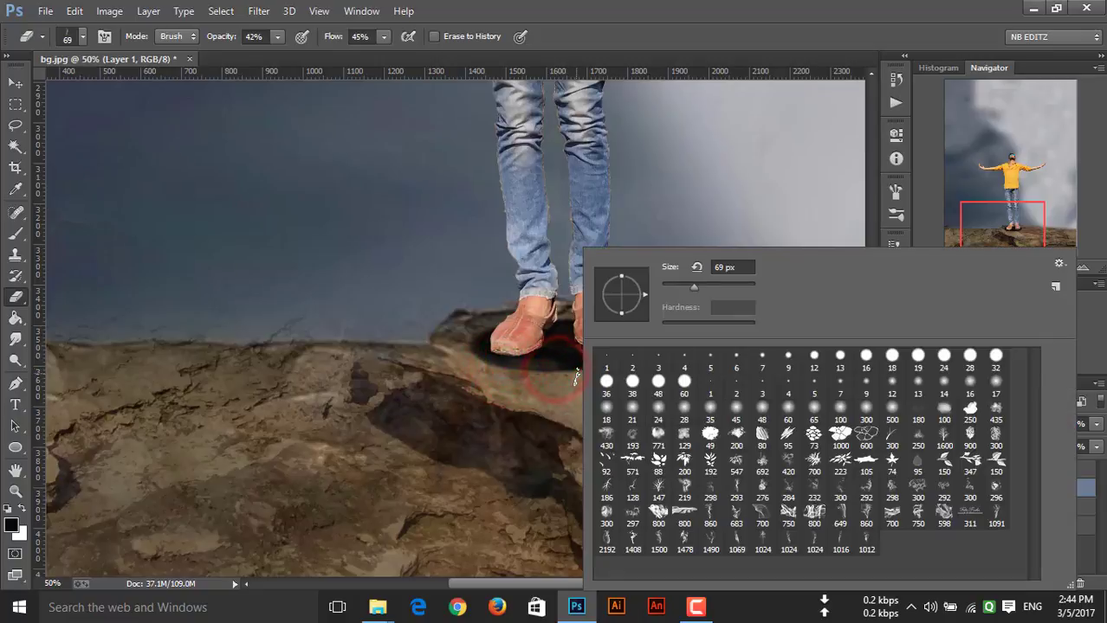
{"action": "double_click", "coordinate": [606, 407]}
{"action": "right_click", "coordinate": [524, 374]}
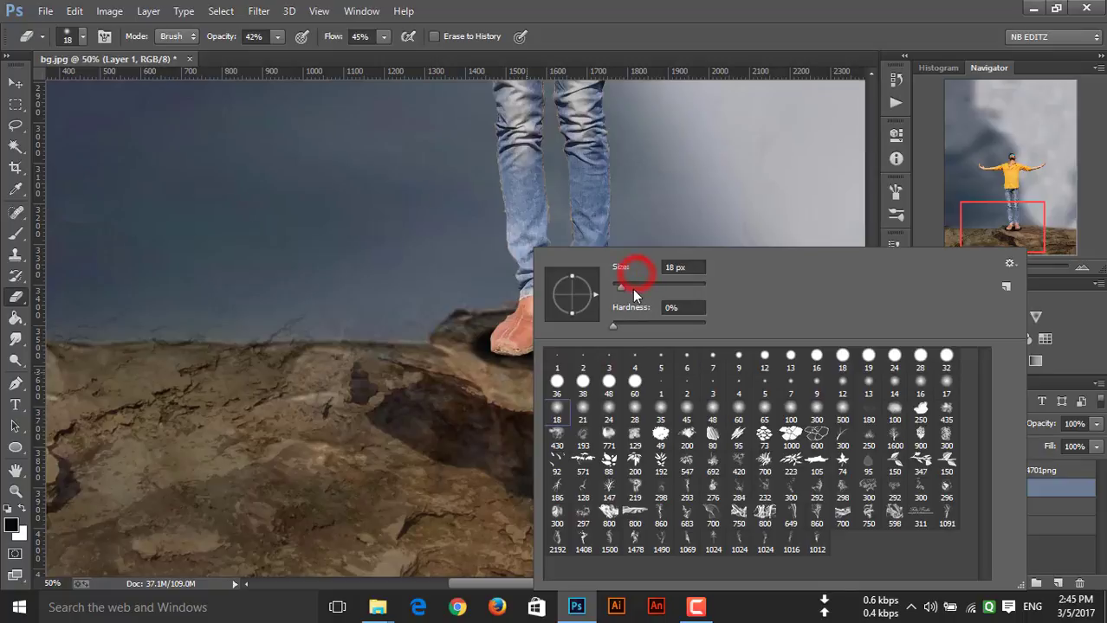
{"action": "left_click_drag", "start_coordinate": [632, 288], "coordinate": [639, 288]}
{"action": "left_click", "coordinate": [466, 369]}
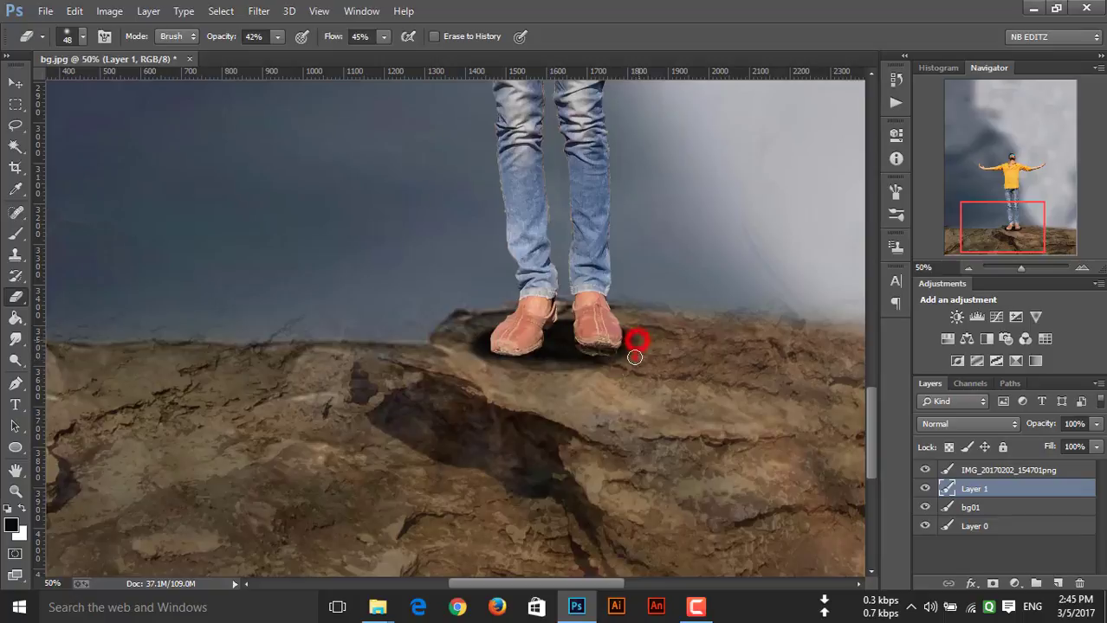
{"action": "mouse_move", "coordinate": [635, 357]}
{"action": "left_mouse_down"}
{"action": "mouse_move", "coordinate": [474, 361]}
{"action": "mouse_move", "coordinate": [577, 333]}
{"action": "left_mouse_up"}
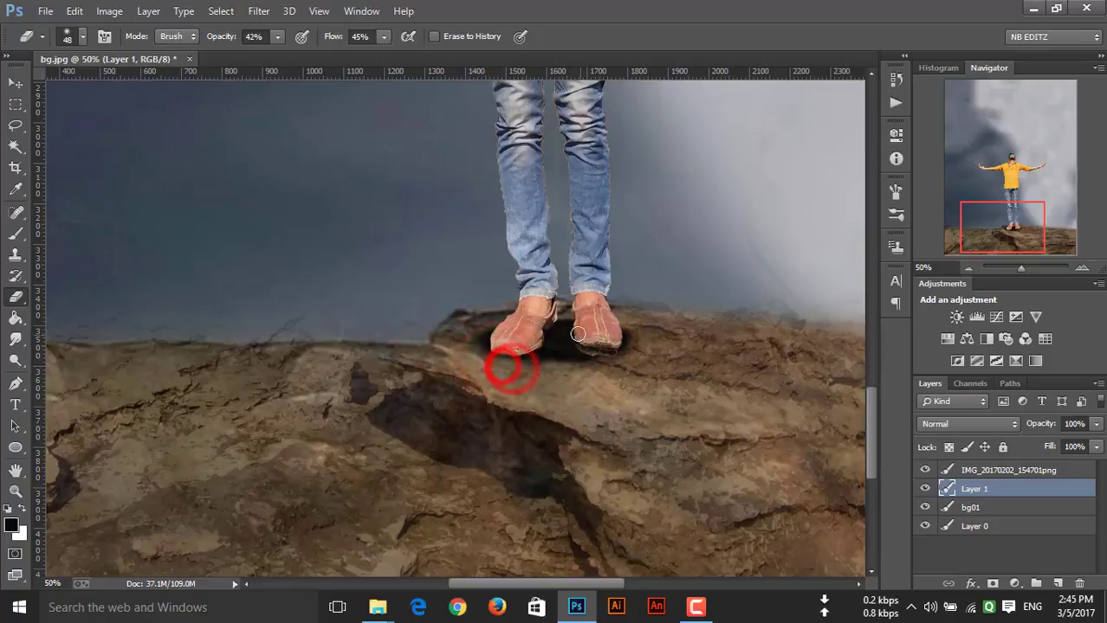
{"action": "left_click_drag", "start_coordinate": [564, 322], "coordinate": [601, 323]}
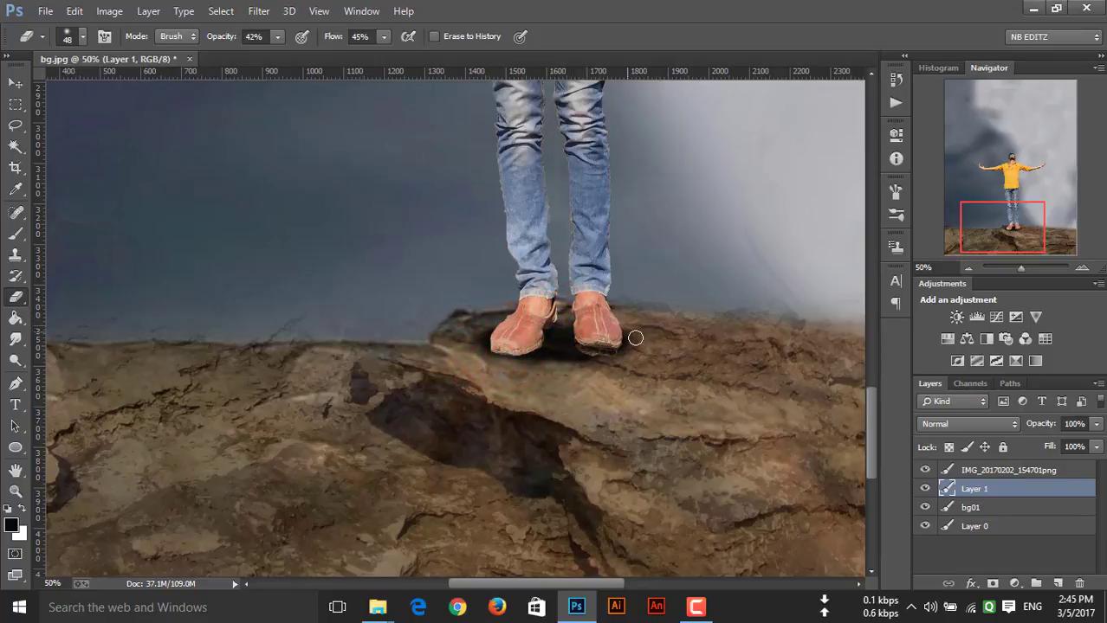
{"action": "left_click_drag", "start_coordinate": [634, 334], "coordinate": [638, 339]}
{"action": "mouse_move", "coordinate": [489, 315]}
{"action": "left_mouse_down"}
{"action": "mouse_move", "coordinate": [490, 340]}
{"action": "mouse_move", "coordinate": [516, 368]}
{"action": "left_mouse_up"}
{"action": "left_click", "coordinate": [968, 268]}
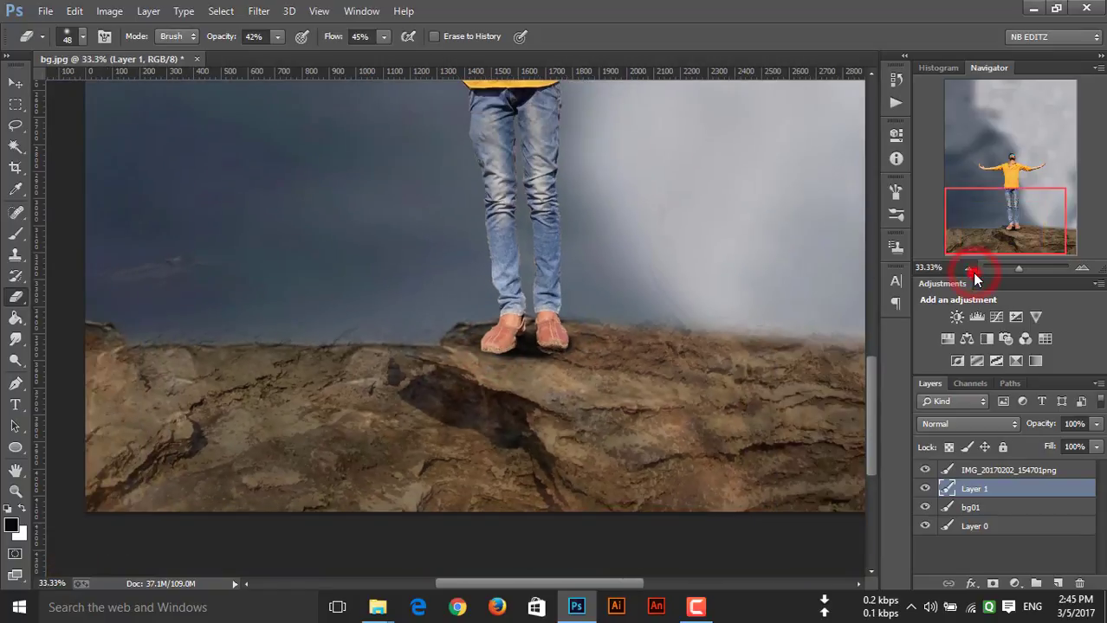
Fit the image in view and add an empty Layer 2 above the IMG_20170202_154701png layer.
{"action": "left_click", "coordinate": [970, 270]}
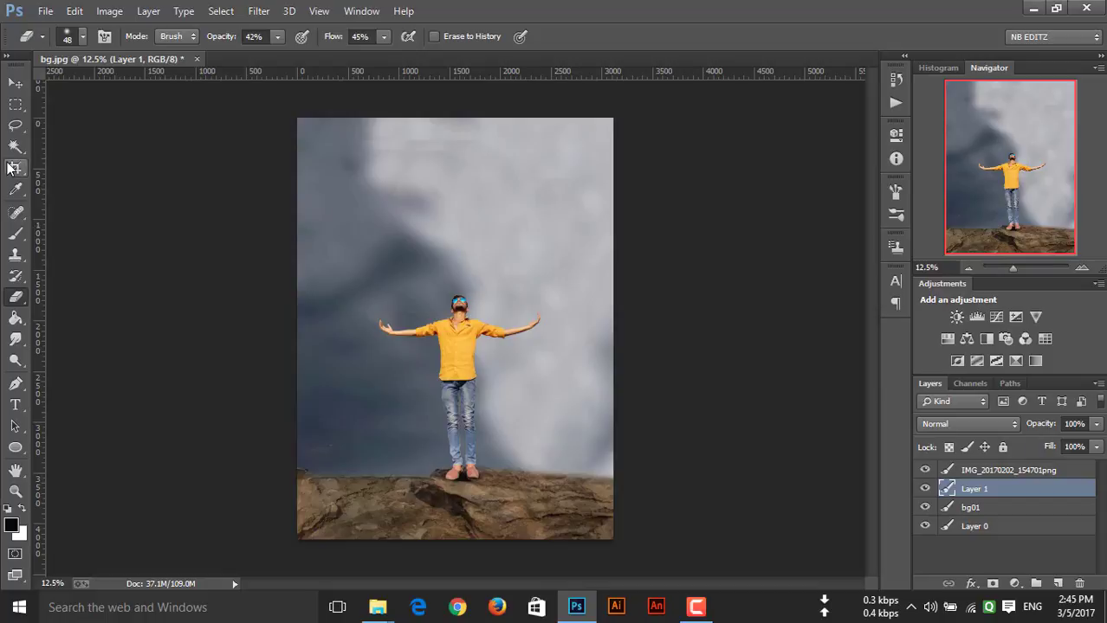
{"action": "left_click", "coordinate": [1081, 268]}
{"action": "left_click", "coordinate": [968, 473]}
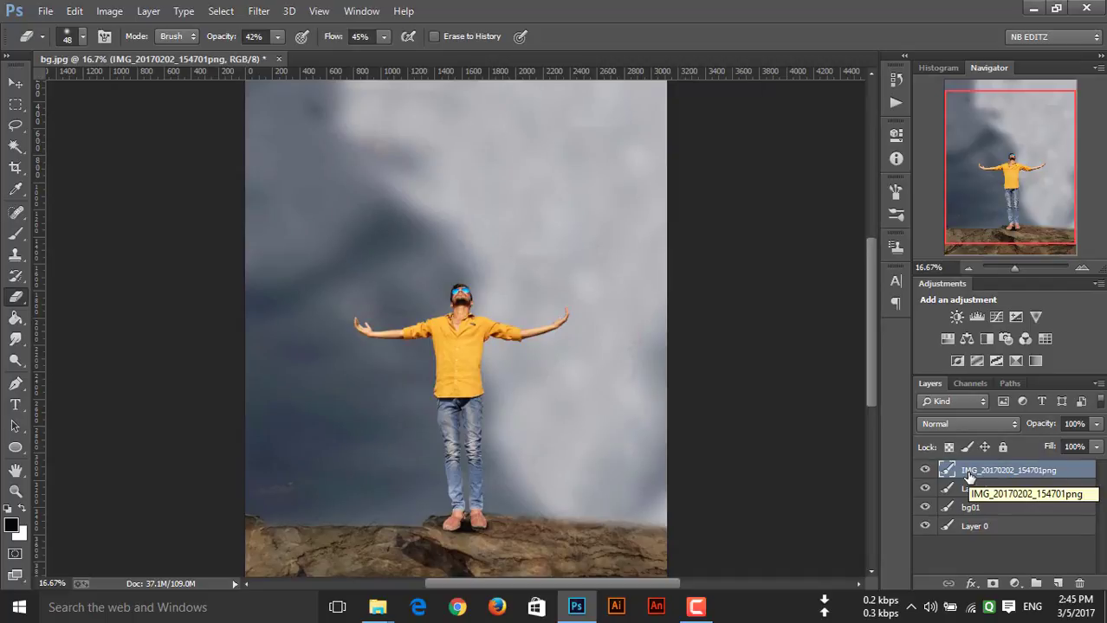
{"action": "left_click", "coordinate": [1058, 583]}
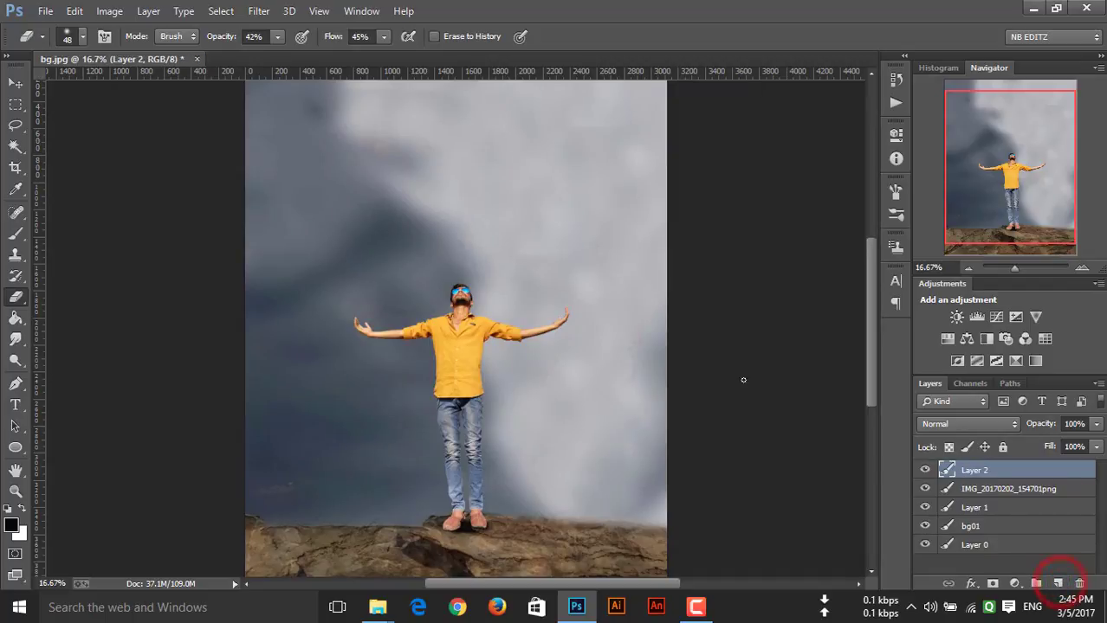
Choose the 1012 smoke brush preset and enlarge the brush.
{"action": "left_click", "coordinate": [15, 234]}
{"action": "right_click", "coordinate": [364, 309]}
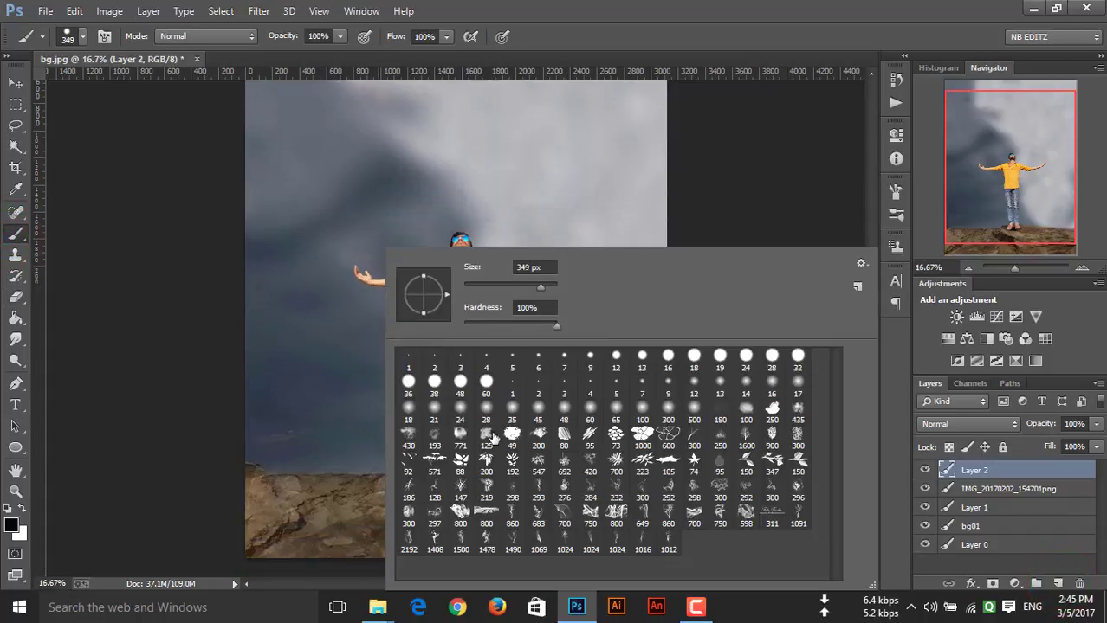
{"action": "left_click", "coordinate": [590, 542]}
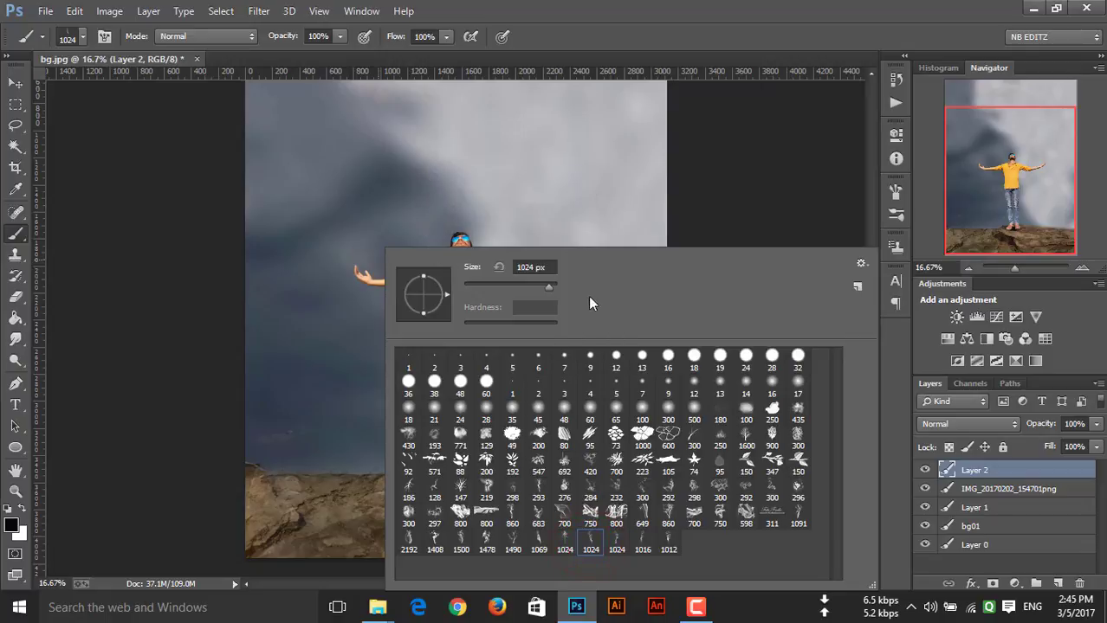
{"action": "left_click", "coordinate": [668, 542]}
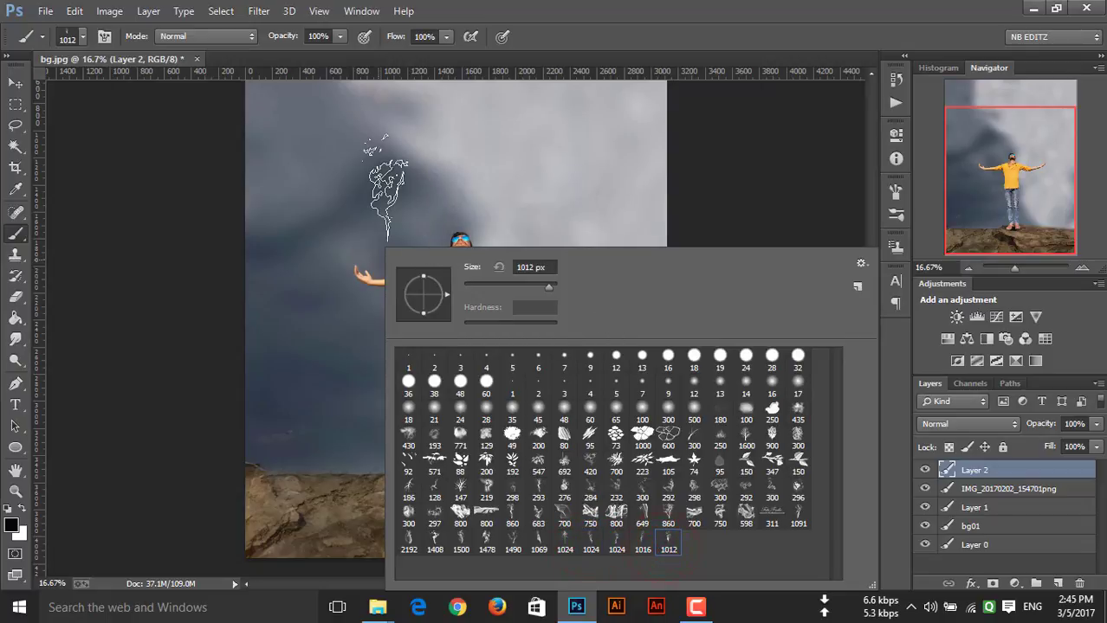
{"action": "left_click_drag", "start_coordinate": [548, 285], "coordinate": [559, 285]}
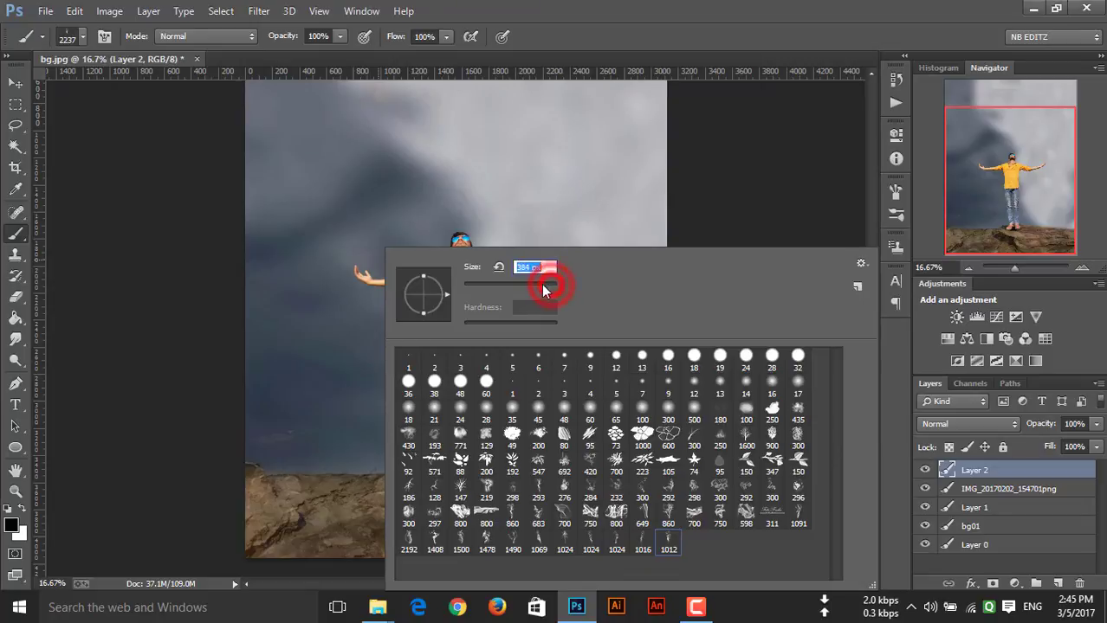
{"action": "left_click_drag", "start_coordinate": [551, 292], "coordinate": [513, 286]}
{"action": "left_click", "coordinate": [372, 193]}
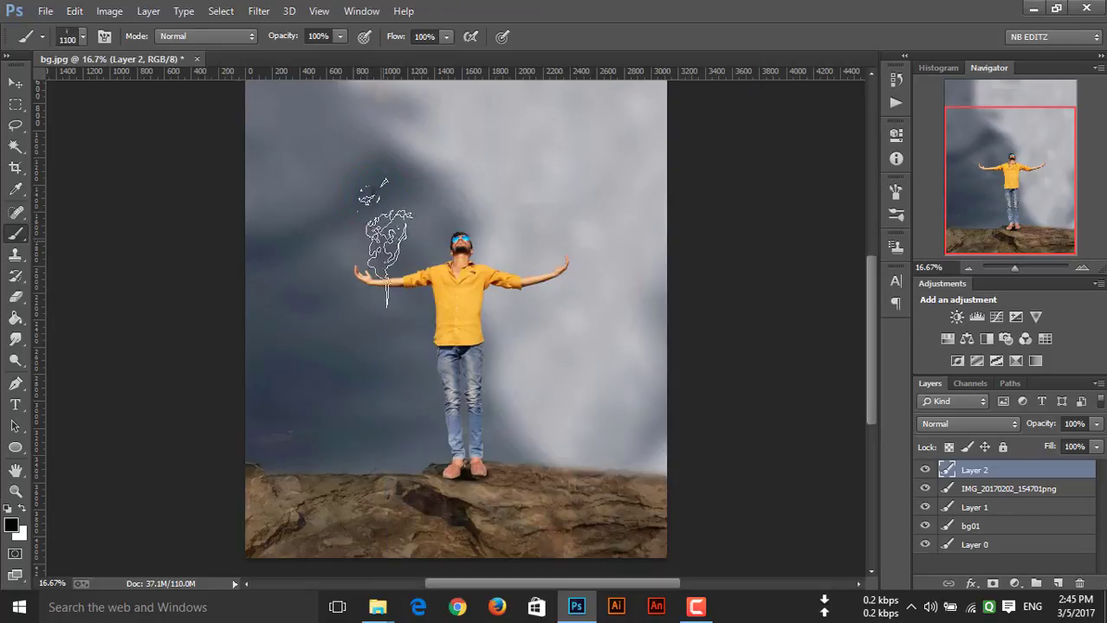
{"action": "key", "text": "bracketright"}
{"action": "key", "text": "bracketright"}
{"action": "key", "text": "bracketright"}
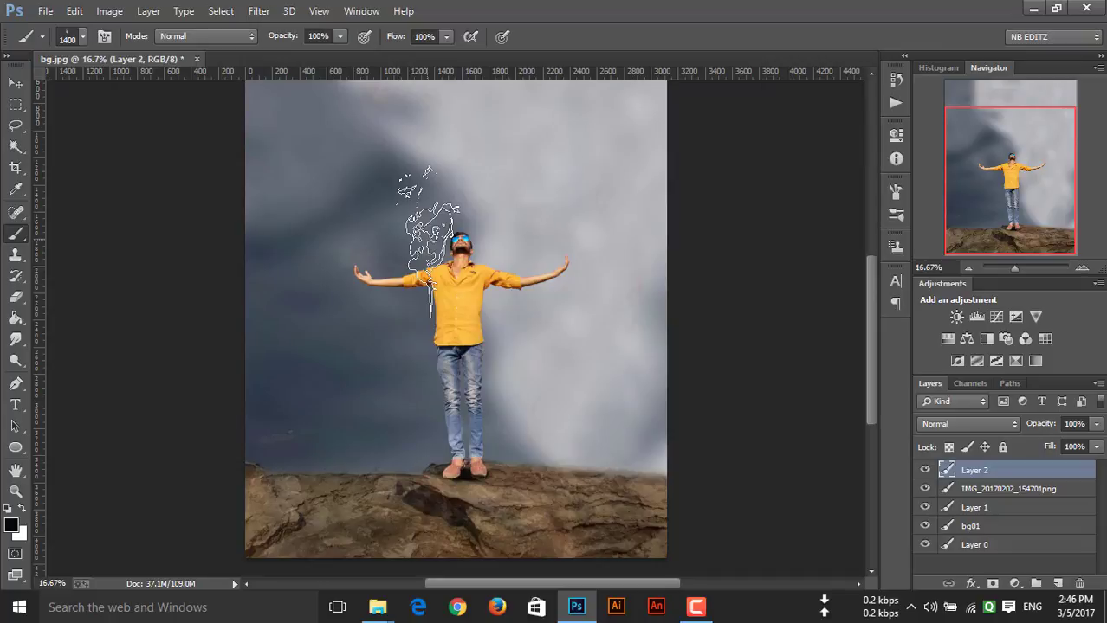
{"action": "key", "text": "bracketright"}
{"action": "key", "text": "bracketright"}
{"action": "key", "text": "bracketright"}
{"action": "key", "text": "bracketright"}
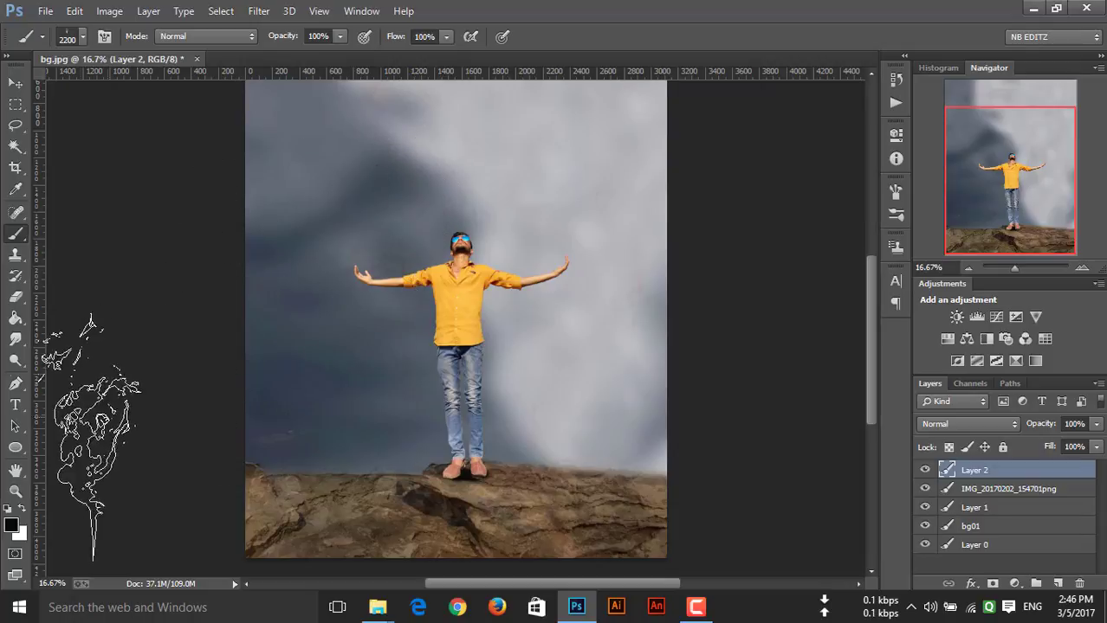
Sample the shirt's yellow as foreground colour and stamp smoke above the man's head.
{"action": "left_click", "coordinate": [11, 526]}
{"action": "left_click", "coordinate": [445, 285]}
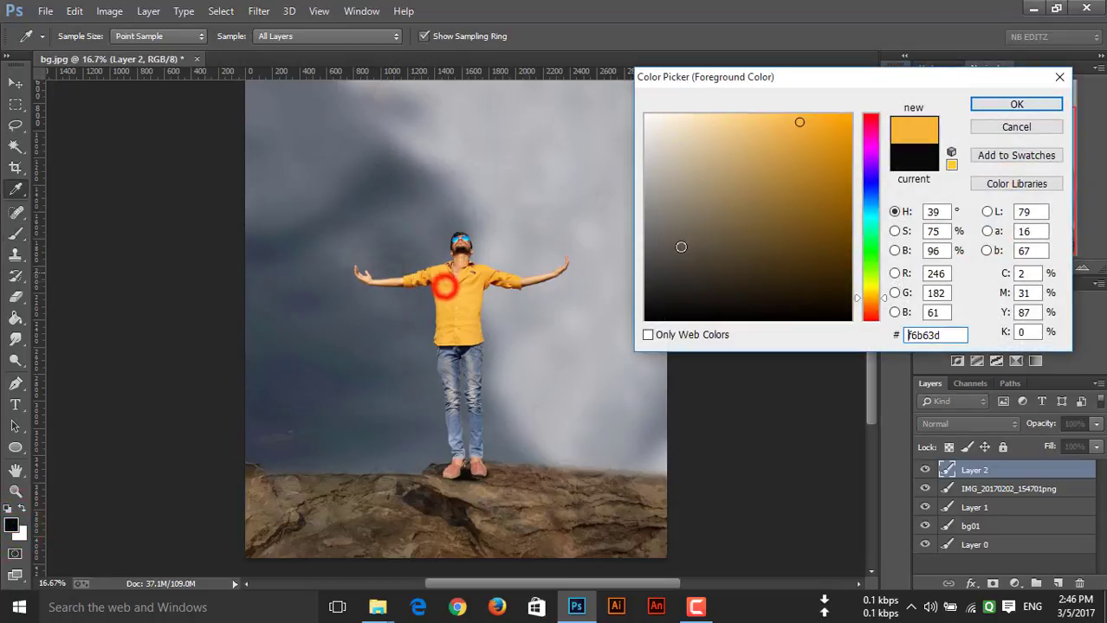
{"action": "left_click", "coordinate": [999, 105]}
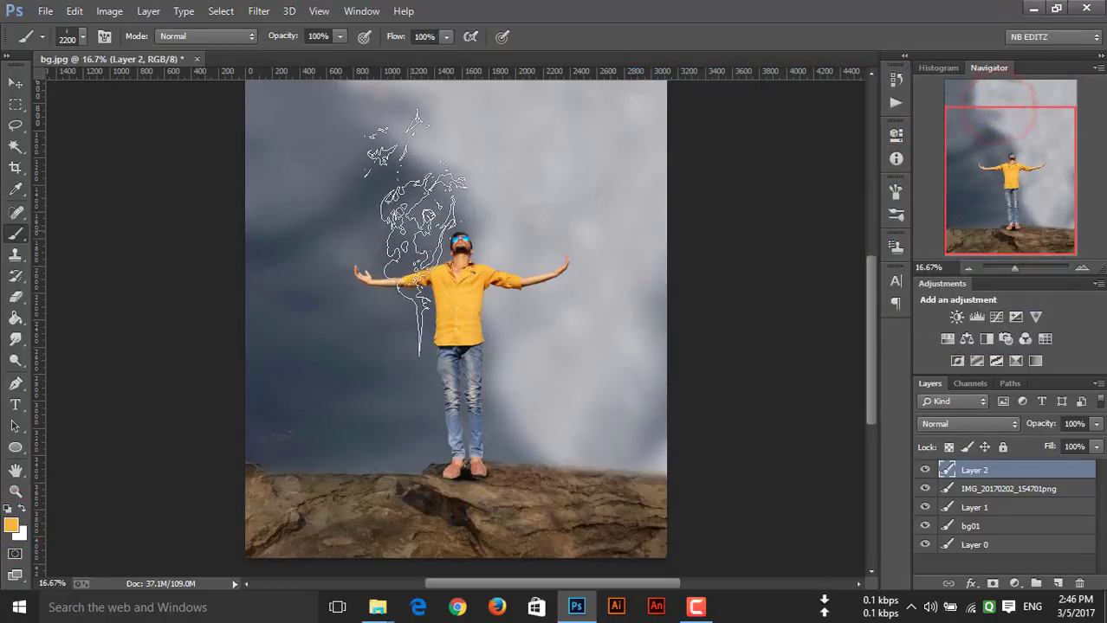
{"action": "left_click", "coordinate": [420, 218]}
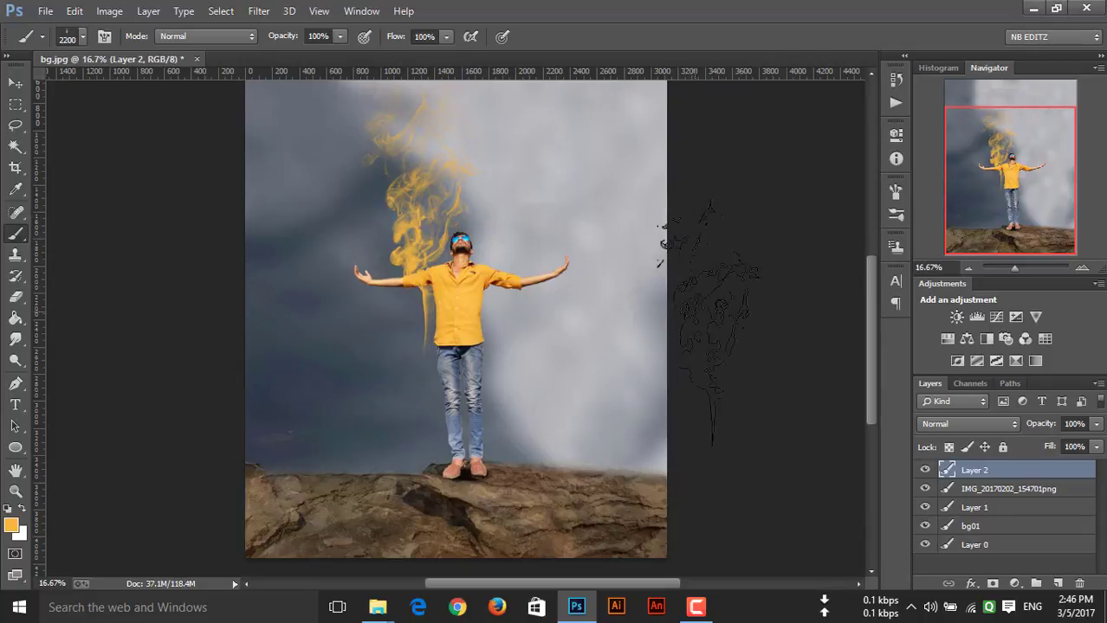
Widen the smoke to about 98.6%, rotate it -18°, and commit the transform.
{"action": "left_click", "coordinate": [14, 81]}
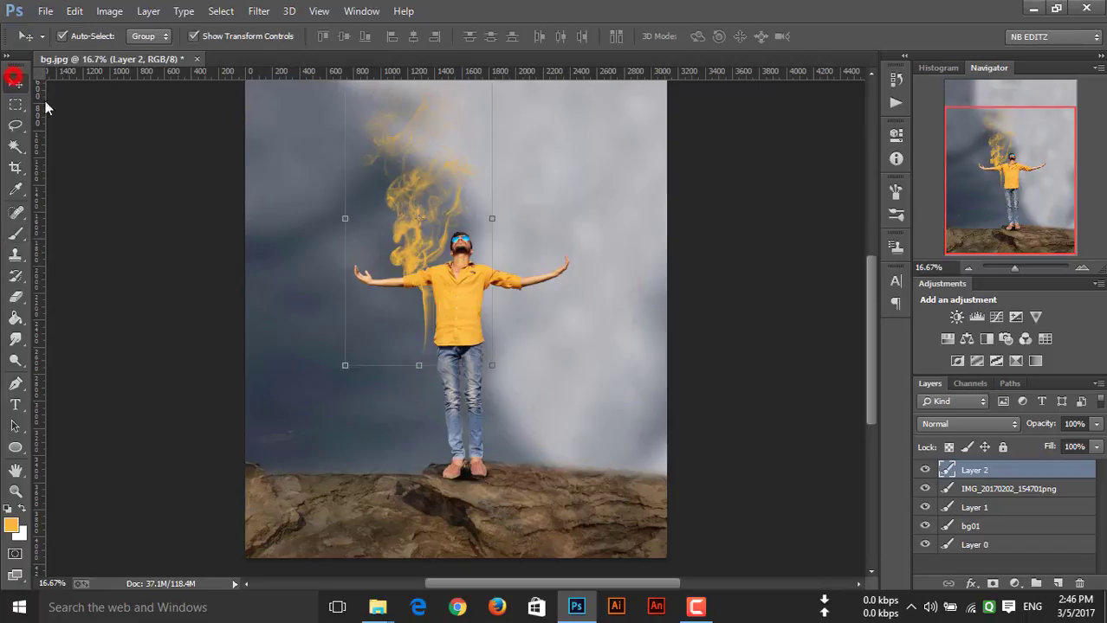
{"action": "mouse_move", "coordinate": [489, 369]}
{"action": "left_mouse_down"}
{"action": "mouse_move", "coordinate": [496, 378]}
{"action": "mouse_move", "coordinate": [490, 367]}
{"action": "left_mouse_up"}
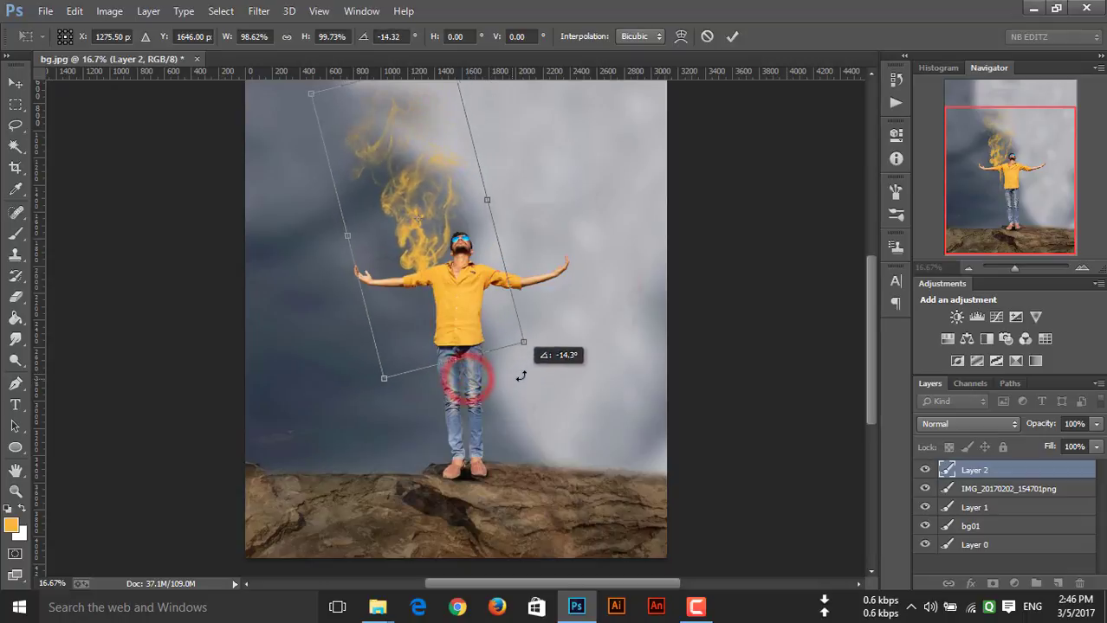
{"action": "left_click_drag", "start_coordinate": [468, 378], "coordinate": [524, 366]}
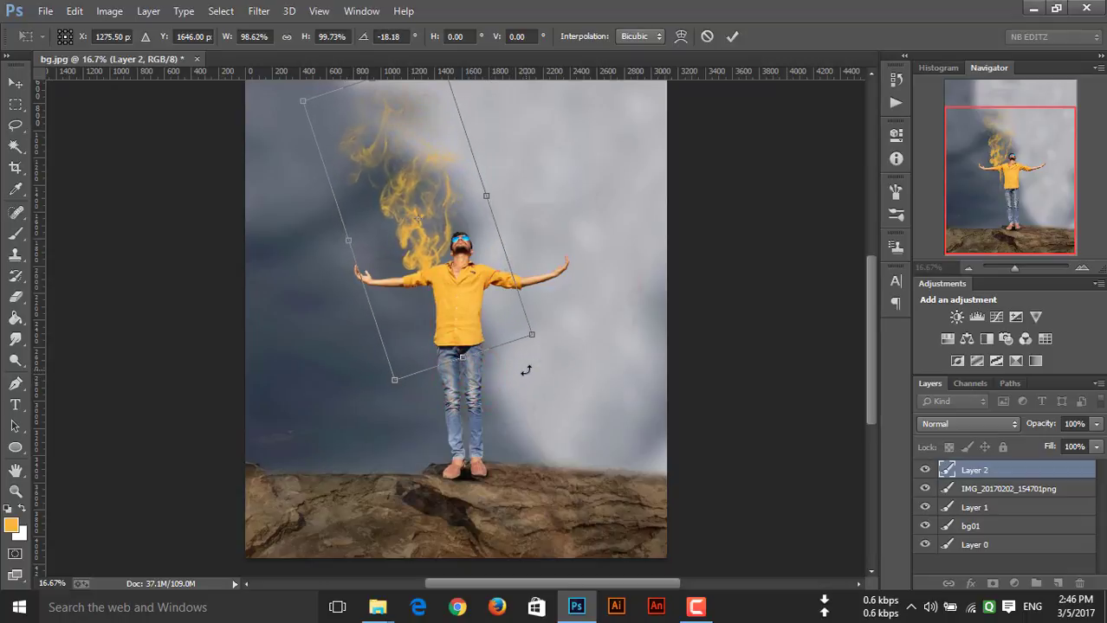
{"action": "left_click", "coordinate": [733, 35]}
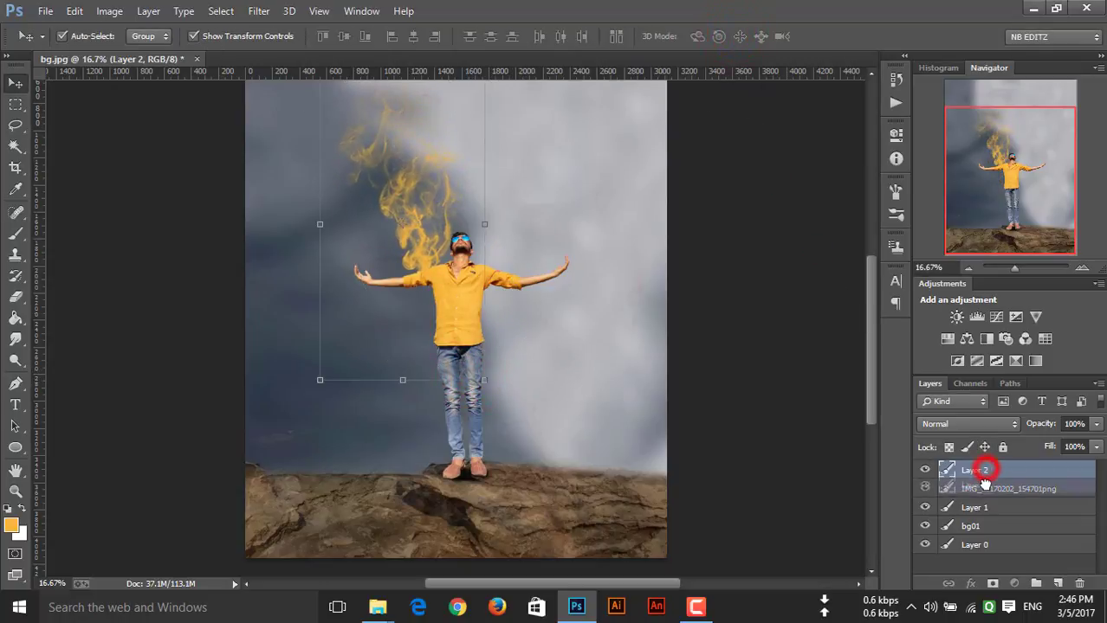
Move Layer 2 below the man's layer and reposition the smoke to rise beside his face.
{"action": "left_click_drag", "start_coordinate": [988, 470], "coordinate": [995, 495]}
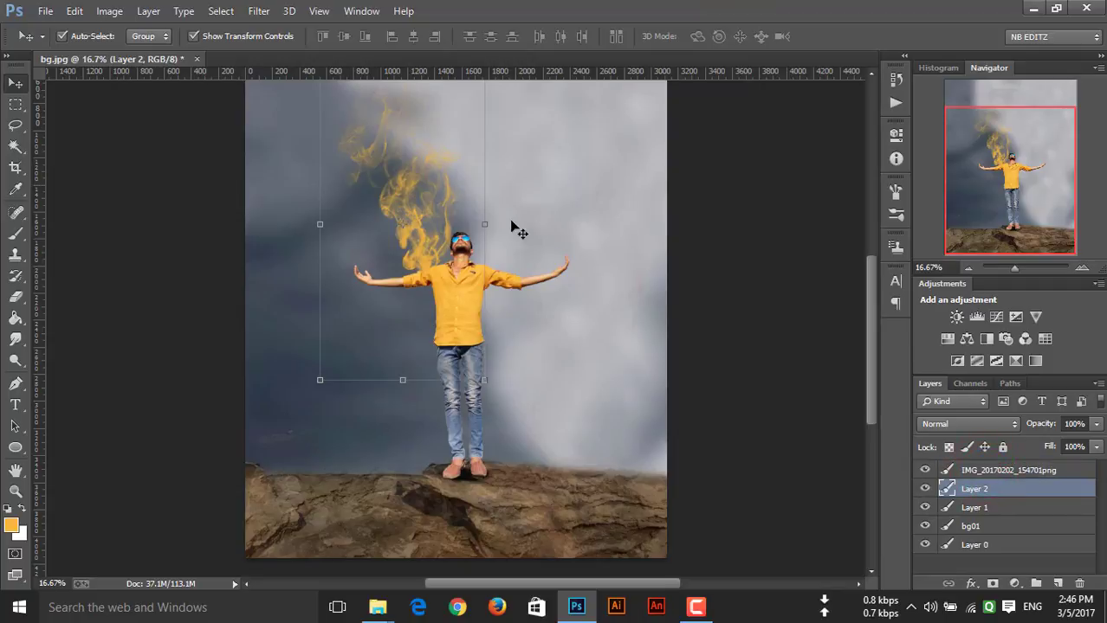
{"action": "scroll", "coordinate": [747, 266], "scroll_direction": "up", "scroll_amount": 3}
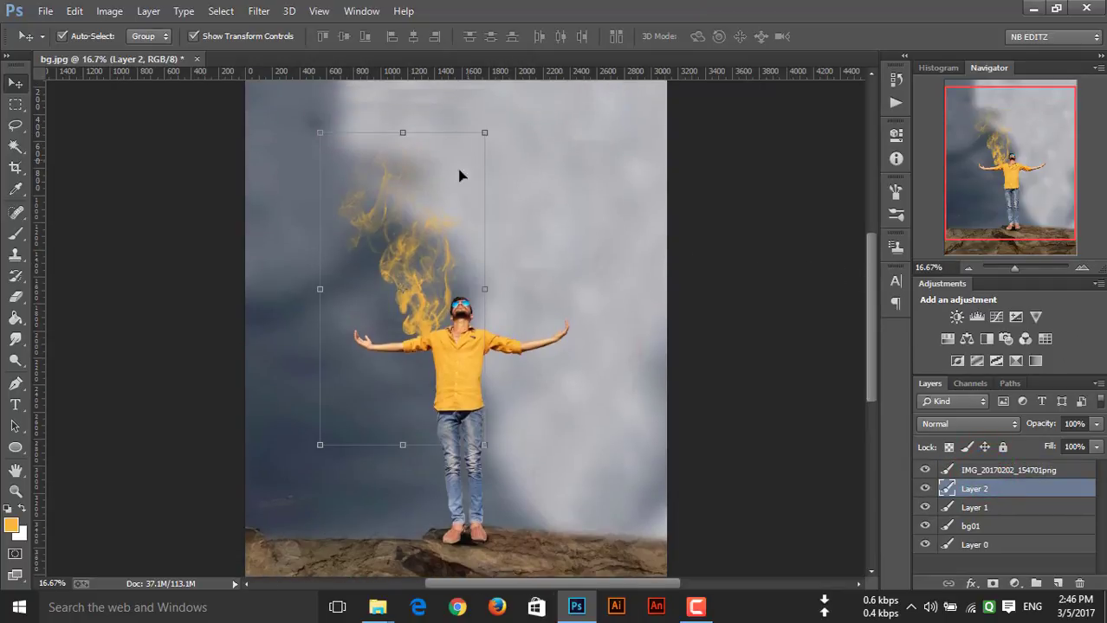
{"action": "left_click_drag", "start_coordinate": [460, 177], "coordinate": [428, 183]}
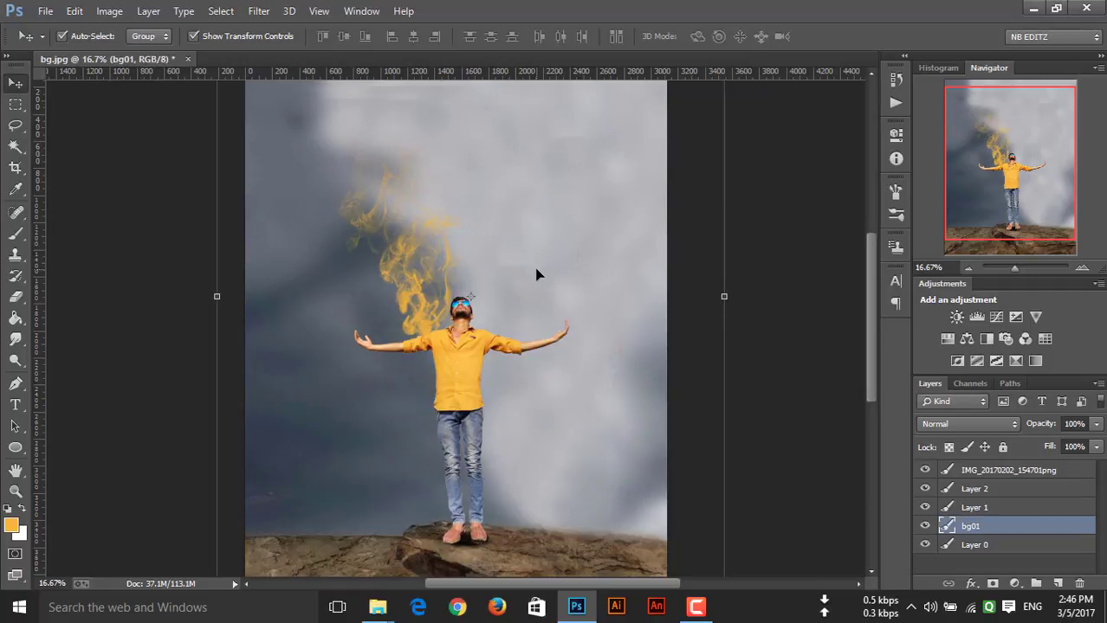
{"action": "key", "text": "ctrl+z"}
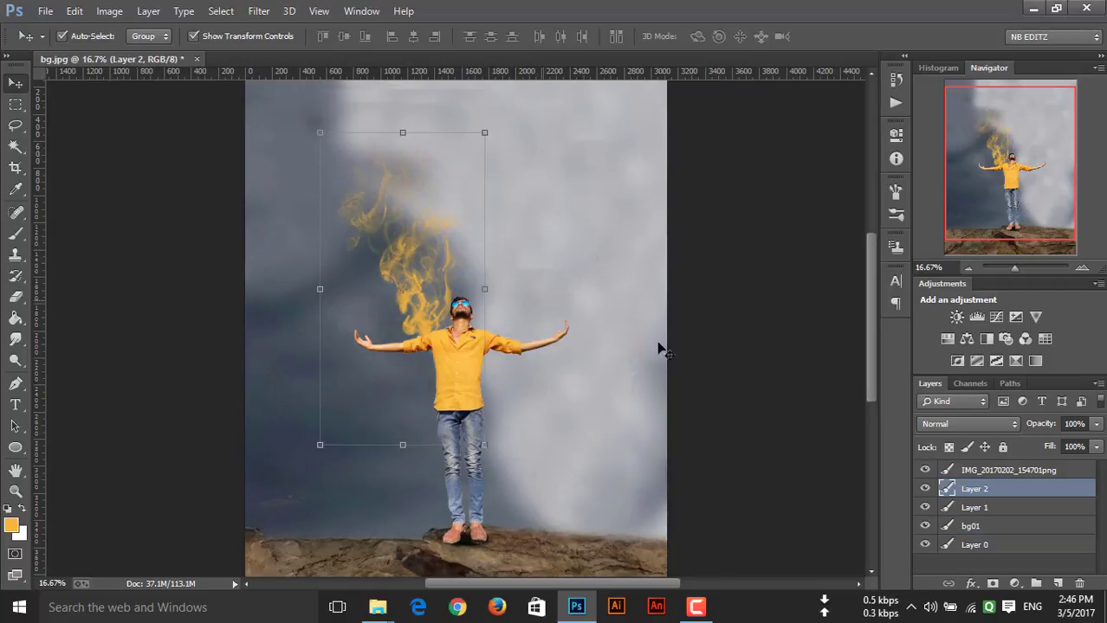
{"action": "left_click_drag", "start_coordinate": [432, 270], "coordinate": [374, 218]}
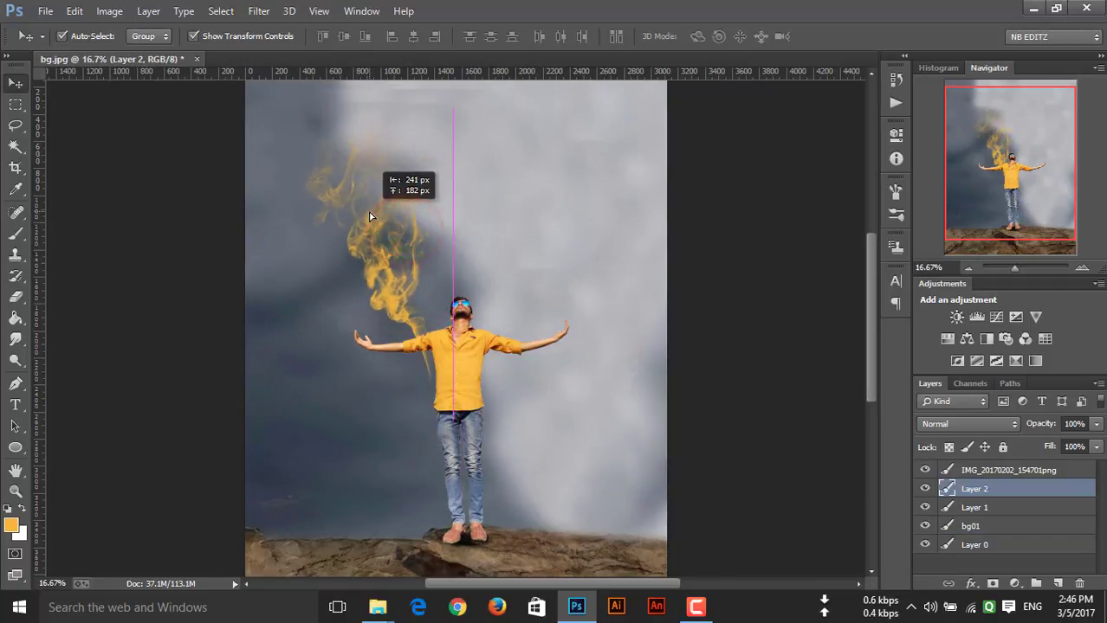
{"action": "left_click_drag", "start_coordinate": [374, 219], "coordinate": [373, 198]}
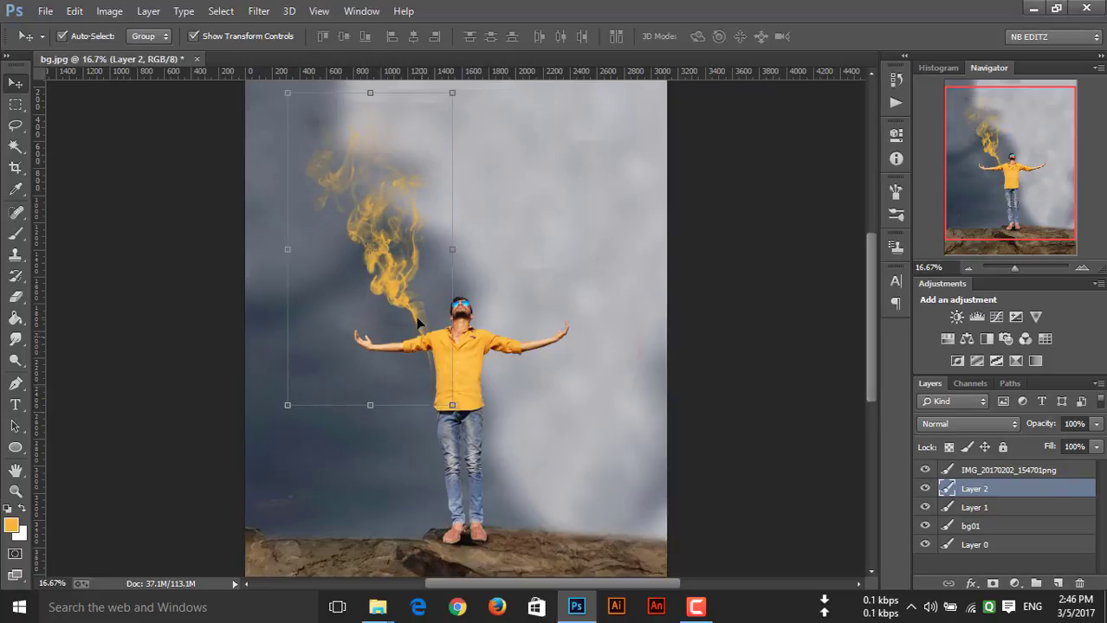
{"action": "left_click_drag", "start_coordinate": [413, 314], "coordinate": [421, 323]}
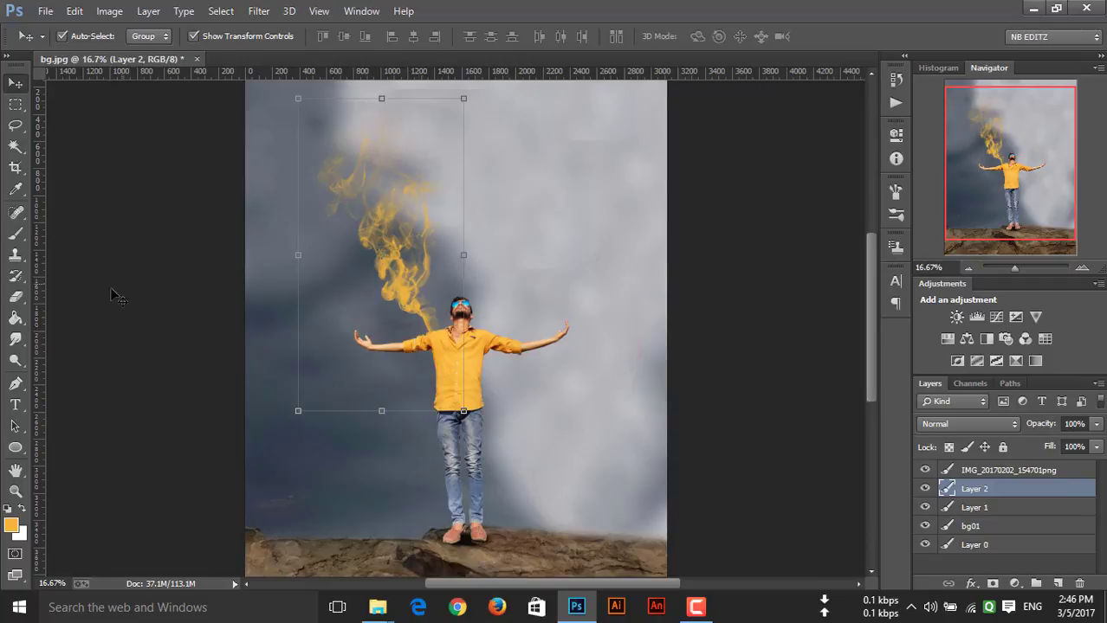
Create Layer 3 and stamp yellow smoke left of the man's head.
{"action": "left_click", "coordinate": [19, 239]}
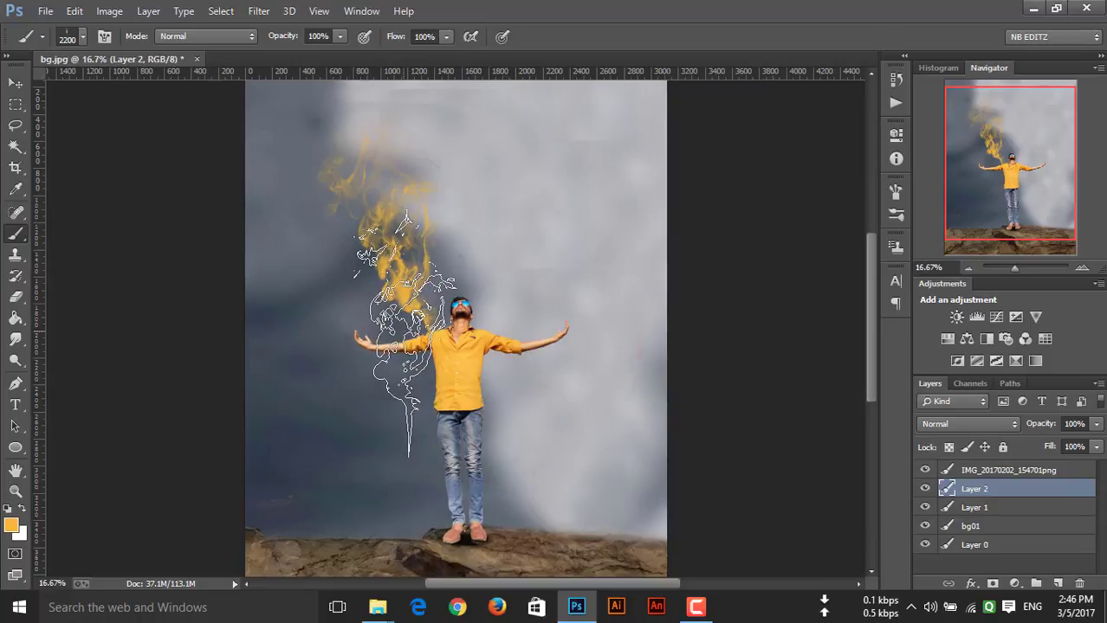
{"action": "left_click", "coordinate": [392, 333]}
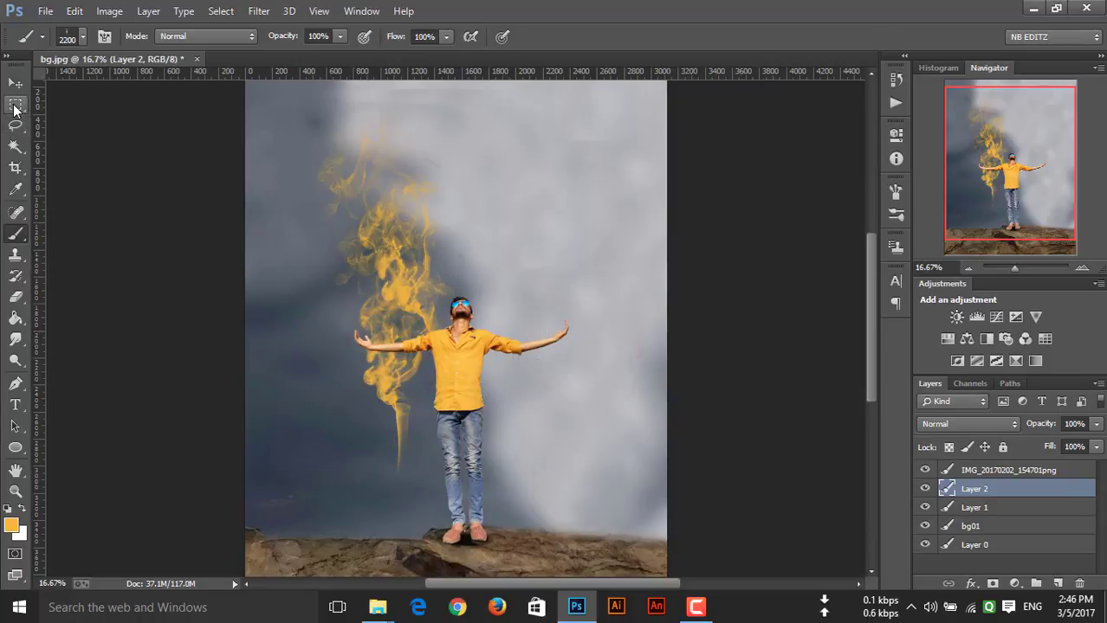
{"action": "key", "text": "ctrl+z"}
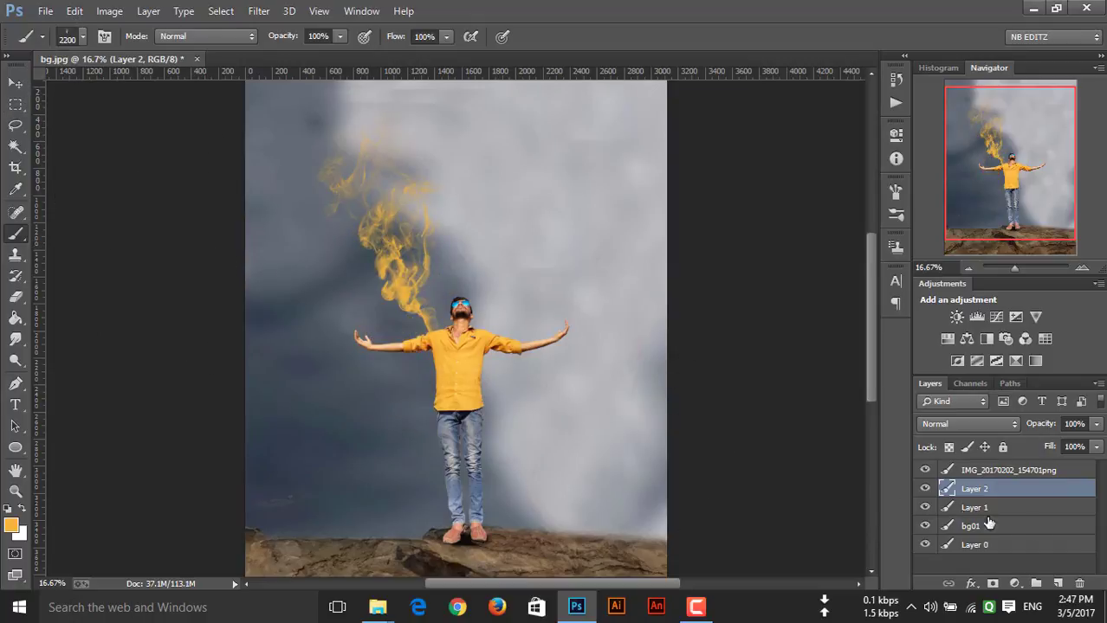
{"action": "left_click", "coordinate": [1056, 581]}
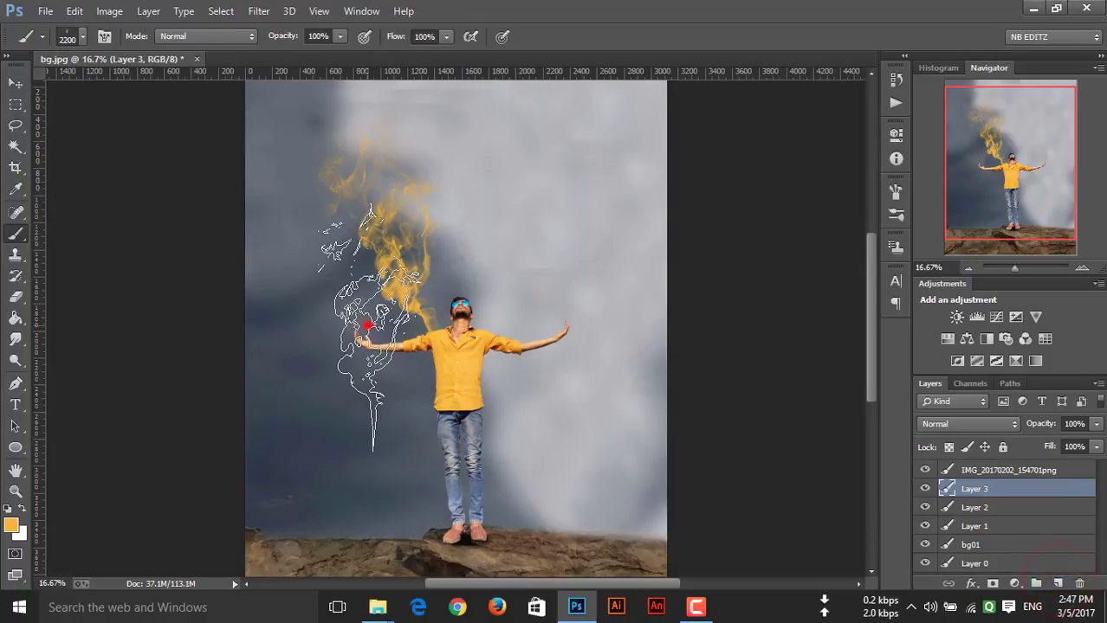
{"action": "left_click", "coordinate": [368, 326]}
Rotate the new smoke about -28.8°, shift it up and right, and commit.
{"action": "left_click", "coordinate": [17, 87]}
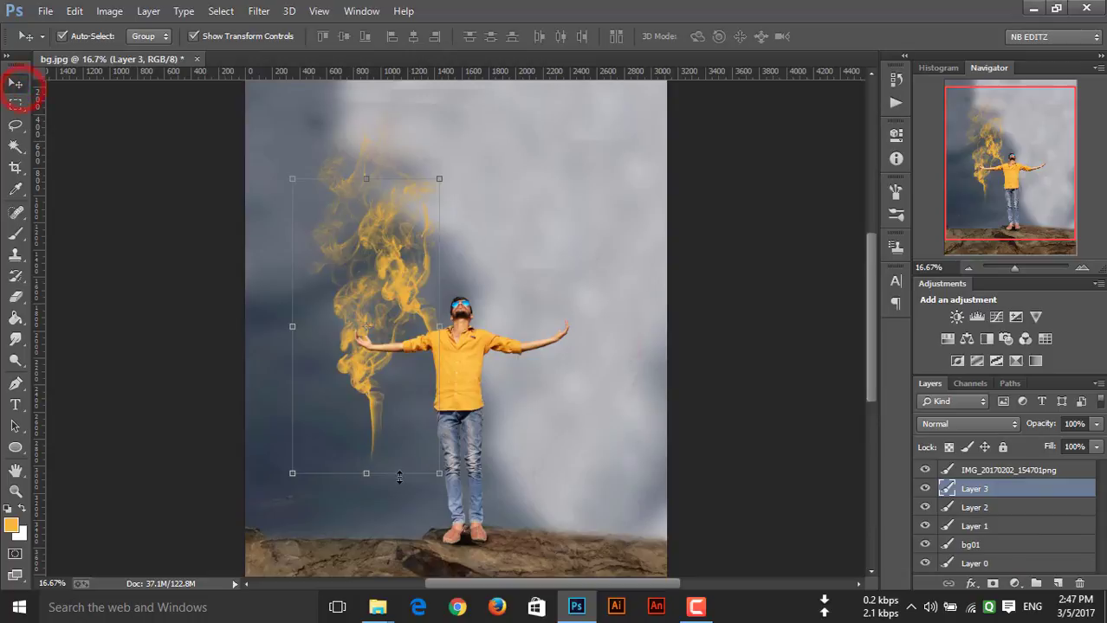
{"action": "left_click_drag", "start_coordinate": [394, 487], "coordinate": [467, 452]}
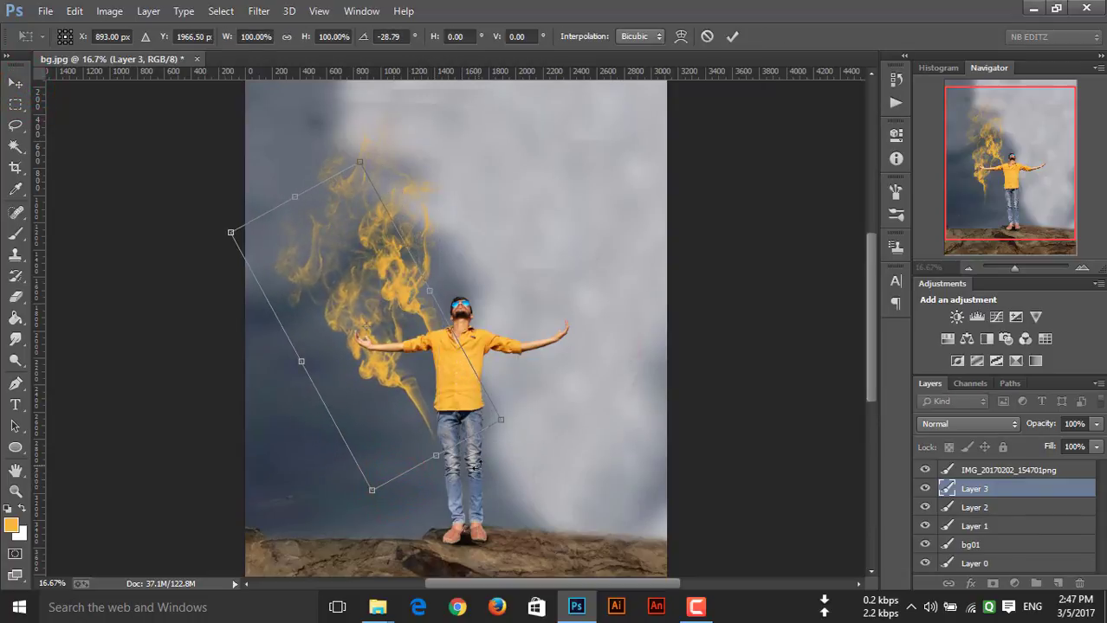
{"action": "mouse_move", "coordinate": [426, 365]}
{"action": "left_mouse_down"}
{"action": "mouse_move", "coordinate": [449, 345]}
{"action": "mouse_move", "coordinate": [471, 374]}
{"action": "left_mouse_up"}
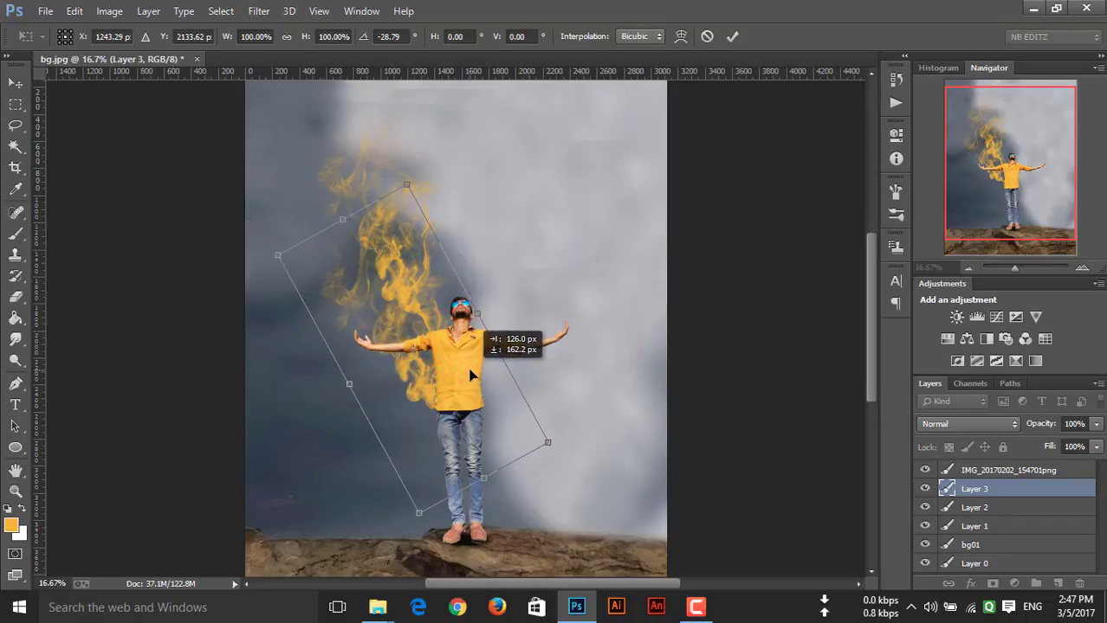
{"action": "left_click", "coordinate": [733, 38]}
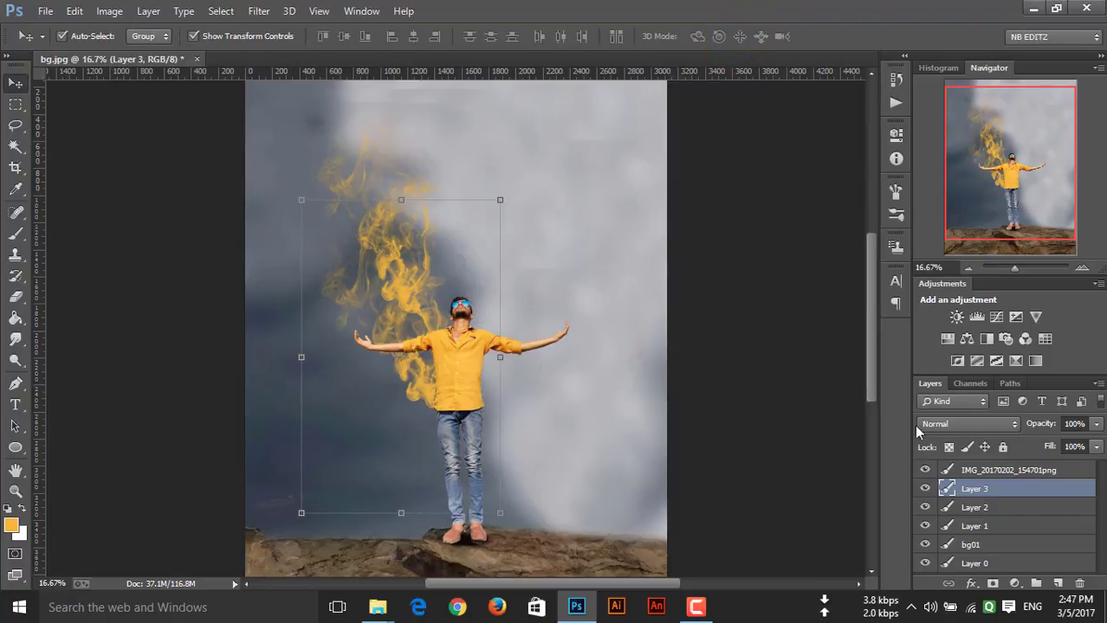
Compare the smoke layers' visibility and move the man's layer beneath both smoke layers.
{"action": "left_click", "coordinate": [978, 490], "text": "ctrl"}
{"action": "left_click", "coordinate": [980, 508]}
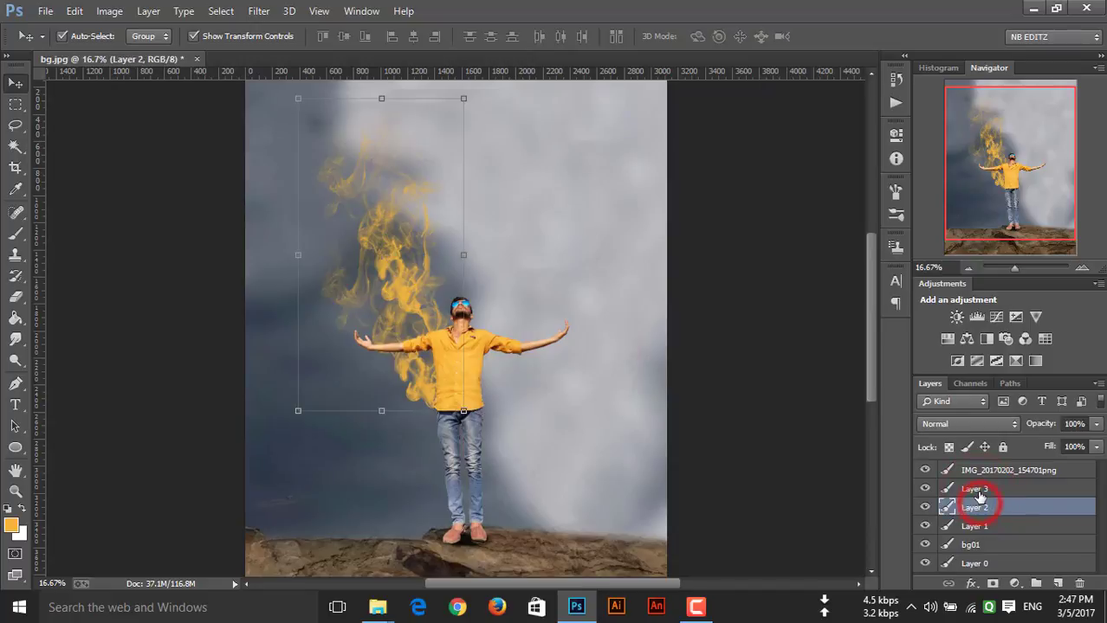
{"action": "left_click", "coordinate": [926, 489]}
{"action": "left_click", "coordinate": [926, 509]}
{"action": "left_click", "coordinate": [925, 508]}
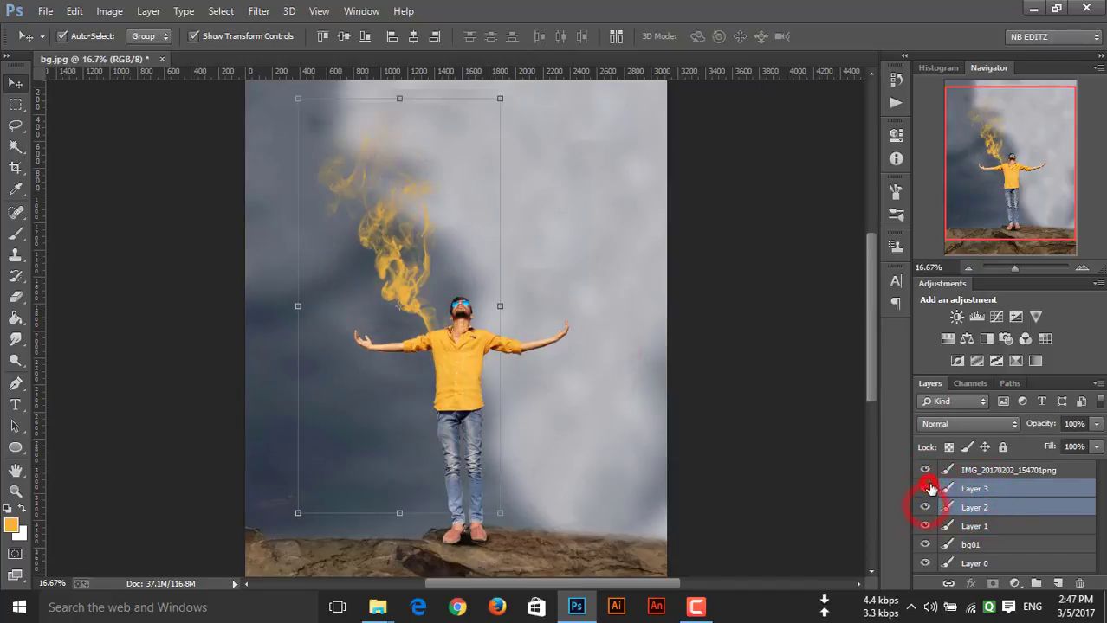
{"action": "left_click", "coordinate": [926, 489]}
{"action": "left_click_drag", "start_coordinate": [980, 472], "coordinate": [976, 524]}
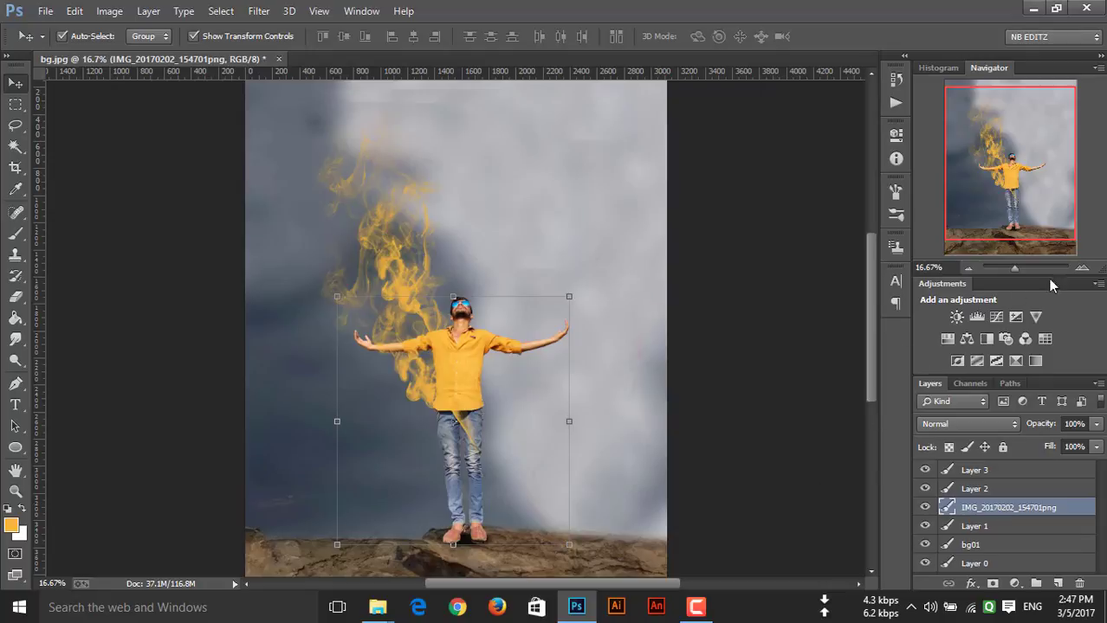
Zoom to 25% and erase smoke over the lower left shirt with a 111 px eraser.
{"action": "left_click", "coordinate": [1083, 267]}
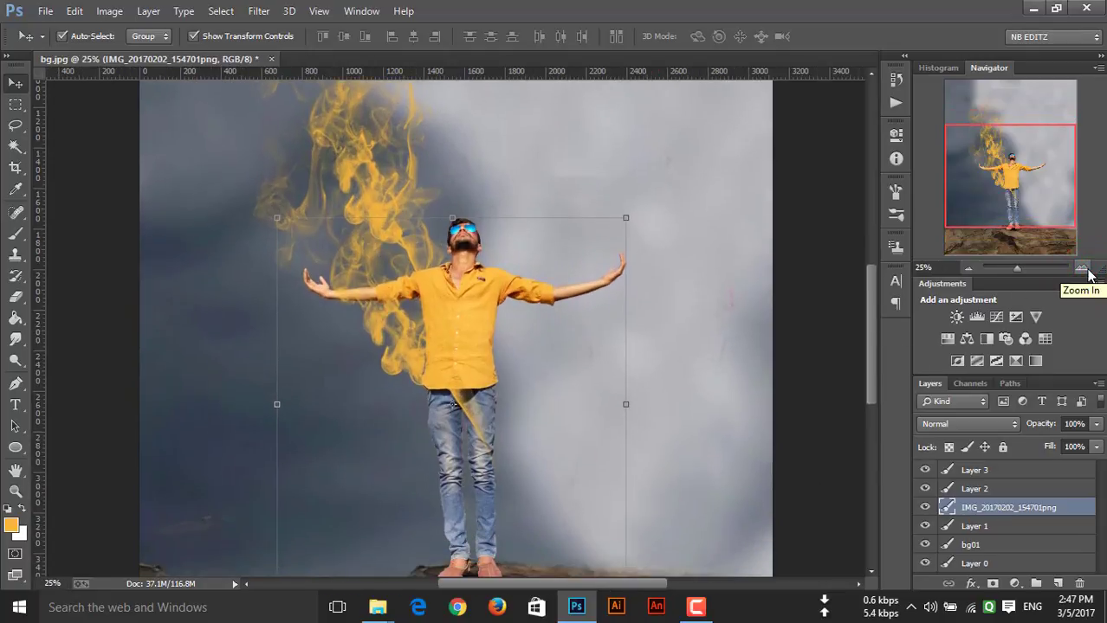
{"action": "left_click", "coordinate": [9, 299]}
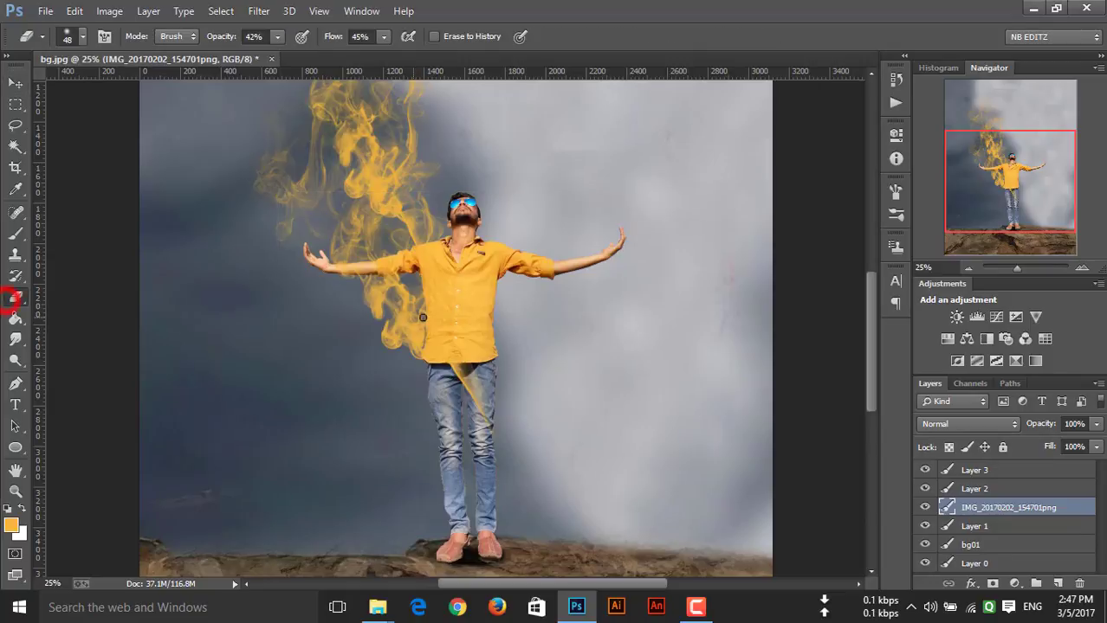
{"action": "right_click", "coordinate": [442, 321]}
{"action": "left_click", "coordinate": [574, 287]}
{"action": "left_click", "coordinate": [468, 212]}
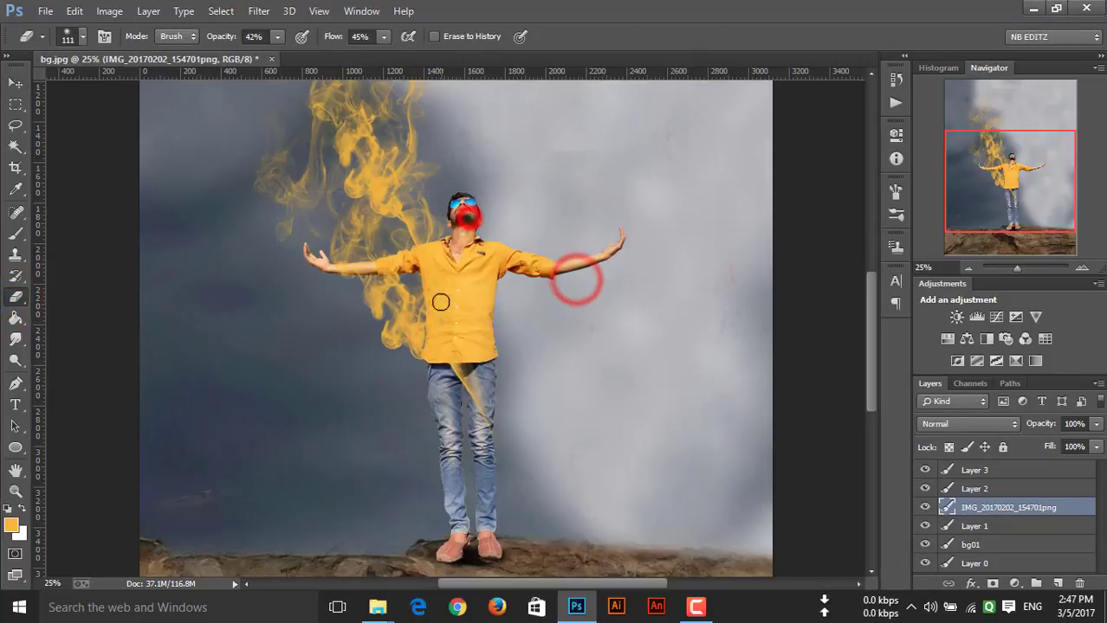
{"action": "left_click_drag", "start_coordinate": [450, 337], "coordinate": [443, 330]}
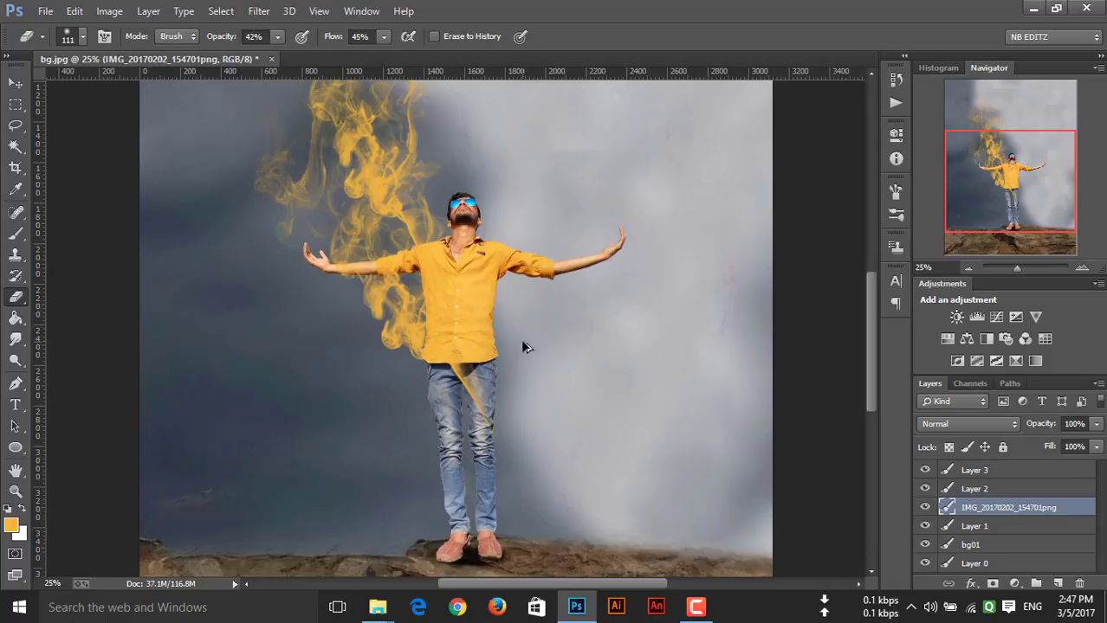
Put the man's layer back above Layer 1 and erase Layer 3's smoke over the jeans.
{"action": "left_click_drag", "start_coordinate": [975, 518], "coordinate": [947, 516]}
{"action": "left_click_drag", "start_coordinate": [992, 470], "coordinate": [993, 514]}
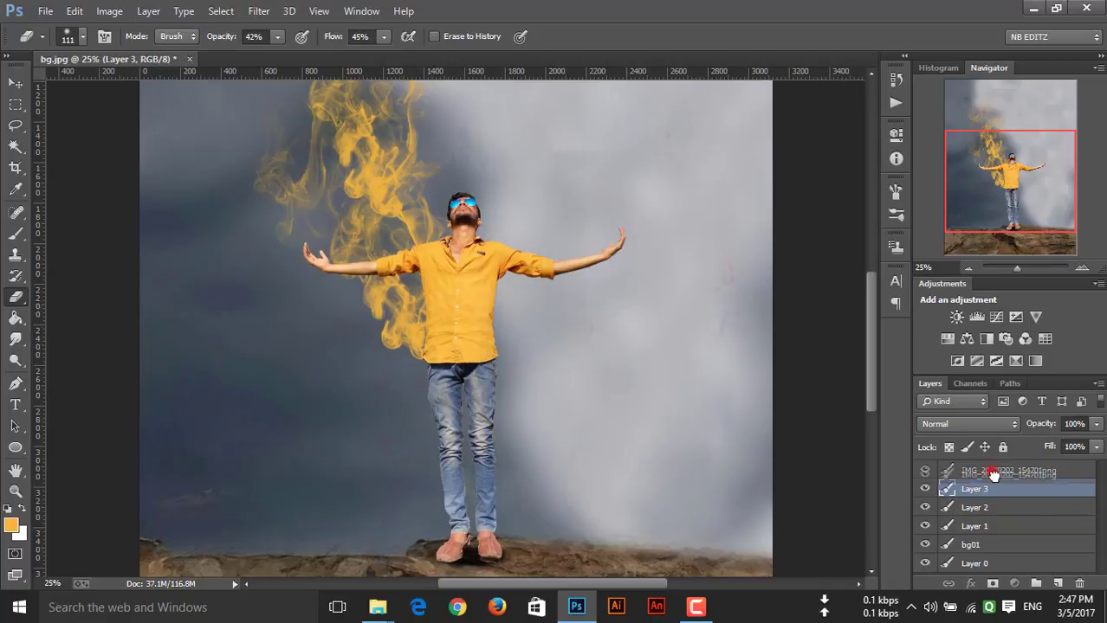
{"action": "left_click", "coordinate": [925, 488]}
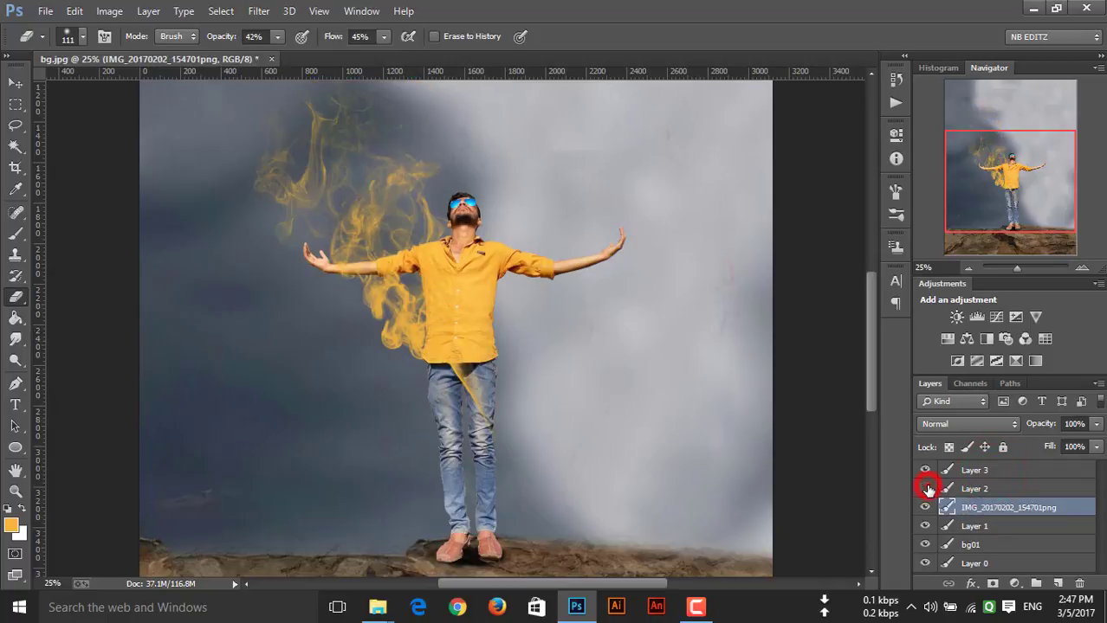
{"action": "left_click", "coordinate": [925, 471]}
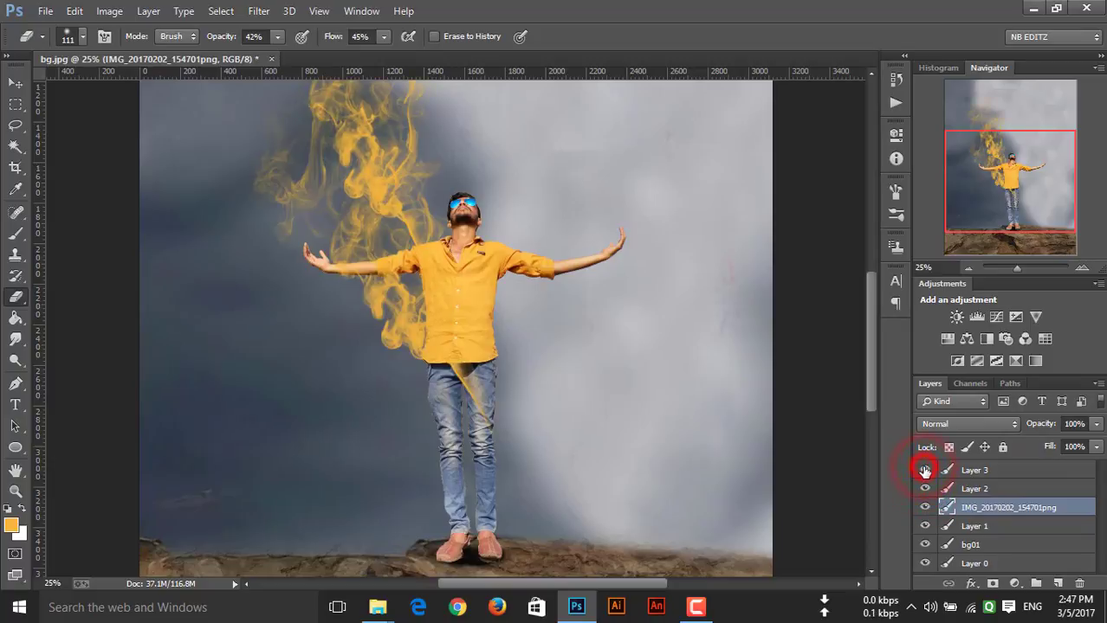
{"action": "left_click", "coordinate": [971, 472]}
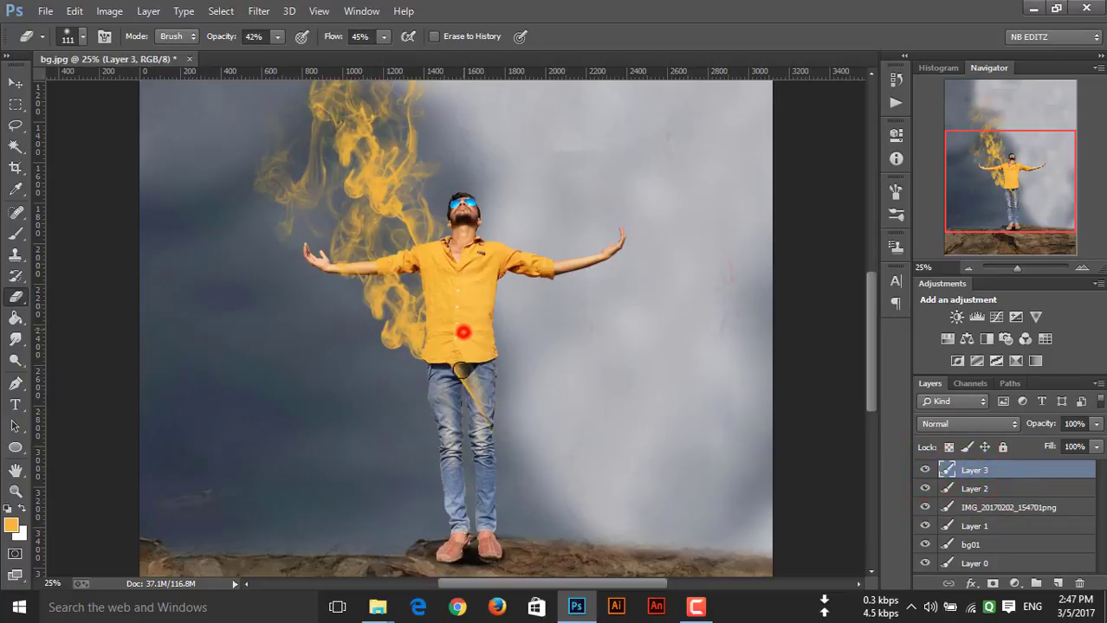
{"action": "mouse_move", "coordinate": [463, 332]}
{"action": "left_mouse_down"}
{"action": "mouse_move", "coordinate": [476, 396]}
{"action": "mouse_move", "coordinate": [495, 420]}
{"action": "left_mouse_up"}
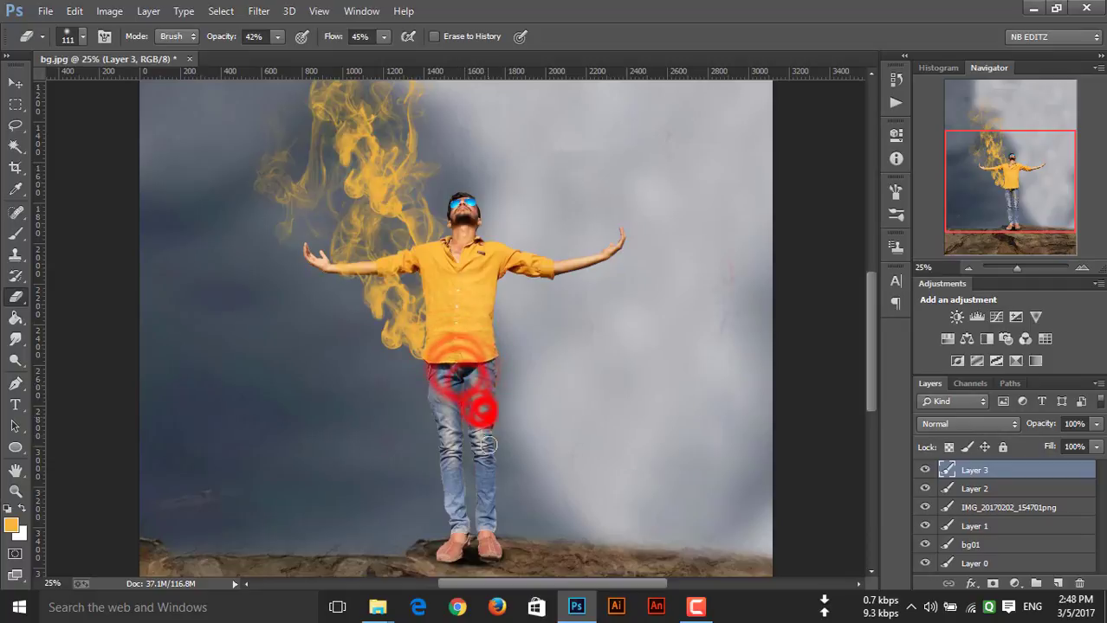
{"action": "left_click", "coordinate": [970, 269]}
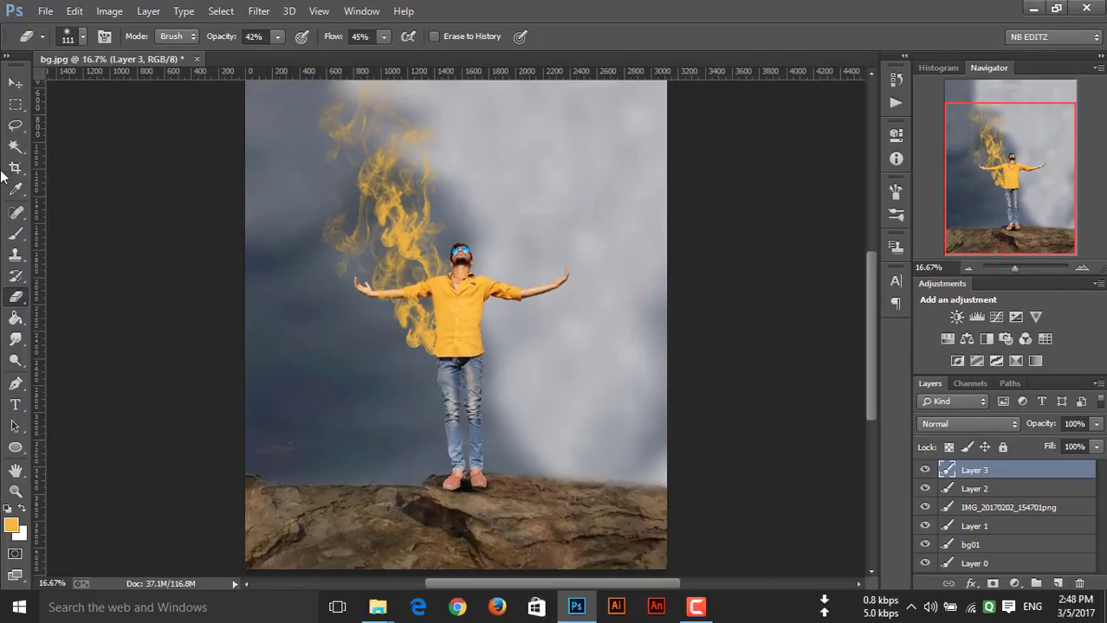
Add Layer 4 and set the standard brush to the 1012 smoke preset.
{"action": "left_click", "coordinate": [1057, 583]}
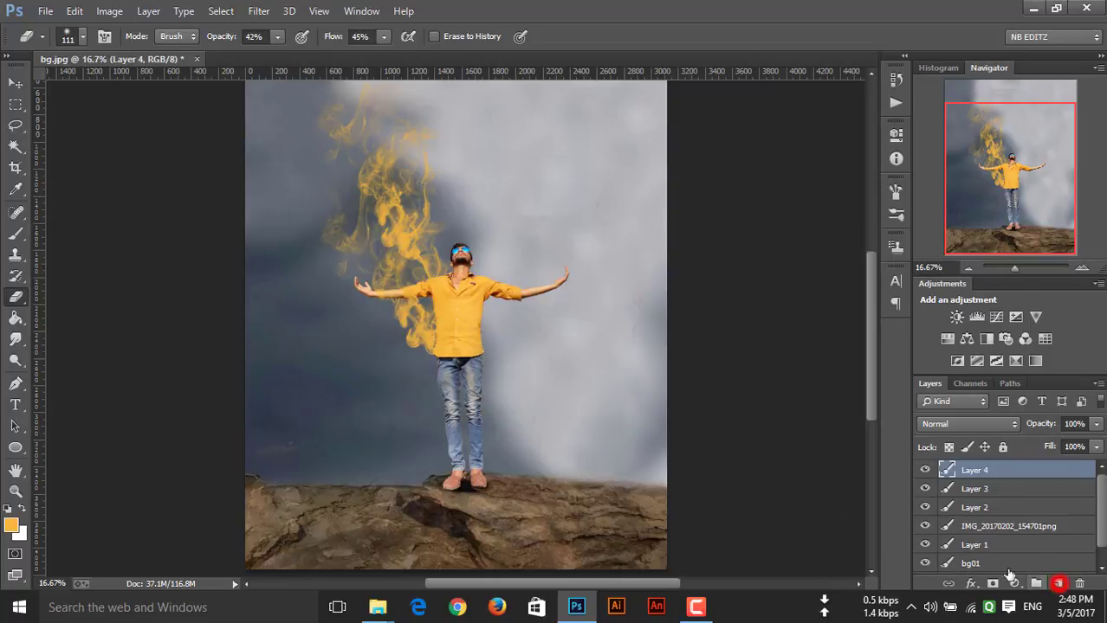
{"action": "right_click", "coordinate": [15, 232]}
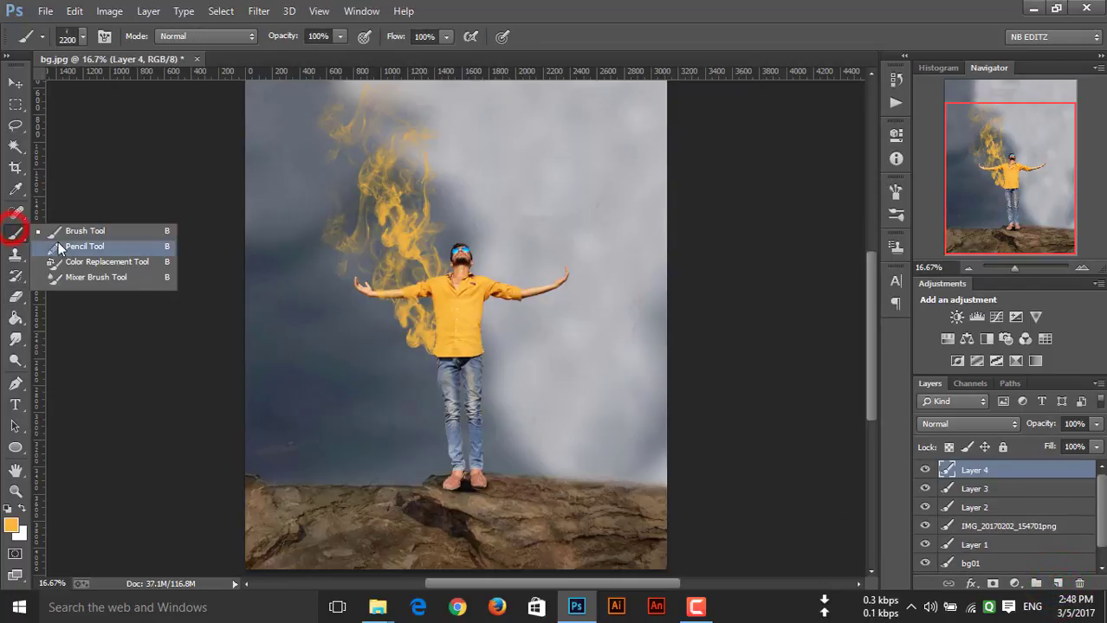
{"action": "left_click", "coordinate": [155, 275]}
{"action": "right_click", "coordinate": [17, 230]}
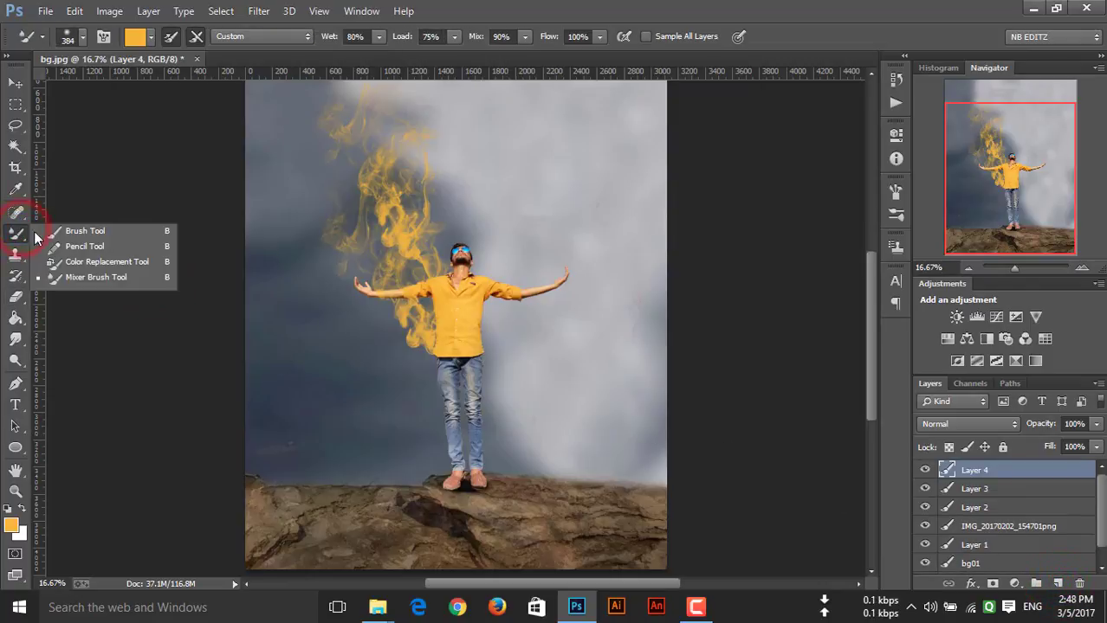
{"action": "left_click", "coordinate": [52, 228]}
{"action": "right_click", "coordinate": [437, 251]}
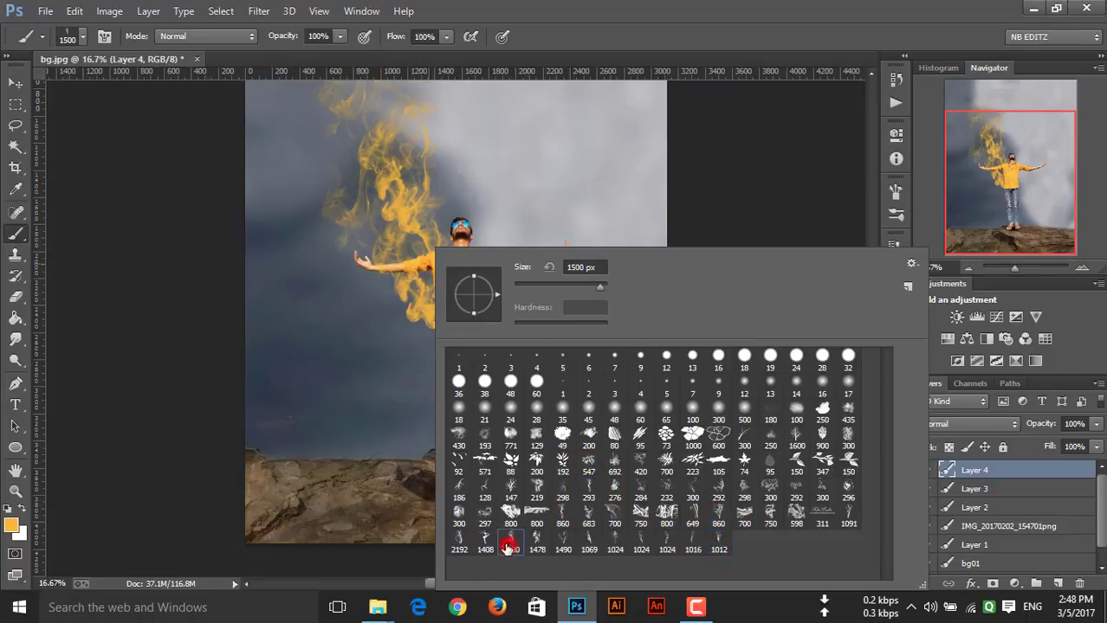
{"action": "left_click", "coordinate": [847, 524]}
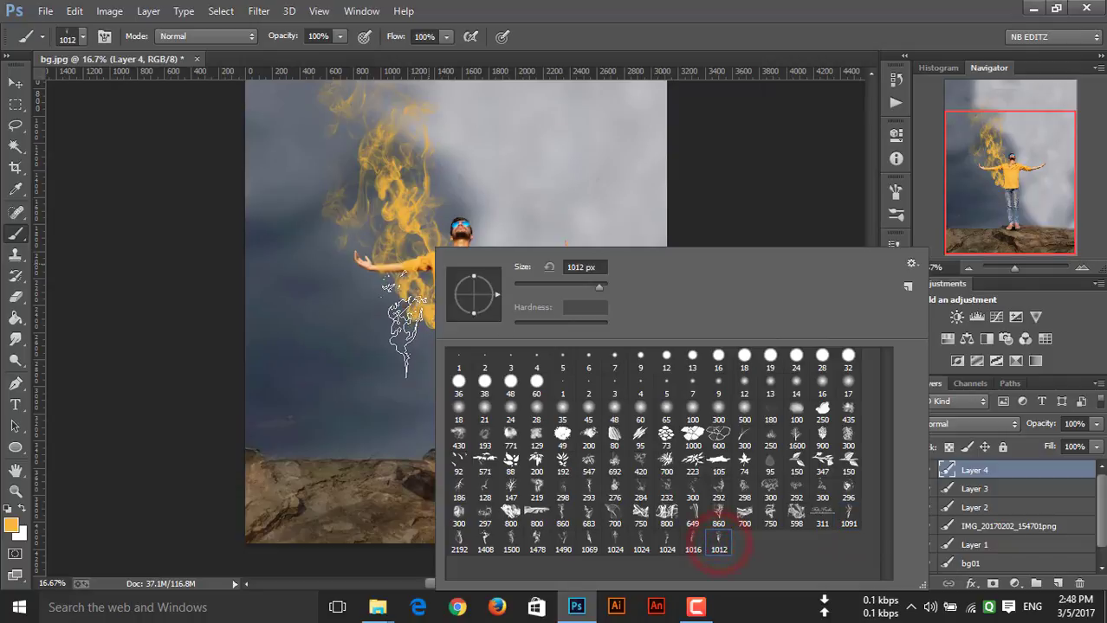
{"action": "left_click", "coordinate": [111, 210]}
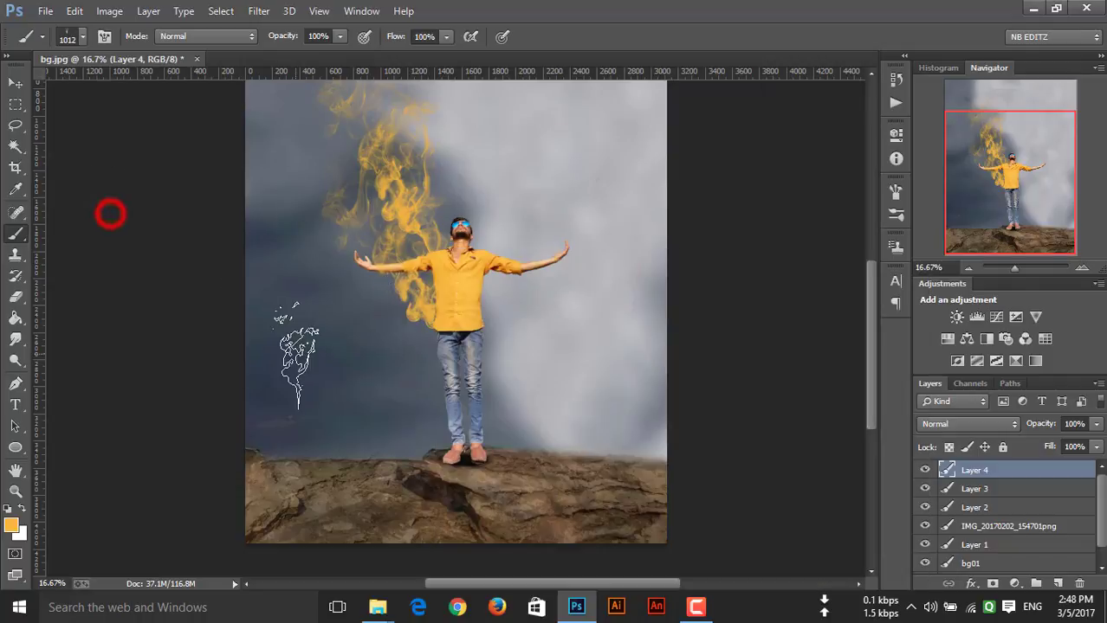
Sample the jeans' blue-grey as foreground colour and stamp smoke beside the jeans.
{"action": "left_click", "coordinate": [10, 525]}
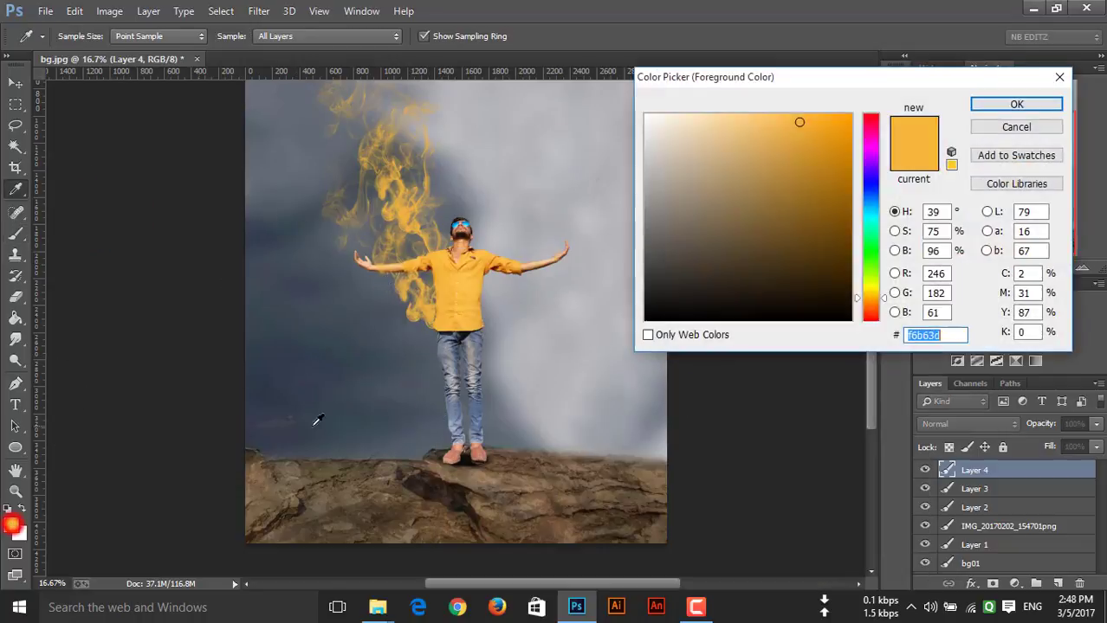
{"action": "left_click", "coordinate": [445, 361]}
{"action": "left_click", "coordinate": [1015, 104]}
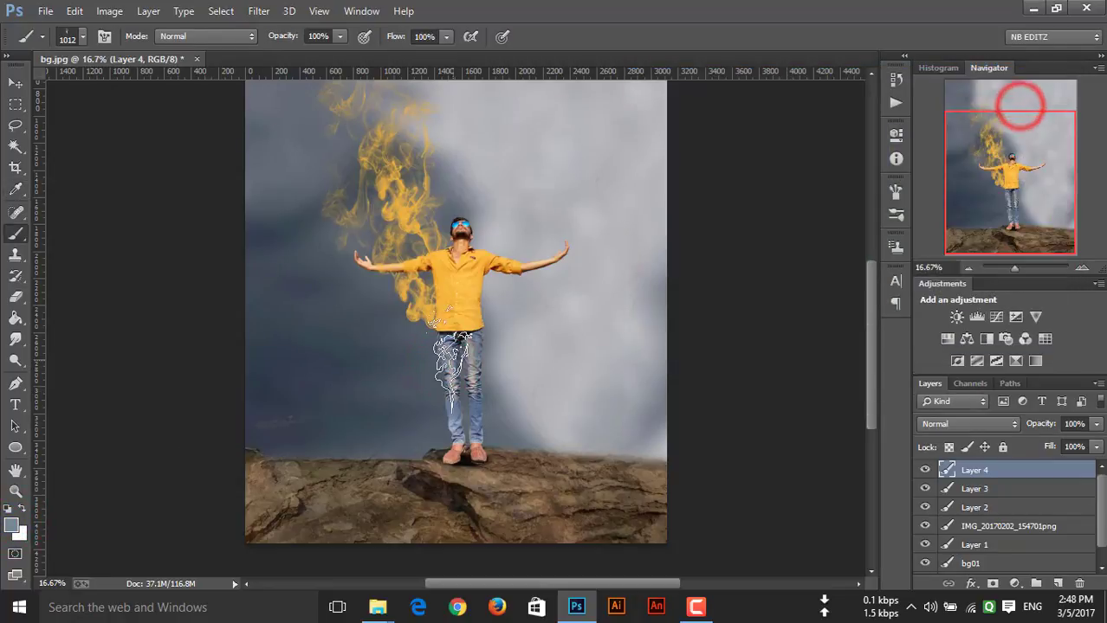
{"action": "left_click", "coordinate": [437, 347]}
Zoom to 33.33% and rotate Layer 4's grey smoke about -18° beside the left leg.
{"action": "left_click", "coordinate": [13, 80]}
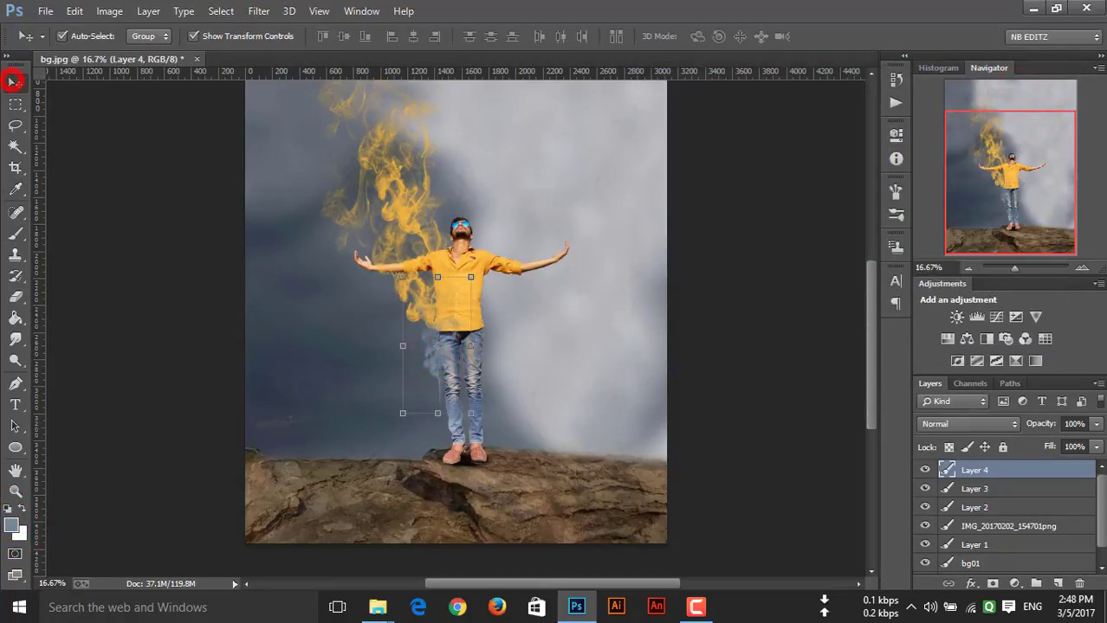
{"action": "left_click", "coordinate": [1083, 268]}
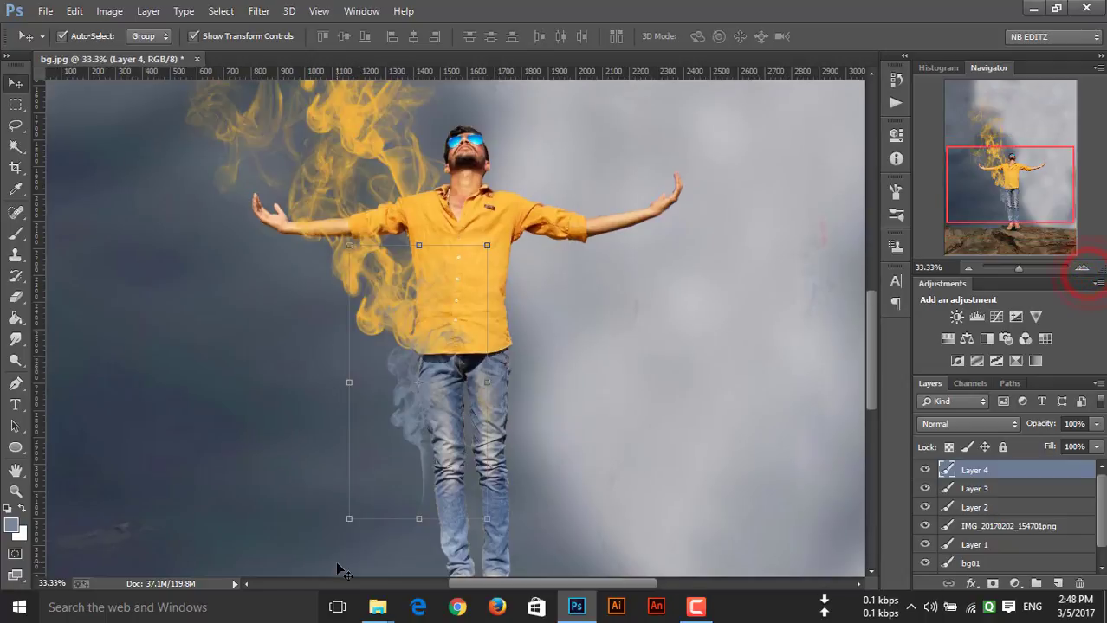
{"action": "scroll", "coordinate": [379, 502], "scroll_direction": "down", "scroll_amount": 3}
{"action": "left_click_drag", "start_coordinate": [433, 294], "coordinate": [444, 303]}
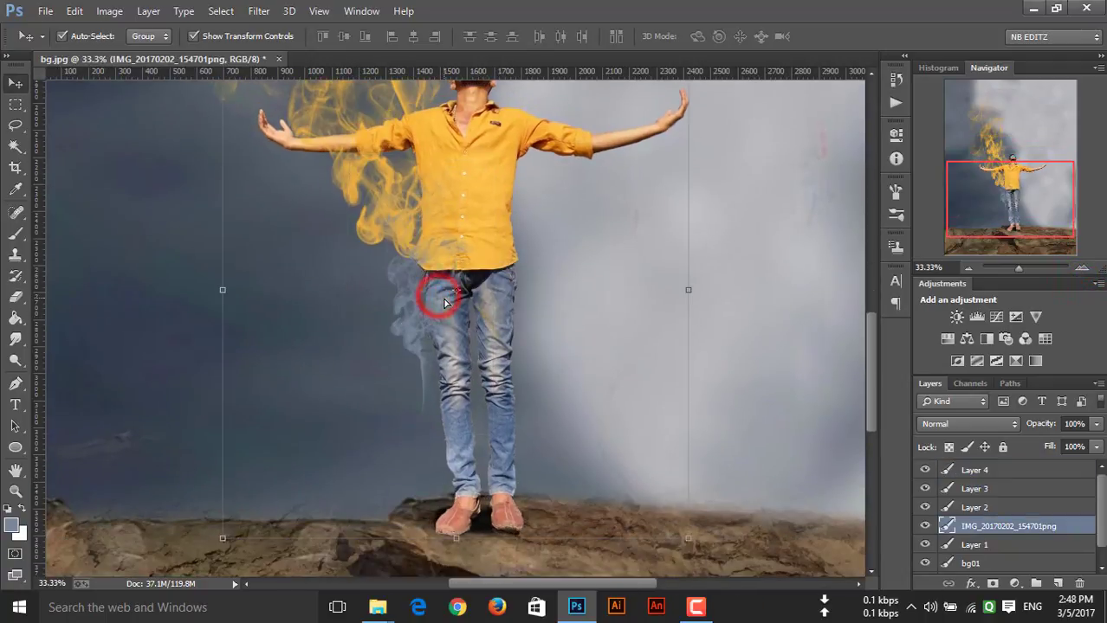
{"action": "key", "text": "ctrl+z"}
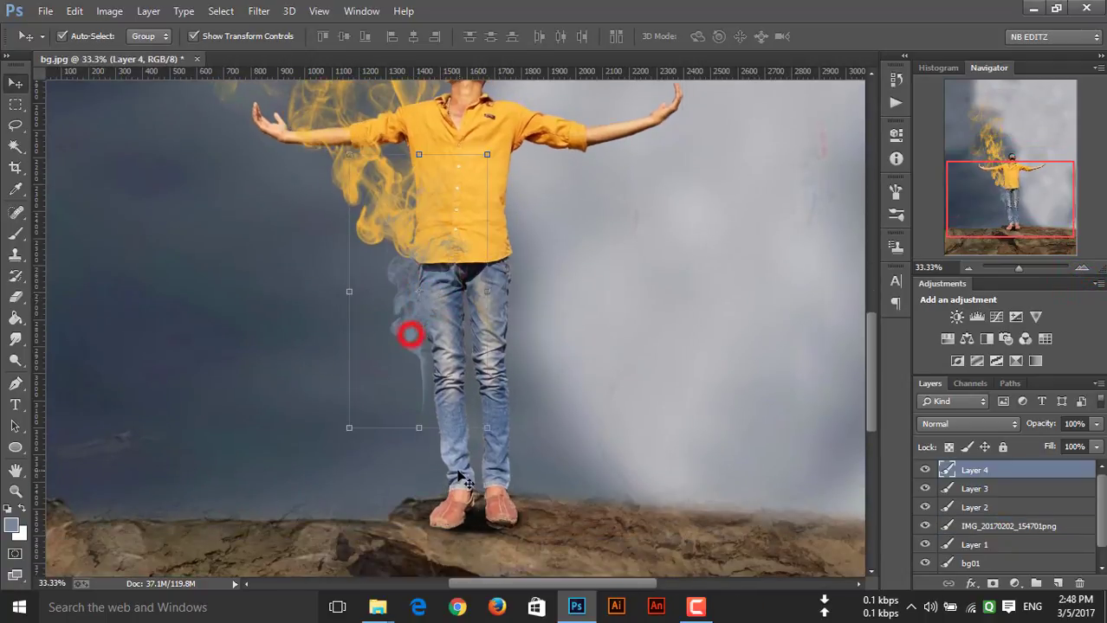
{"action": "mouse_move", "coordinate": [439, 438]}
{"action": "left_mouse_down"}
{"action": "mouse_move", "coordinate": [490, 424]}
{"action": "mouse_move", "coordinate": [454, 357]}
{"action": "left_mouse_up"}
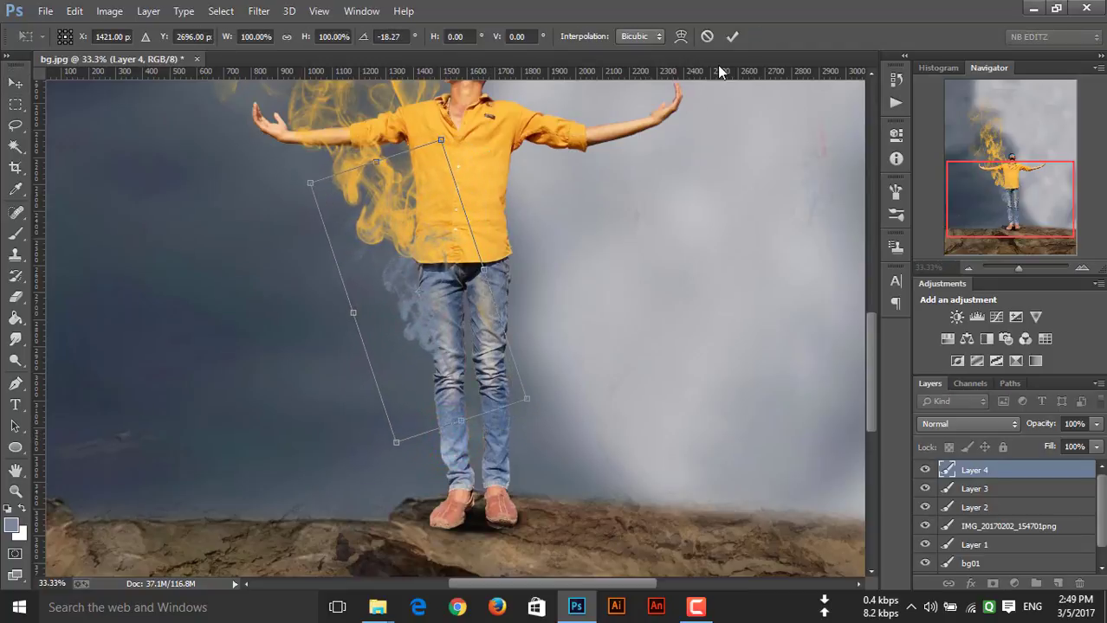
{"action": "left_click", "coordinate": [731, 36]}
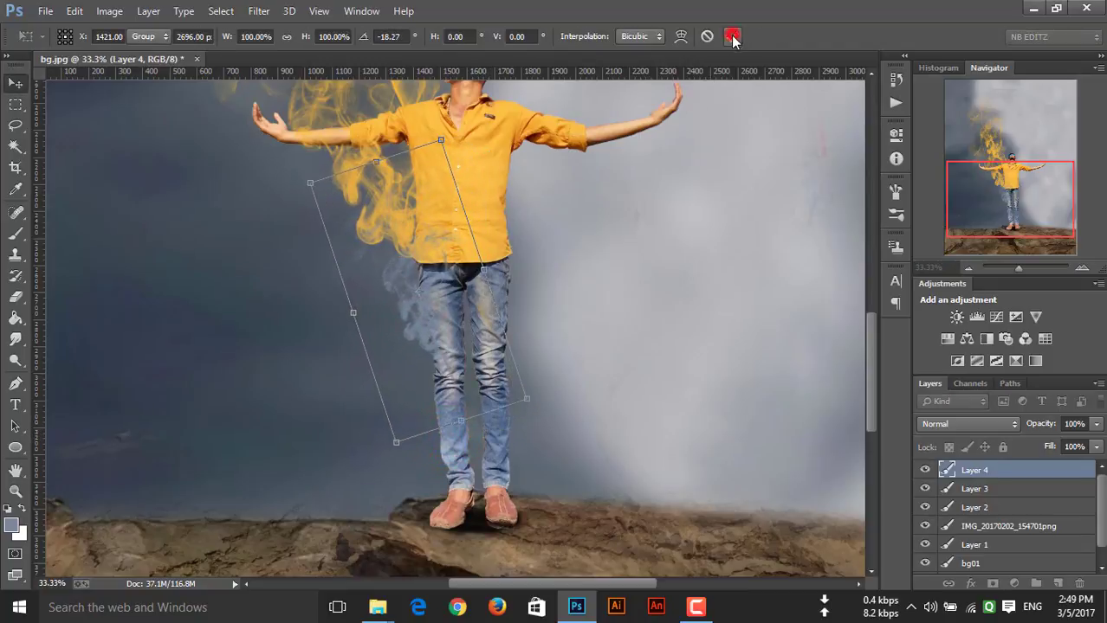
{"action": "left_click", "coordinate": [16, 297]}
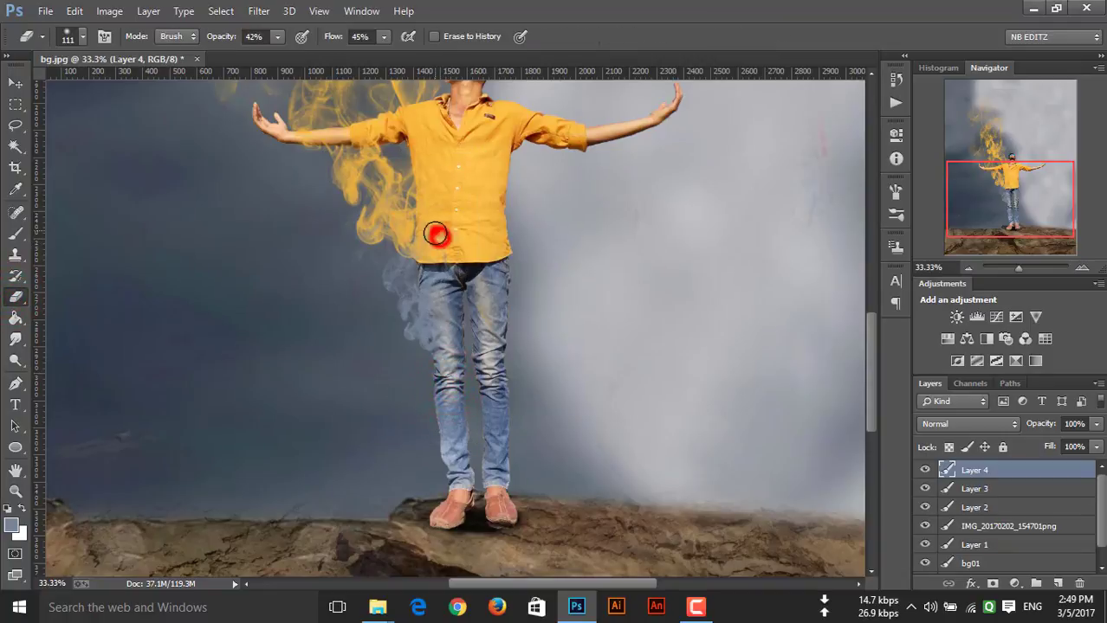
Erase Layer 4's grey smoke over the man's waist and left thigh, leaving a wisp beside the jeans.
{"action": "left_click_drag", "start_coordinate": [436, 234], "coordinate": [444, 299]}
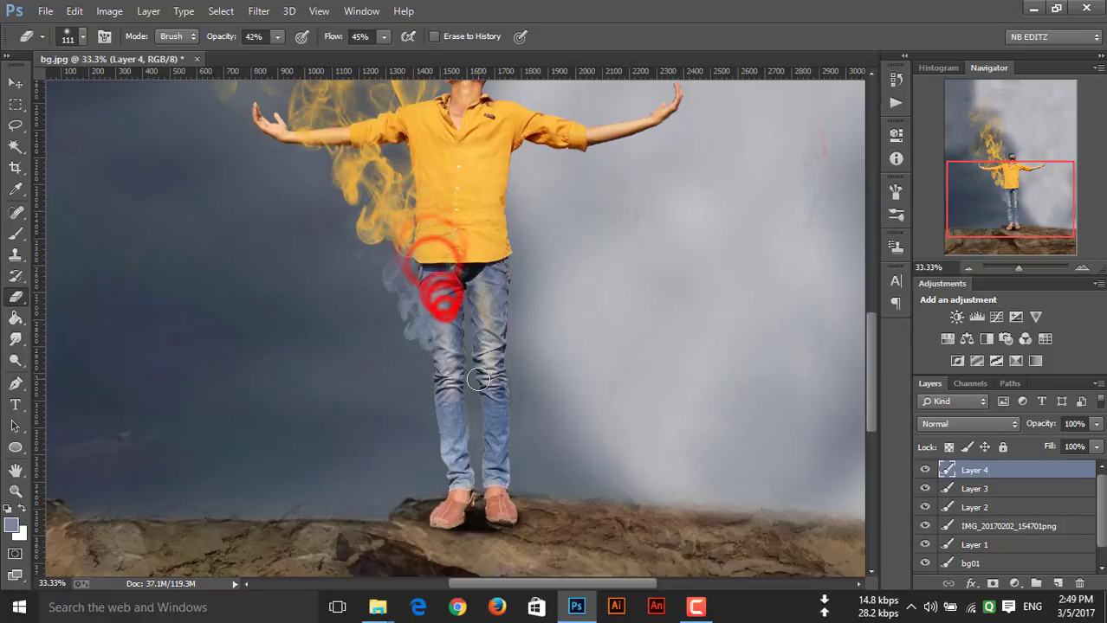
{"action": "scroll", "coordinate": [478, 379], "scroll_direction": "up", "scroll_amount": 1}
{"action": "scroll", "coordinate": [478, 379], "scroll_direction": "up", "scroll_amount": 1}
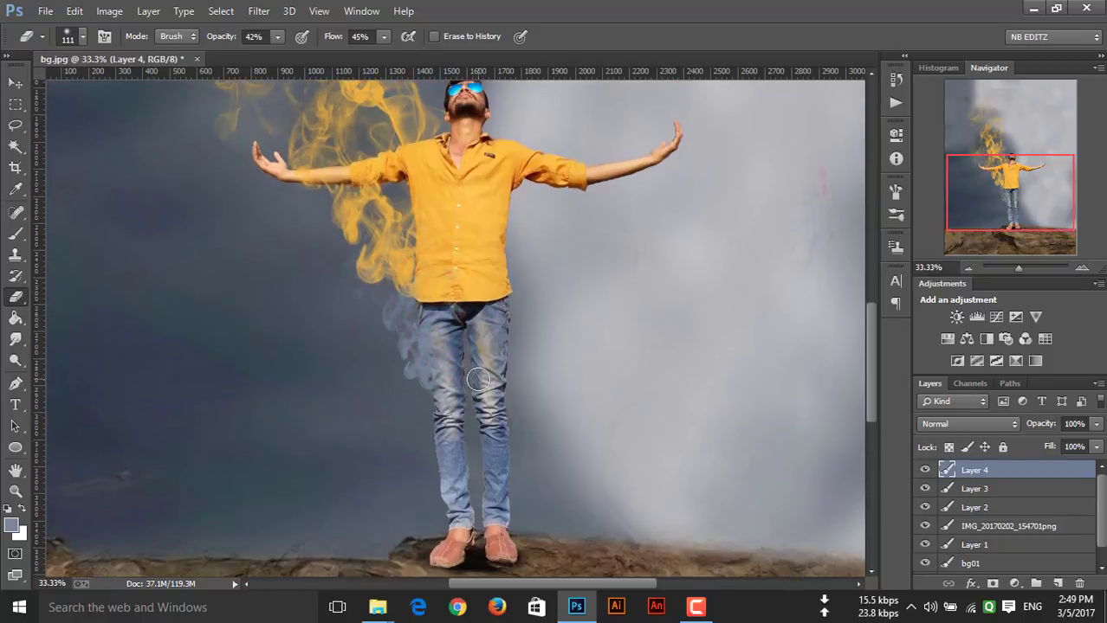
{"action": "scroll", "coordinate": [478, 379], "scroll_direction": "up", "scroll_amount": 1}
{"action": "scroll", "coordinate": [478, 379], "scroll_direction": "down", "scroll_amount": 1}
Add Layer 5 and stamp several smoke puffs near the legs and feet.
{"action": "left_click", "coordinate": [14, 234]}
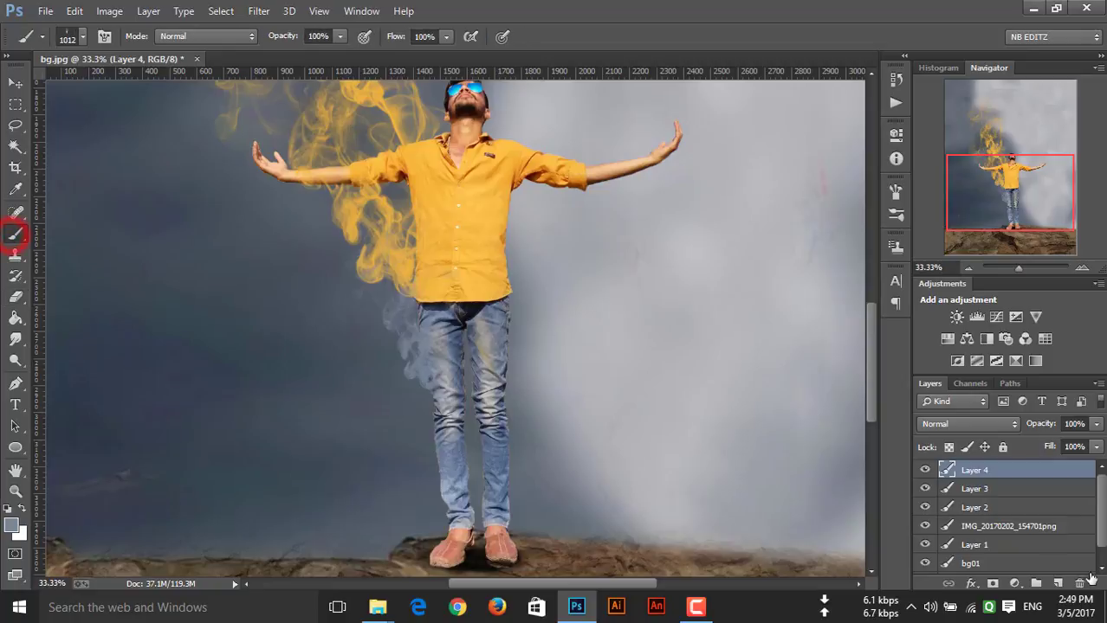
{"action": "left_click", "coordinate": [1060, 584]}
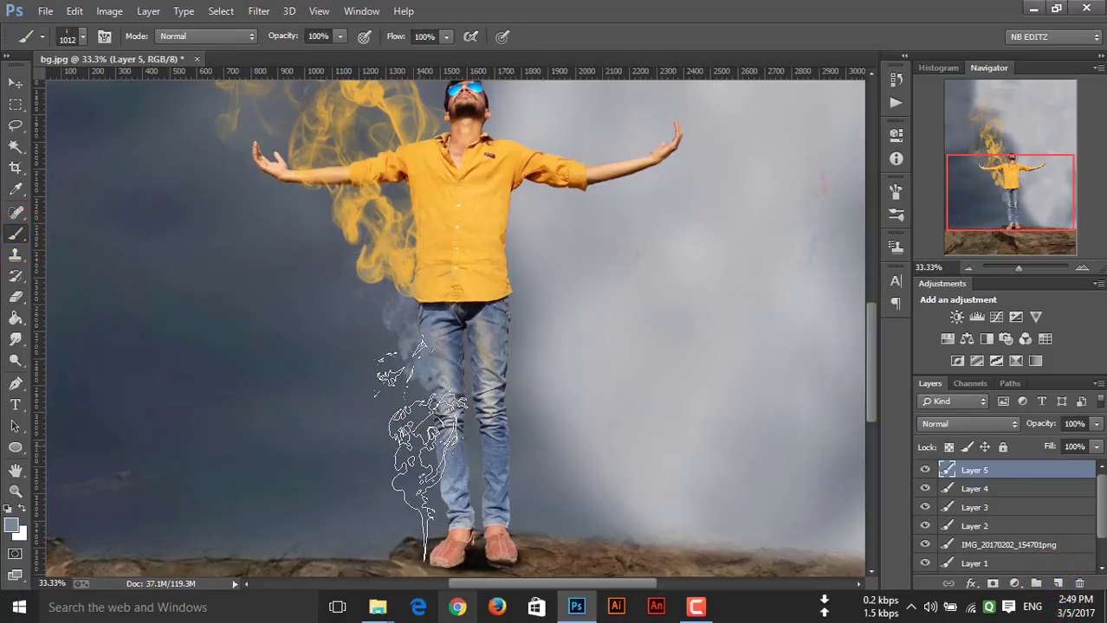
{"action": "right_click", "coordinate": [414, 409]}
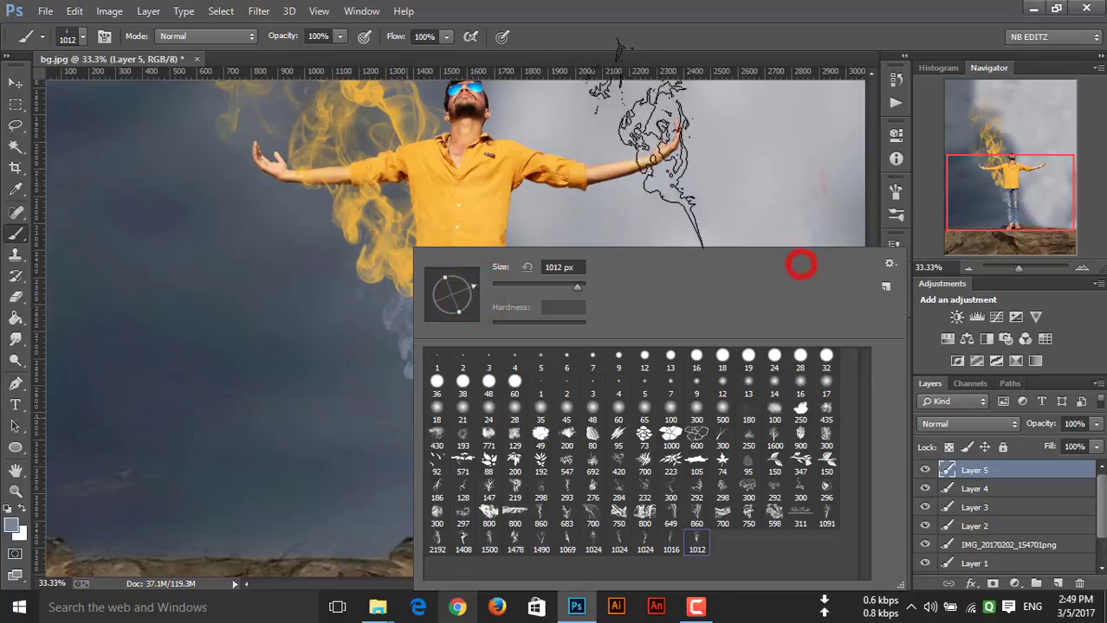
{"action": "key", "text": "Return"}
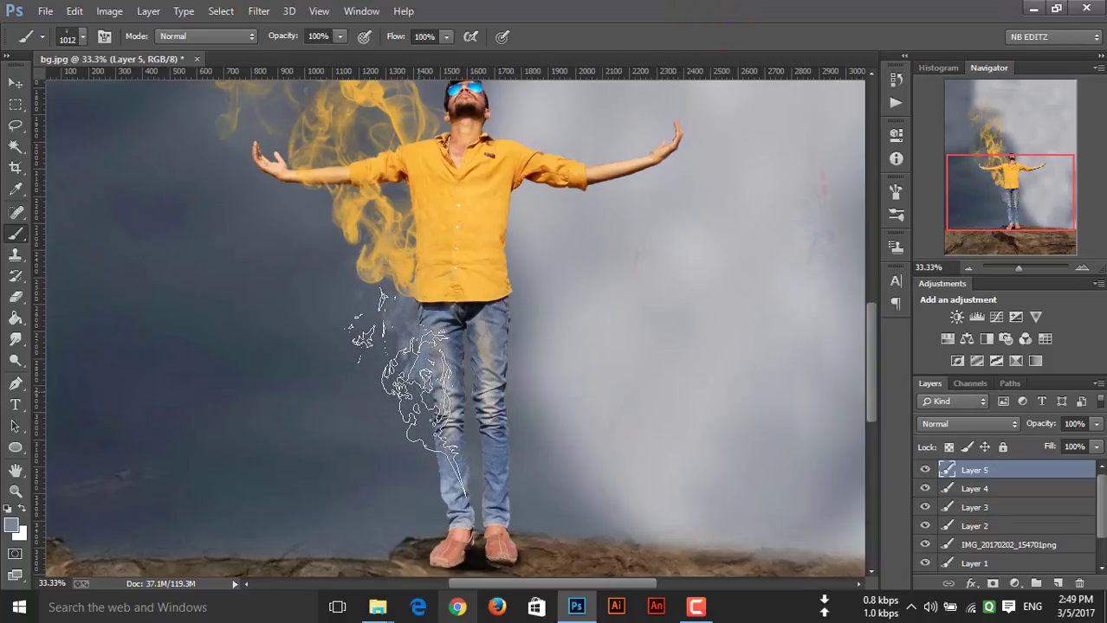
{"action": "left_click", "coordinate": [409, 381]}
{"action": "scroll", "coordinate": [416, 433], "scroll_direction": "down", "scroll_amount": 2}
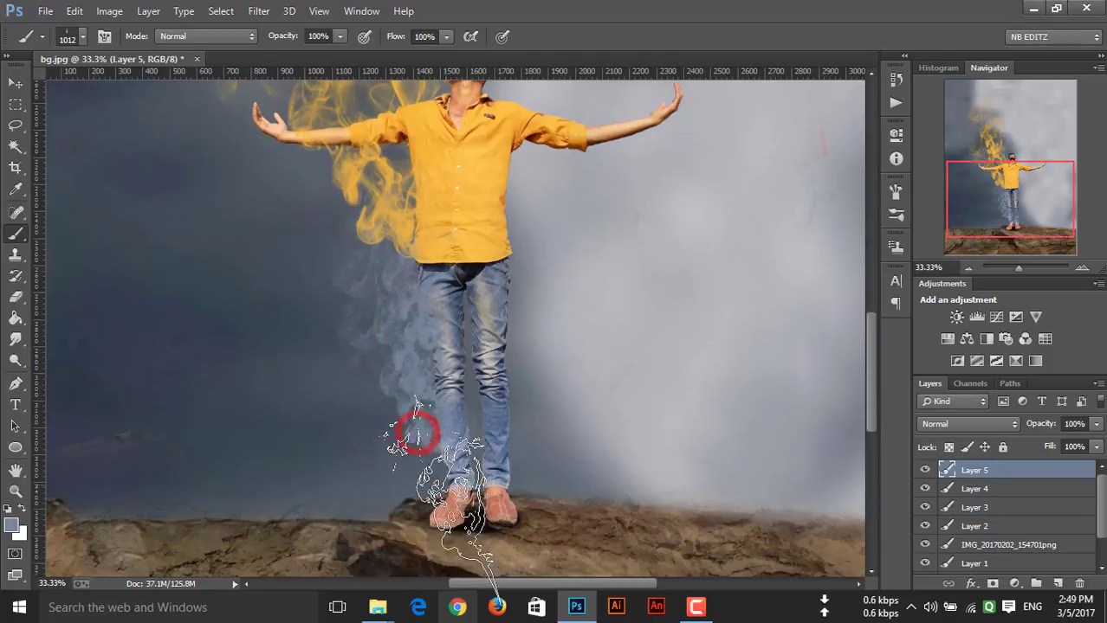
{"action": "left_click", "coordinate": [339, 286]}
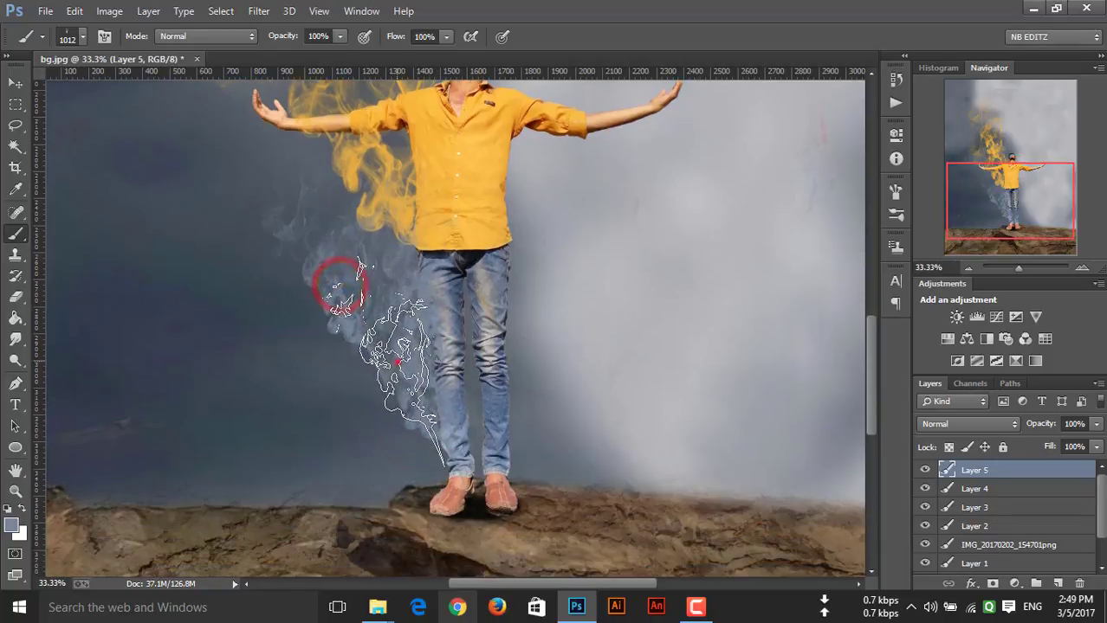
{"action": "left_click", "coordinate": [395, 361]}
{"action": "scroll", "coordinate": [395, 361], "scroll_direction": "up", "scroll_amount": 1}
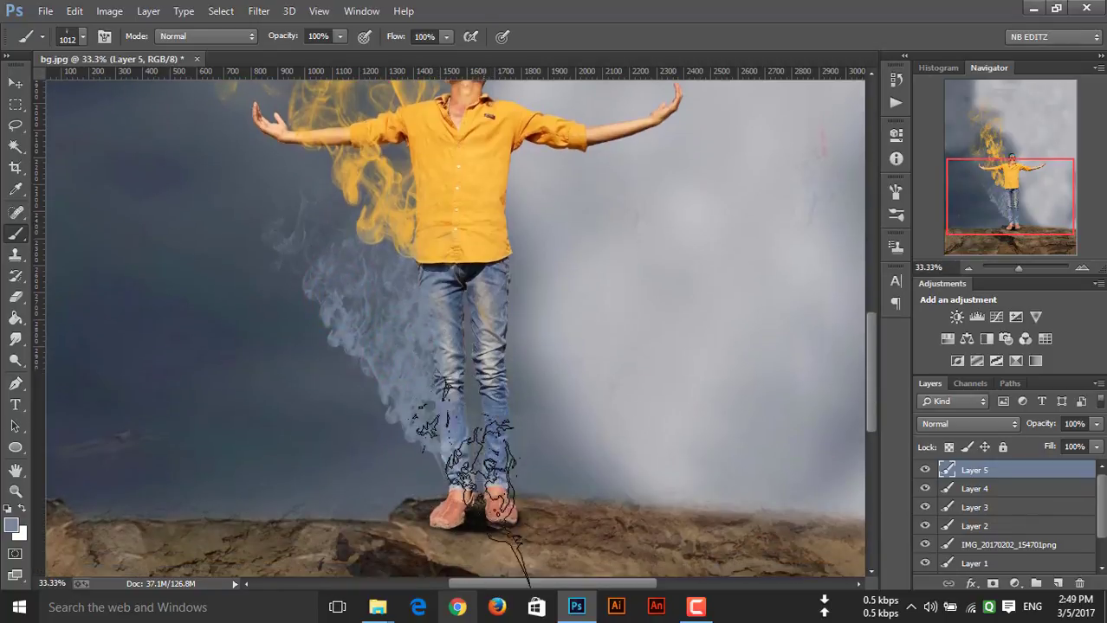
{"action": "scroll", "coordinate": [450, 451], "scroll_direction": "down", "scroll_amount": 1}
{"action": "left_click", "coordinate": [434, 447]}
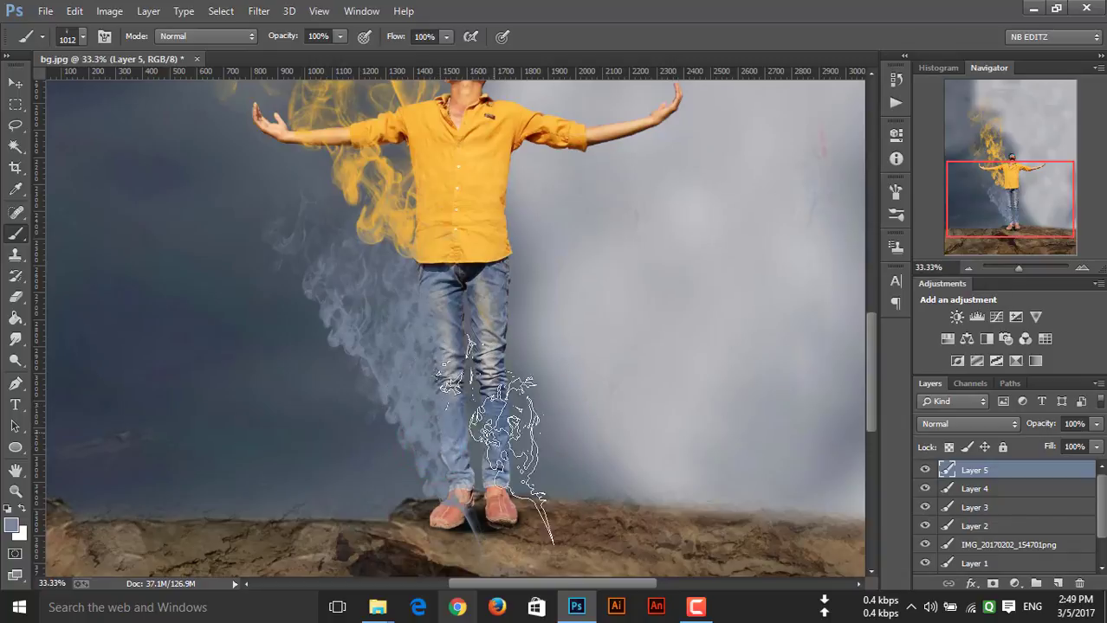
Undo all the smoke stamps through the Edit menu.
{"action": "left_click", "coordinate": [74, 11]}
{"action": "left_click", "coordinate": [137, 41]}
{"action": "left_click", "coordinate": [75, 10]}
{"action": "left_click", "coordinate": [108, 40]}
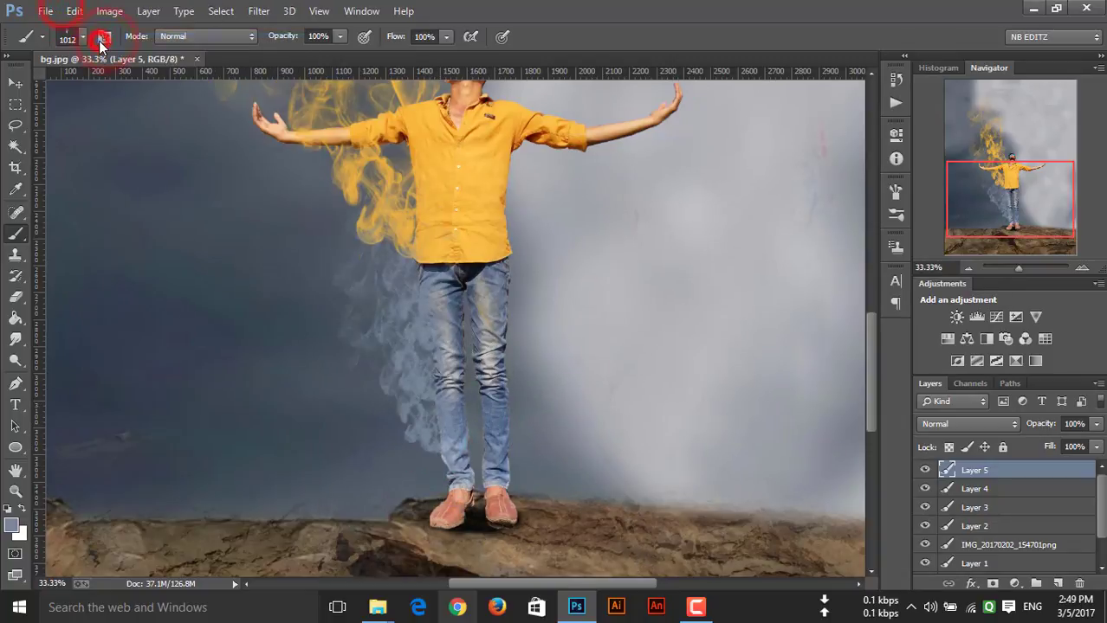
{"action": "left_click", "coordinate": [75, 10]}
{"action": "left_click", "coordinate": [108, 40]}
{"action": "left_click", "coordinate": [74, 11]}
{"action": "left_click", "coordinate": [104, 39]}
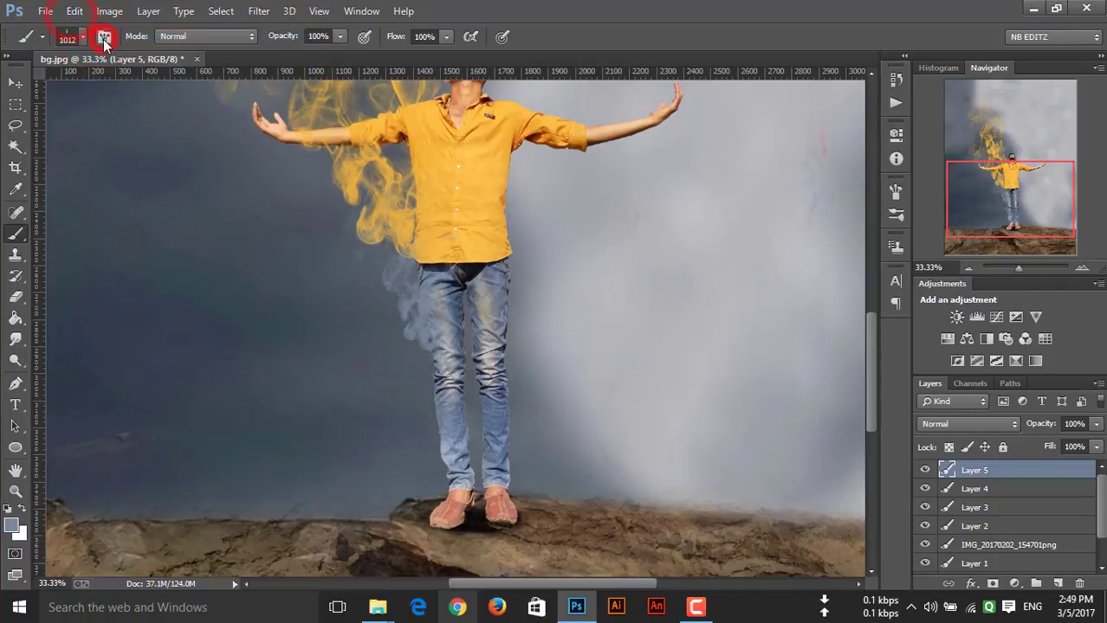
Enlarge the smoke brush to 402 px and paint faint smoke down the left leg.
{"action": "right_click", "coordinate": [368, 221]}
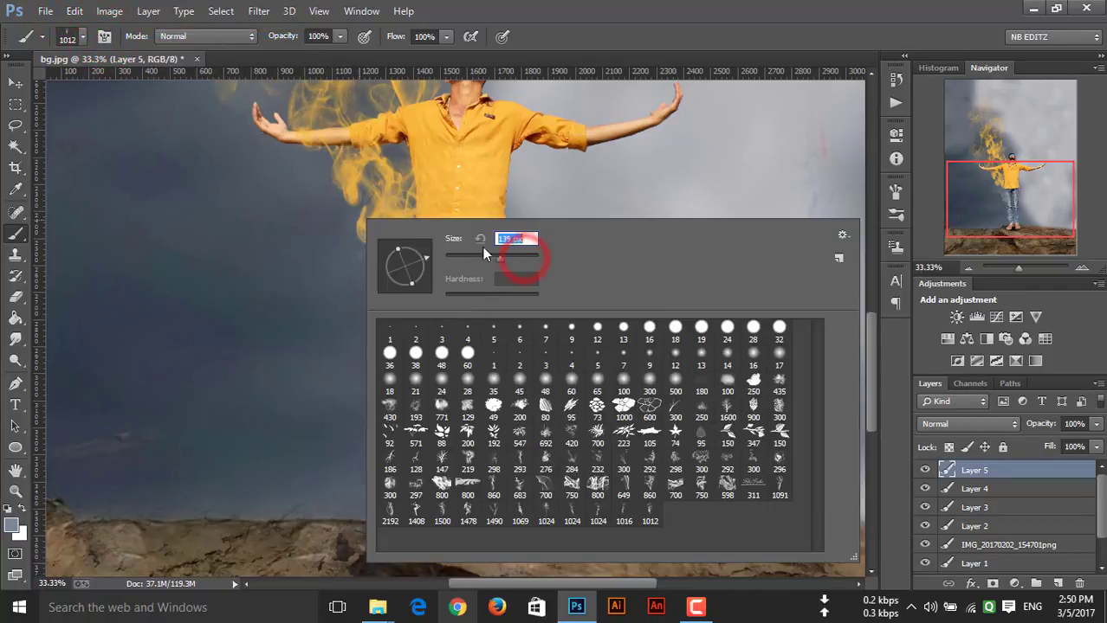
{"action": "left_click", "coordinate": [526, 257]}
{"action": "left_click", "coordinate": [291, 230]}
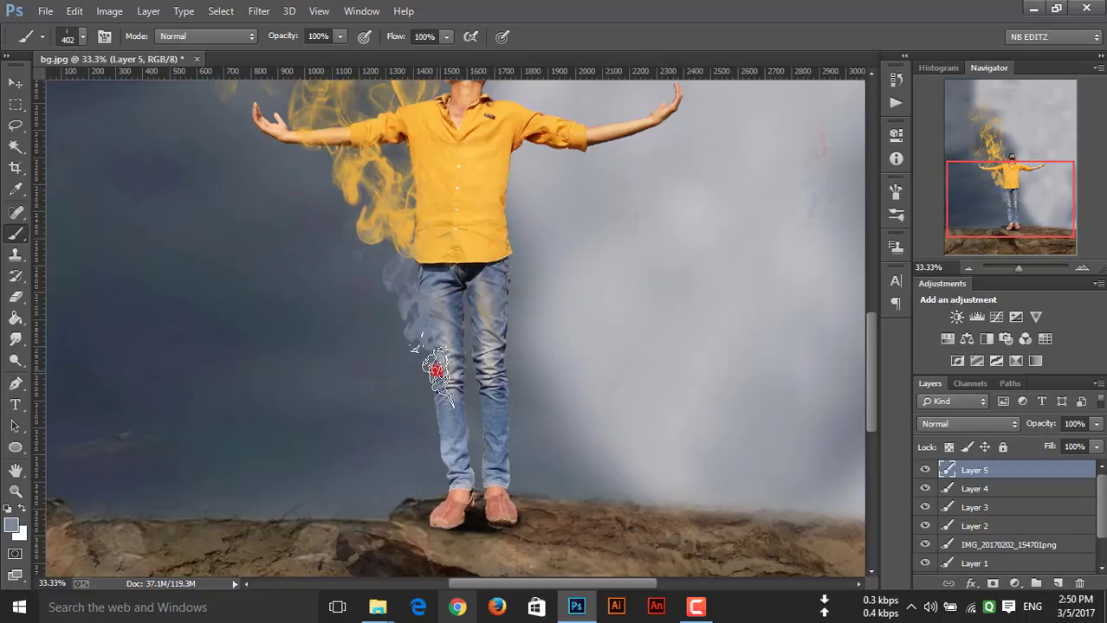
{"action": "left_click_drag", "start_coordinate": [438, 372], "coordinate": [446, 448]}
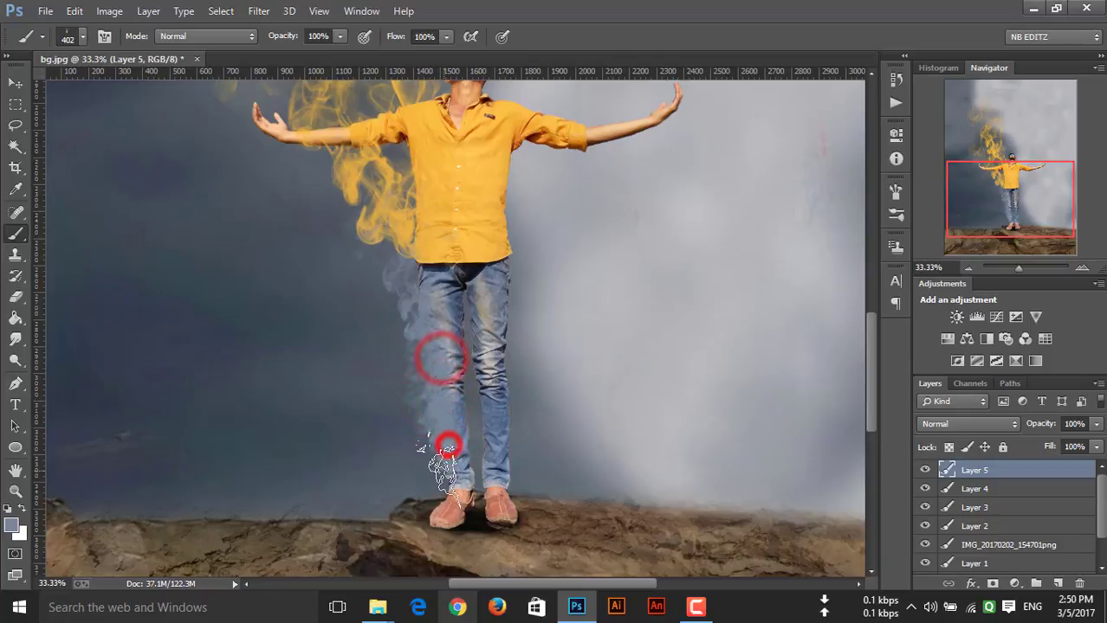
{"action": "right_click", "coordinate": [446, 449]}
{"action": "left_click", "coordinate": [444, 497]}
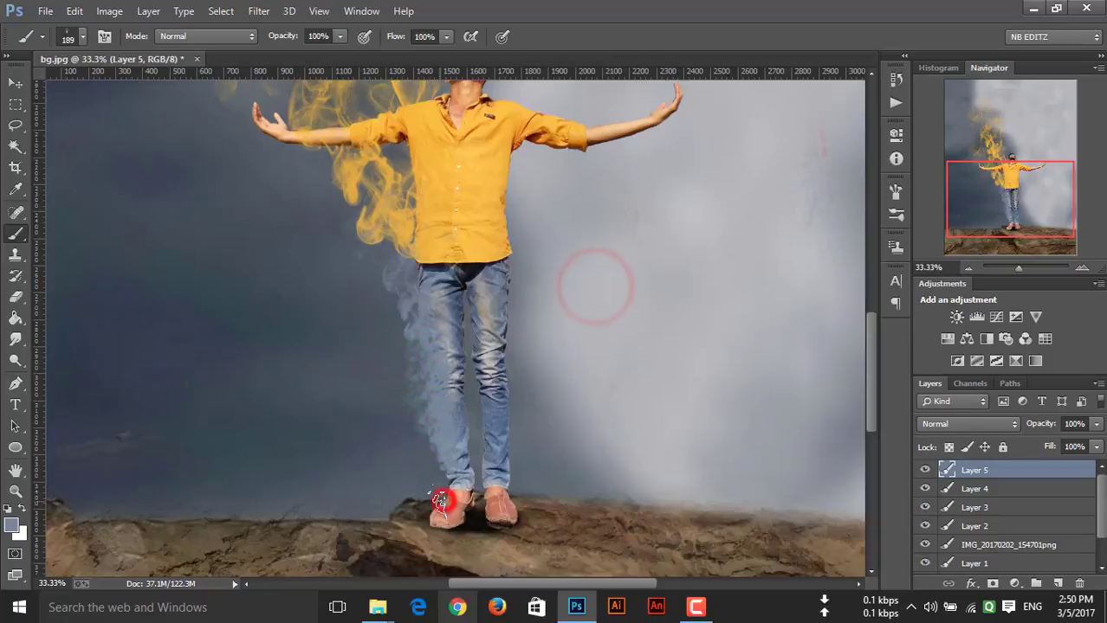
Sample a salmon colour from the feet and brush salmon smoke over the left shoe.
{"action": "left_click", "coordinate": [12, 524]}
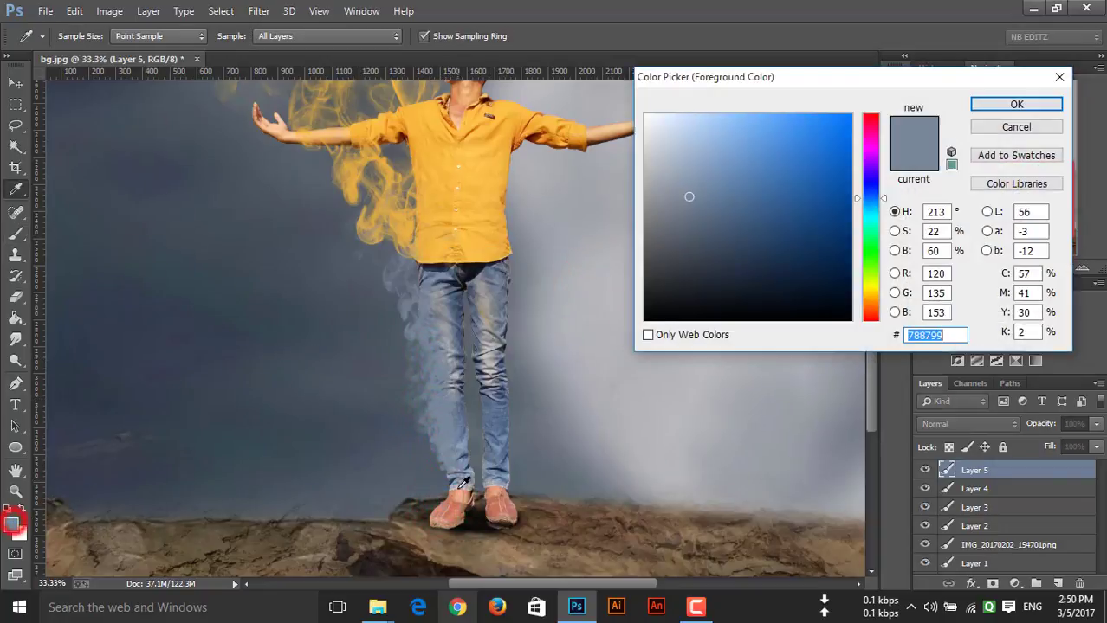
{"action": "left_click", "coordinate": [443, 511]}
{"action": "left_click", "coordinate": [988, 103]}
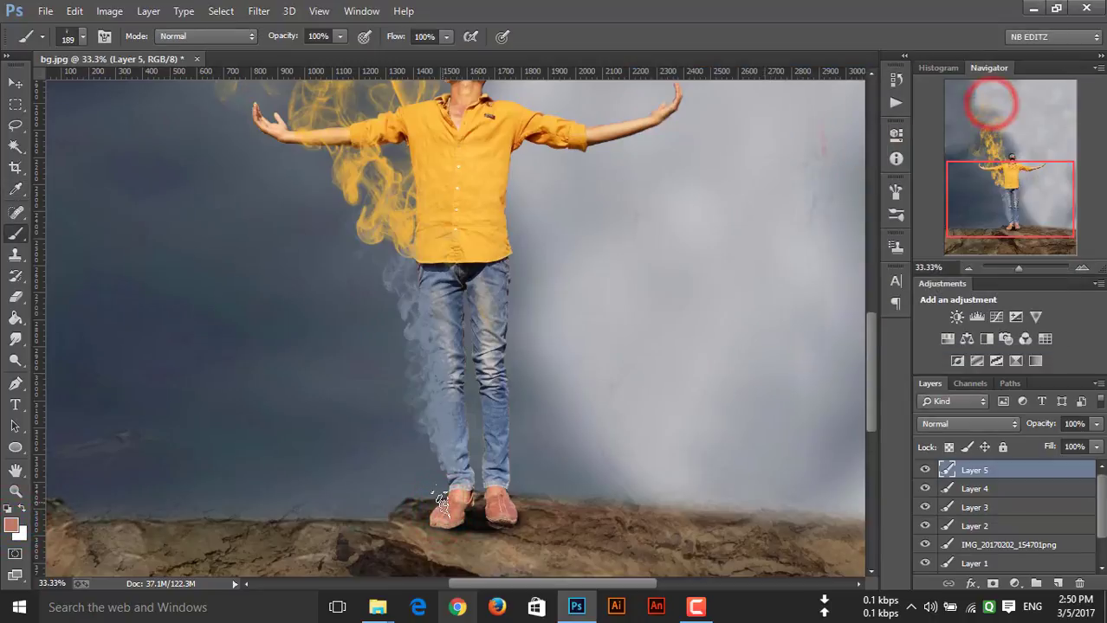
{"action": "left_click", "coordinate": [438, 509]}
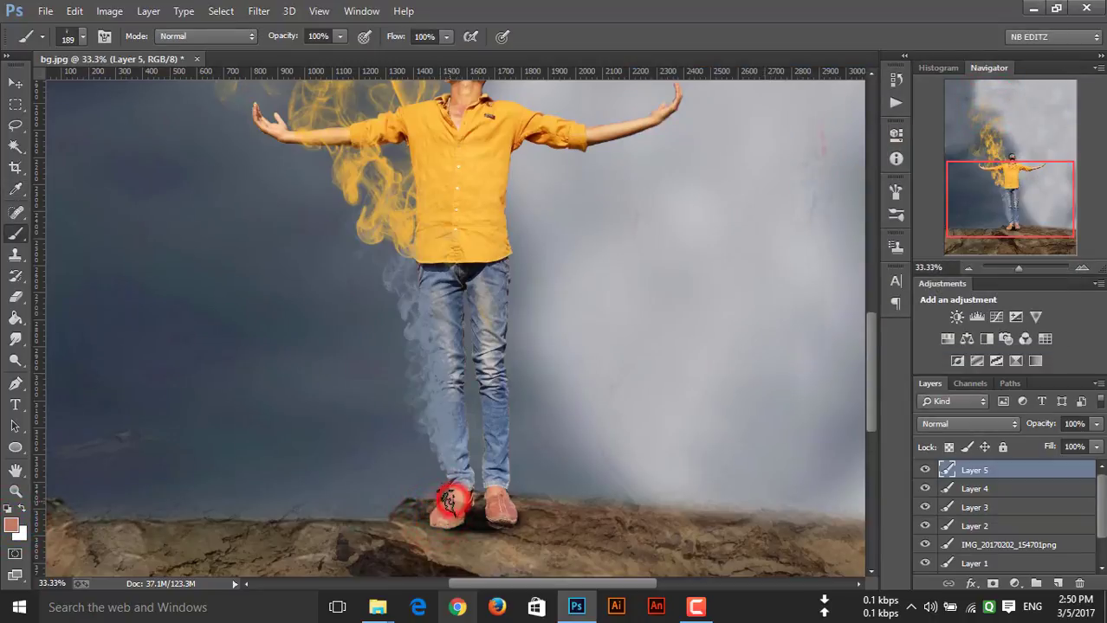
{"action": "left_click_drag", "start_coordinate": [449, 501], "coordinate": [461, 499]}
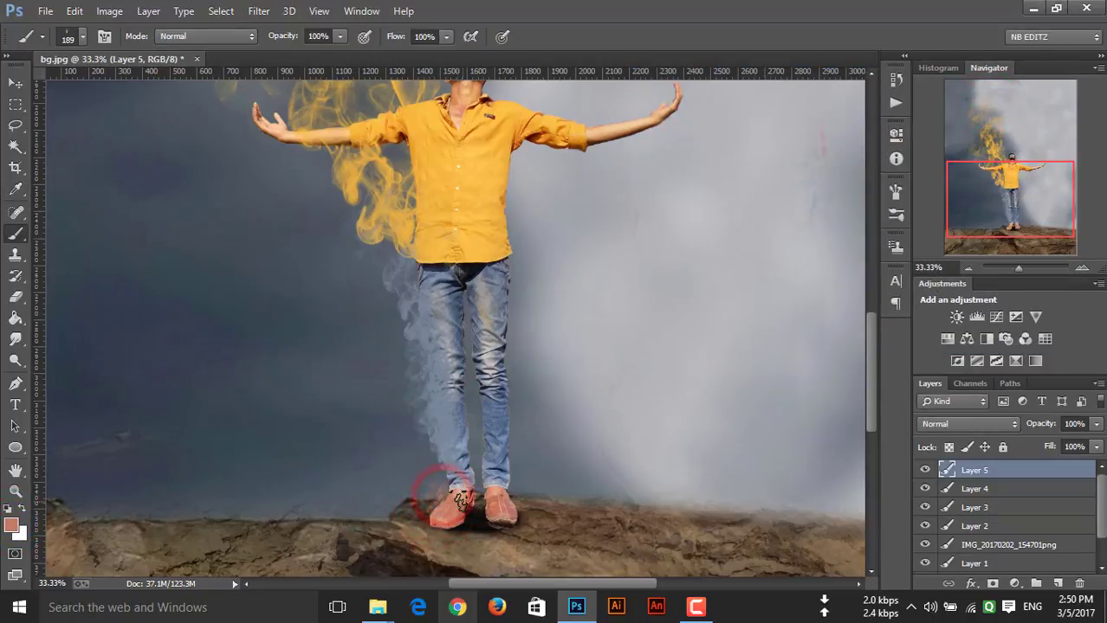
{"action": "right_click", "coordinate": [416, 480]}
{"action": "left_click", "coordinate": [431, 506]}
Switch to a light orange tone sampled from the arm and enlarge the smoke brush to 279 px.
{"action": "left_click", "coordinate": [13, 522]}
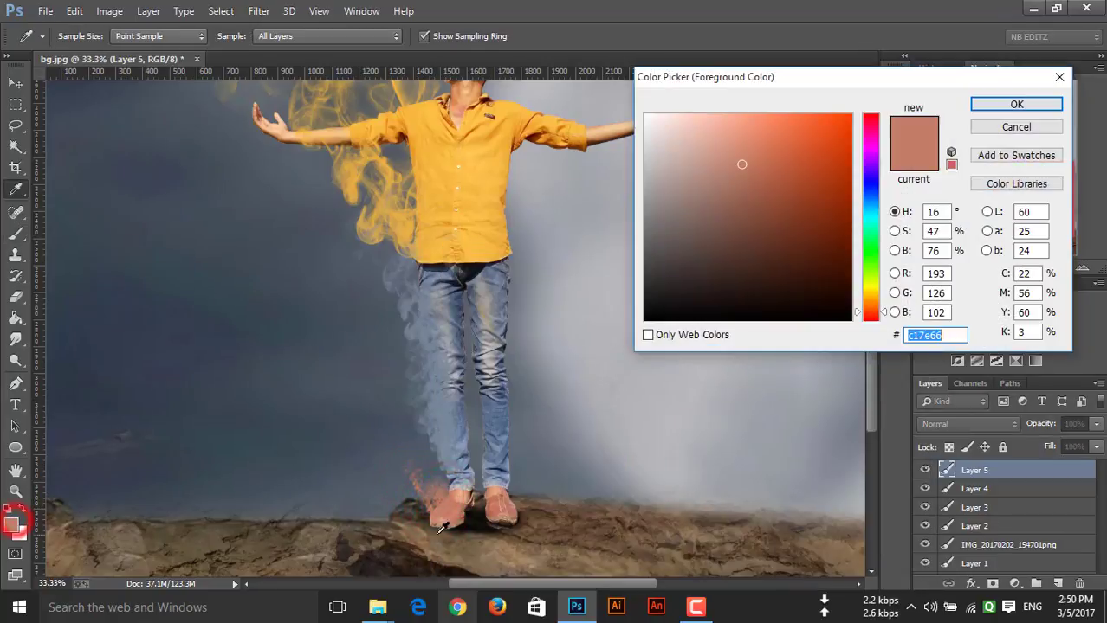
{"action": "left_click", "coordinate": [619, 130]}
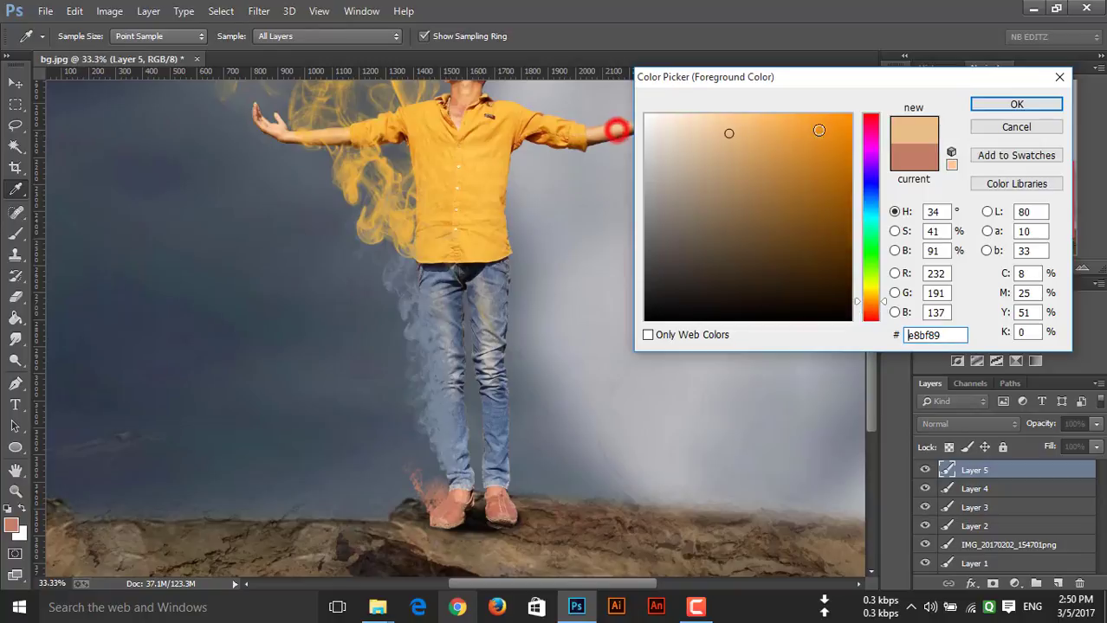
{"action": "left_click", "coordinate": [1009, 104]}
{"action": "right_click", "coordinate": [444, 481]}
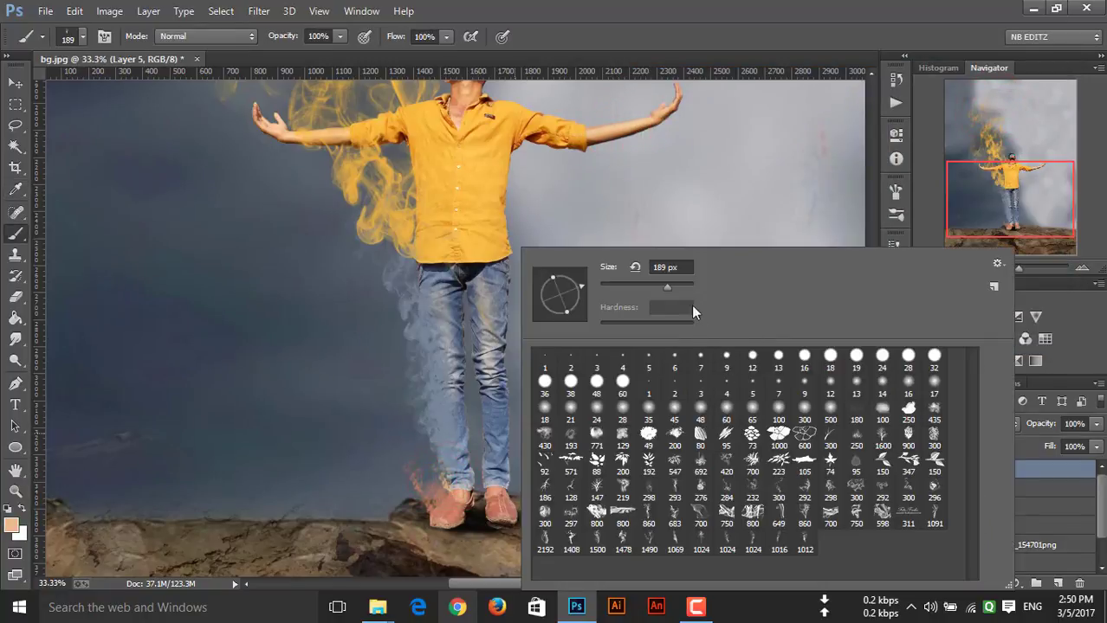
{"action": "left_click_drag", "start_coordinate": [667, 287], "coordinate": [678, 286]}
{"action": "left_click", "coordinate": [433, 466]}
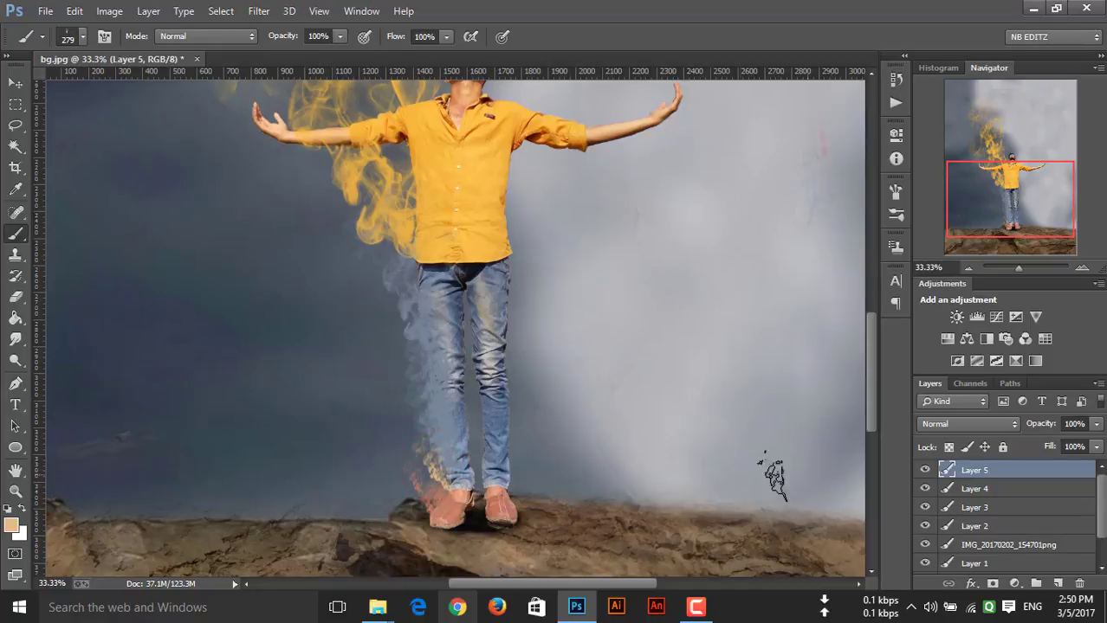
{"action": "scroll", "coordinate": [617, 433], "scroll_direction": "up", "scroll_amount": 1}
{"action": "scroll", "coordinate": [618, 433], "scroll_direction": "up", "scroll_amount": 2}
{"action": "scroll", "coordinate": [617, 433], "scroll_direction": "up", "scroll_amount": 1}
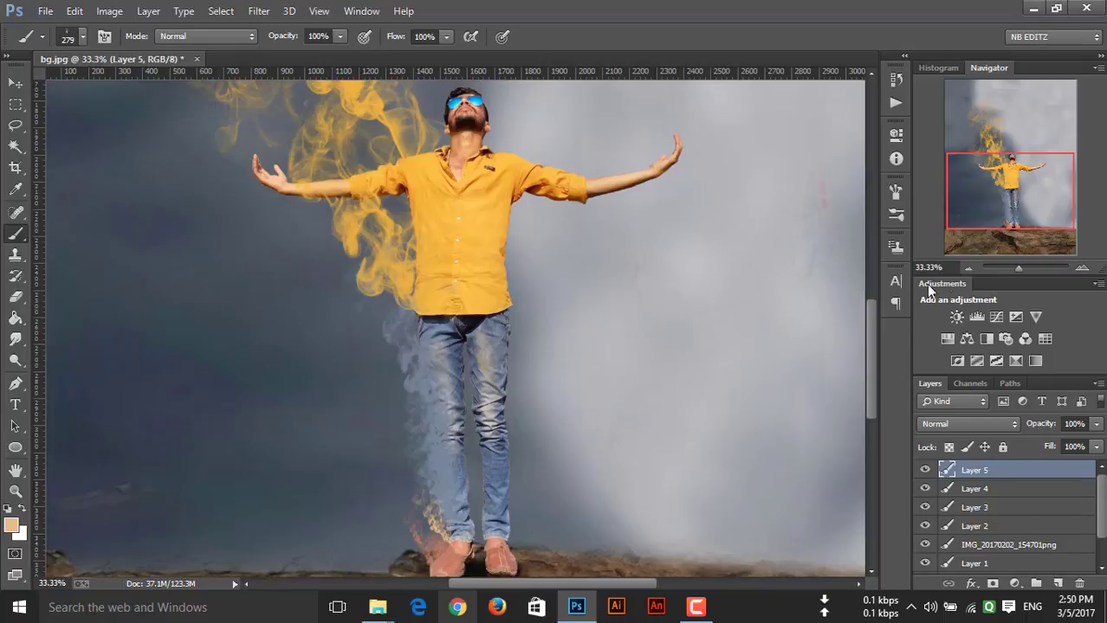
{"action": "left_click", "coordinate": [966, 269]}
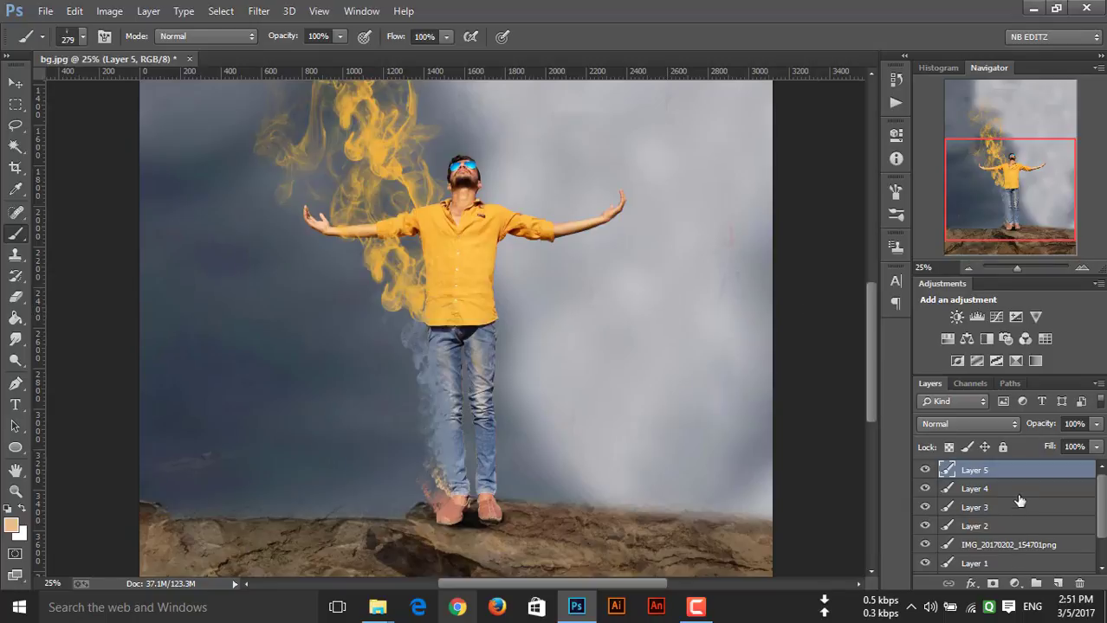
Add a new Layer 6, sample the jeans' blue-grey colour and set the smoke brush to 1100 px.
{"action": "left_click", "coordinate": [1058, 583]}
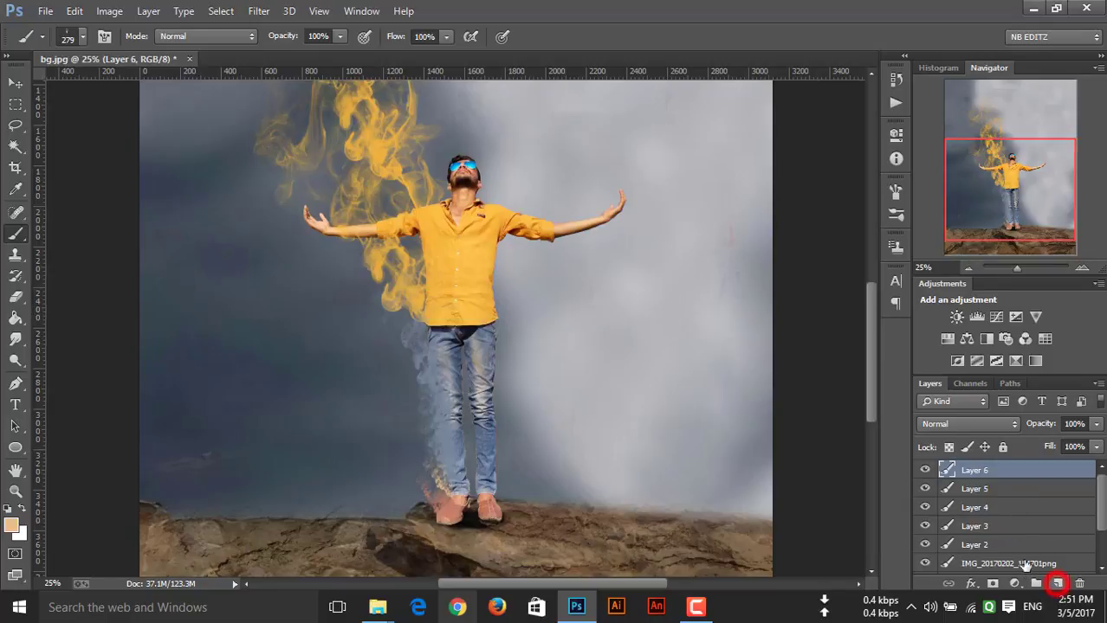
{"action": "left_click", "coordinate": [11, 524]}
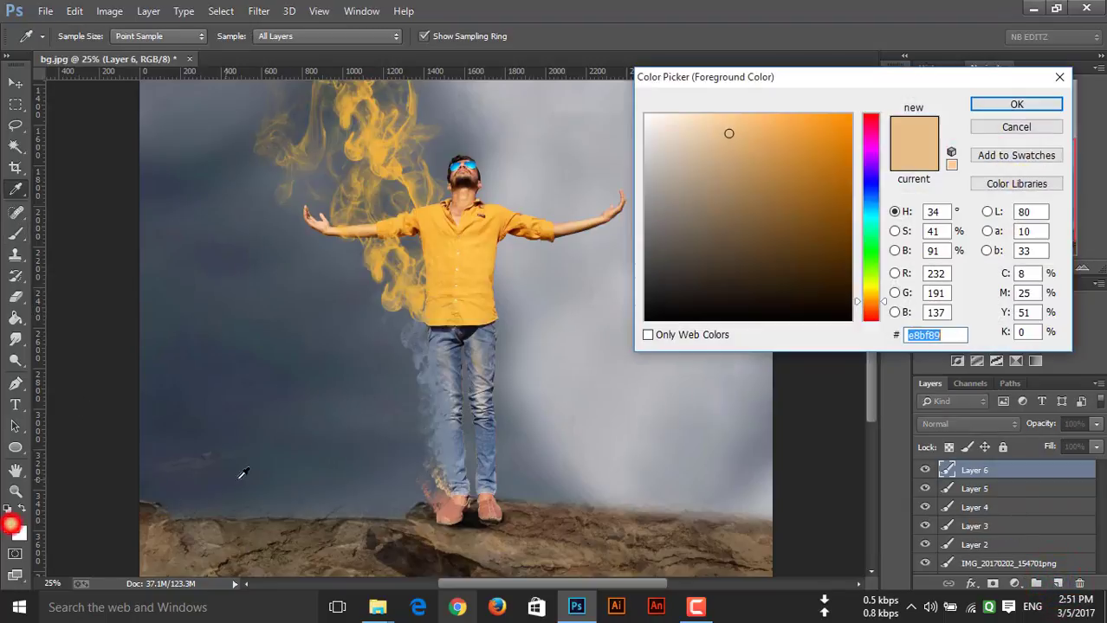
{"action": "left_click", "coordinate": [452, 430]}
{"action": "left_click", "coordinate": [1016, 103]}
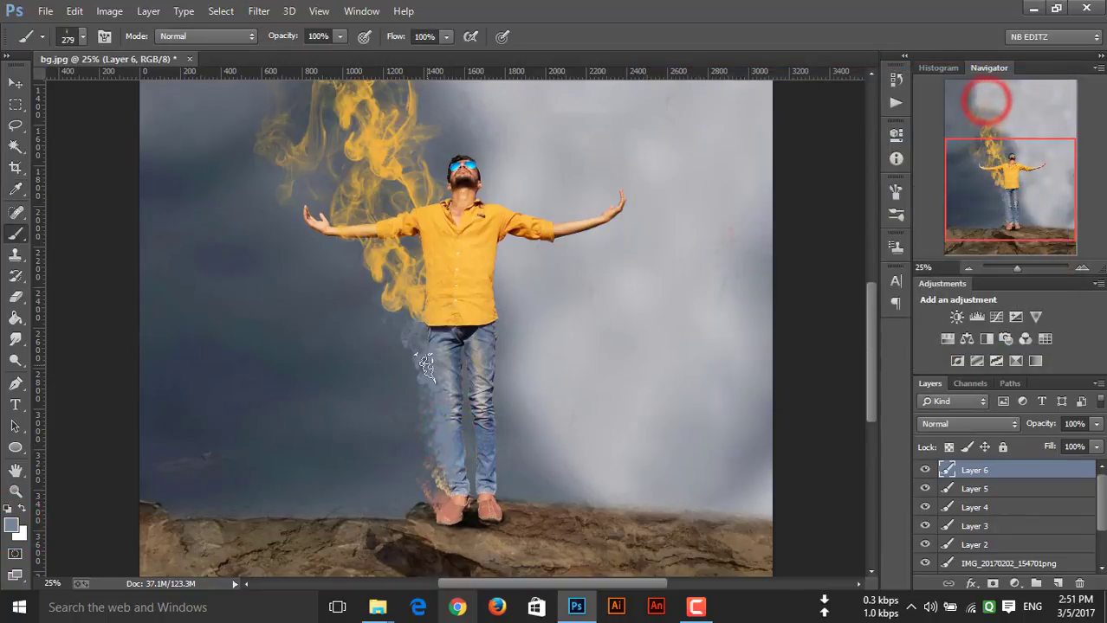
{"action": "right_click", "coordinate": [424, 363]}
{"action": "left_click", "coordinate": [424, 364]}
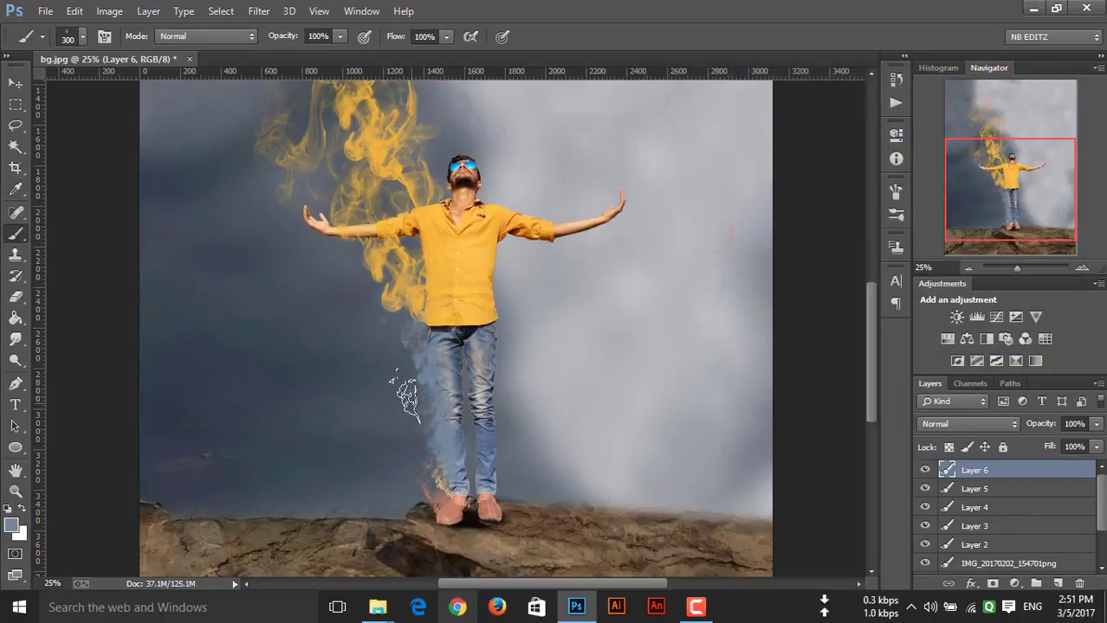
{"action": "key", "text": "bracketright"}
{"action": "key", "text": "bracketright"}
{"action": "key", "text": "bracketright"}
Stamp bluish smoke beside and left of the jeans and up under the left arm.
{"action": "left_click", "coordinate": [383, 346]}
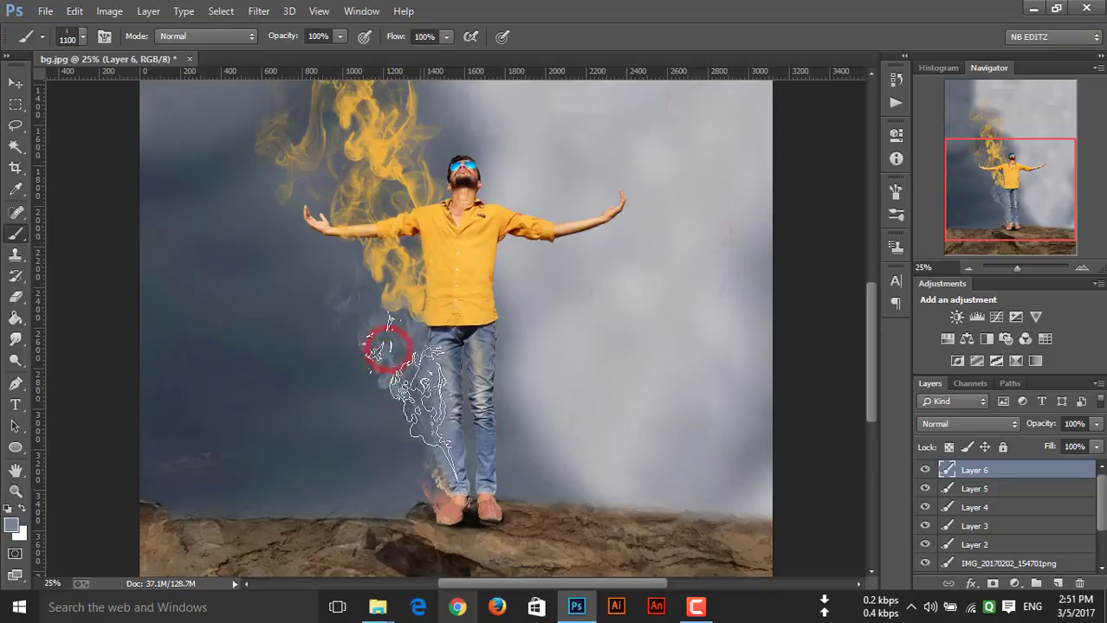
{"action": "left_click", "coordinate": [403, 396]}
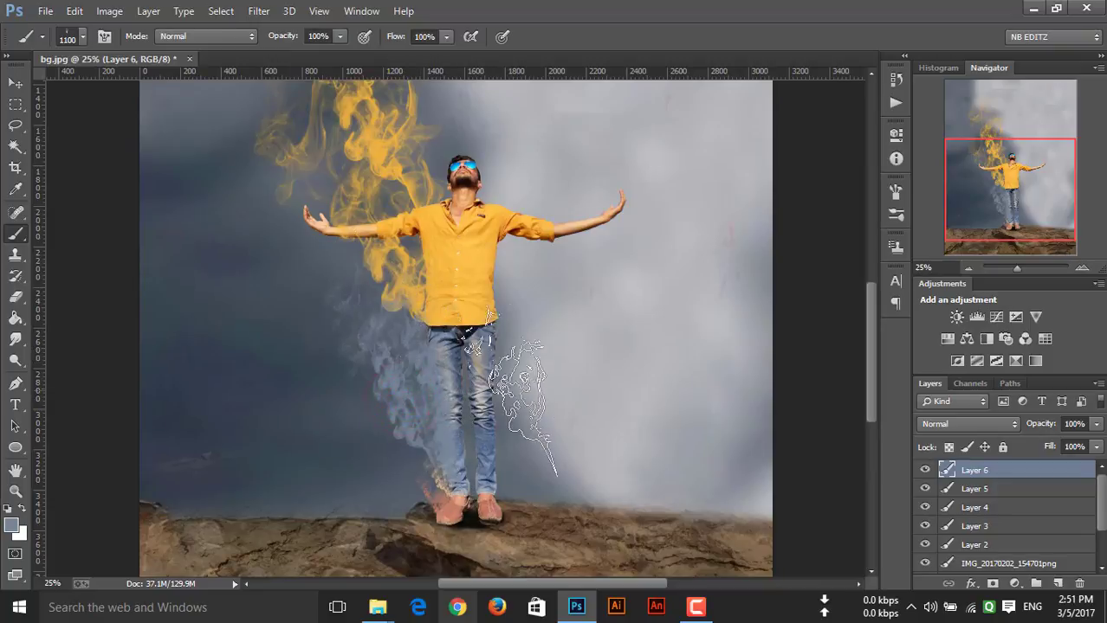
{"action": "left_click", "coordinate": [337, 260]}
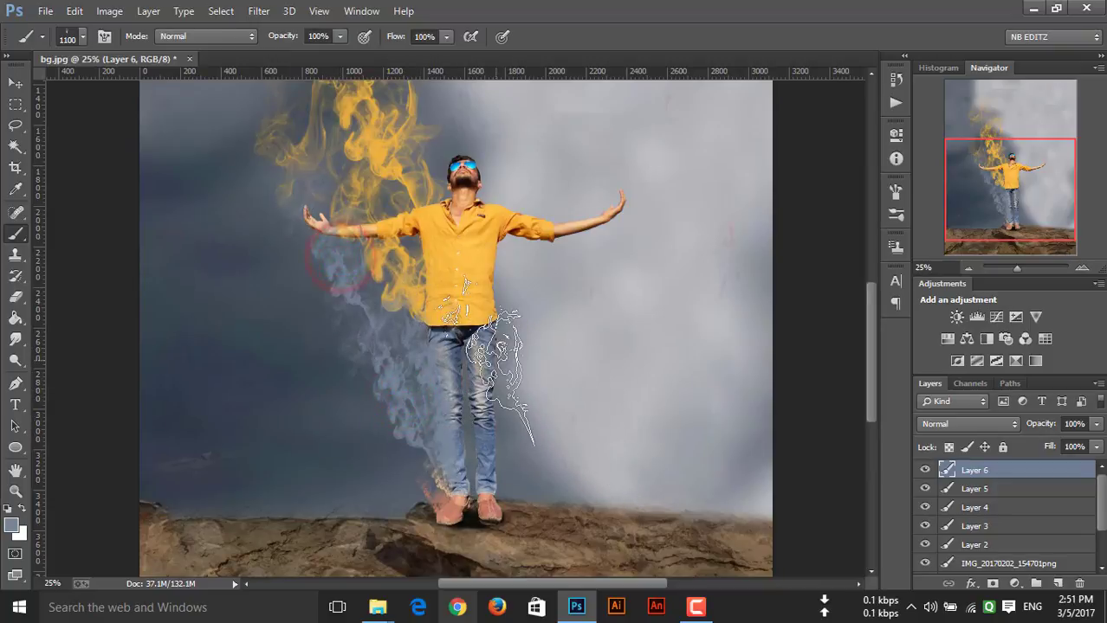
{"action": "scroll", "coordinate": [498, 377], "scroll_direction": "up", "scroll_amount": 2}
{"action": "scroll", "coordinate": [498, 376], "scroll_direction": "up", "scroll_amount": 2}
{"action": "left_click", "coordinate": [336, 254]}
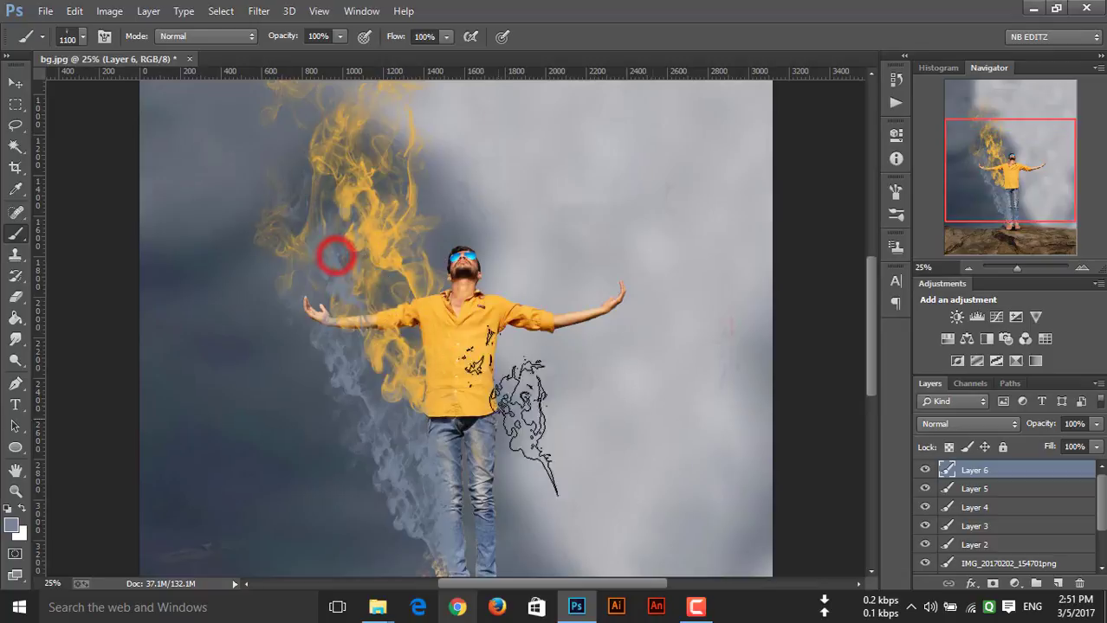
{"action": "scroll", "coordinate": [774, 308], "scroll_direction": "down", "scroll_amount": 2}
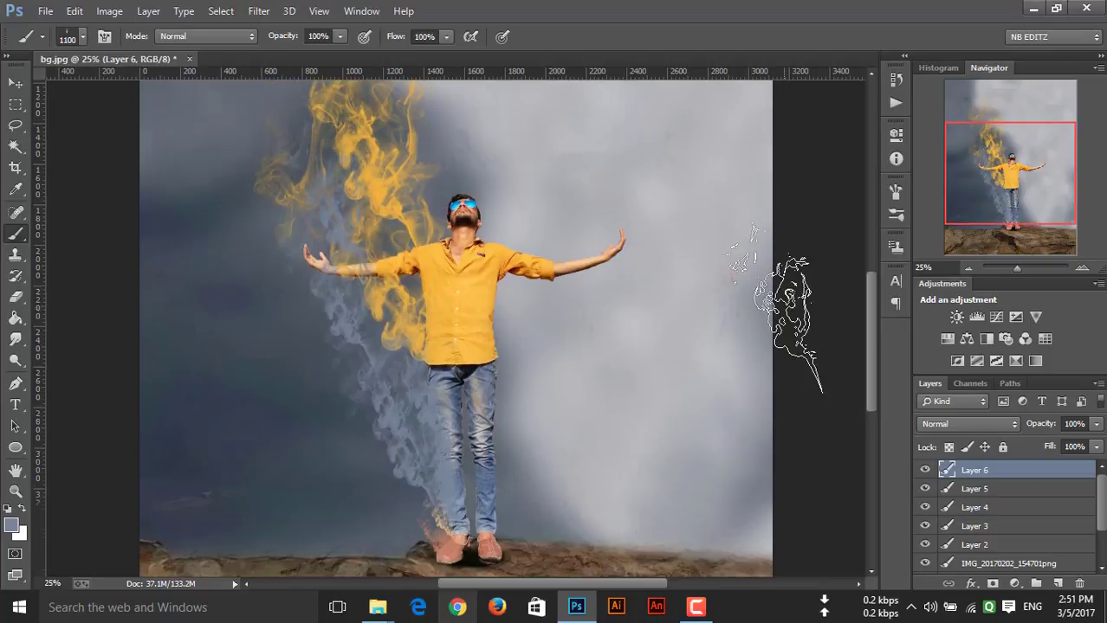
{"action": "scroll", "coordinate": [774, 307], "scroll_direction": "down", "scroll_amount": 1}
{"action": "scroll", "coordinate": [774, 307], "scroll_direction": "down", "scroll_amount": 1}
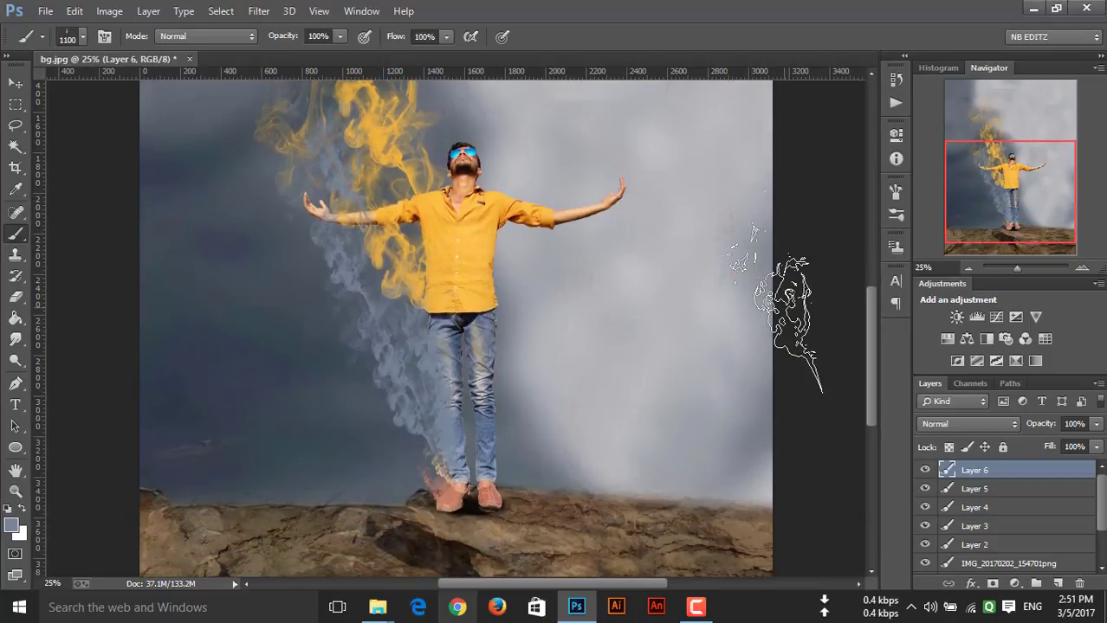
Stamp bluish smoke above the left yellow smoke, then frame the man and rocks at 25%.
{"action": "left_click", "coordinate": [971, 269]}
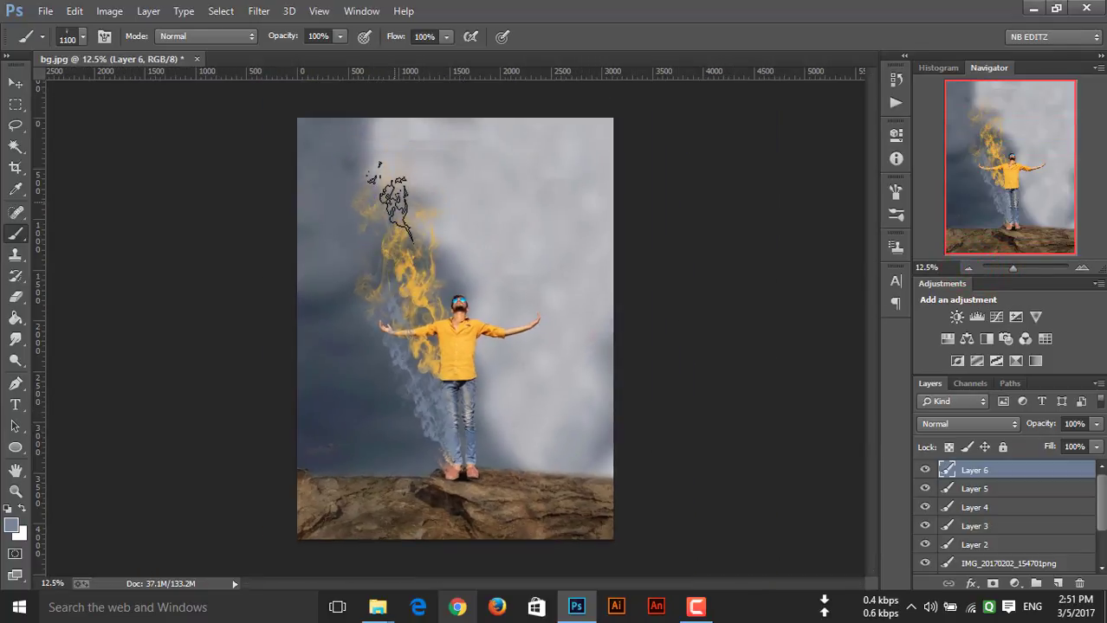
{"action": "left_click", "coordinate": [394, 189]}
{"action": "left_click", "coordinate": [377, 223]}
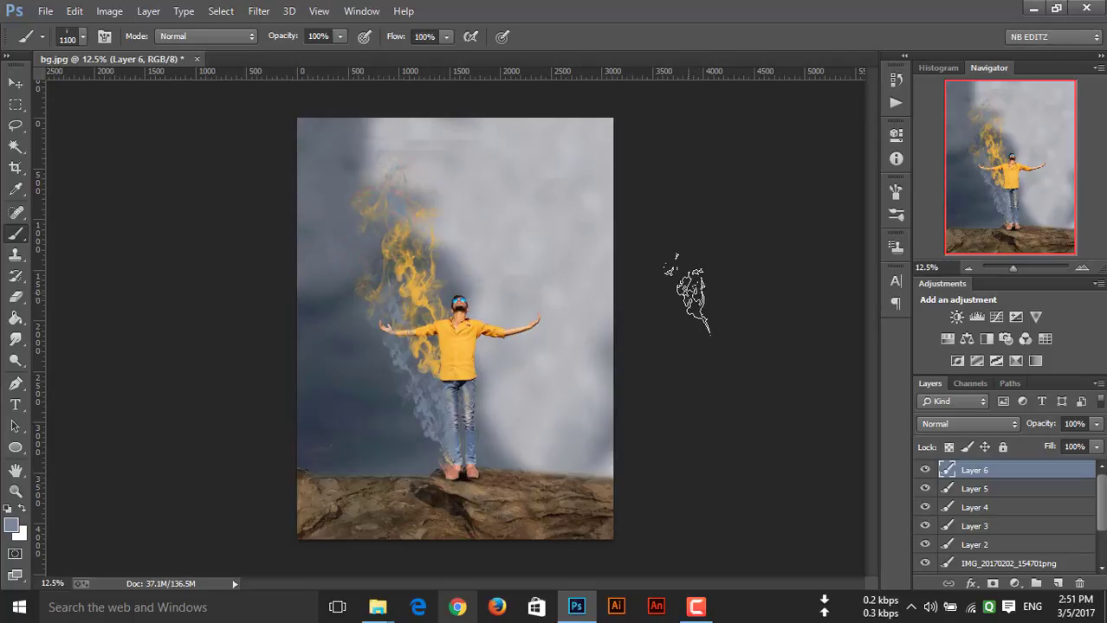
{"action": "left_click", "coordinate": [1082, 267]}
{"action": "left_click_drag", "start_coordinate": [946, 186], "coordinate": [947, 217]}
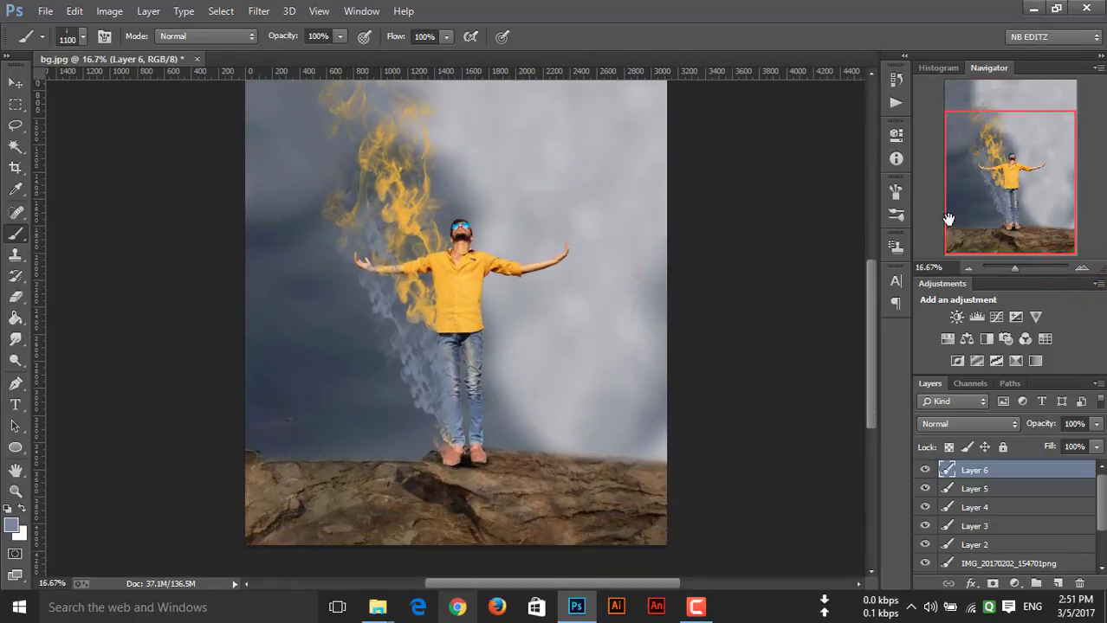
{"action": "left_click", "coordinate": [1081, 268]}
{"action": "left_click_drag", "start_coordinate": [1018, 217], "coordinate": [1017, 234]}
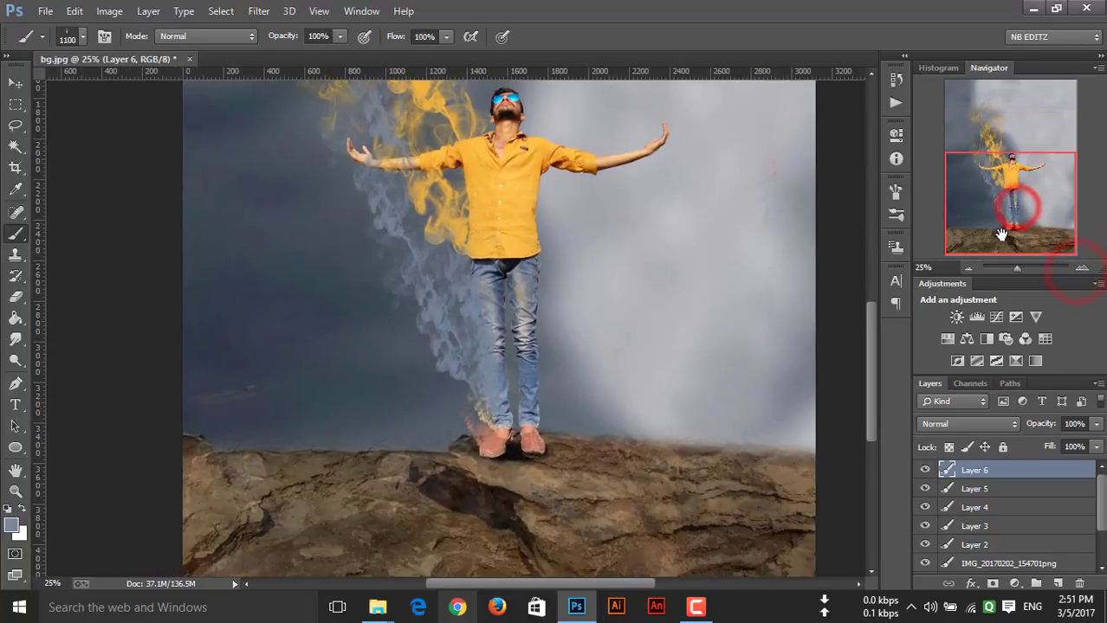
Sample an orange-red tone from the feet, stamp smoke near them, and dismiss the download-manager prompt.
{"action": "left_click", "coordinate": [12, 525]}
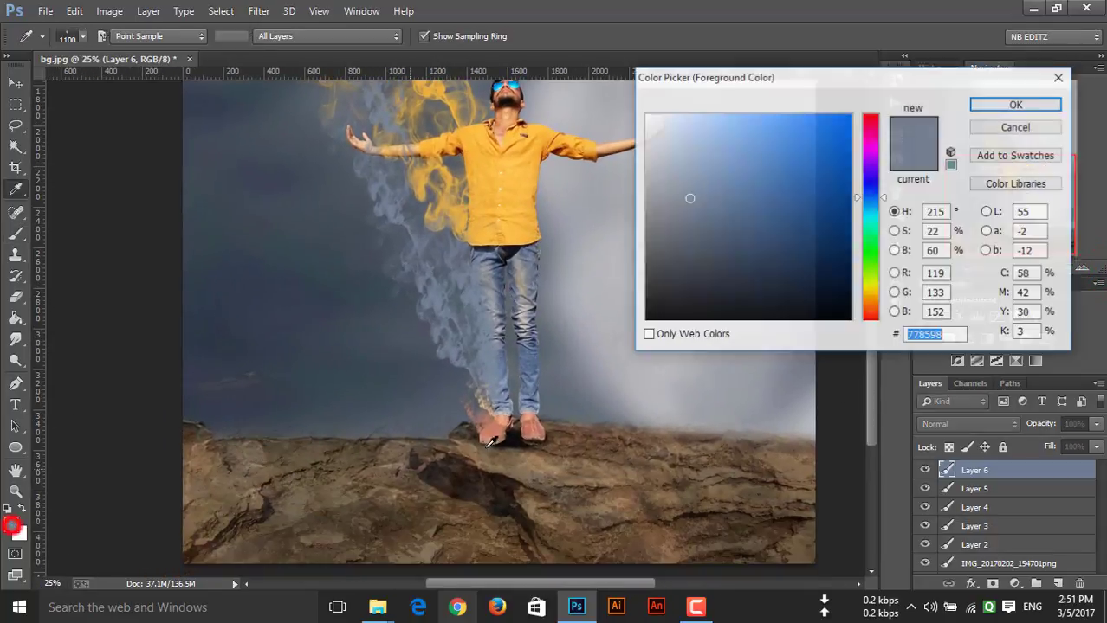
{"action": "left_click", "coordinate": [494, 425]}
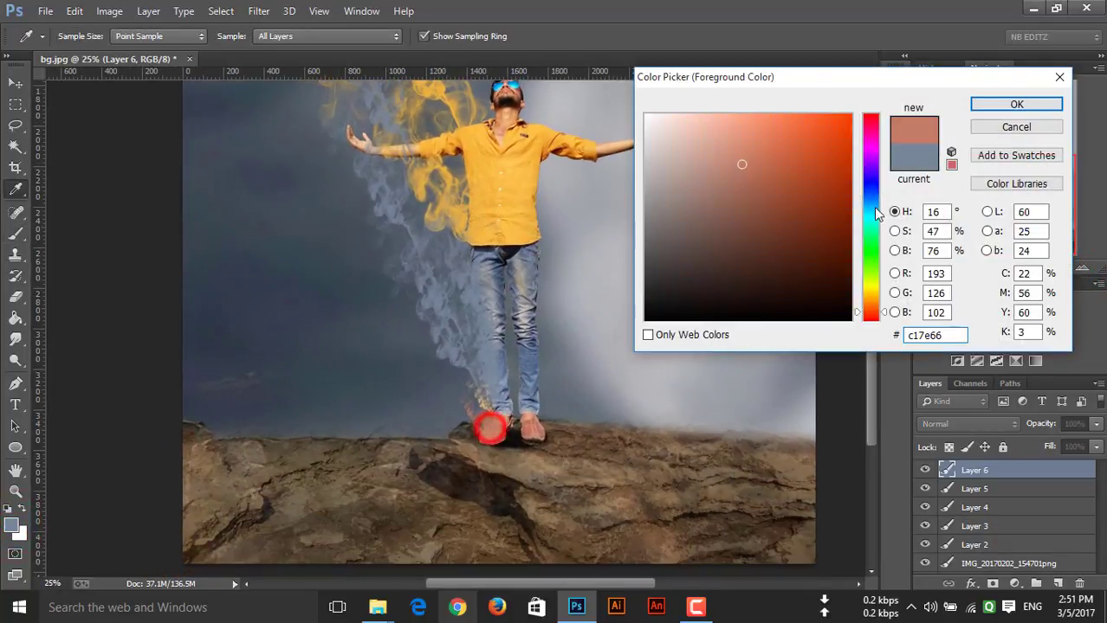
{"action": "left_click", "coordinate": [1016, 104]}
{"action": "left_click", "coordinate": [446, 372]}
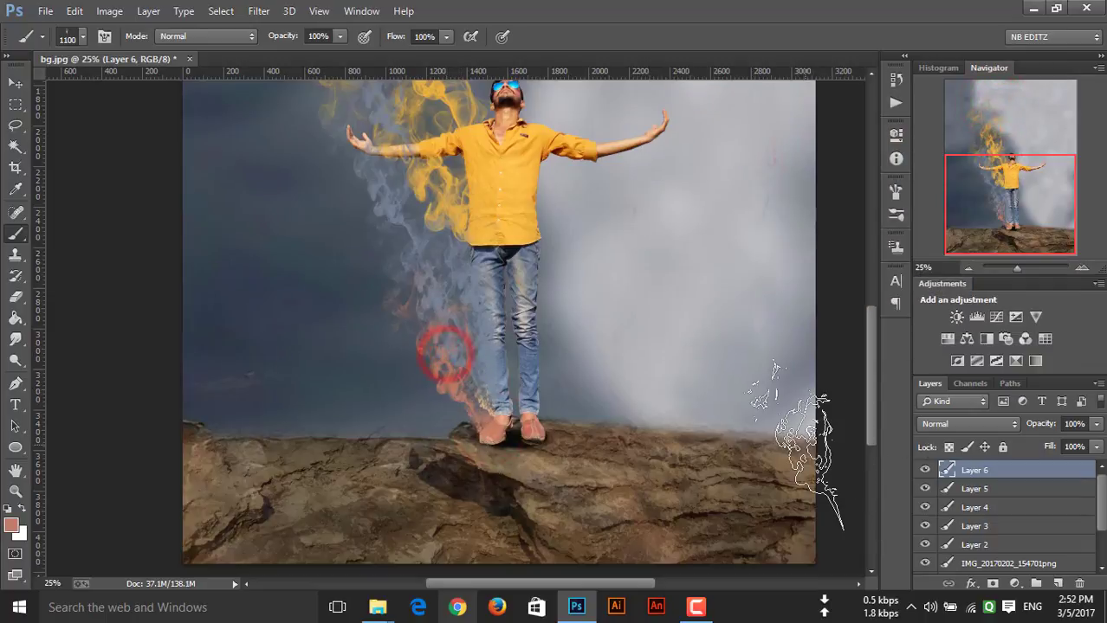
{"action": "left_click", "coordinate": [971, 270]}
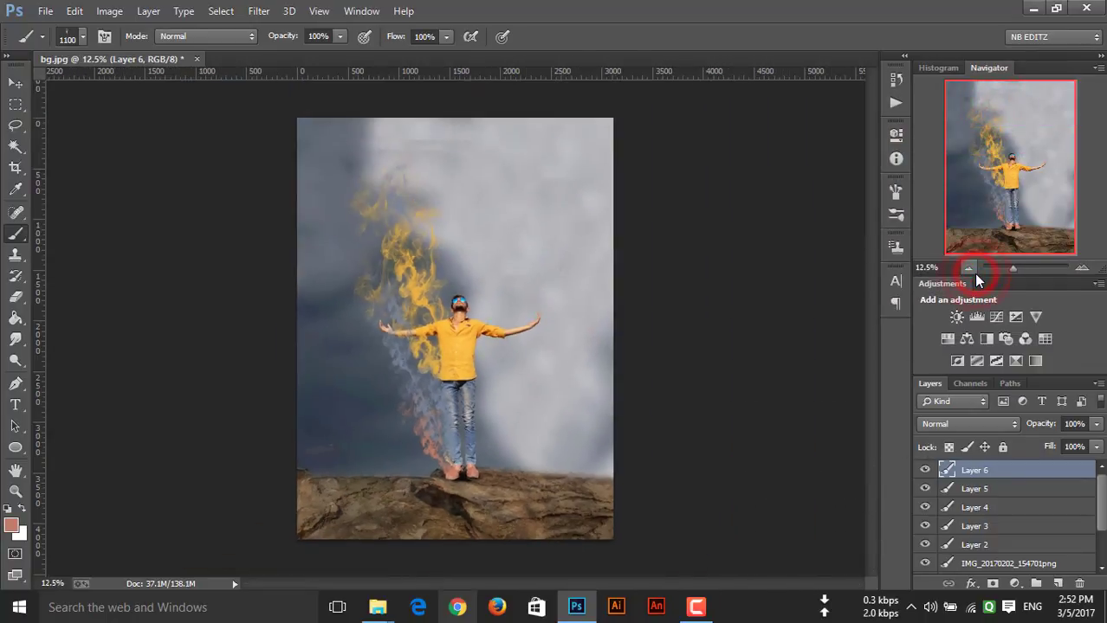
{"action": "left_click", "coordinate": [733, 249]}
{"action": "left_click", "coordinate": [662, 376]}
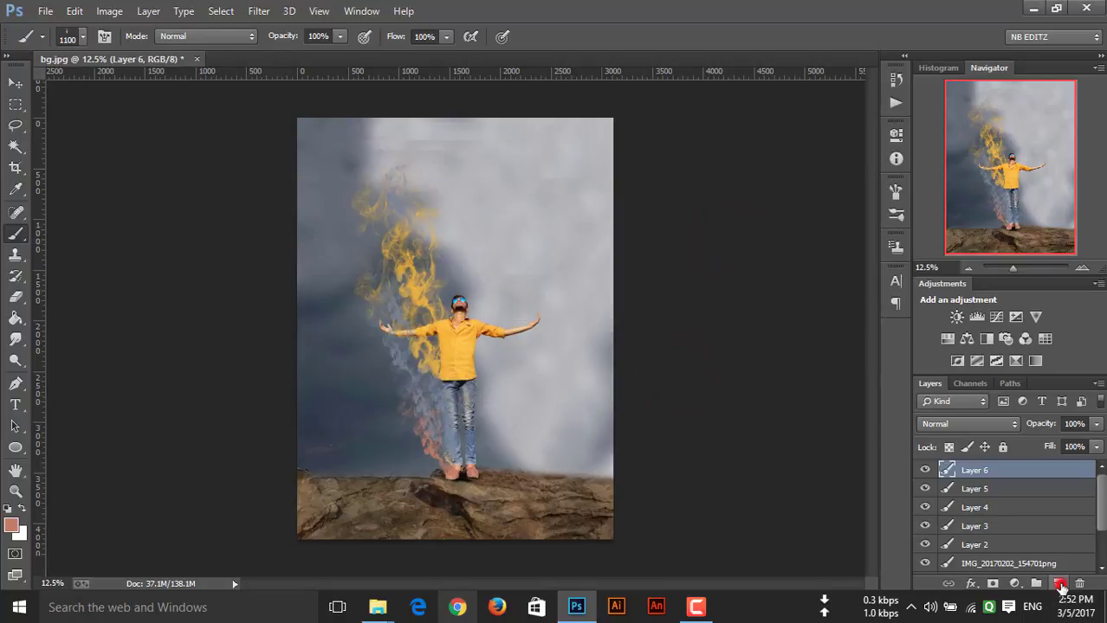
Sample the shirt's yellow and stamp yellow smoke along the man's left-side arm.
{"action": "left_click", "coordinate": [13, 528]}
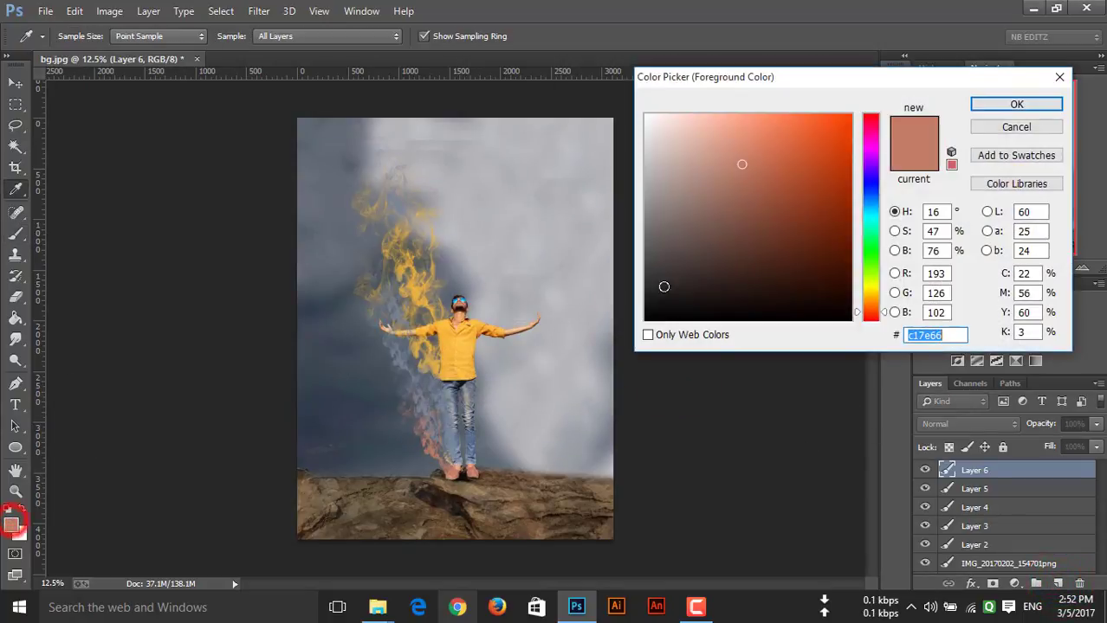
{"action": "left_click", "coordinate": [462, 346]}
{"action": "left_click", "coordinate": [1008, 106]}
{"action": "left_click", "coordinate": [382, 303]}
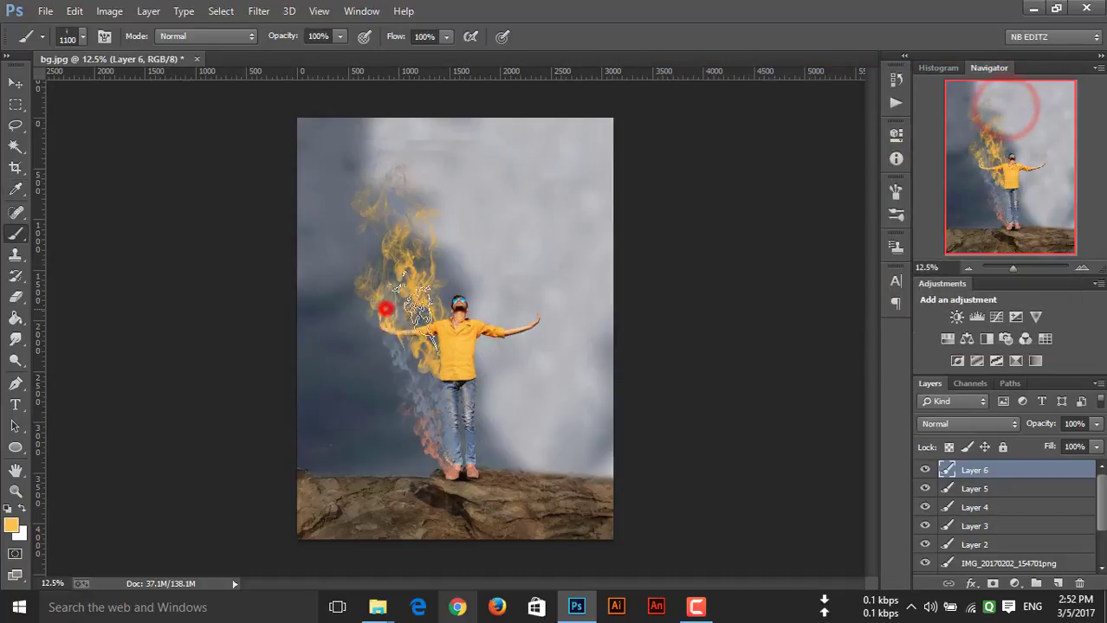
{"action": "left_click", "coordinate": [420, 354]}
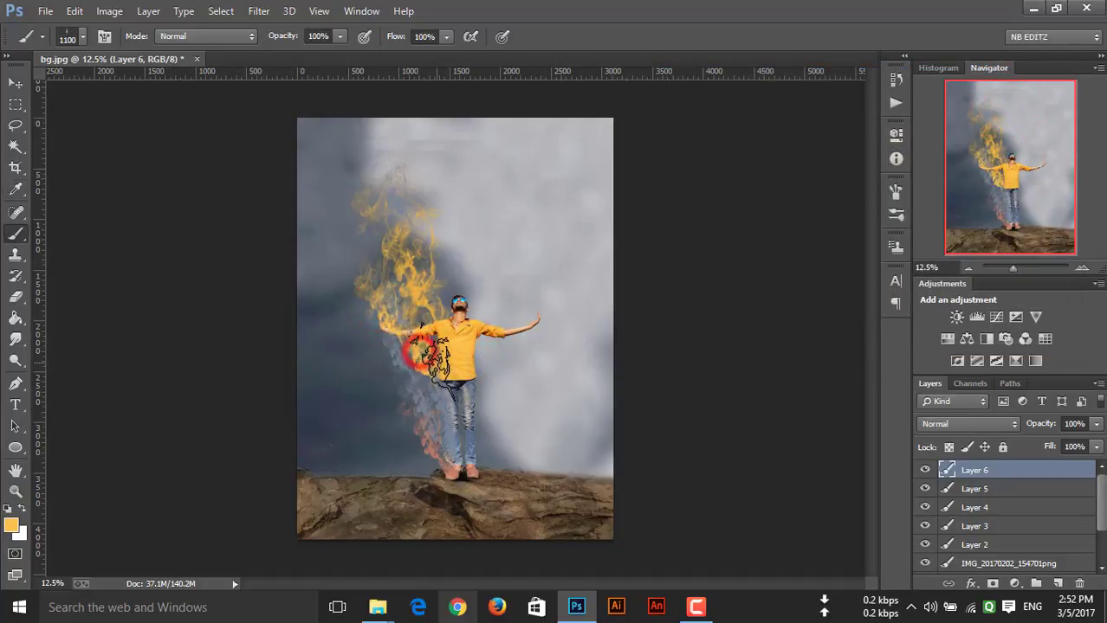
{"action": "left_click", "coordinate": [426, 364]}
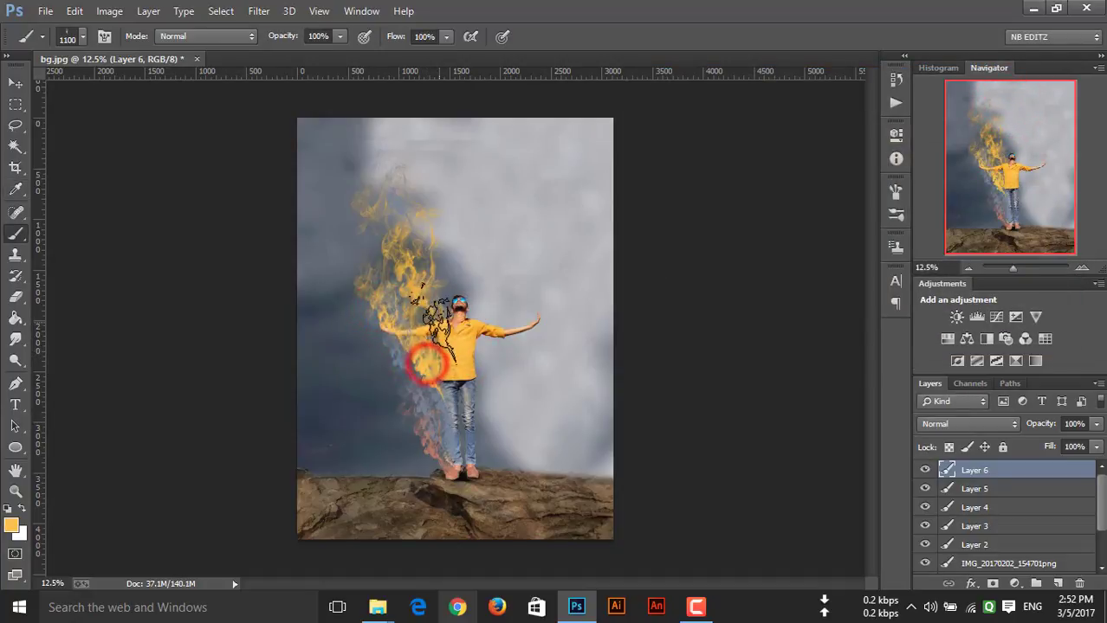
{"action": "left_click", "coordinate": [1083, 268]}
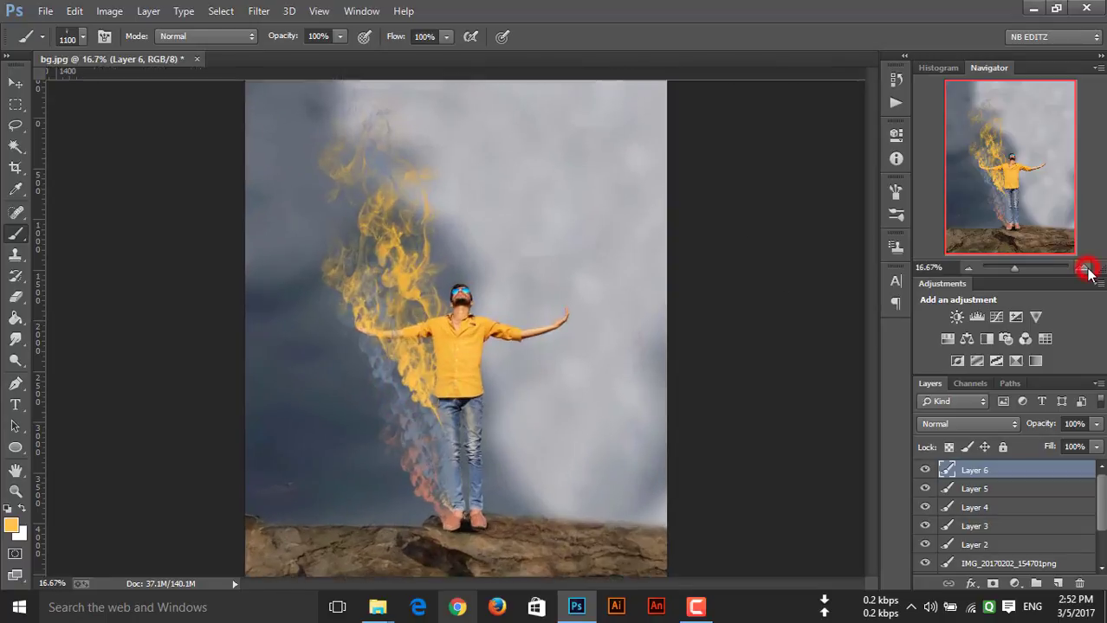
{"action": "left_click", "coordinate": [1083, 267]}
{"action": "left_click", "coordinate": [1084, 268]}
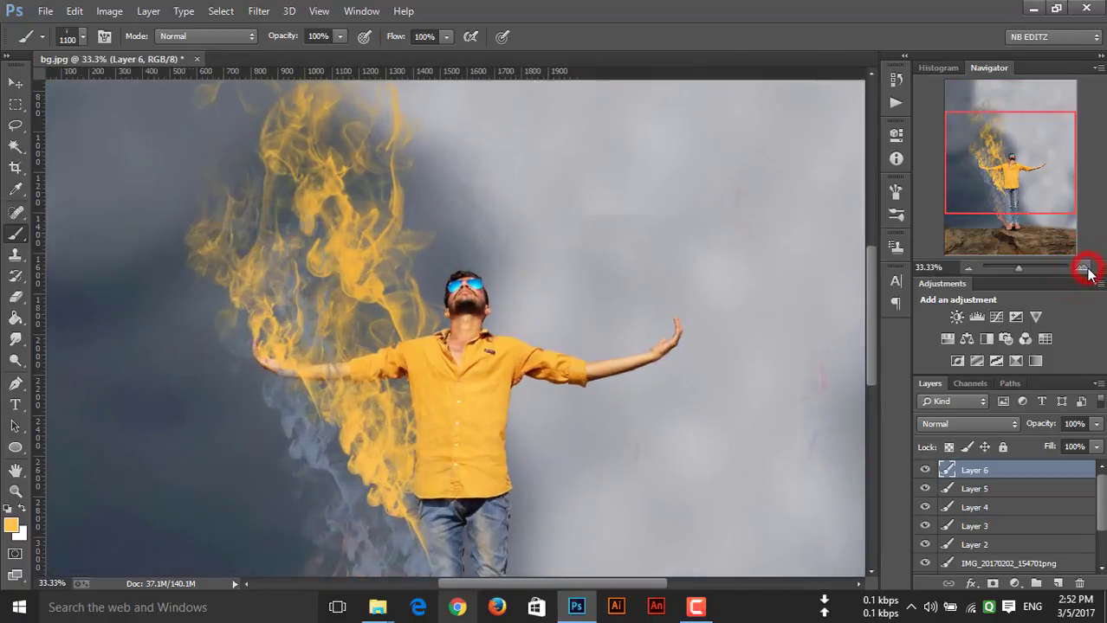
{"action": "left_click", "coordinate": [18, 295]}
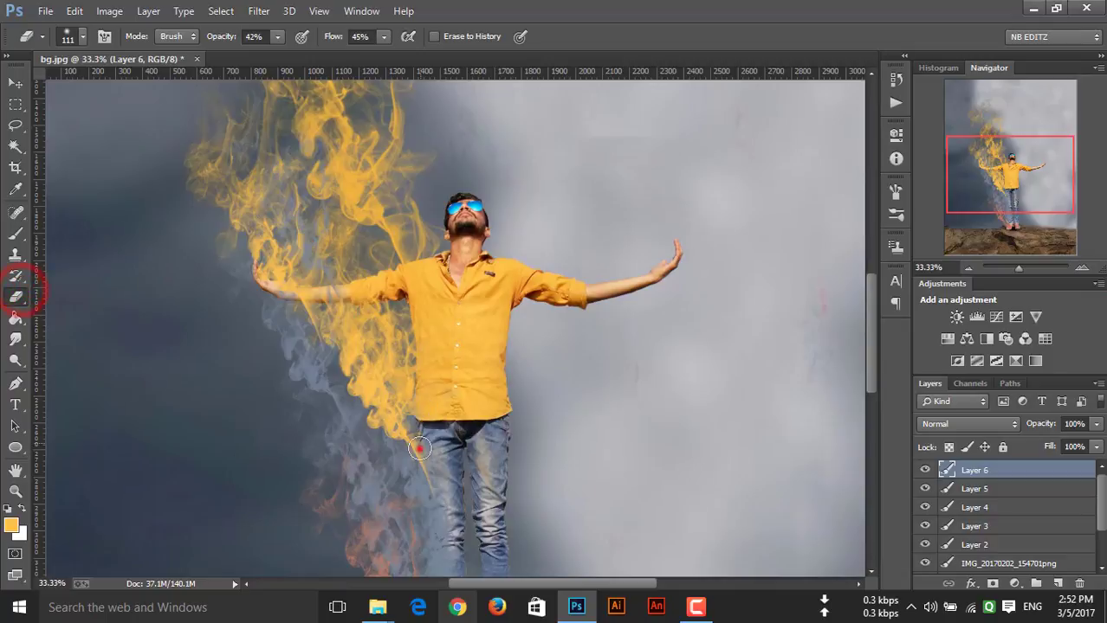
Erase stray smoke over the jeans and return to the smoke brush at 226 px.
{"action": "left_click", "coordinate": [419, 448]}
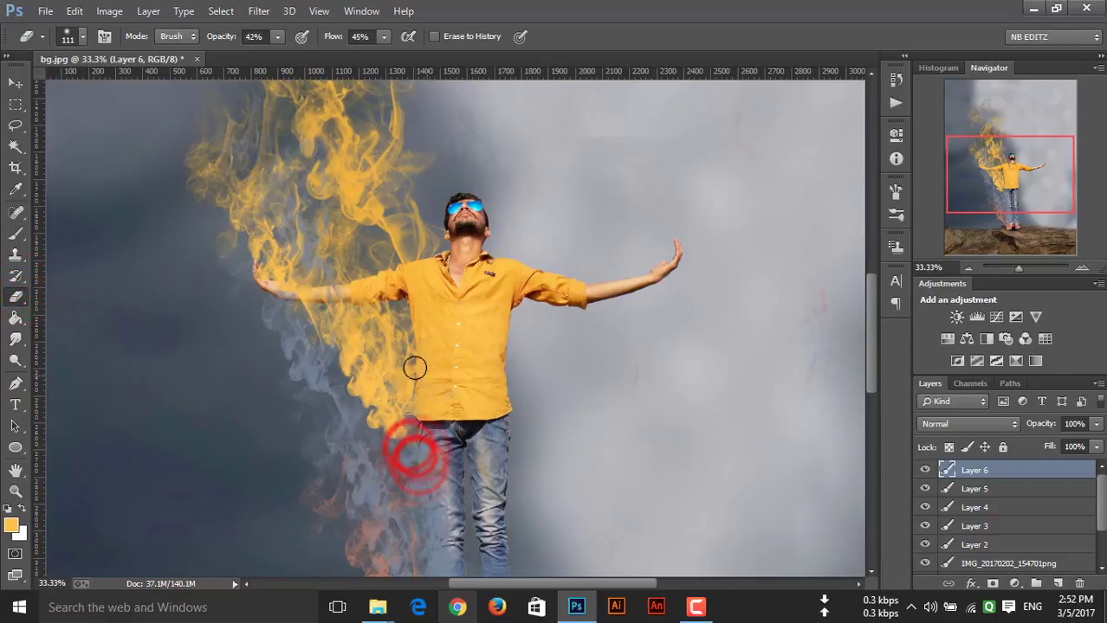
{"action": "left_click", "coordinate": [15, 232]}
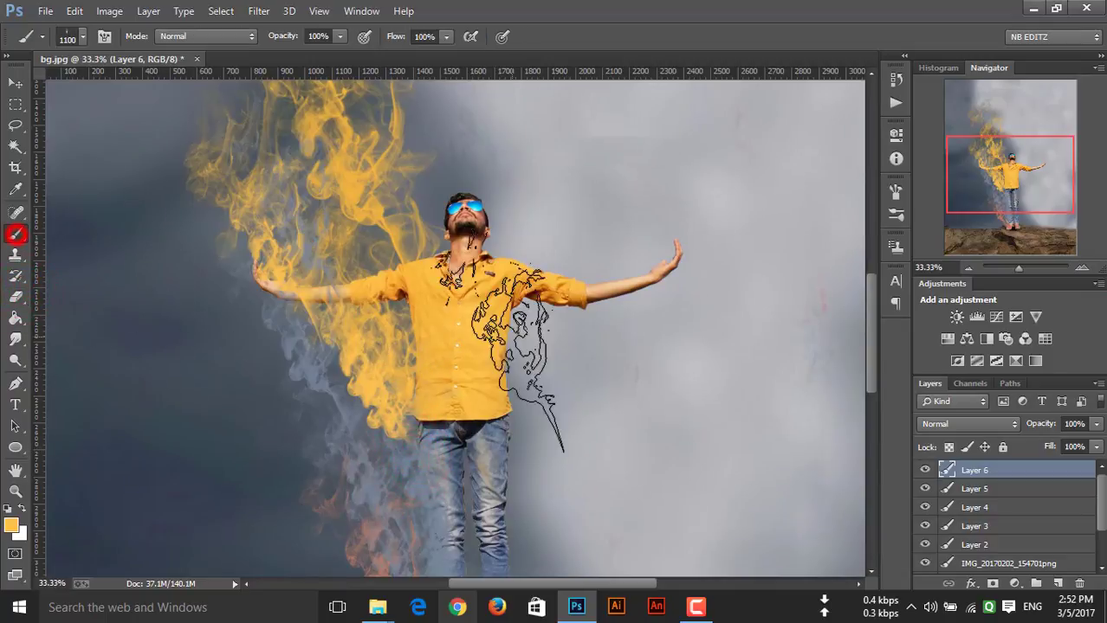
{"action": "right_click", "coordinate": [468, 251]}
{"action": "left_click_drag", "start_coordinate": [611, 289], "coordinate": [609, 289]}
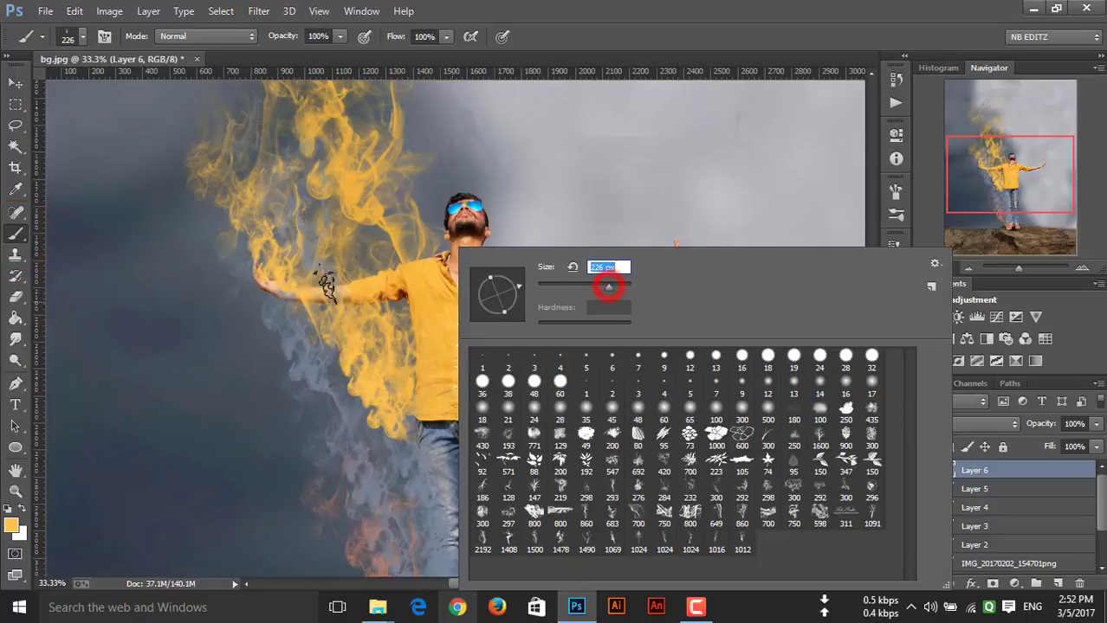
{"action": "left_click", "coordinate": [264, 274]}
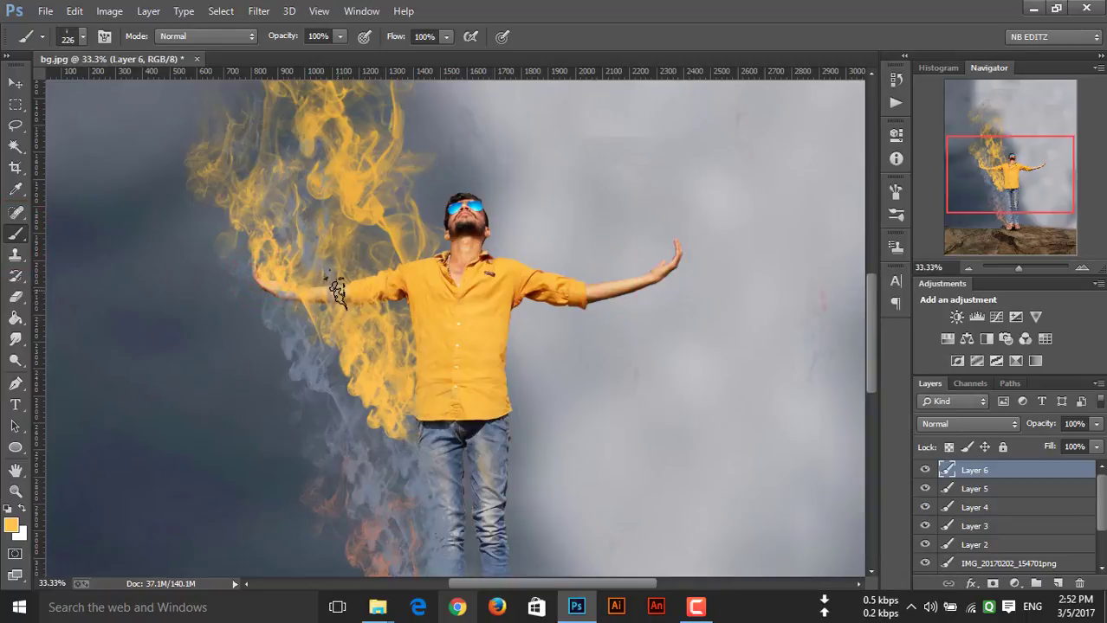
Paint yellow smoke along the arm and forearm, then enlarge the brush to 507 px.
{"action": "left_click", "coordinate": [379, 290]}
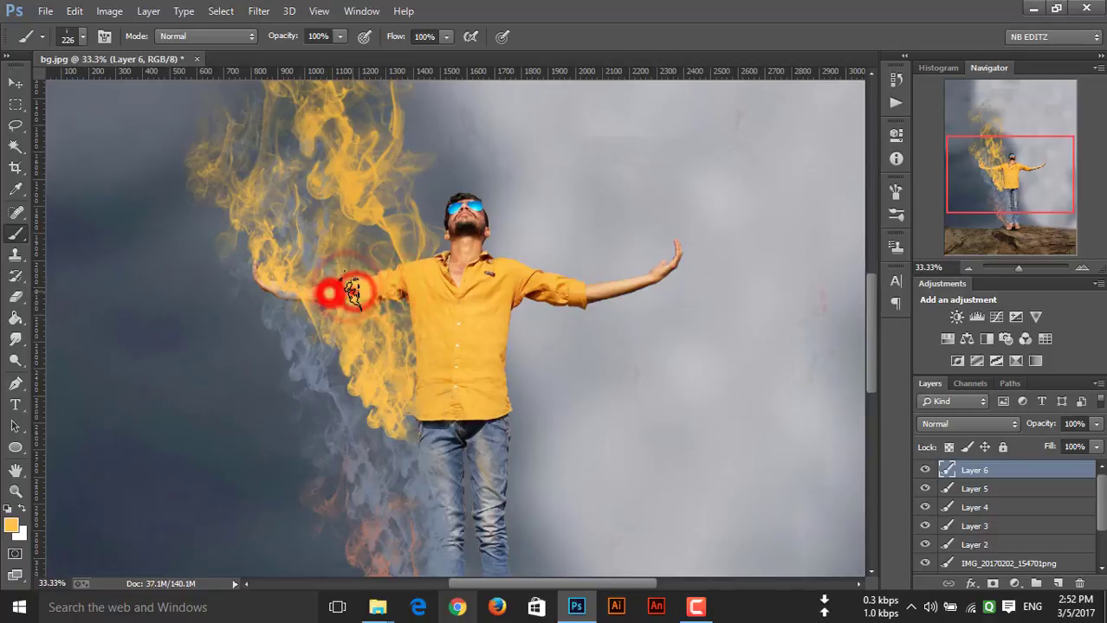
{"action": "left_click_drag", "start_coordinate": [350, 291], "coordinate": [258, 277]}
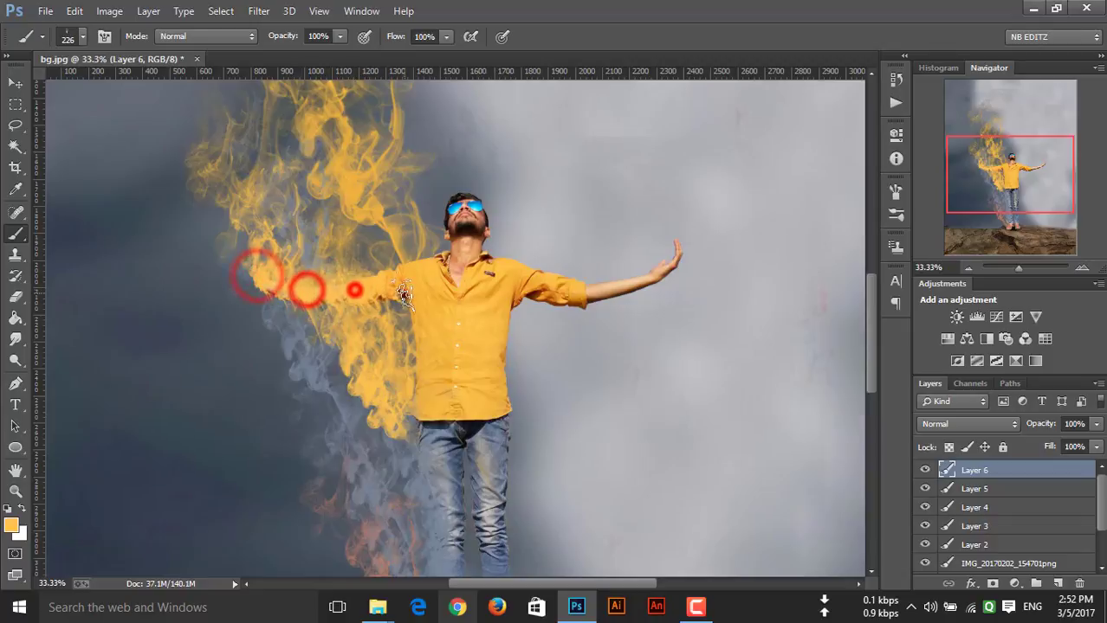
{"action": "left_click_drag", "start_coordinate": [263, 279], "coordinate": [403, 291]}
{"action": "right_click", "coordinate": [597, 256]}
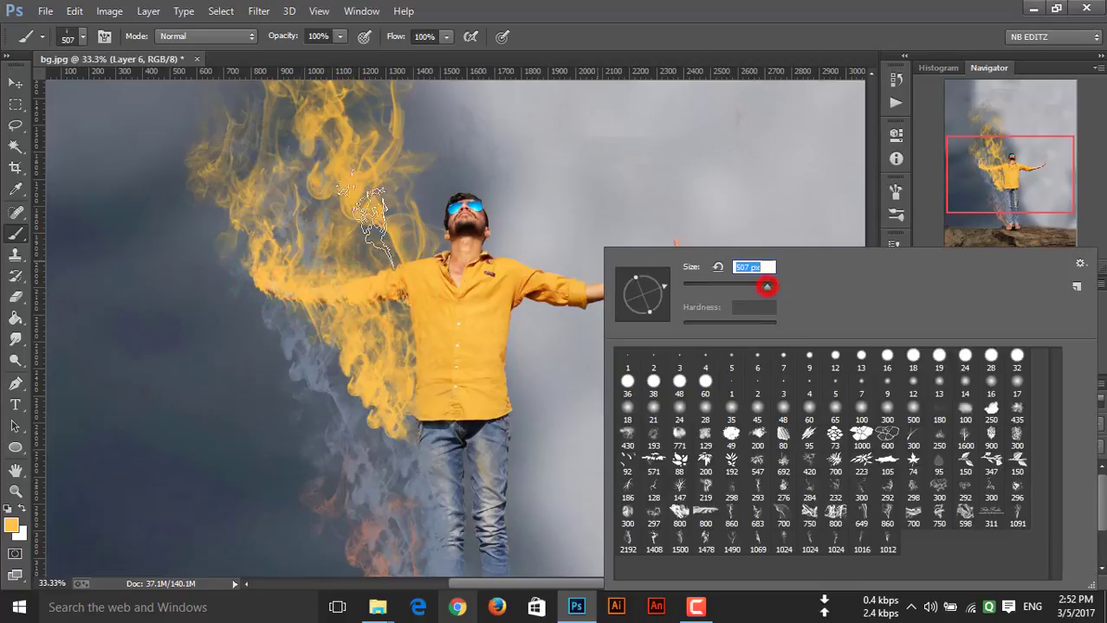
{"action": "left_click", "coordinate": [248, 252]}
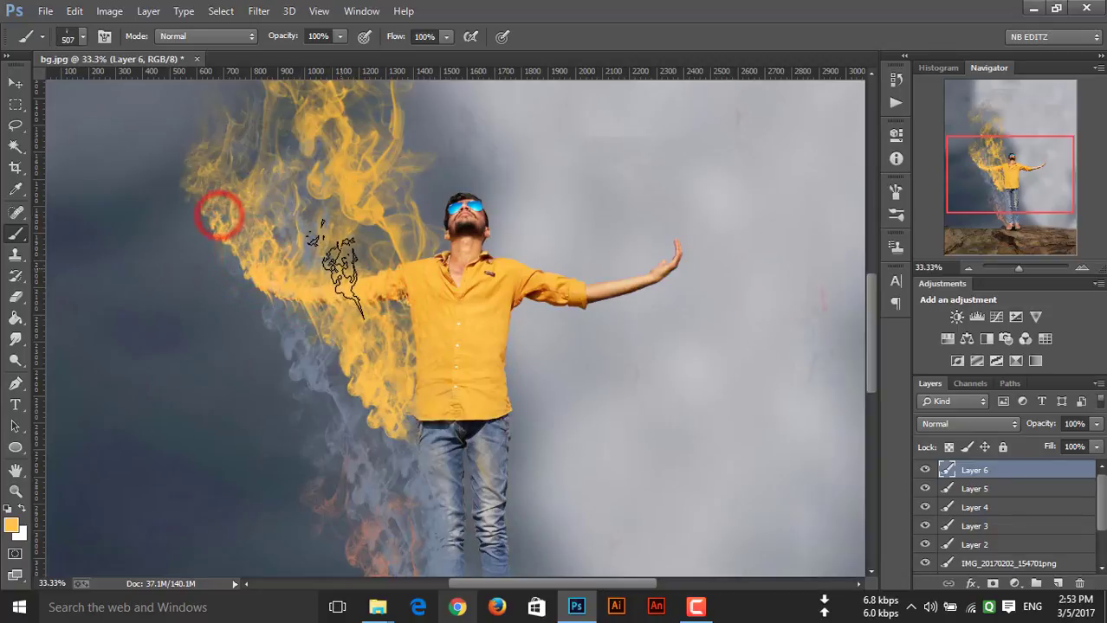
{"action": "scroll", "coordinate": [382, 288], "scroll_direction": "up", "scroll_amount": 2}
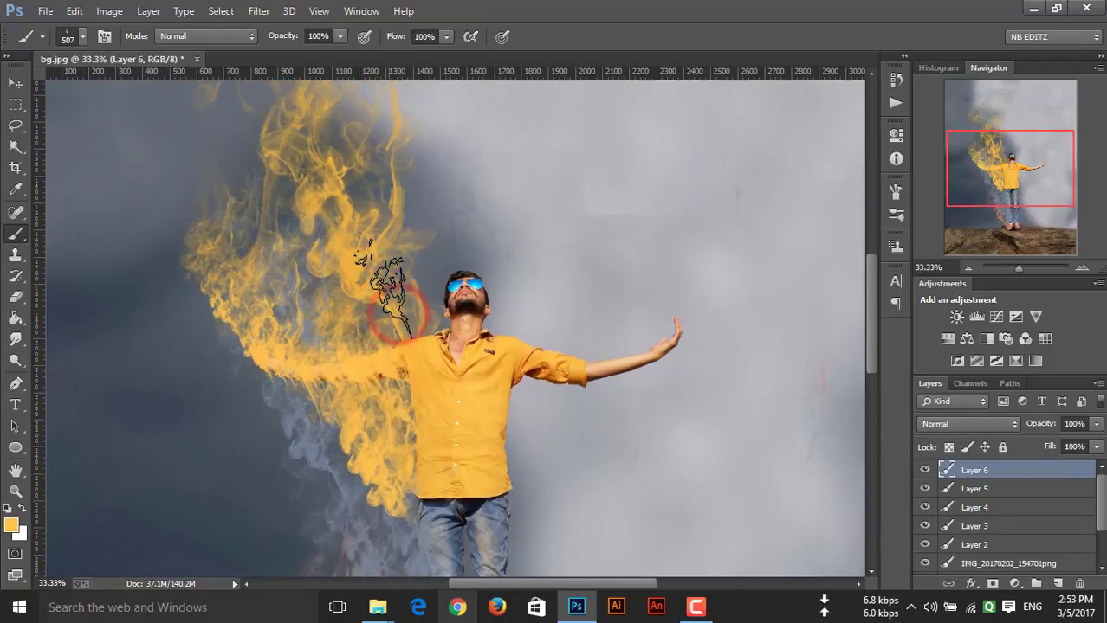
{"action": "left_click", "coordinate": [968, 267]}
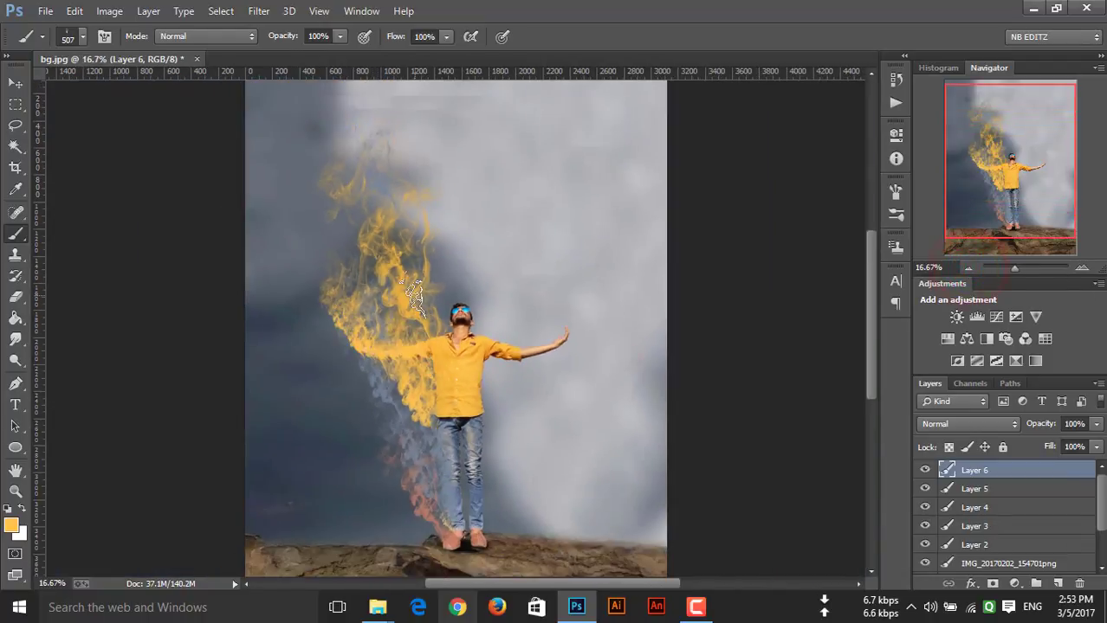
Undo an oversized smoke stamp and set the smoke brush to 2800 px.
{"action": "key", "text": "bracketright"}
{"action": "key", "text": "bracketright"}
{"action": "key", "text": "bracketright"}
{"action": "key", "text": "bracketright"}
{"action": "key", "text": "bracketright"}
{"action": "key", "text": "bracketright"}
{"action": "key", "text": "bracketright"}
{"action": "key", "text": "bracketright"}
{"action": "key", "text": "bracketright"}
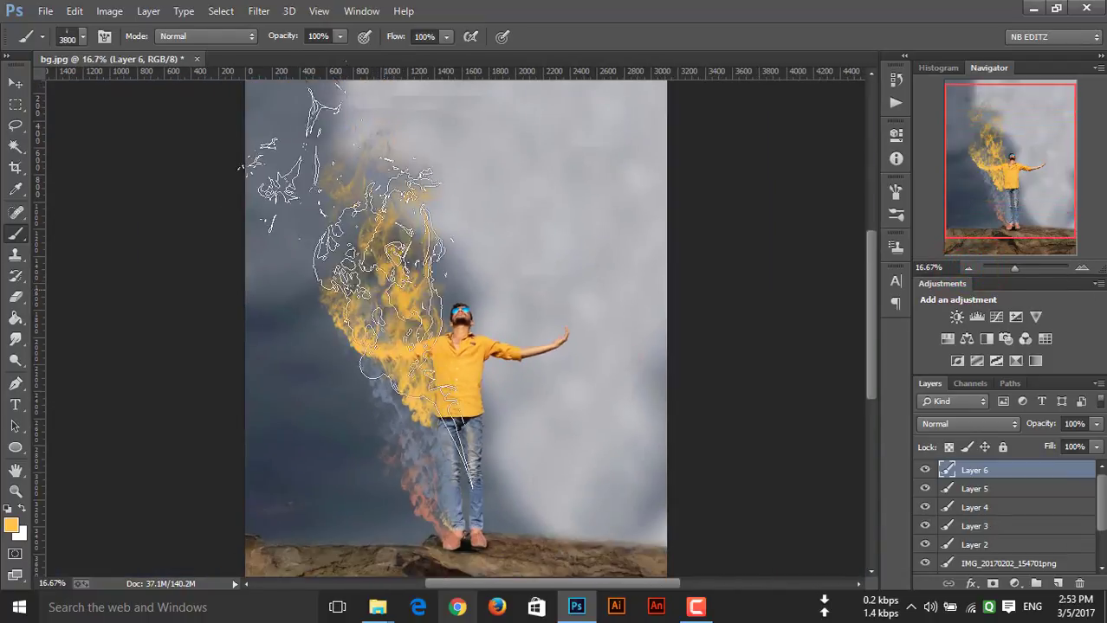
{"action": "left_click", "coordinate": [370, 265]}
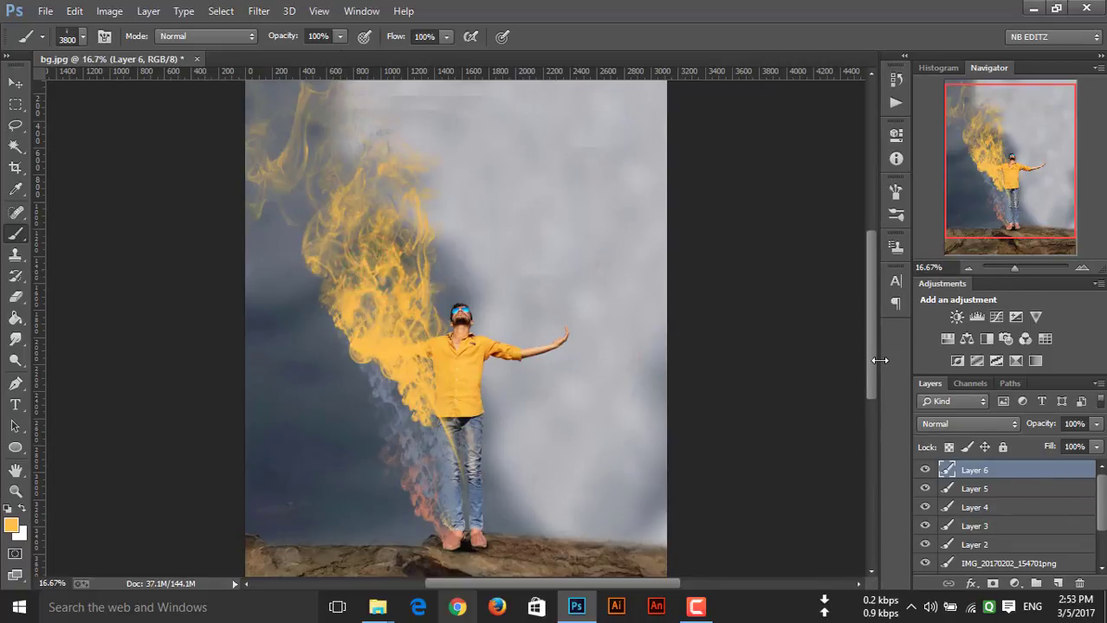
{"action": "left_click", "coordinate": [75, 11]}
{"action": "left_click", "coordinate": [149, 28]}
{"action": "key", "text": "bracketleft"}
{"action": "key", "text": "bracketleft"}
{"action": "key", "text": "bracketleft"}
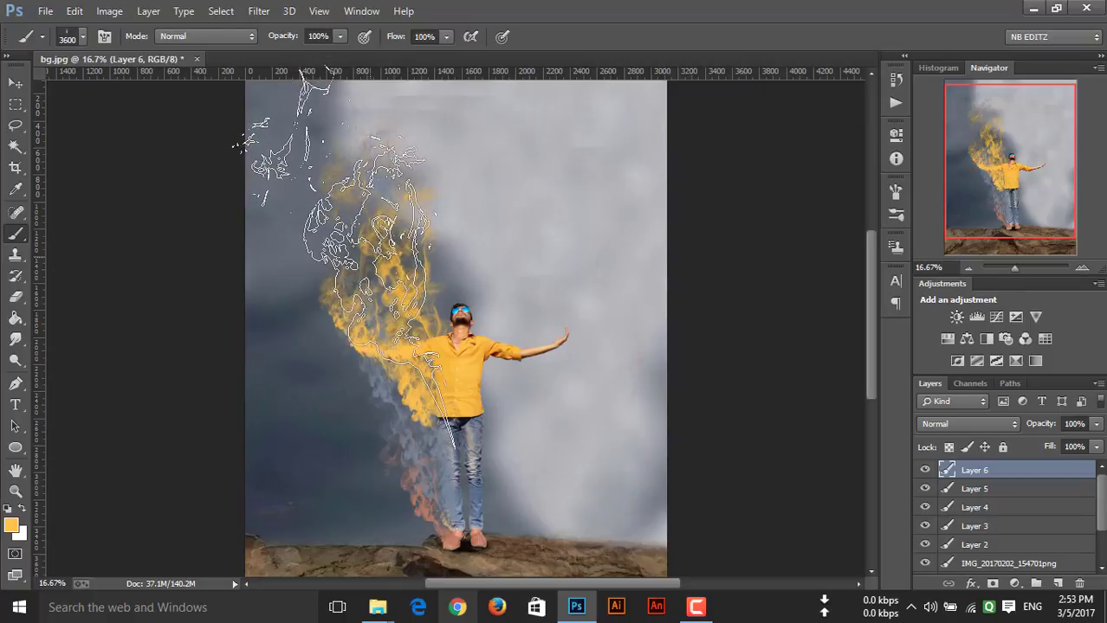
{"action": "key", "text": "bracketleft"}
{"action": "key", "text": "bracketleft"}
{"action": "key", "text": "bracketleft"}
Stamp yellow smoke from above the arm up to the top-left corner, then select the photo layer.
{"action": "left_click", "coordinate": [377, 259]}
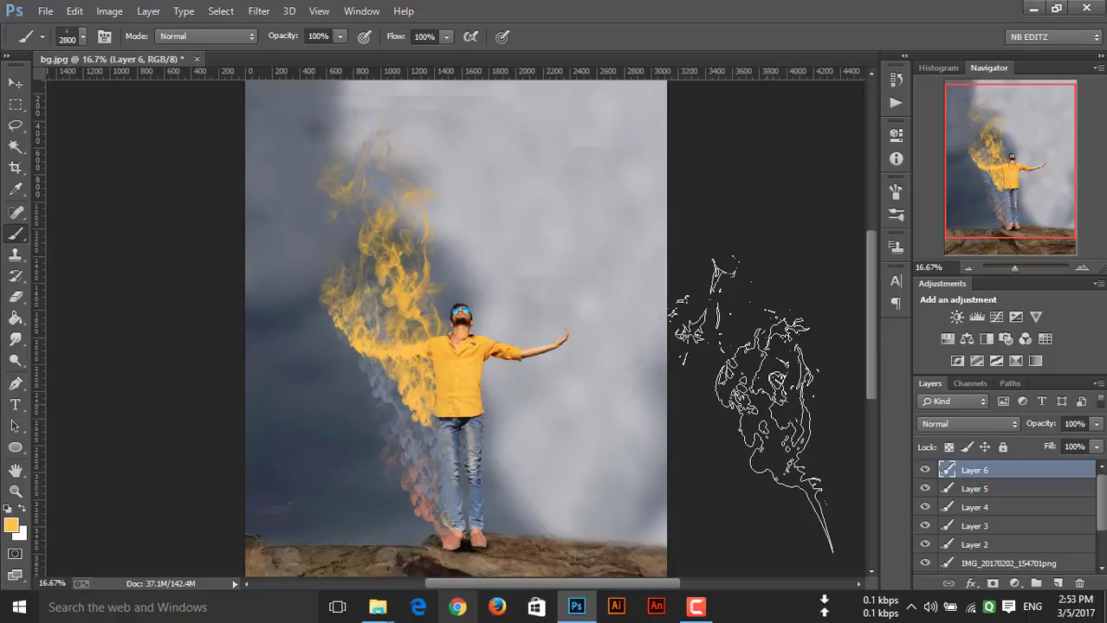
{"action": "left_click", "coordinate": [312, 212]}
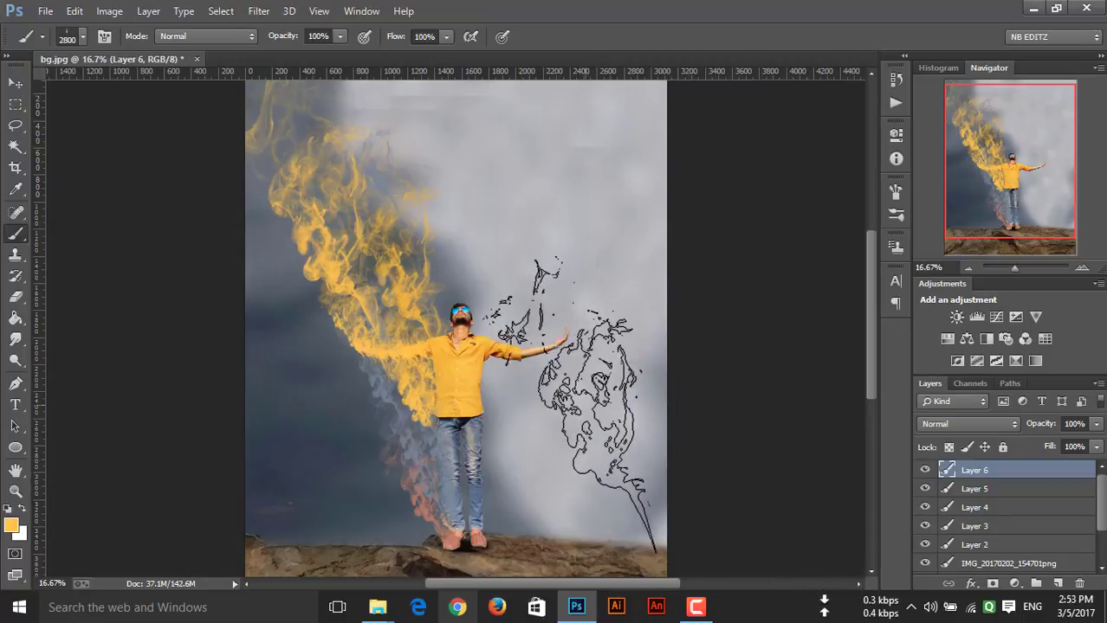
{"action": "left_click", "coordinate": [970, 268]}
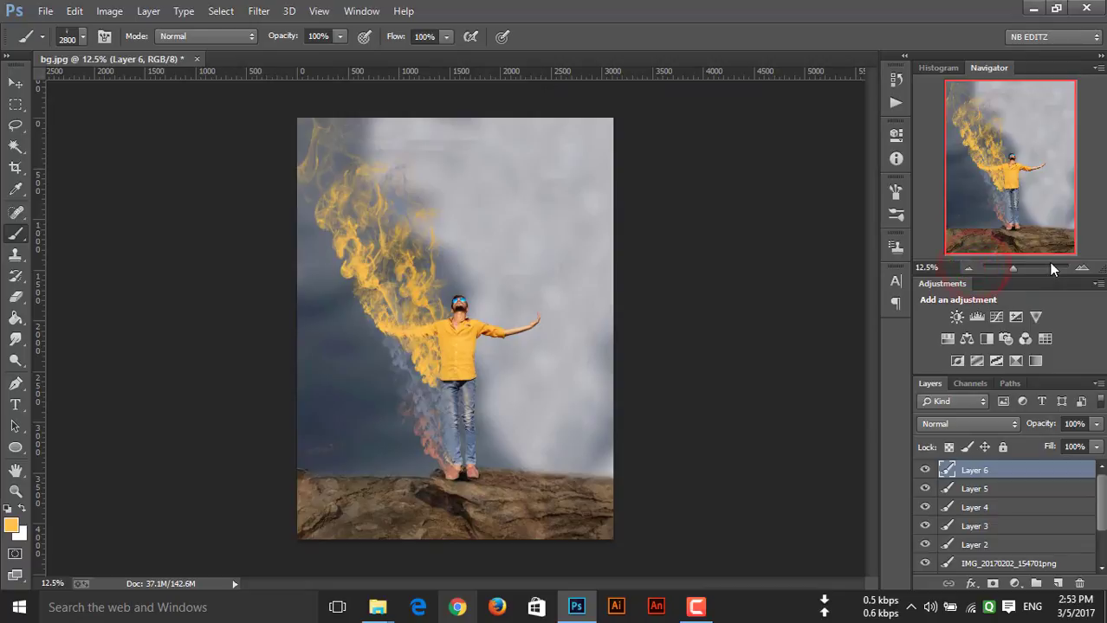
{"action": "left_click", "coordinate": [1078, 268]}
{"action": "left_click", "coordinate": [1078, 267]}
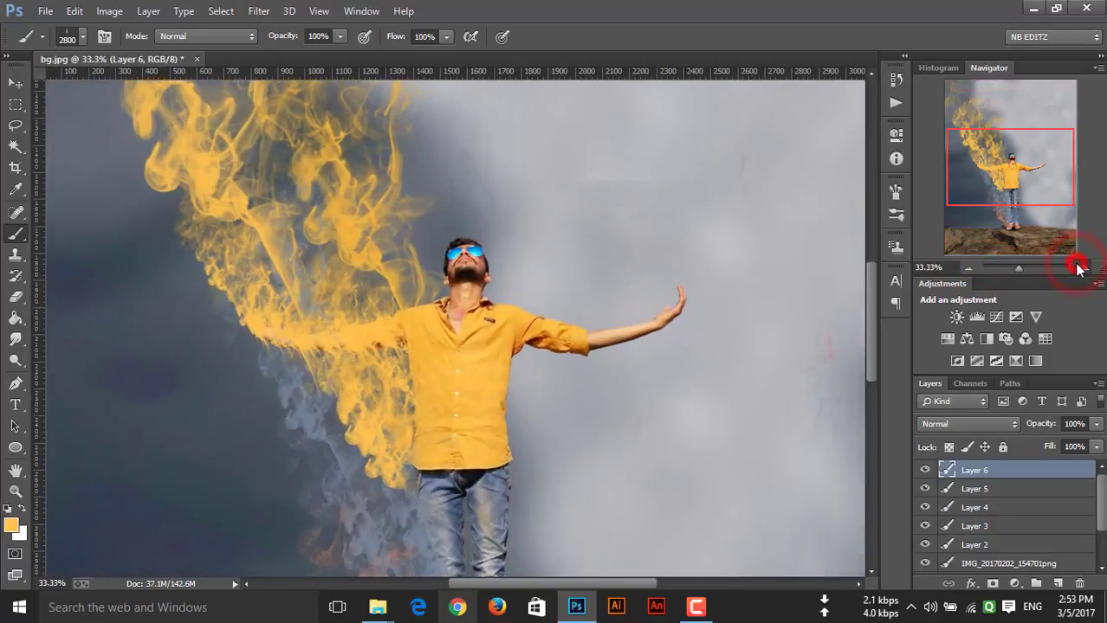
{"action": "left_click", "coordinate": [1078, 268]}
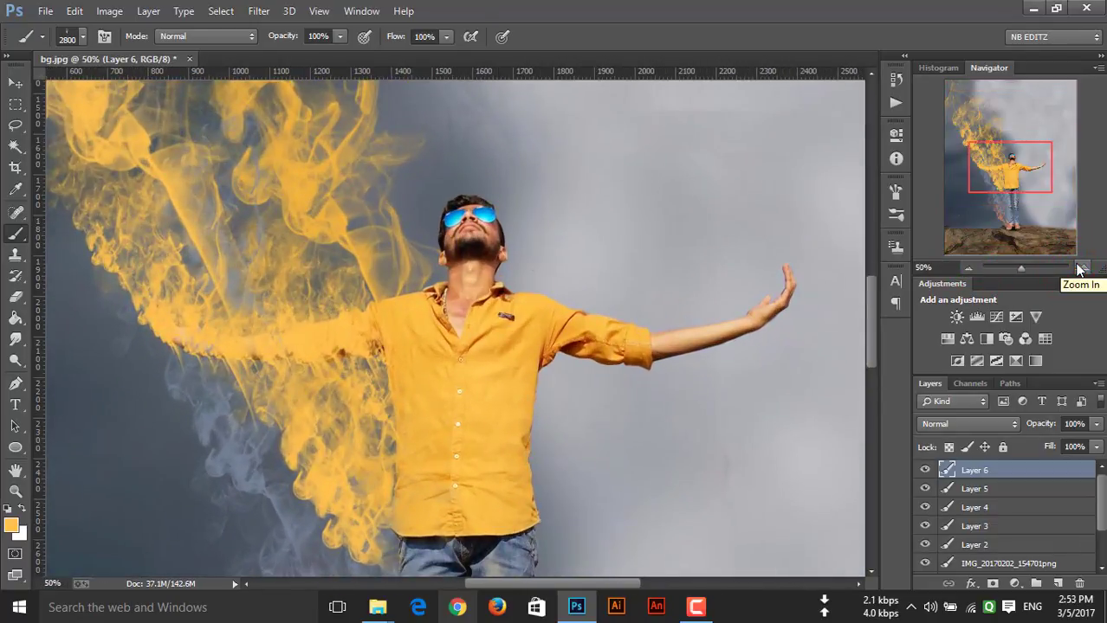
{"action": "left_click", "coordinate": [970, 268]}
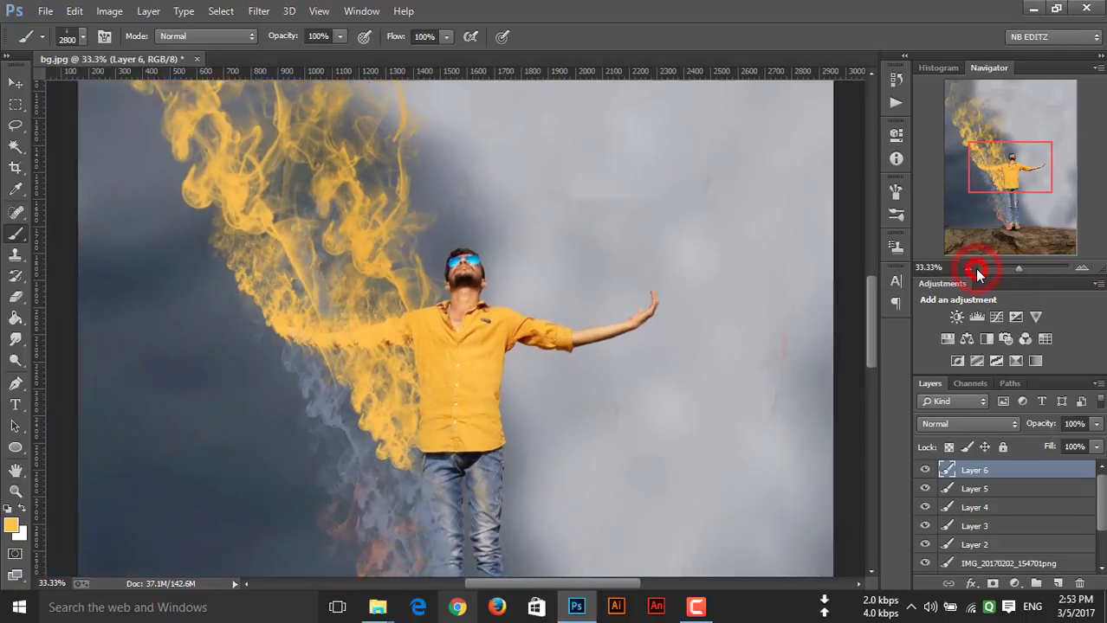
{"action": "left_click", "coordinate": [970, 269]}
{"action": "left_click", "coordinate": [970, 269]}
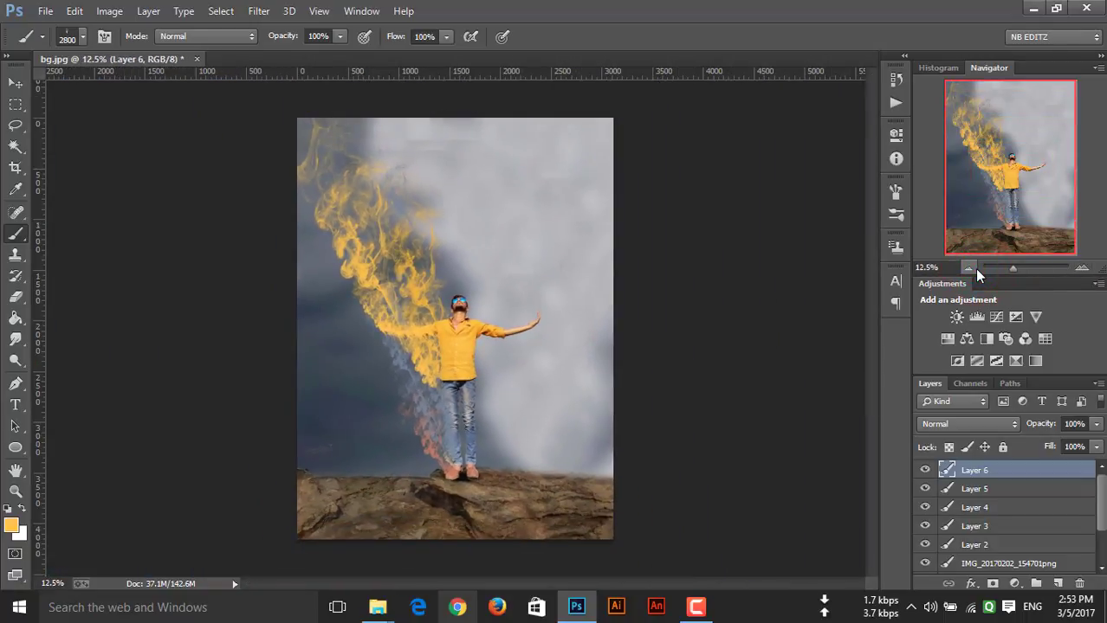
{"action": "left_click", "coordinate": [990, 564]}
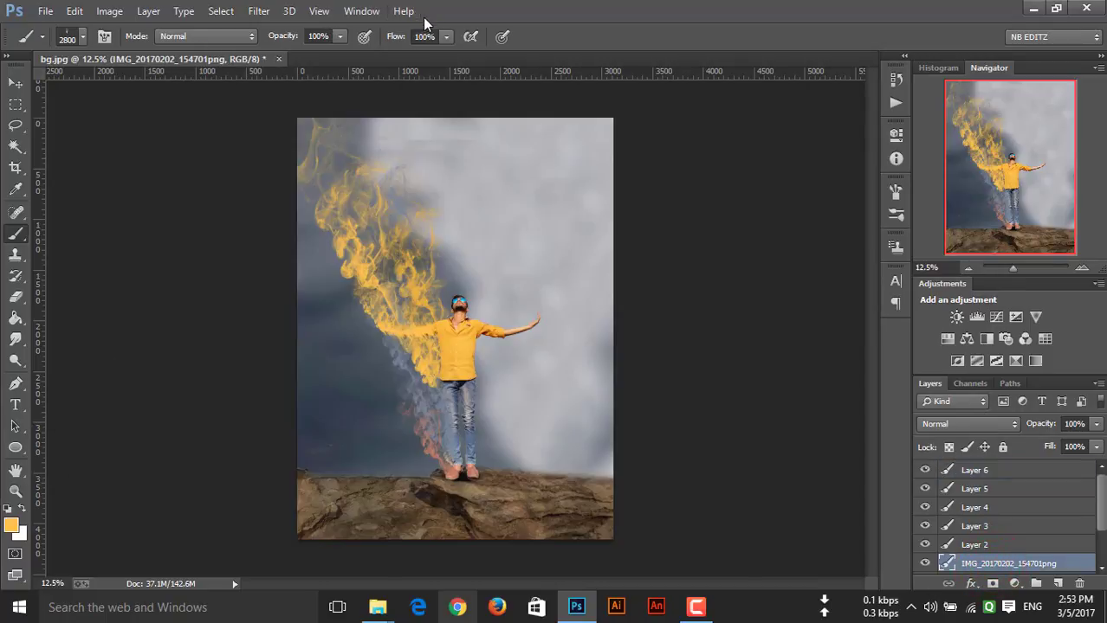
Camera Raw the man: Clarity +88, Contrast -23, Highlights -11, Shadows +31, Whites +28, Blacks -23.
{"action": "left_click", "coordinate": [260, 11]}
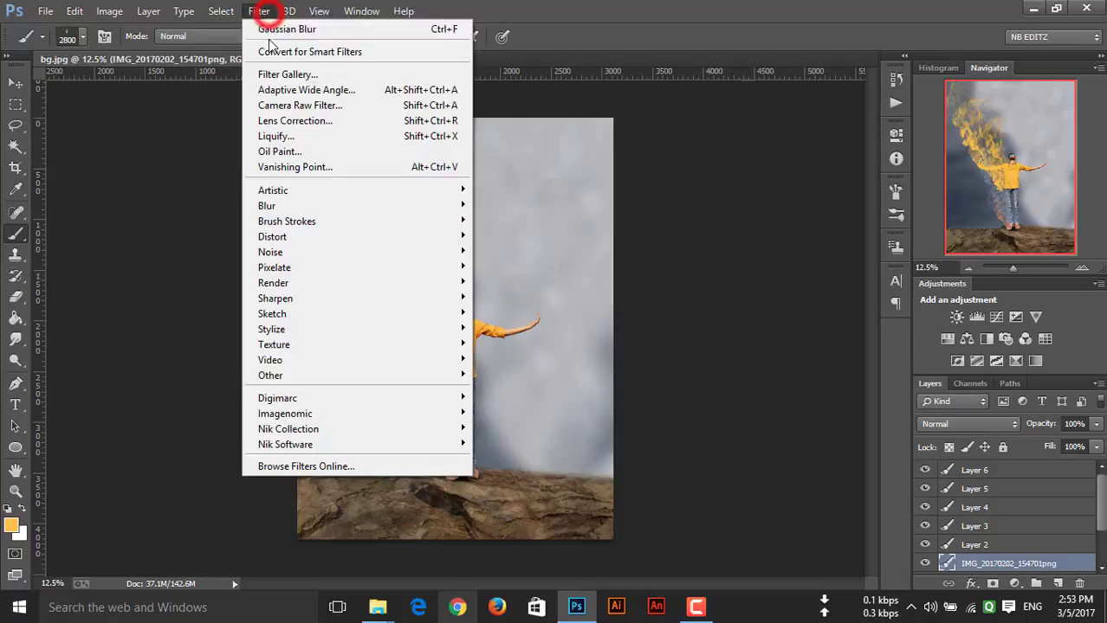
{"action": "left_click", "coordinate": [275, 106]}
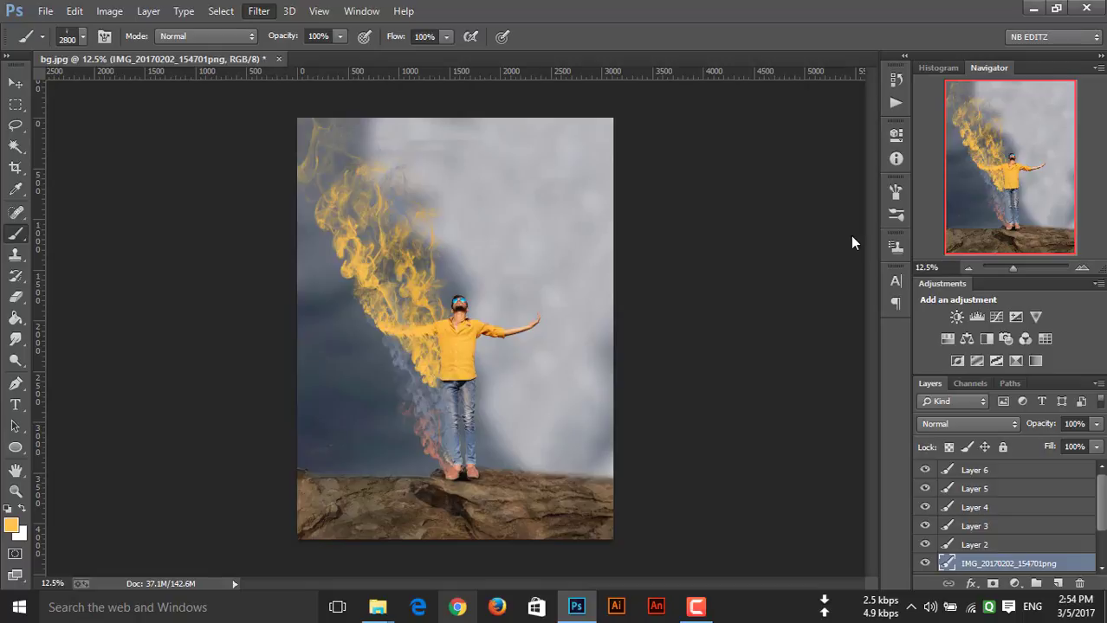
{"action": "key", "text": "ctrl+shift+a"}
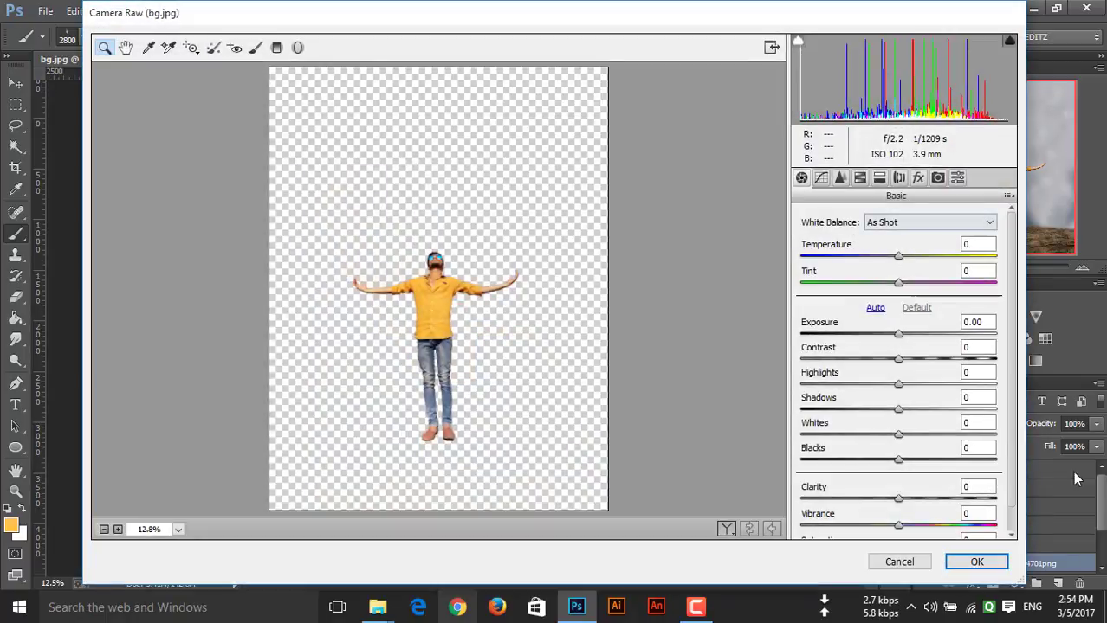
{"action": "left_click_drag", "start_coordinate": [898, 499], "coordinate": [982, 500]}
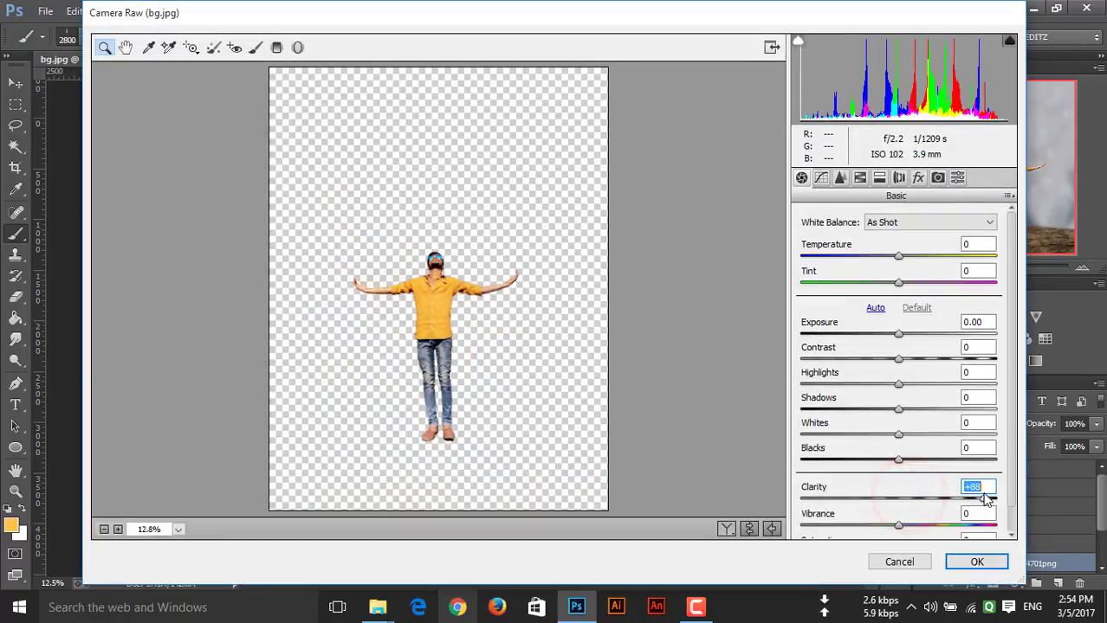
{"action": "mouse_move", "coordinate": [898, 460]}
{"action": "left_mouse_down"}
{"action": "mouse_move", "coordinate": [940, 469]}
{"action": "mouse_move", "coordinate": [886, 472]}
{"action": "left_mouse_up"}
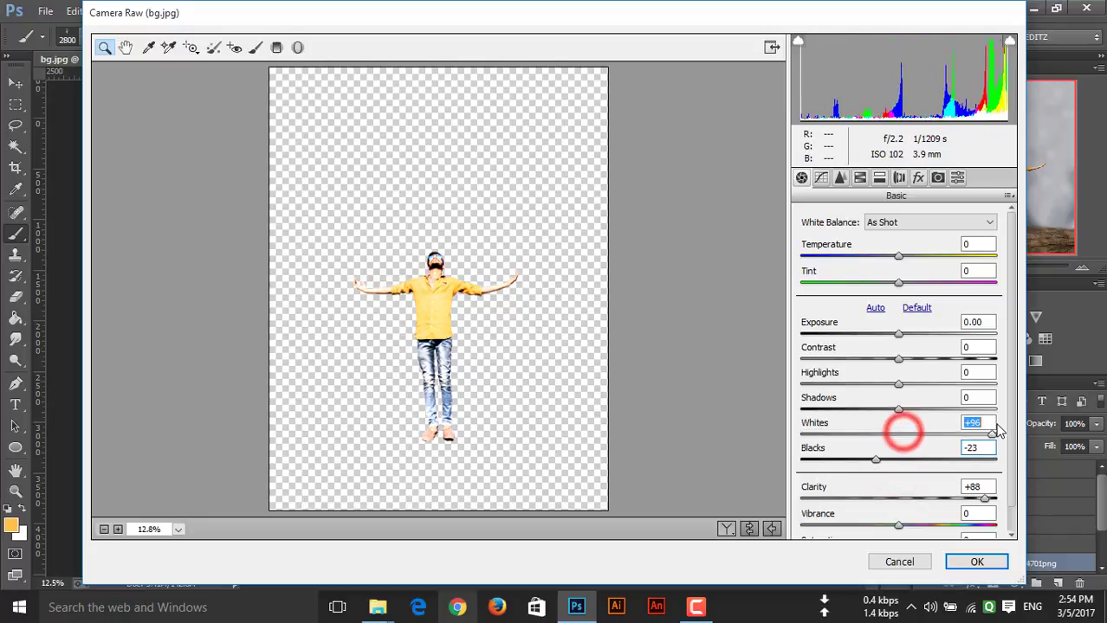
{"action": "mouse_move", "coordinate": [910, 435]}
{"action": "left_mouse_down"}
{"action": "mouse_move", "coordinate": [940, 433]}
{"action": "mouse_move", "coordinate": [925, 436]}
{"action": "mouse_move", "coordinate": [925, 403]}
{"action": "mouse_move", "coordinate": [848, 390]}
{"action": "mouse_move", "coordinate": [902, 381]}
{"action": "mouse_move", "coordinate": [875, 359]}
{"action": "mouse_move", "coordinate": [900, 392]}
{"action": "mouse_move", "coordinate": [887, 385]}
{"action": "left_mouse_up"}
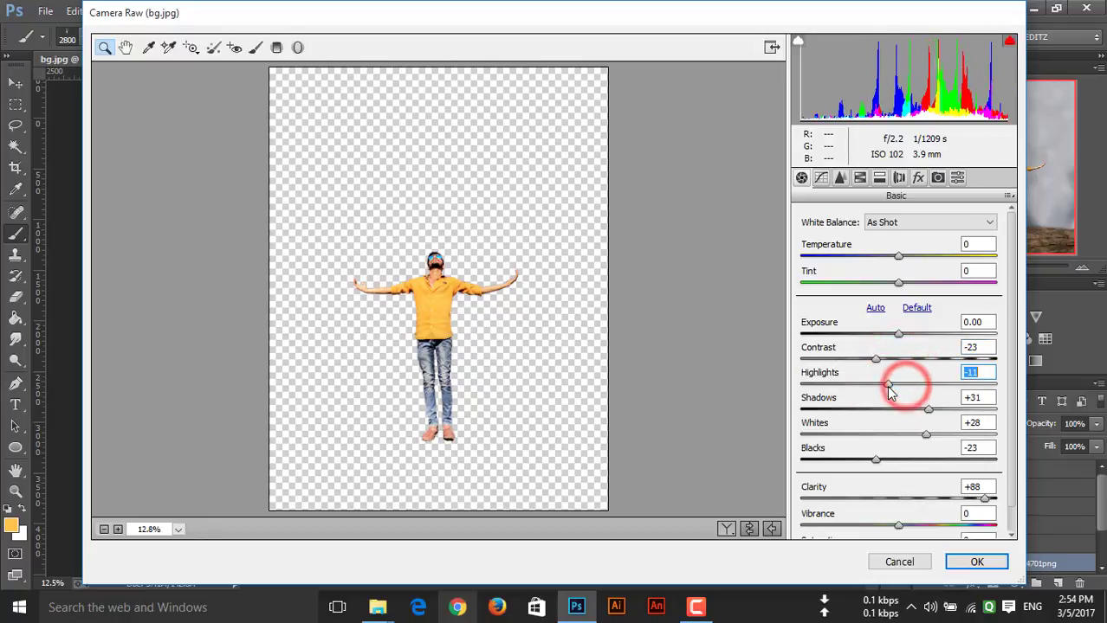
{"action": "left_click", "coordinate": [920, 409]}
{"action": "left_click", "coordinate": [976, 562]}
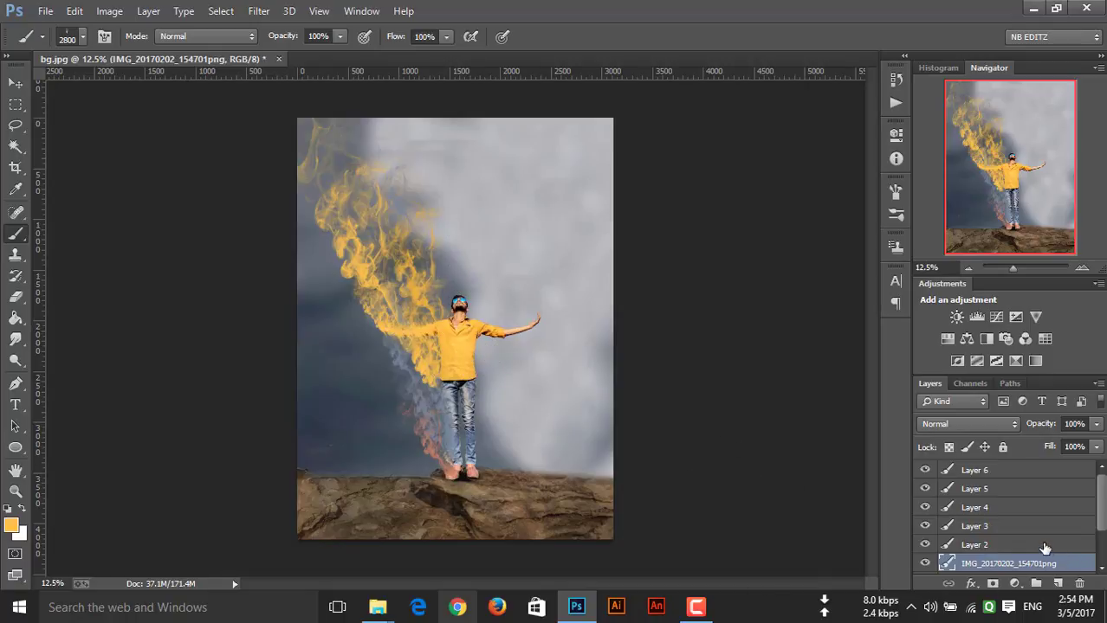
Merge smoke Layers 2 through 6 into a single Layer 6.
{"action": "left_click", "coordinate": [1044, 546]}
{"action": "left_click", "coordinate": [1015, 527], "text": "ctrl"}
{"action": "left_click", "coordinate": [994, 490], "text": "ctrl"}
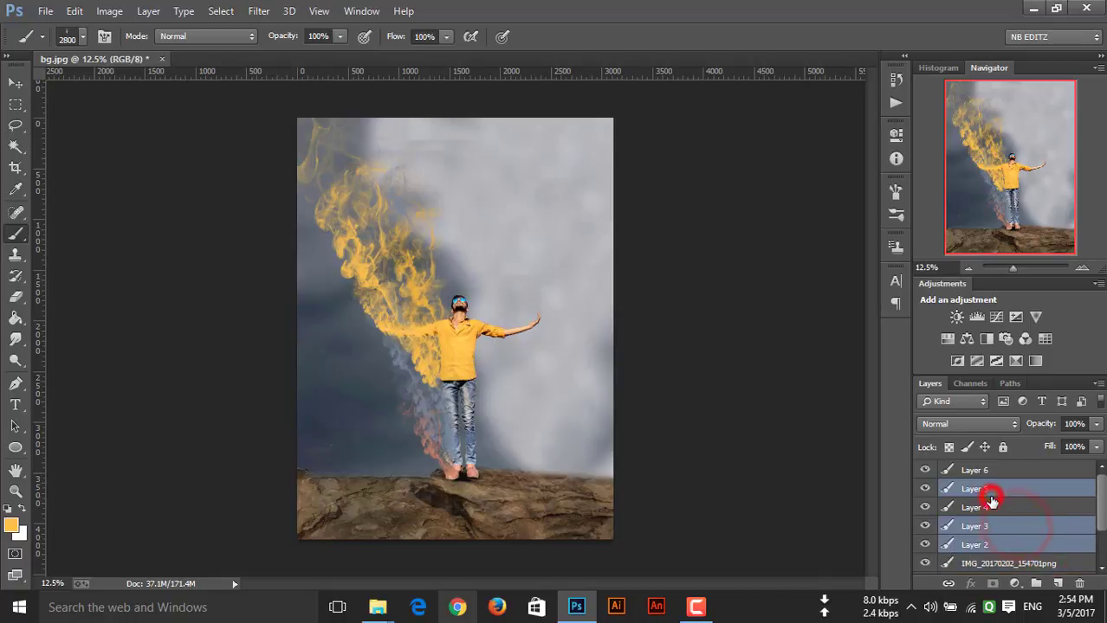
{"action": "left_click", "coordinate": [990, 509], "text": "ctrl"}
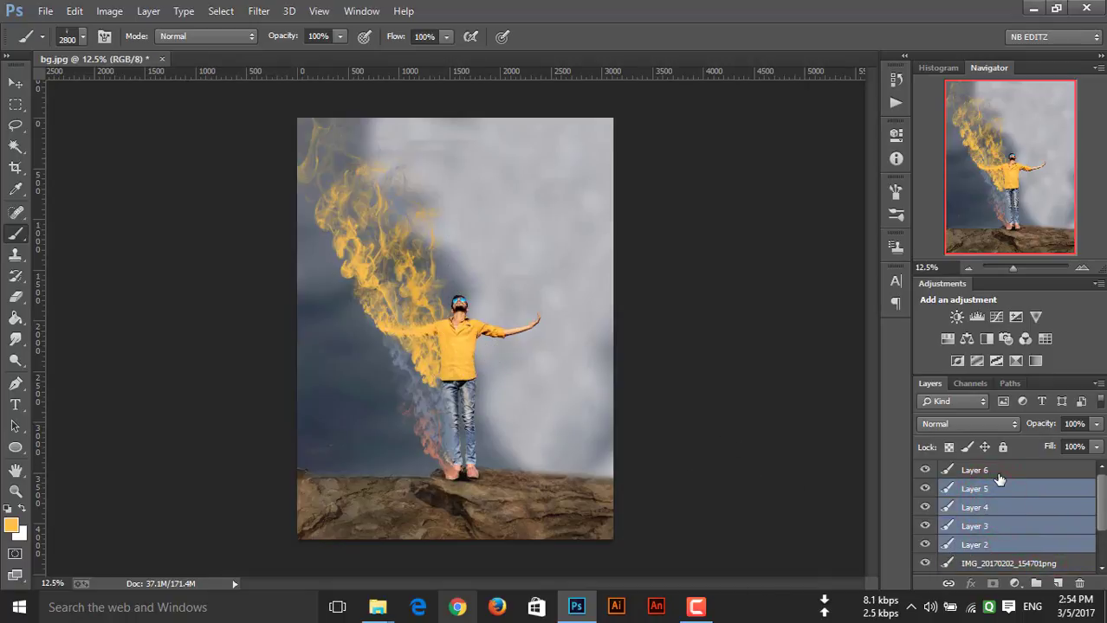
{"action": "left_click", "coordinate": [999, 472], "text": "ctrl"}
{"action": "right_click", "coordinate": [1001, 472]}
{"action": "left_click", "coordinate": [785, 461]}
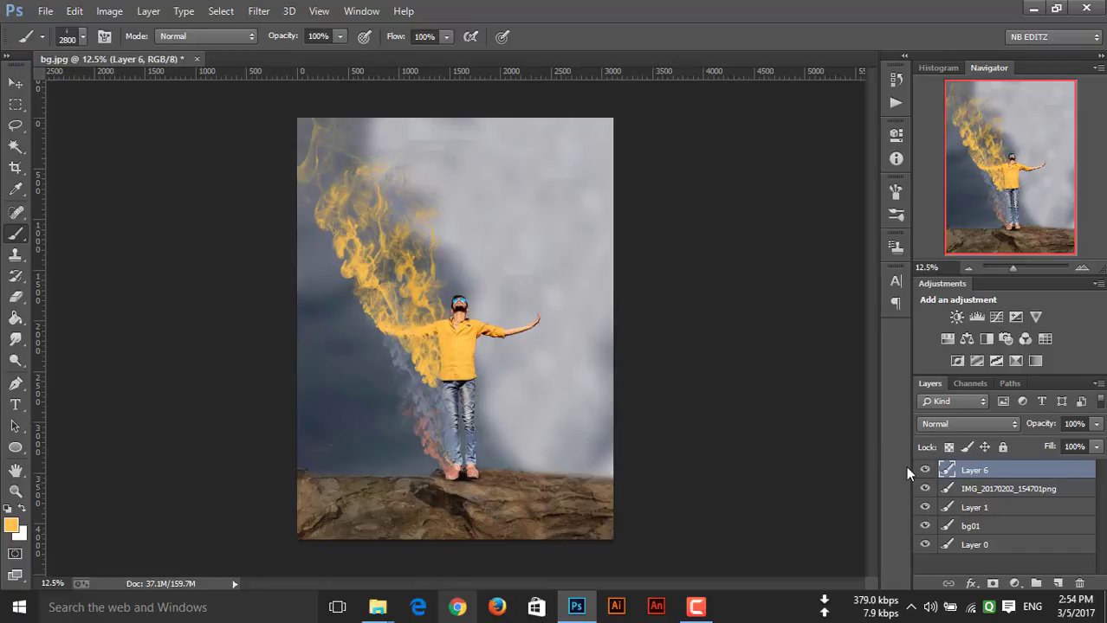
Merge Layer 1, bg01 and Layer 0 into a single background Layer 1.
{"action": "left_click", "coordinate": [1002, 492]}
{"action": "left_click", "coordinate": [971, 509]}
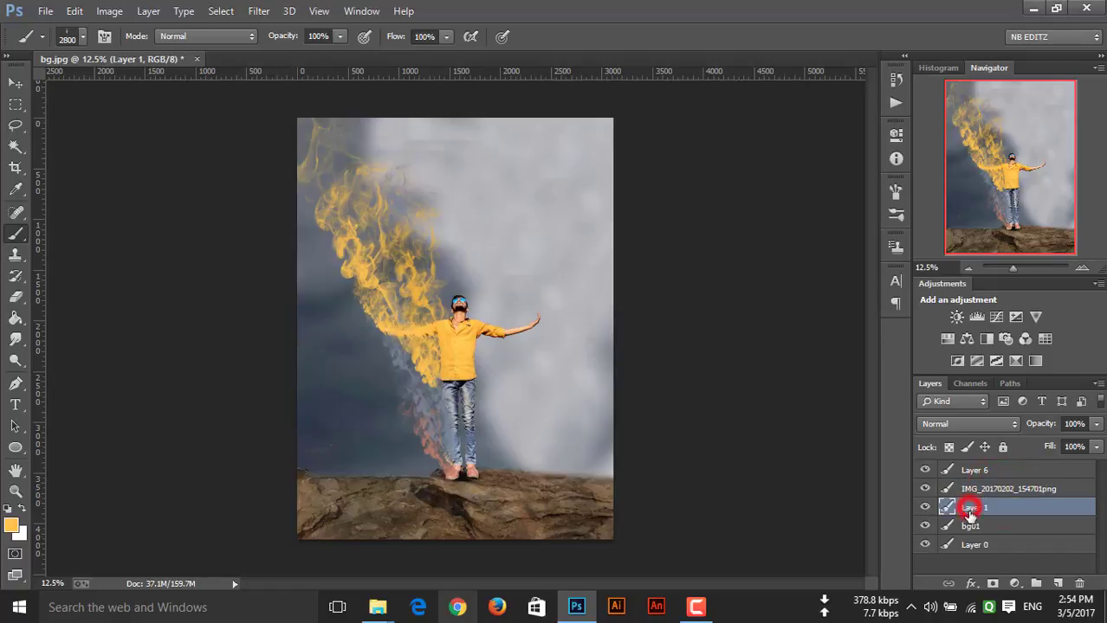
{"action": "left_click", "coordinate": [971, 527], "text": "shift"}
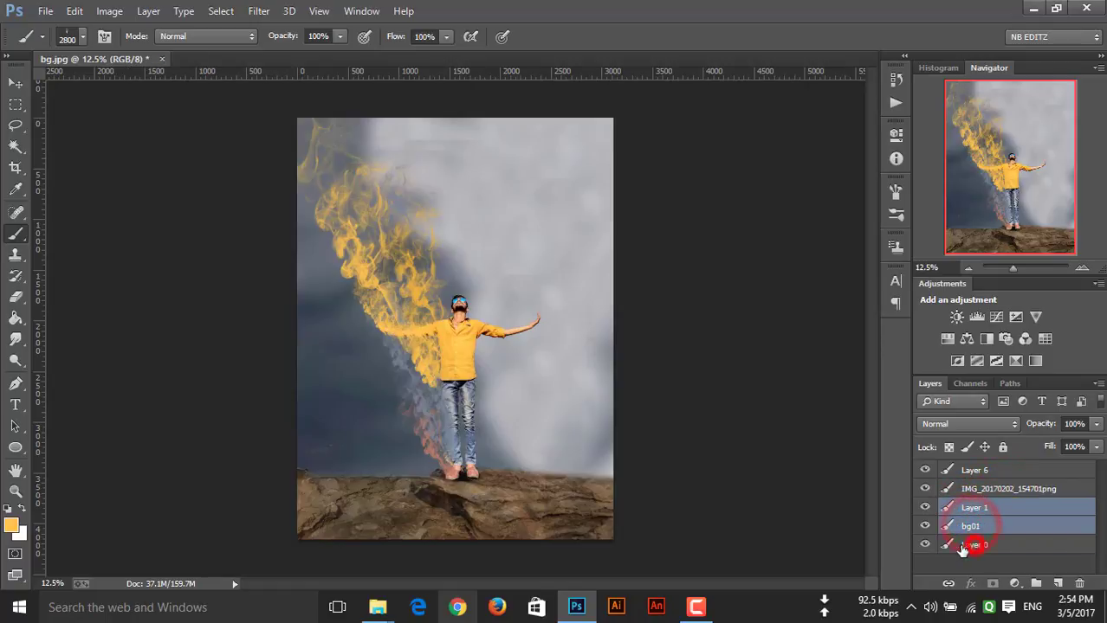
{"action": "left_click", "coordinate": [970, 546], "text": "shift"}
{"action": "left_click", "coordinate": [925, 546]}
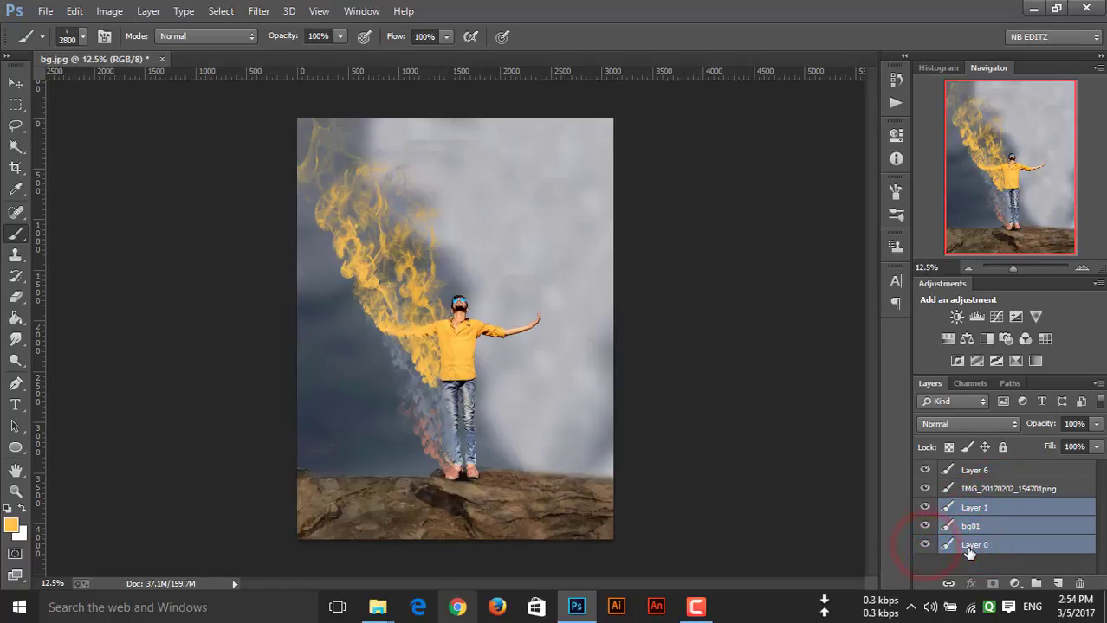
{"action": "right_click", "coordinate": [969, 551]}
{"action": "left_click", "coordinate": [829, 422]}
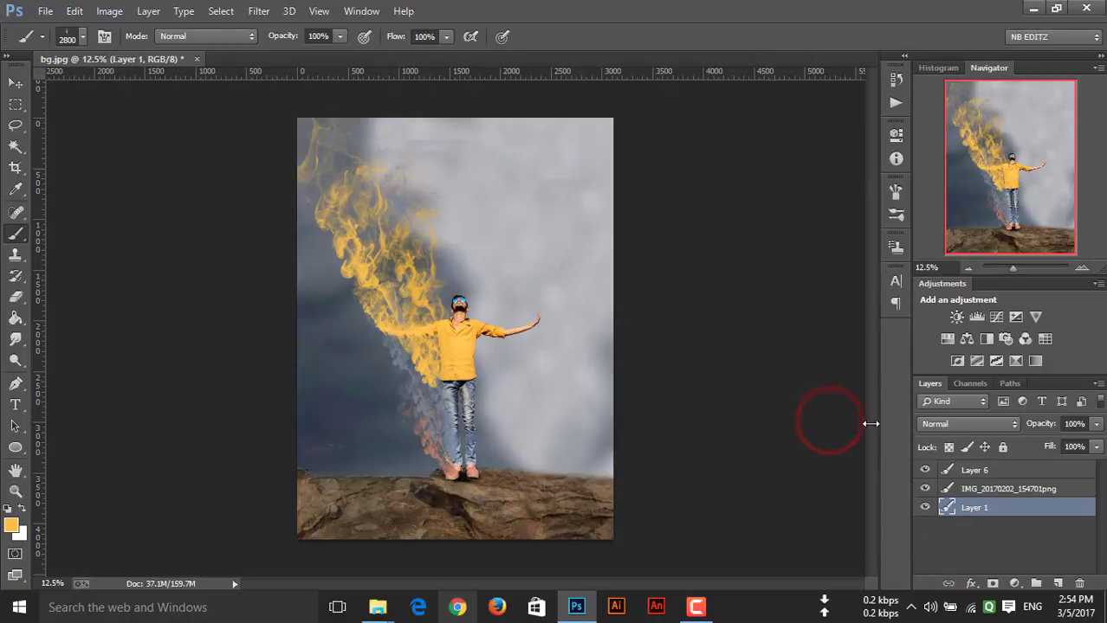
{"action": "left_click", "coordinate": [258, 11]}
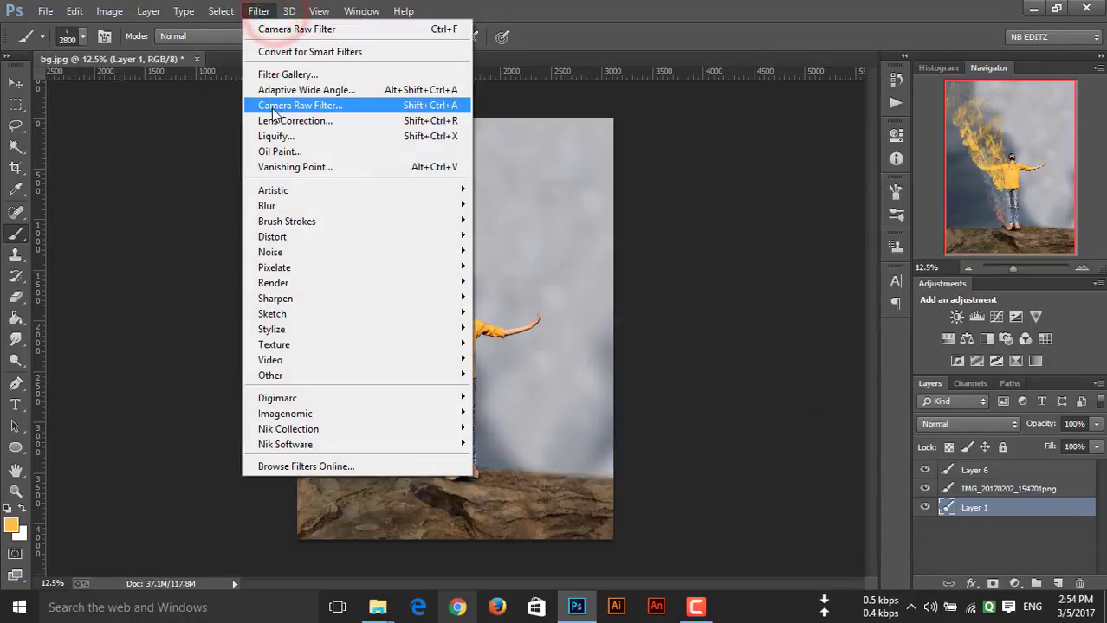
Camera Raw the background Layer 1: Clarity +100, Vibrance +50, Whites -18, Blacks +26, Shadows -45.
{"action": "left_click", "coordinate": [273, 108]}
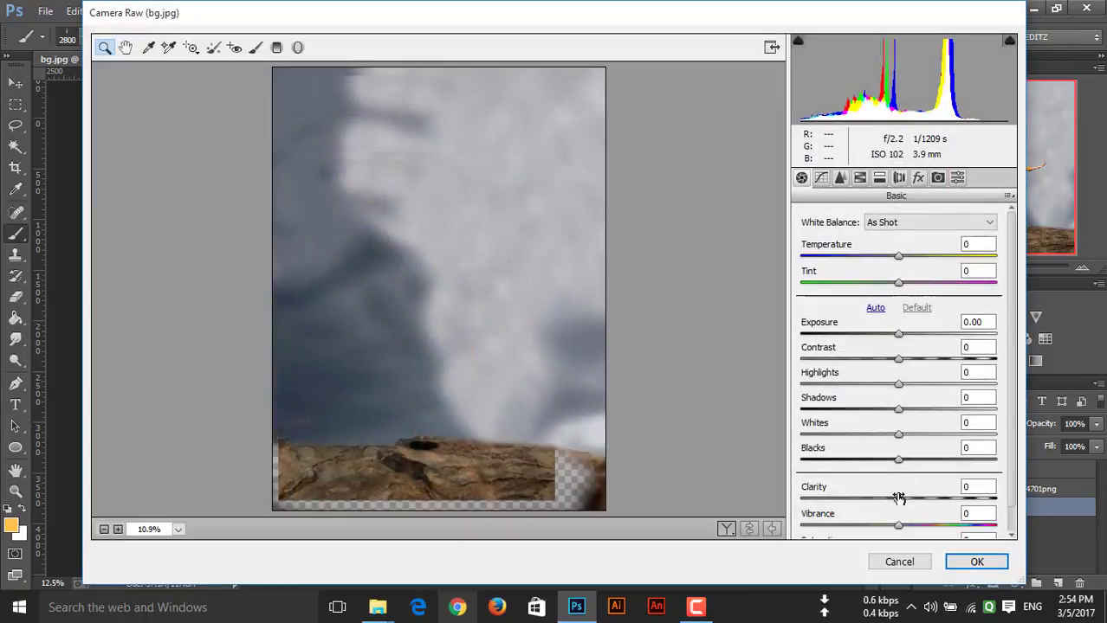
{"action": "left_click_drag", "start_coordinate": [898, 498], "coordinate": [1021, 516]}
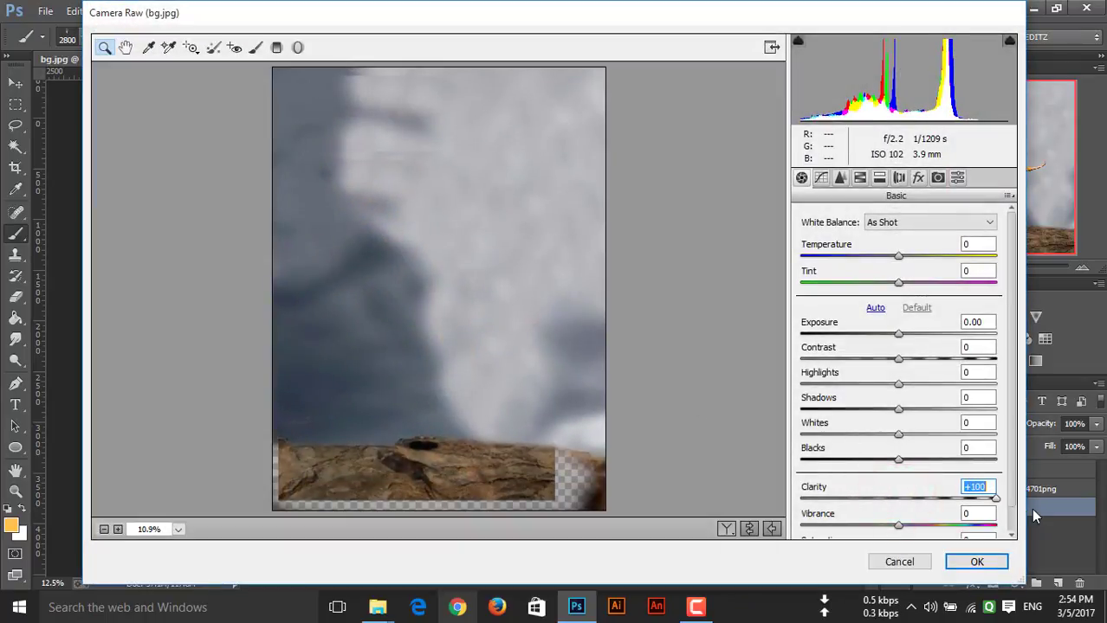
{"action": "left_click_drag", "start_coordinate": [915, 525], "coordinate": [946, 525]}
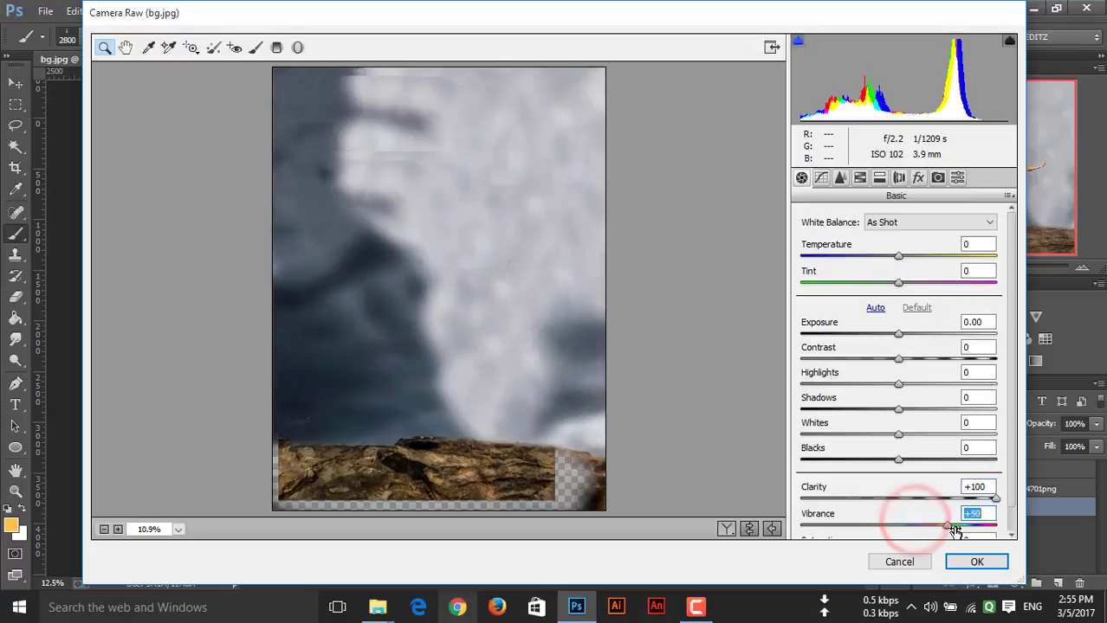
{"action": "mouse_move", "coordinate": [887, 458]}
{"action": "left_mouse_down"}
{"action": "mouse_move", "coordinate": [851, 461]}
{"action": "mouse_move", "coordinate": [869, 459]}
{"action": "mouse_move", "coordinate": [880, 436]}
{"action": "mouse_move", "coordinate": [923, 460]}
{"action": "left_mouse_up"}
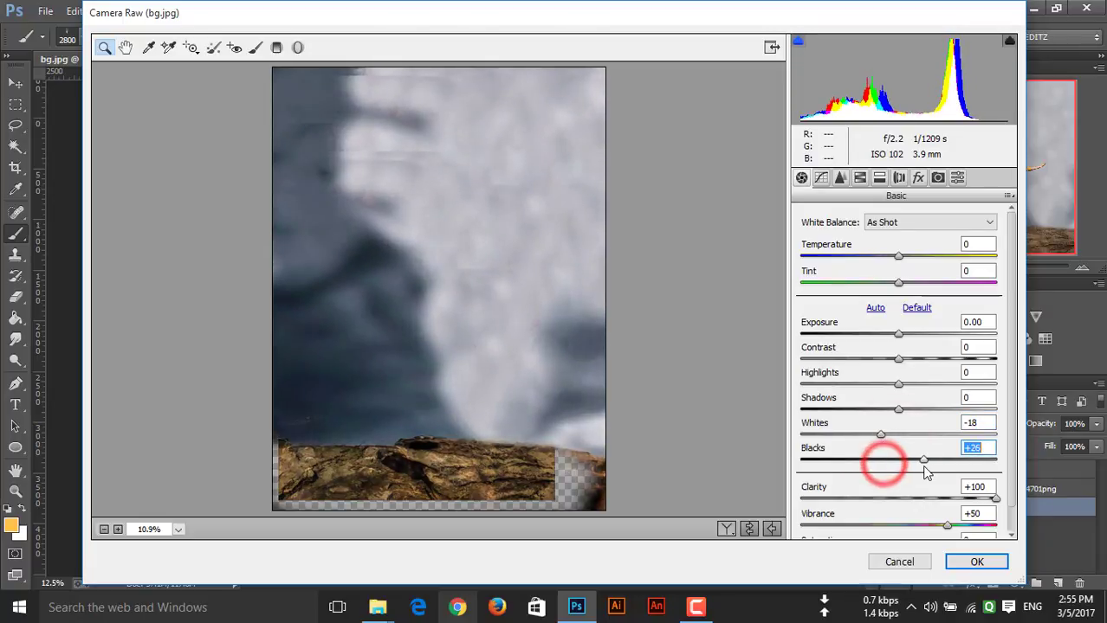
{"action": "mouse_move", "coordinate": [907, 409]}
{"action": "left_mouse_down"}
{"action": "mouse_move", "coordinate": [975, 408]}
{"action": "mouse_move", "coordinate": [855, 408]}
{"action": "left_mouse_up"}
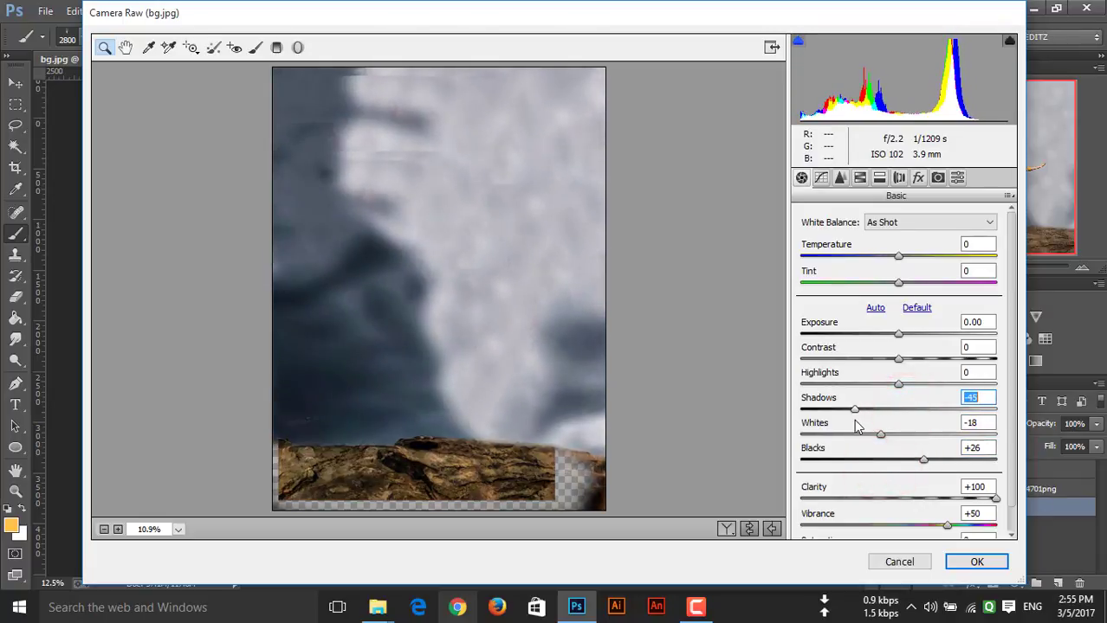
{"action": "left_click", "coordinate": [968, 562]}
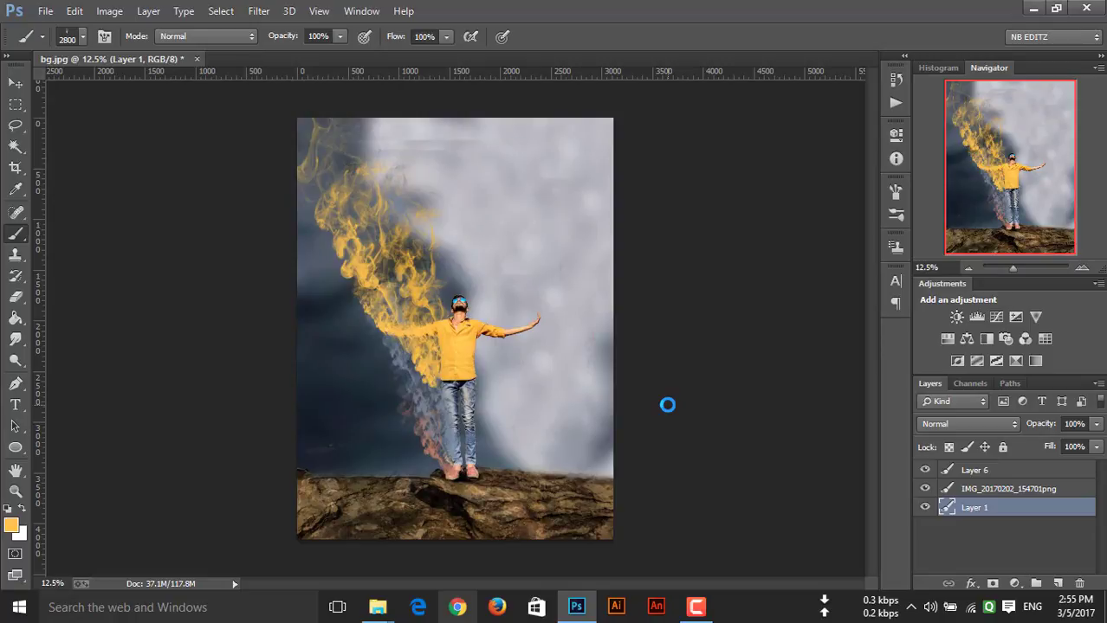
Give smoke Layer 6 a Camera Raw grade of Clarity +54 and Vibrance +40, then reselect Layer 1.
{"action": "left_click", "coordinate": [976, 472]}
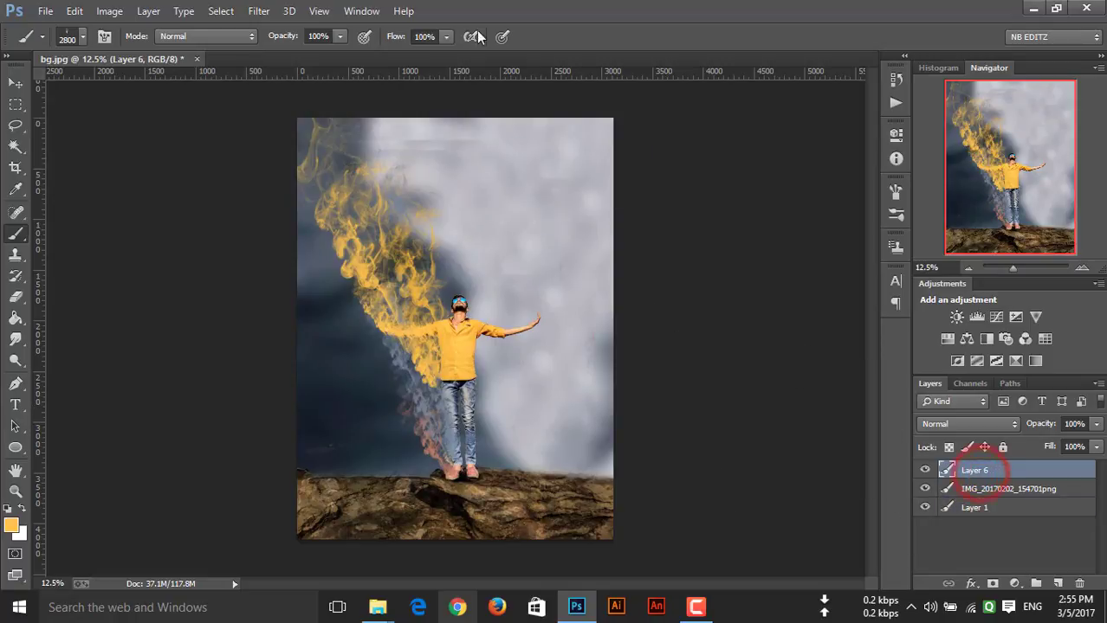
{"action": "left_click", "coordinate": [259, 10]}
{"action": "left_click", "coordinate": [279, 104]}
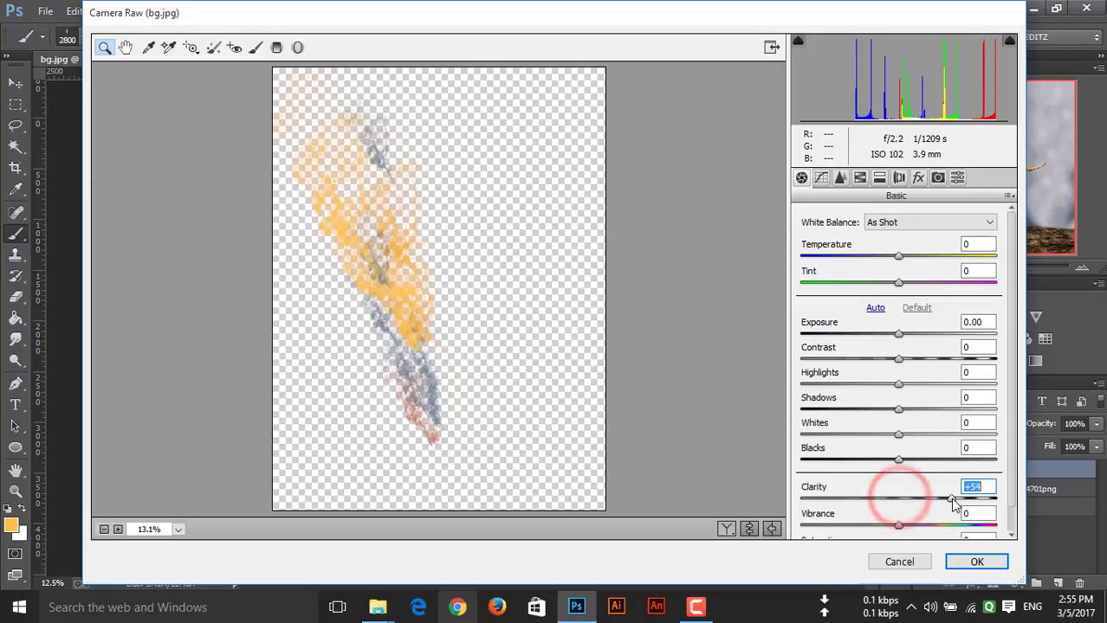
{"action": "left_click_drag", "start_coordinate": [901, 501], "coordinate": [951, 499]}
{"action": "left_click_drag", "start_coordinate": [898, 526], "coordinate": [934, 525]}
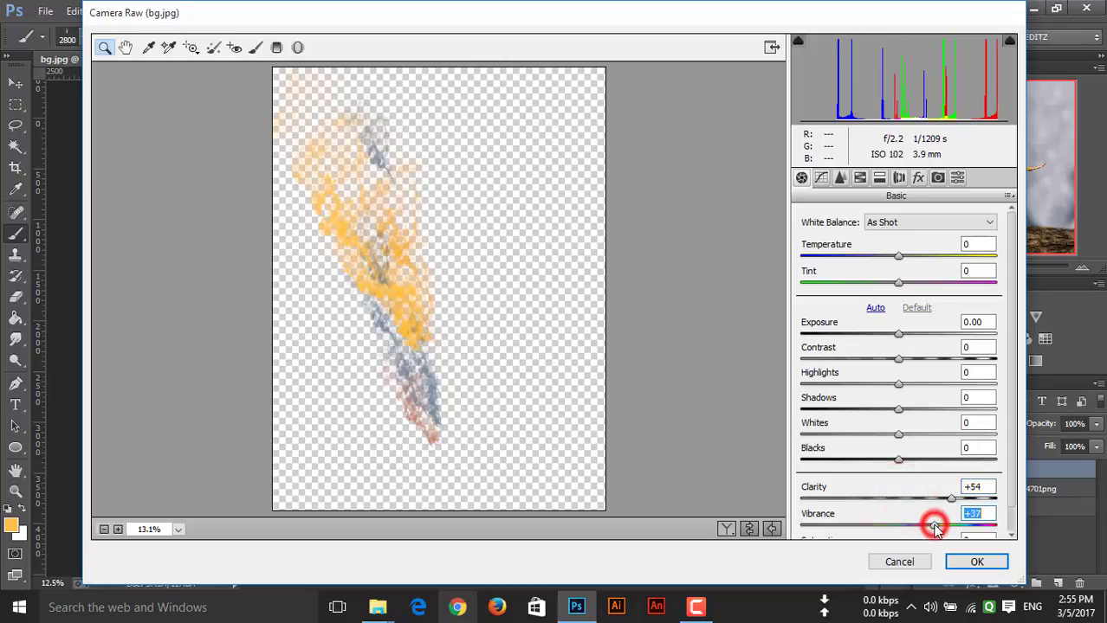
{"action": "left_click", "coordinate": [970, 561]}
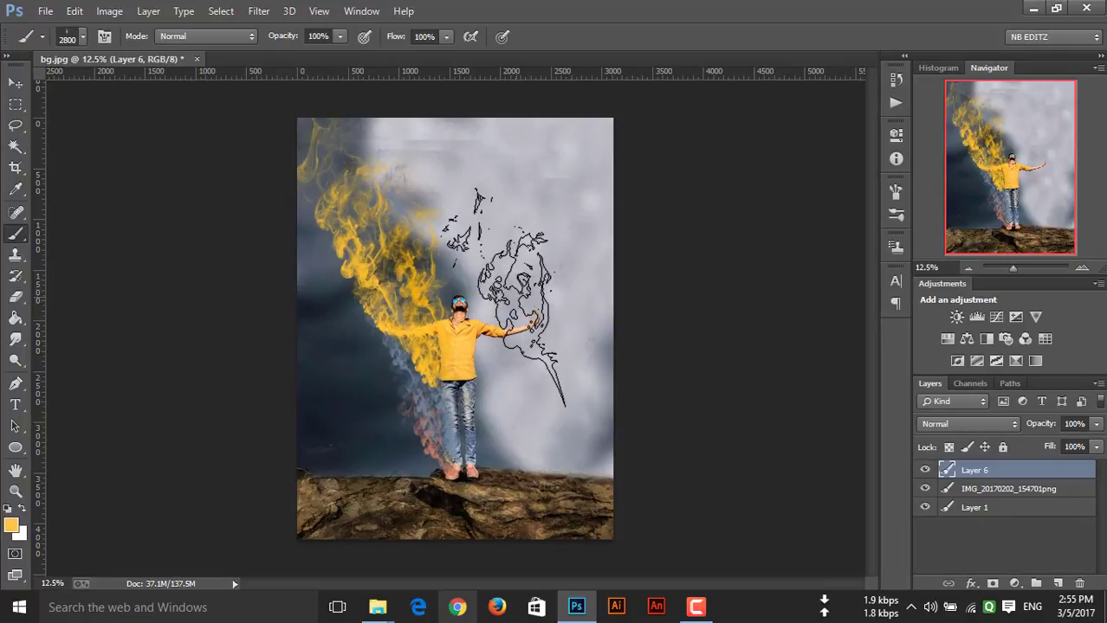
{"action": "key", "text": "alt+bracketleft"}
{"action": "key", "text": "alt+bracketleft"}
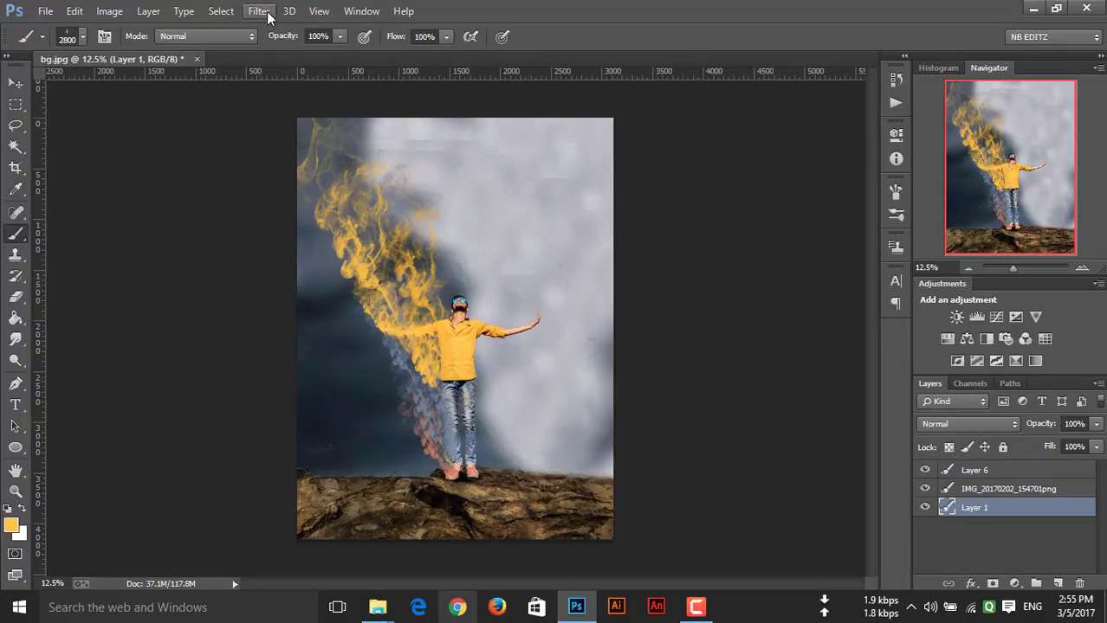
Add a little extra Camera Raw clarity to the background layer.
{"action": "left_click", "coordinate": [259, 12]}
{"action": "left_click", "coordinate": [295, 107]}
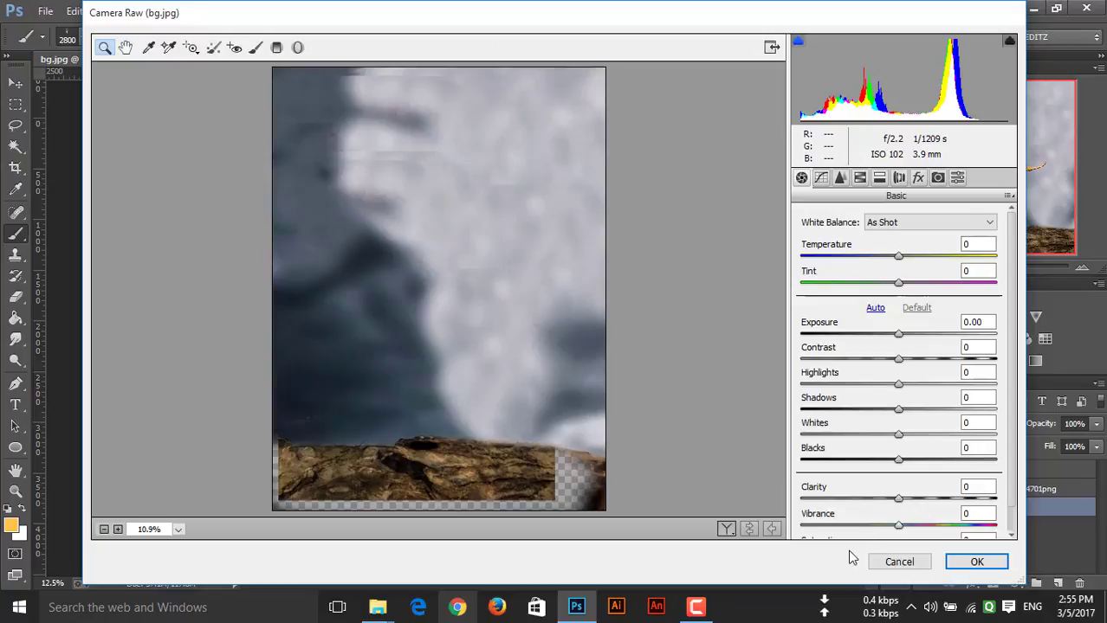
{"action": "left_click", "coordinate": [914, 498]}
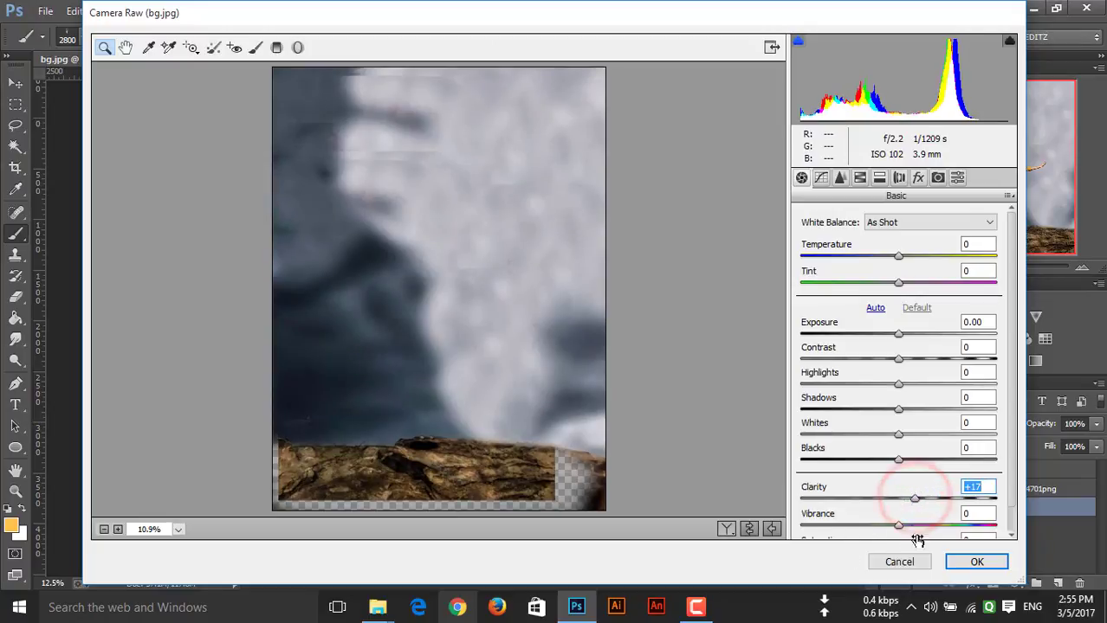
{"action": "left_click", "coordinate": [966, 561]}
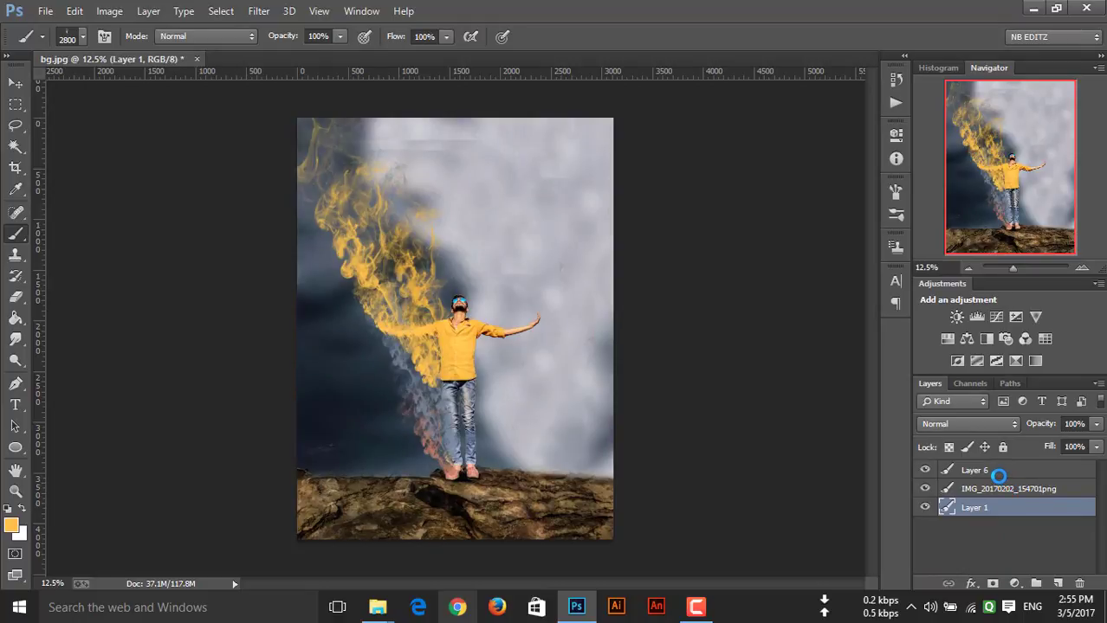
Slightly boost smoke Layer 6's vibrance and clarity in Camera Raw, then zoom out to 12.5%.
{"action": "left_click", "coordinate": [999, 477]}
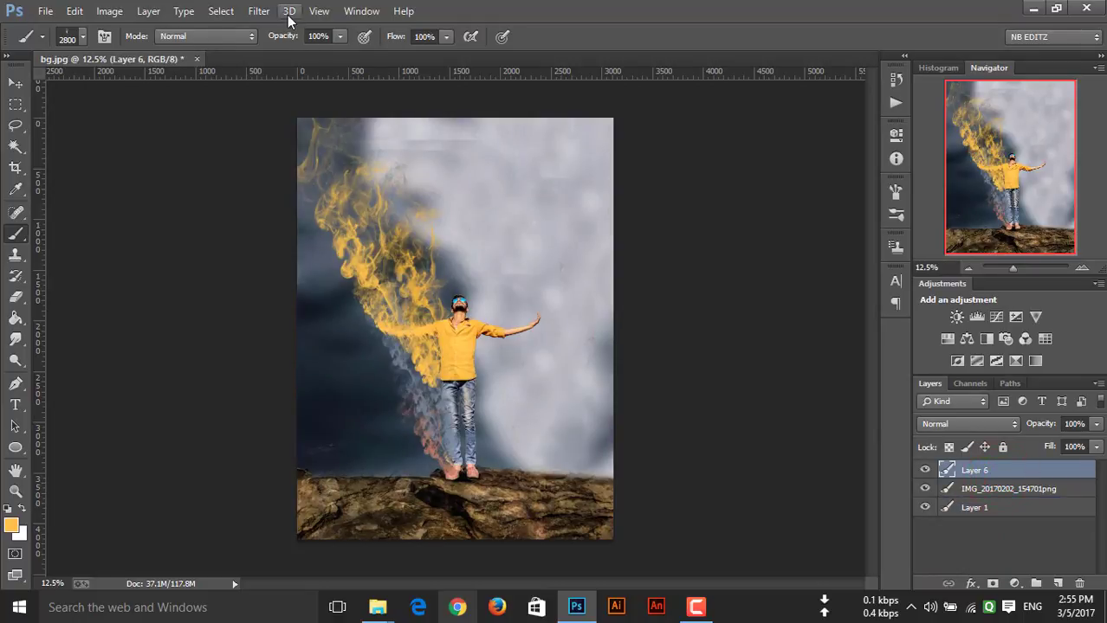
{"action": "left_click", "coordinate": [259, 11]}
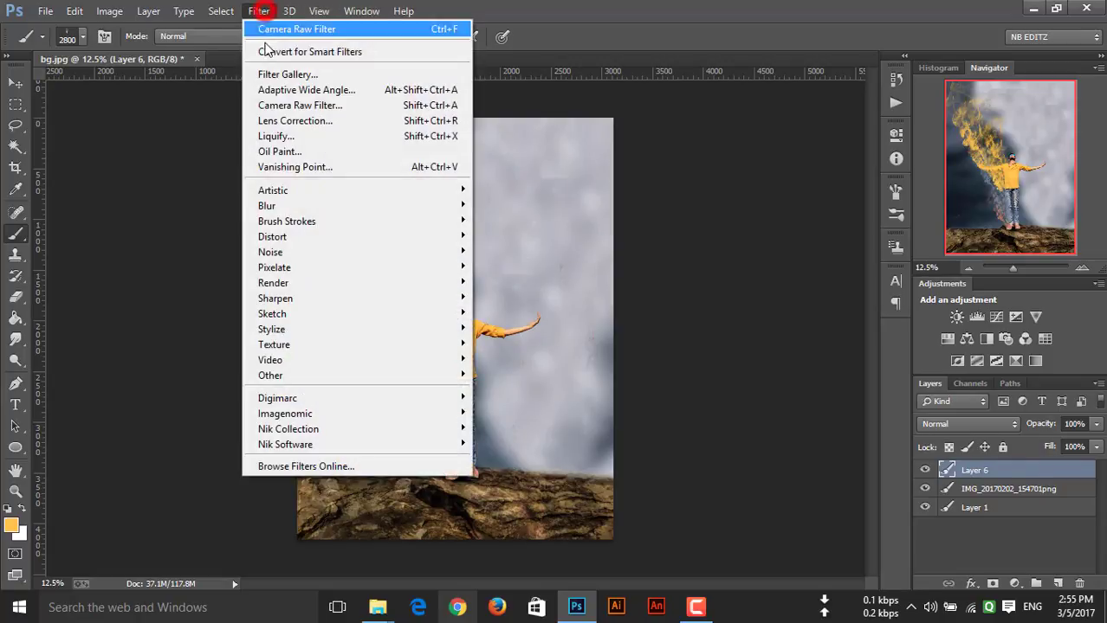
{"action": "left_click", "coordinate": [265, 105]}
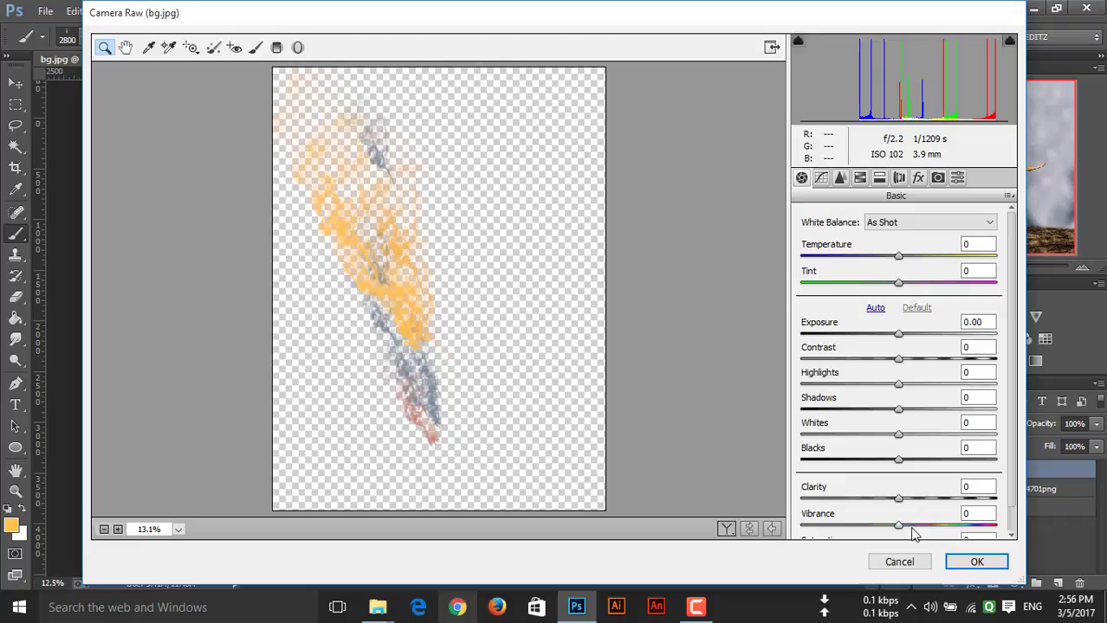
{"action": "left_click", "coordinate": [909, 526]}
{"action": "left_click", "coordinate": [907, 500]}
{"action": "left_click", "coordinate": [976, 562]}
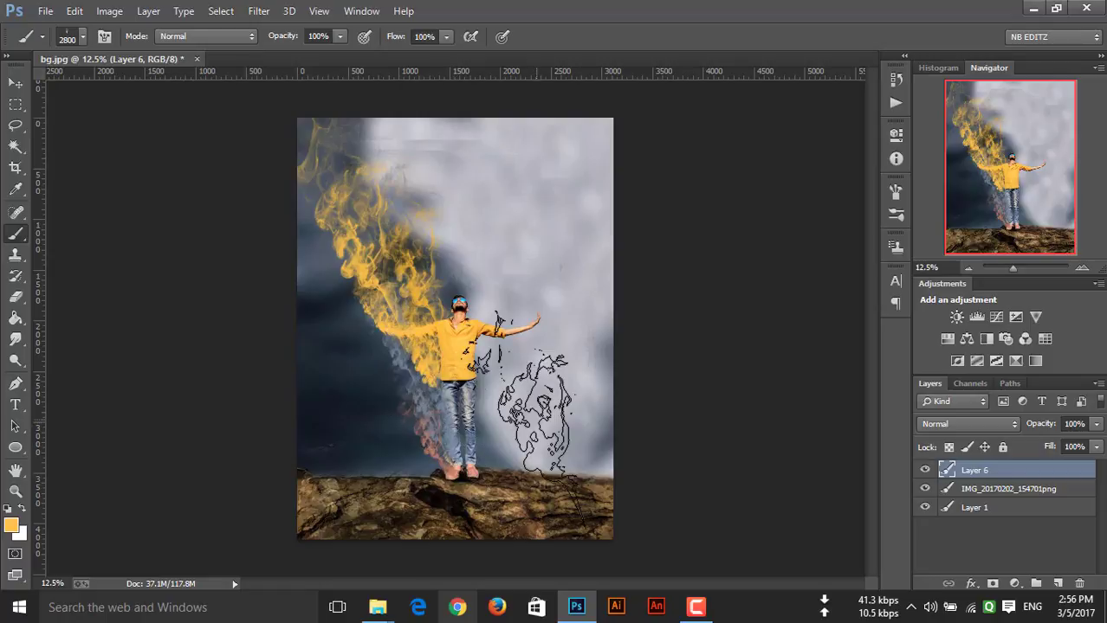
{"action": "left_click", "coordinate": [1085, 270]}
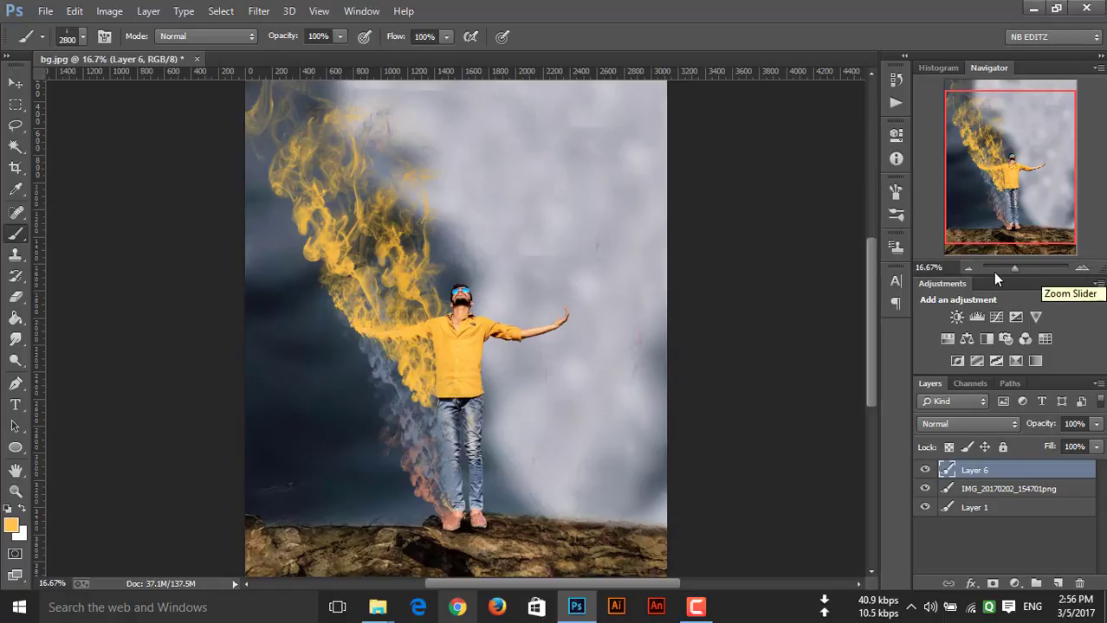
{"action": "left_click", "coordinate": [969, 269]}
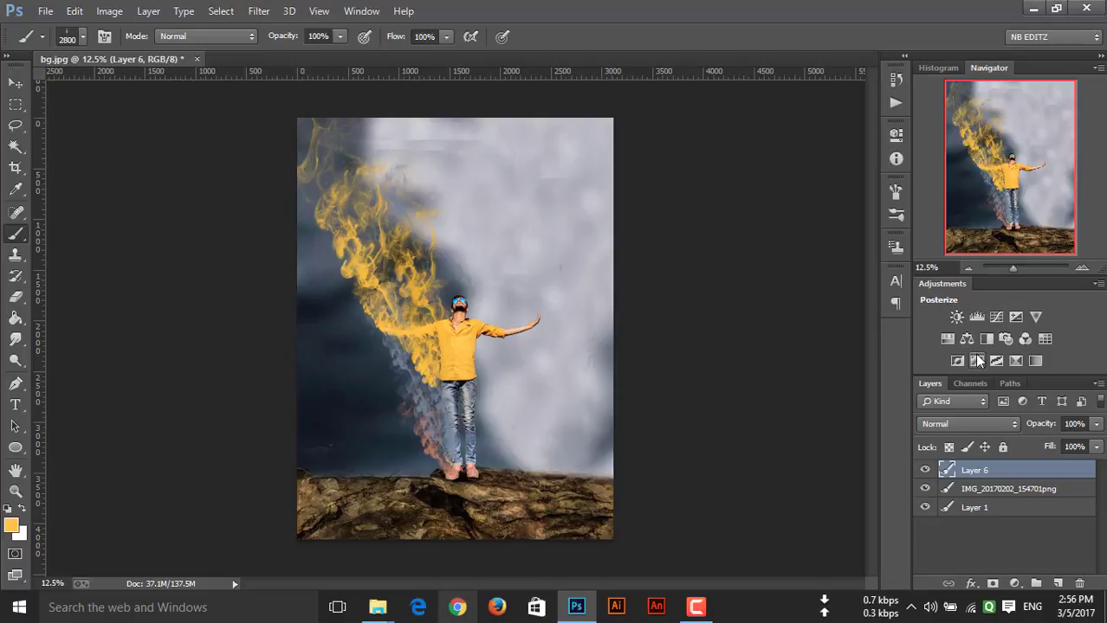
Merge Layer 6 down, flatten the image, and unlock the Background into Layer 0.
{"action": "right_click", "coordinate": [1013, 473]}
{"action": "left_click", "coordinate": [784, 465]}
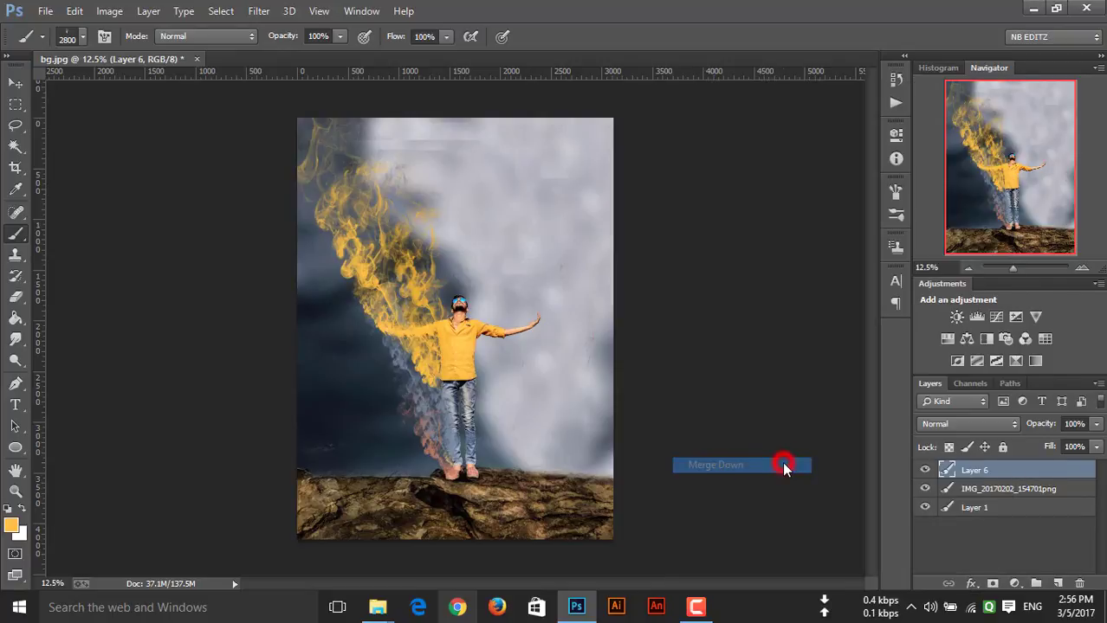
{"action": "right_click", "coordinate": [953, 477]}
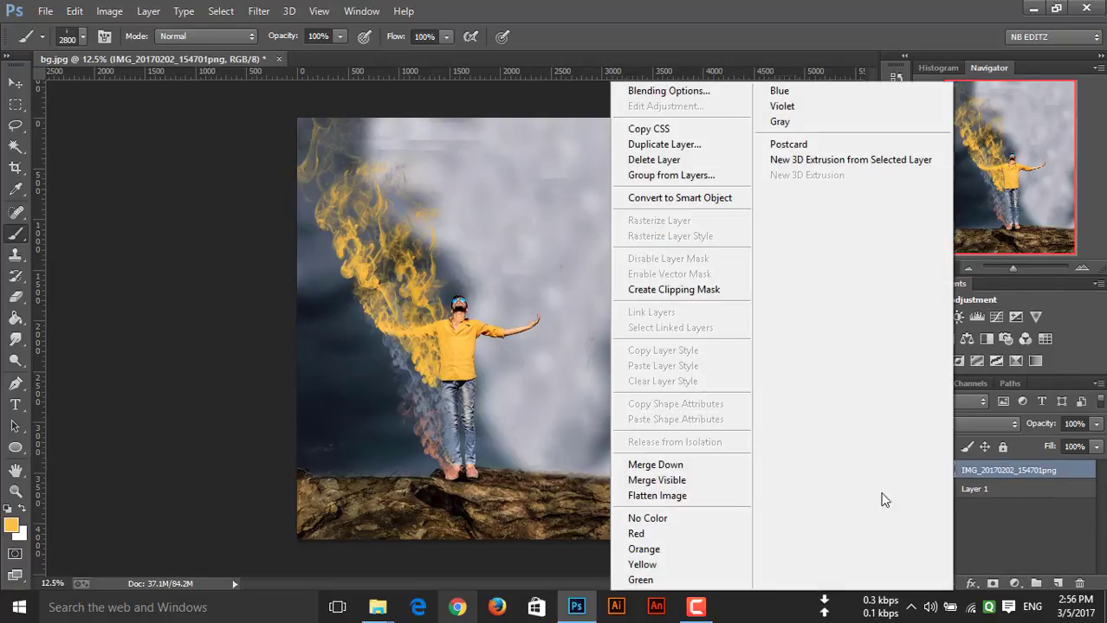
{"action": "left_click", "coordinate": [737, 494]}
{"action": "left_click", "coordinate": [1076, 470]}
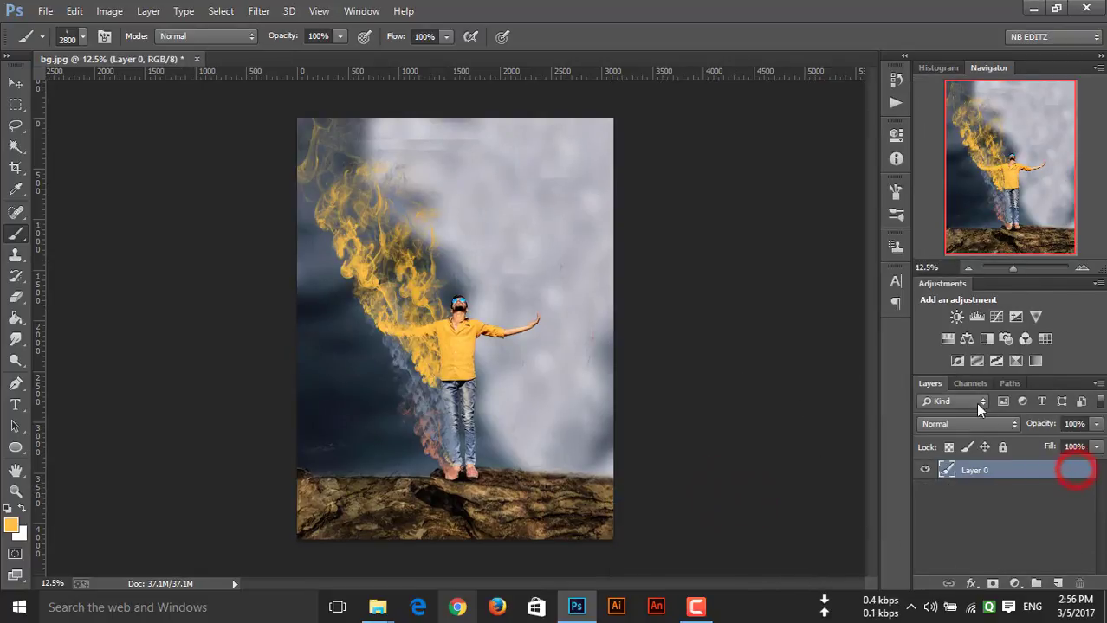
Preview the Camera Raw Filter with Vibrance raised to +99.
{"action": "left_click", "coordinate": [258, 10]}
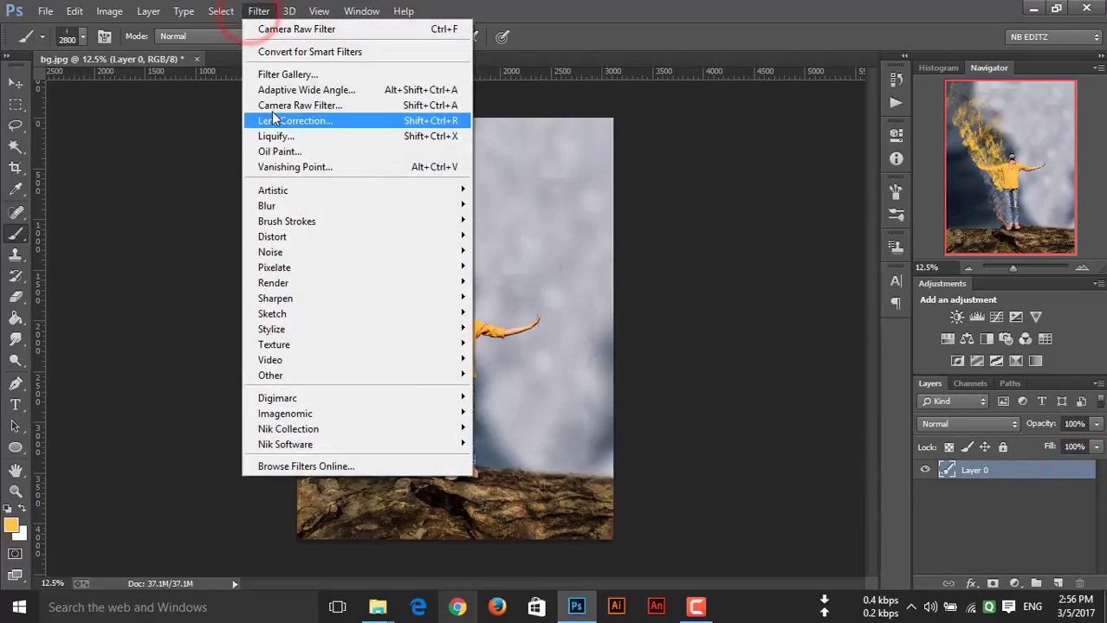
{"action": "left_click", "coordinate": [273, 106]}
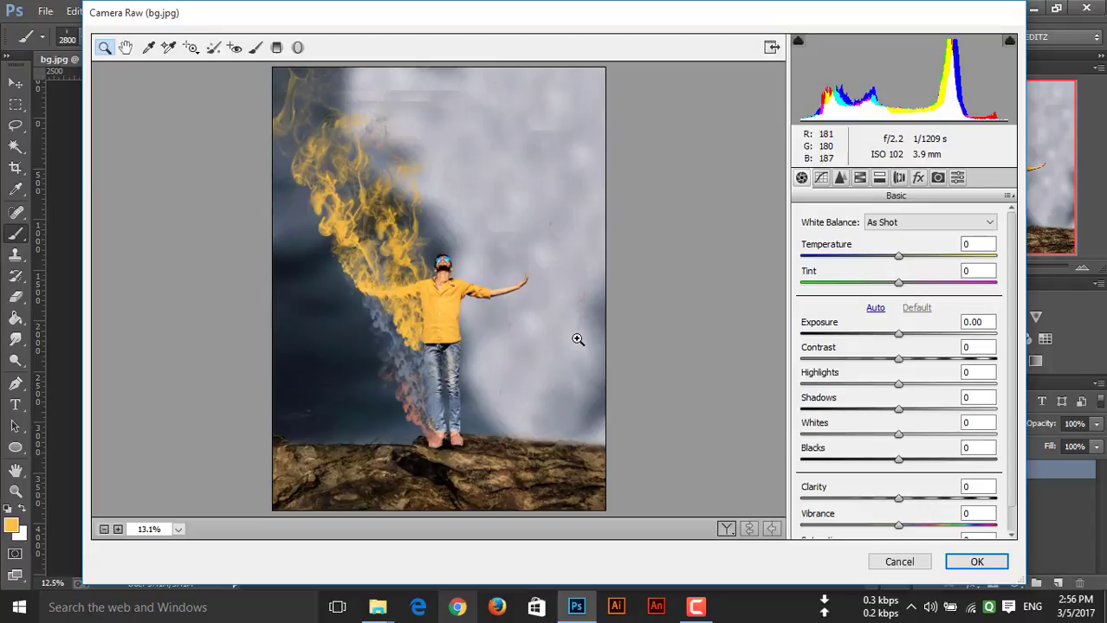
{"action": "left_click_drag", "start_coordinate": [934, 526], "coordinate": [970, 530]}
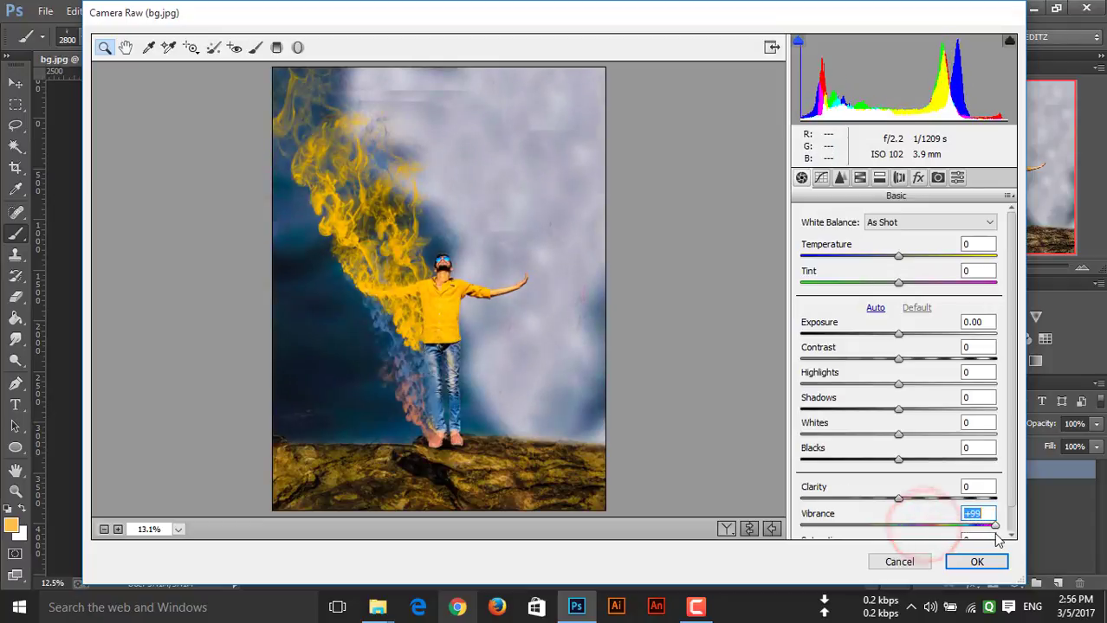
Cancel the vibrance change and duplicate Layer 0 as Layer 0 copy.
{"action": "left_click", "coordinate": [905, 562]}
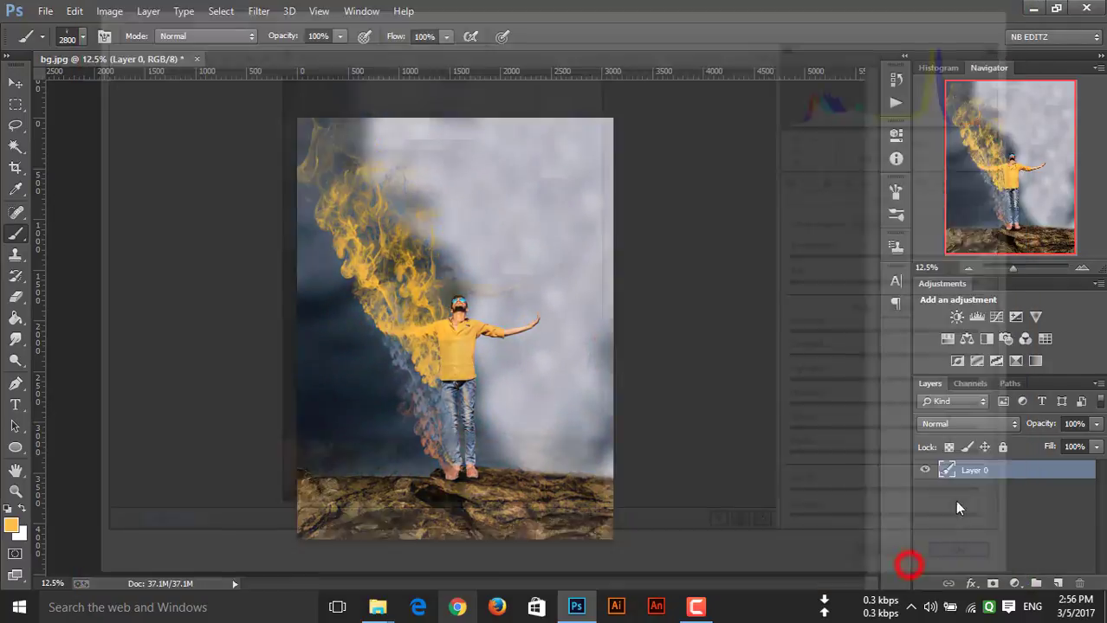
{"action": "right_click", "coordinate": [974, 471]}
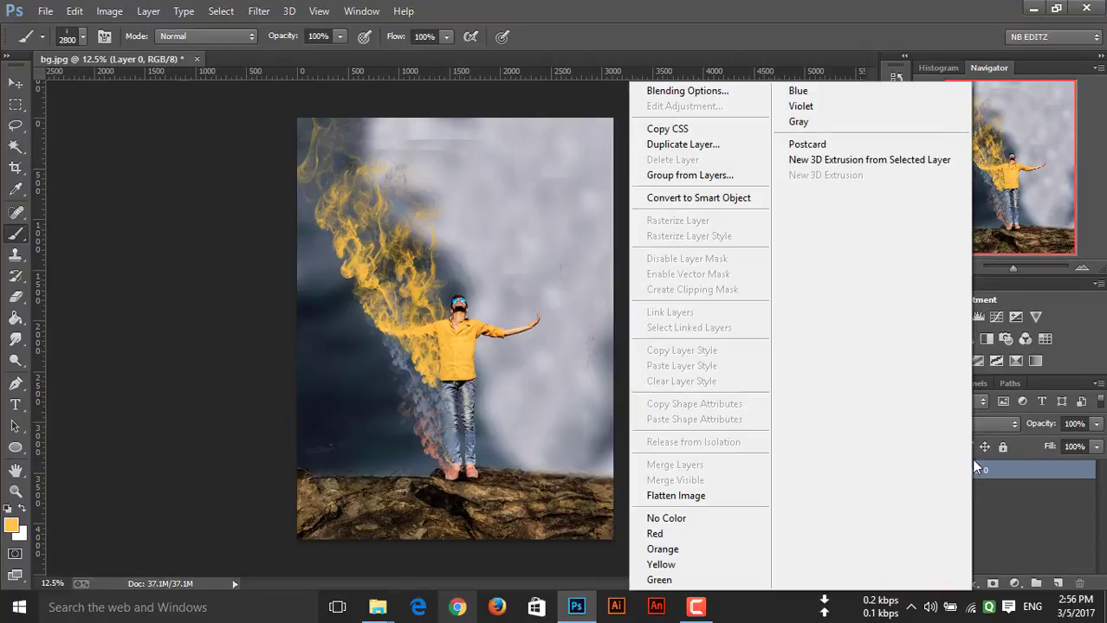
{"action": "left_click", "coordinate": [722, 146]}
{"action": "left_click", "coordinate": [700, 182]}
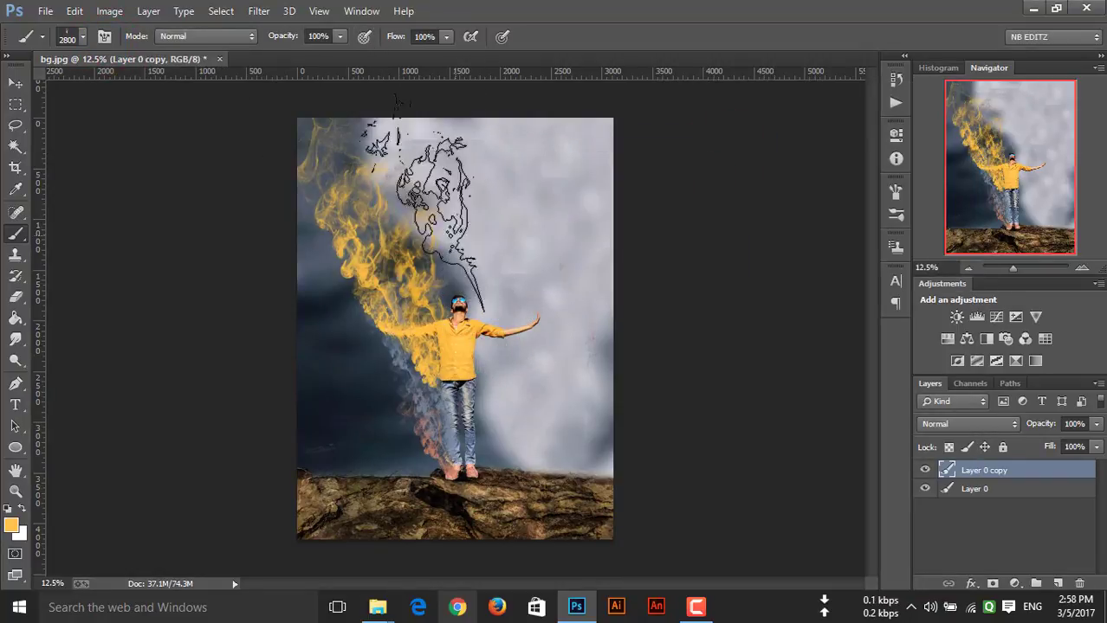
Apply Camera Raw Blacks -39 and Whites +11 to the copy, then flatten into Background.
{"action": "left_click", "coordinate": [259, 10]}
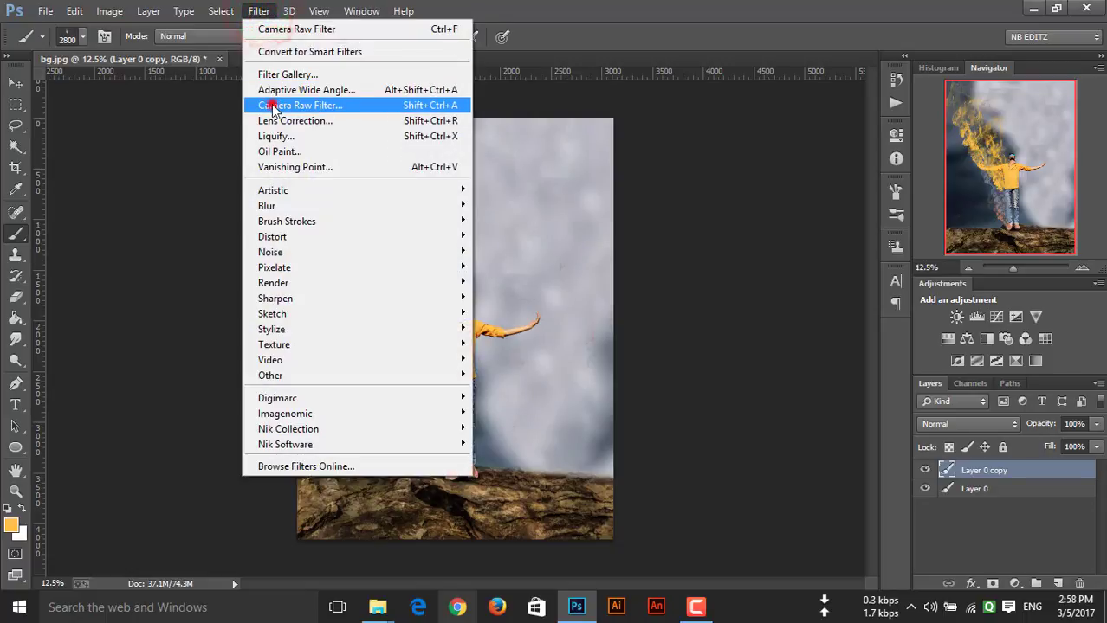
{"action": "left_click", "coordinate": [272, 104]}
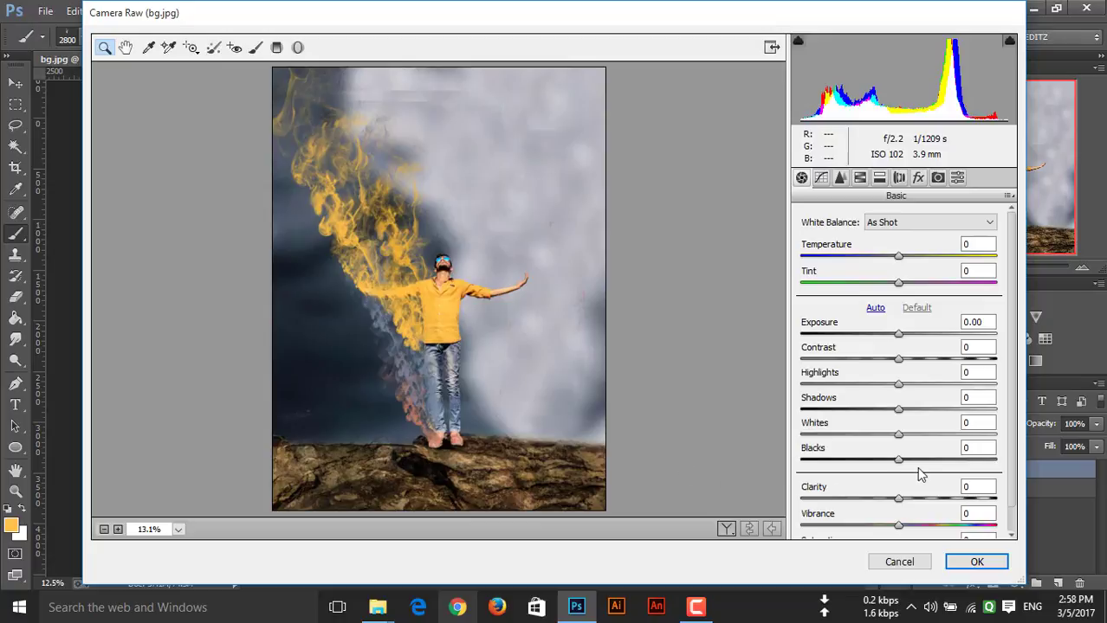
{"action": "mouse_move", "coordinate": [898, 463]}
{"action": "left_mouse_down"}
{"action": "mouse_move", "coordinate": [892, 453]}
{"action": "mouse_move", "coordinate": [855, 455]}
{"action": "mouse_move", "coordinate": [902, 433]}
{"action": "left_mouse_up"}
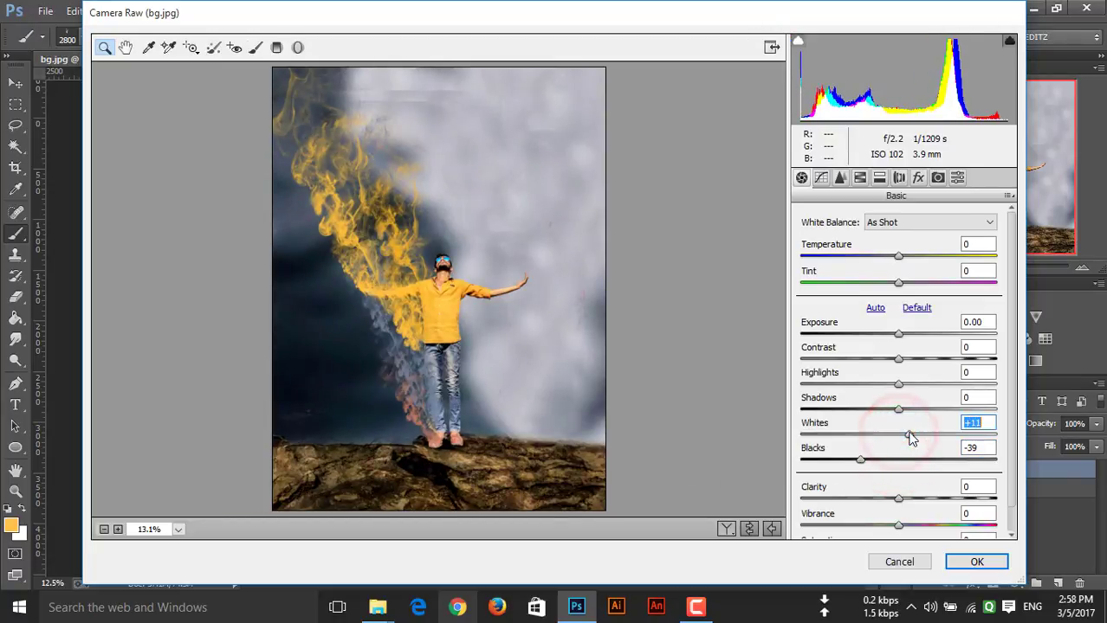
{"action": "left_click", "coordinate": [977, 562]}
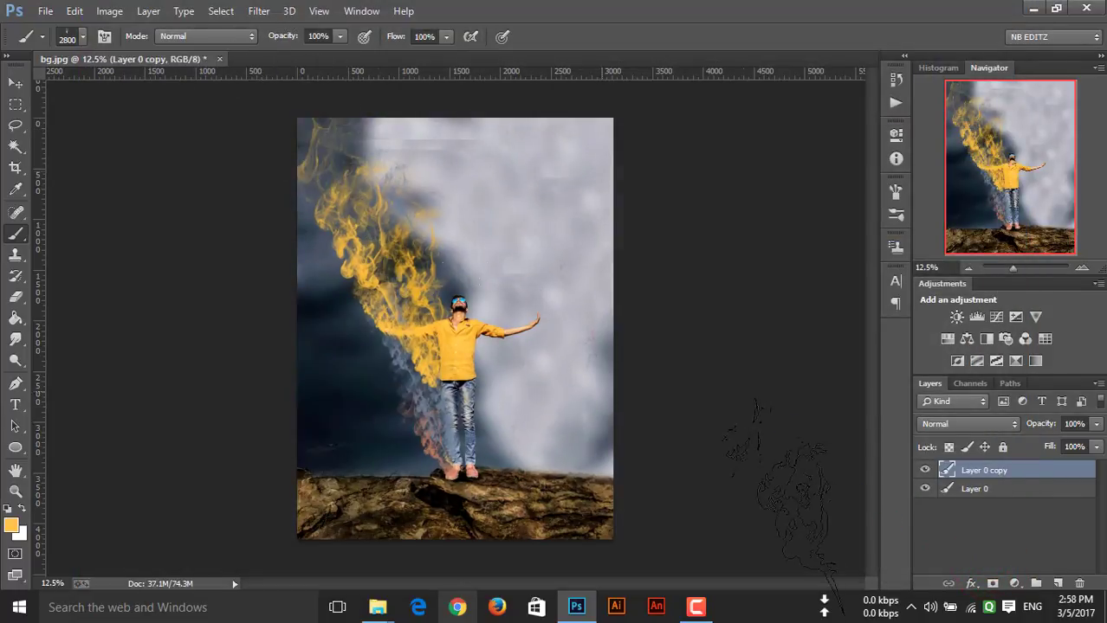
{"action": "right_click", "coordinate": [956, 470]}
{"action": "left_click", "coordinate": [728, 496]}
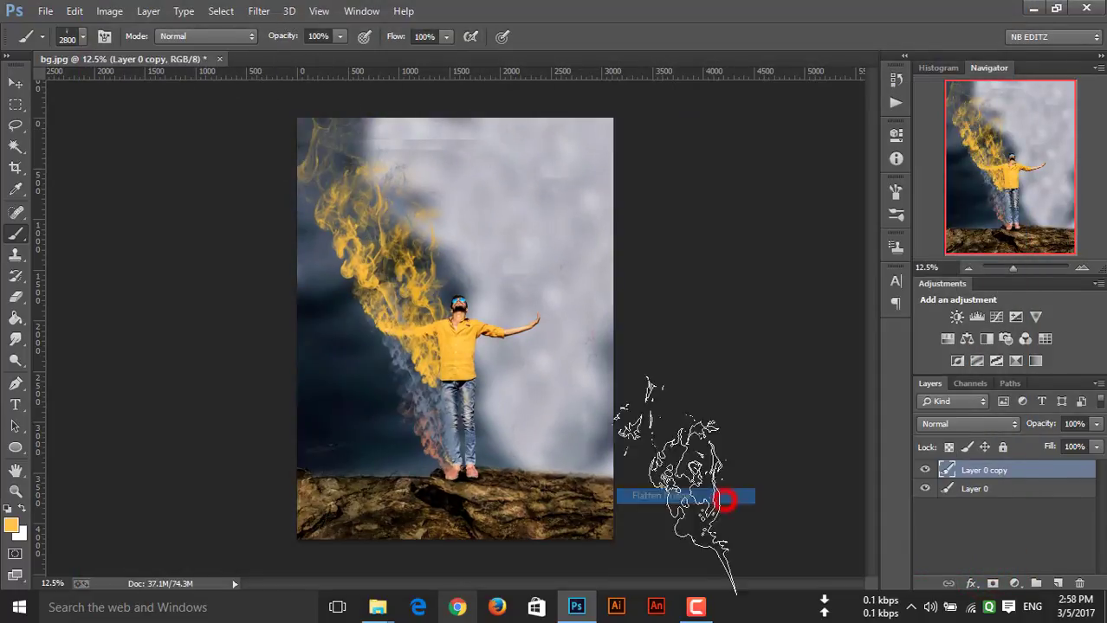
Place the nil04 NB logo from the Desktop as an embedded image.
{"action": "left_click", "coordinate": [39, 11]}
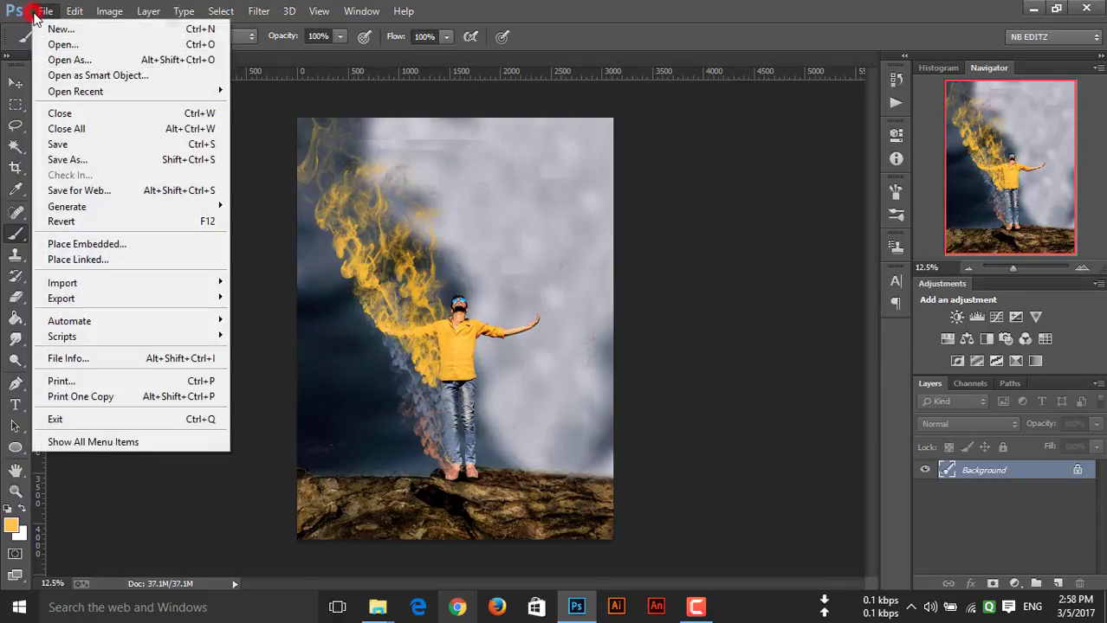
{"action": "left_click", "coordinate": [61, 241]}
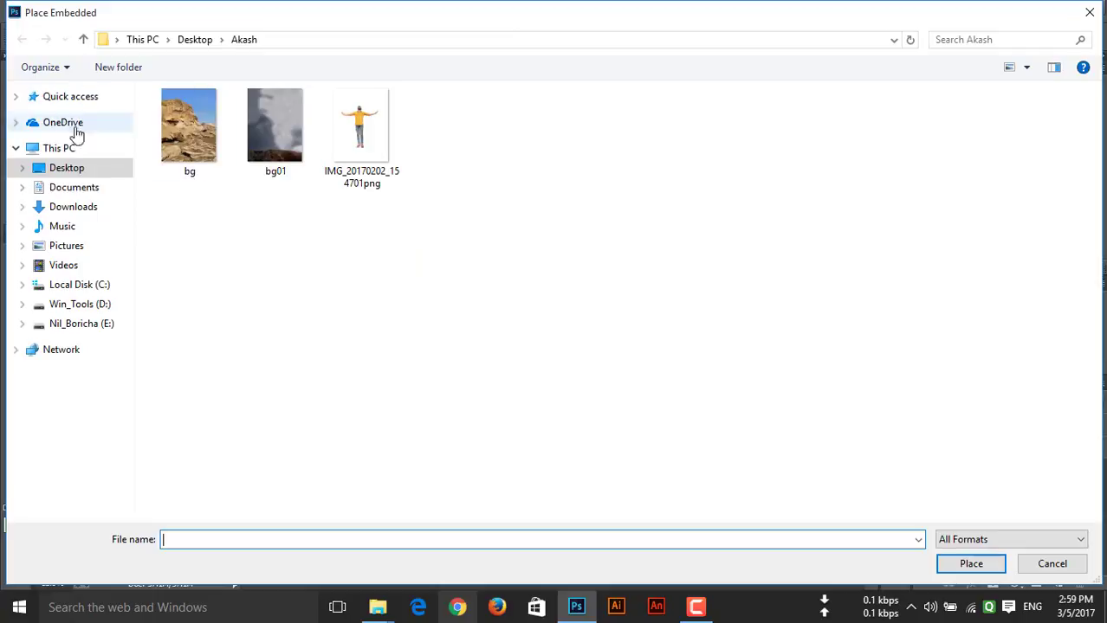
{"action": "left_click", "coordinate": [192, 39]}
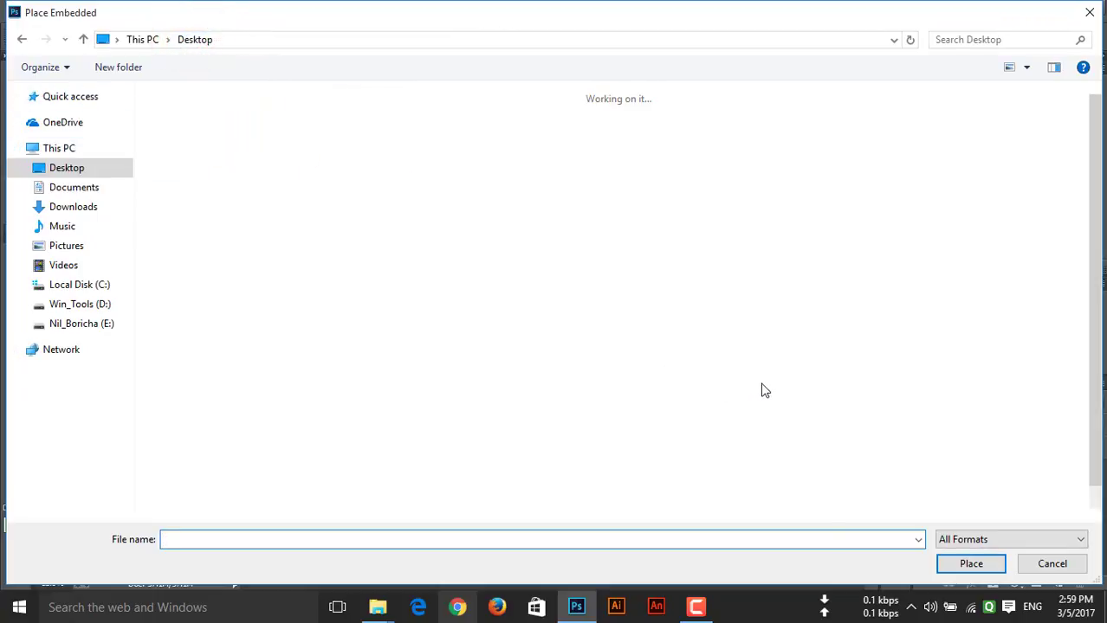
{"action": "left_click", "coordinate": [372, 489]}
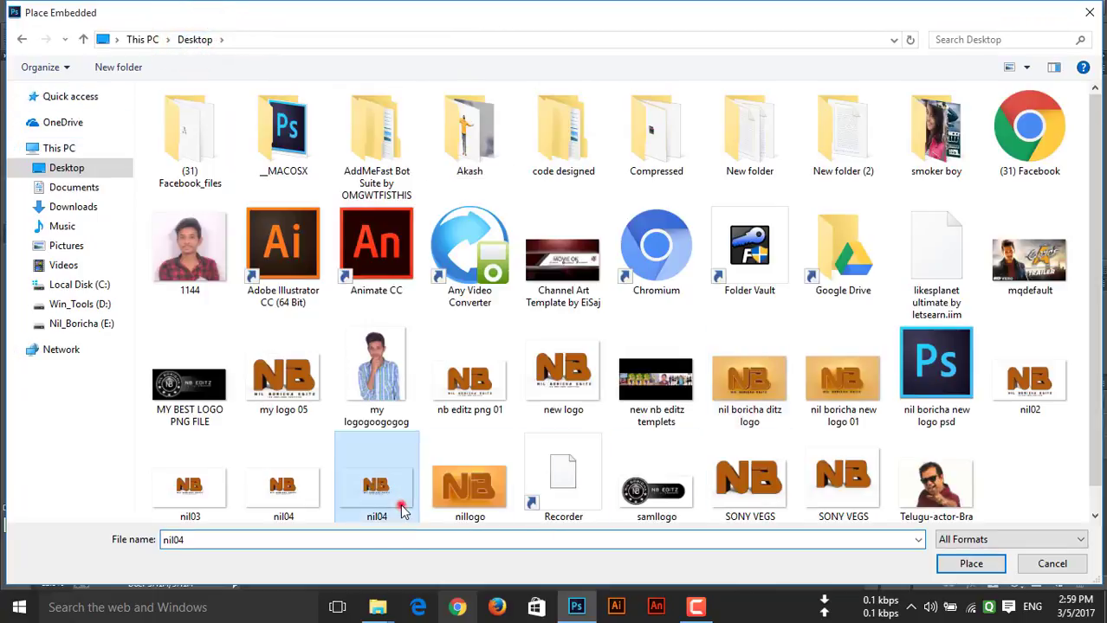
{"action": "double_click", "coordinate": [400, 484]}
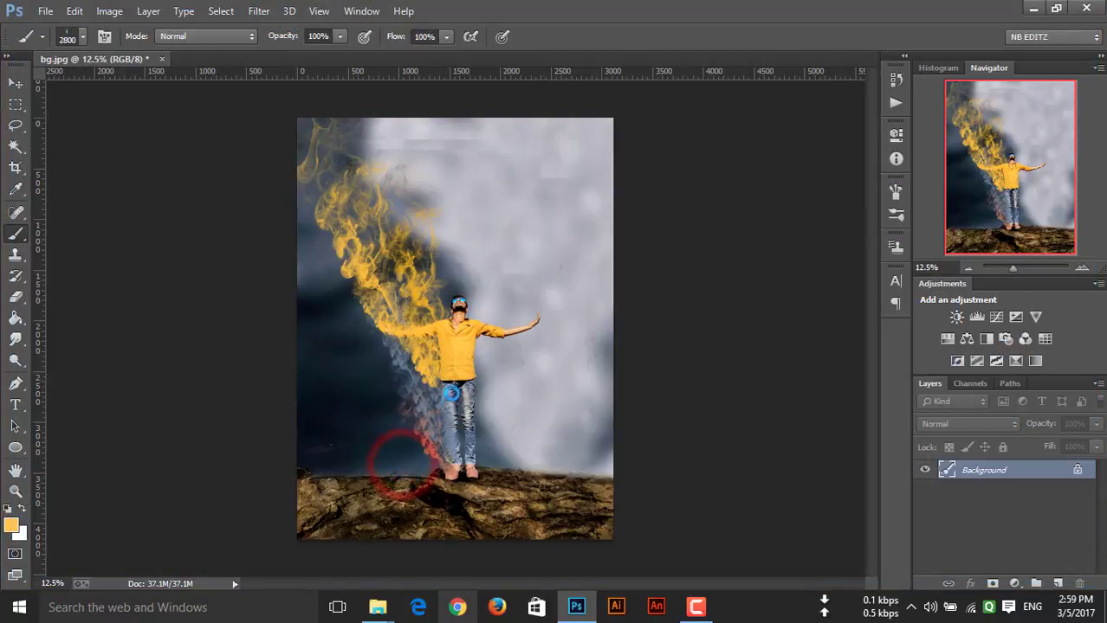
Position the NB logo near the top-right corner and flatten it into the Background.
{"action": "mouse_move", "coordinate": [498, 332]}
{"action": "left_mouse_down"}
{"action": "mouse_move", "coordinate": [592, 255]}
{"action": "mouse_move", "coordinate": [611, 448]}
{"action": "mouse_move", "coordinate": [620, 229]}
{"action": "mouse_move", "coordinate": [558, 243]}
{"action": "mouse_move", "coordinate": [599, 218]}
{"action": "mouse_move", "coordinate": [567, 265]}
{"action": "mouse_move", "coordinate": [552, 334]}
{"action": "mouse_move", "coordinate": [576, 276]}
{"action": "mouse_move", "coordinate": [620, 224]}
{"action": "left_mouse_up"}
{"action": "left_click", "coordinate": [565, 37]}
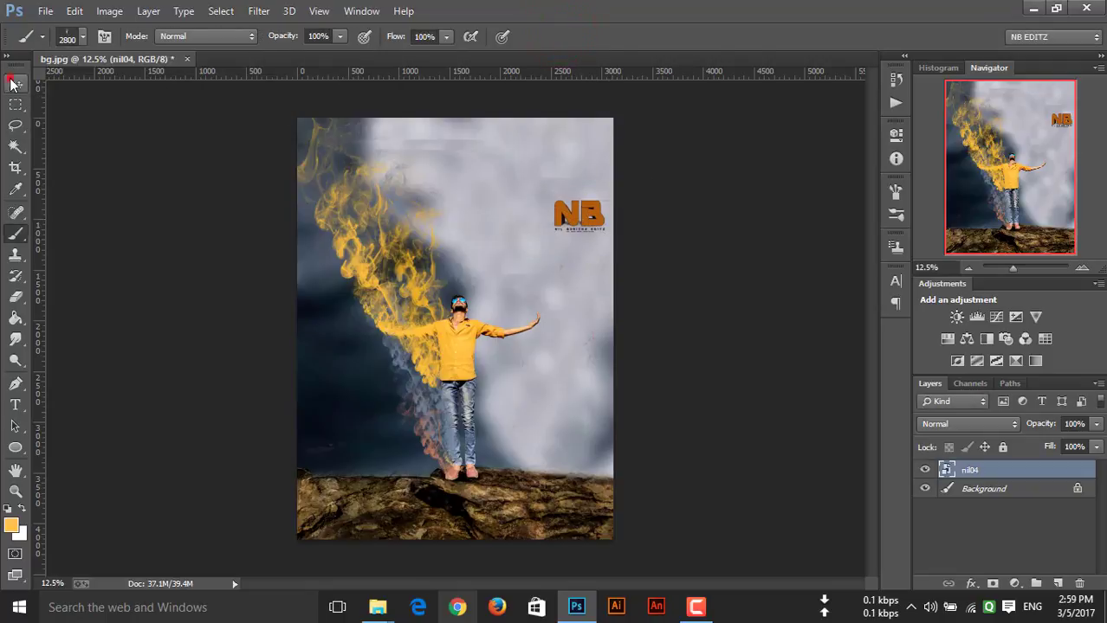
{"action": "left_click", "coordinate": [13, 82]}
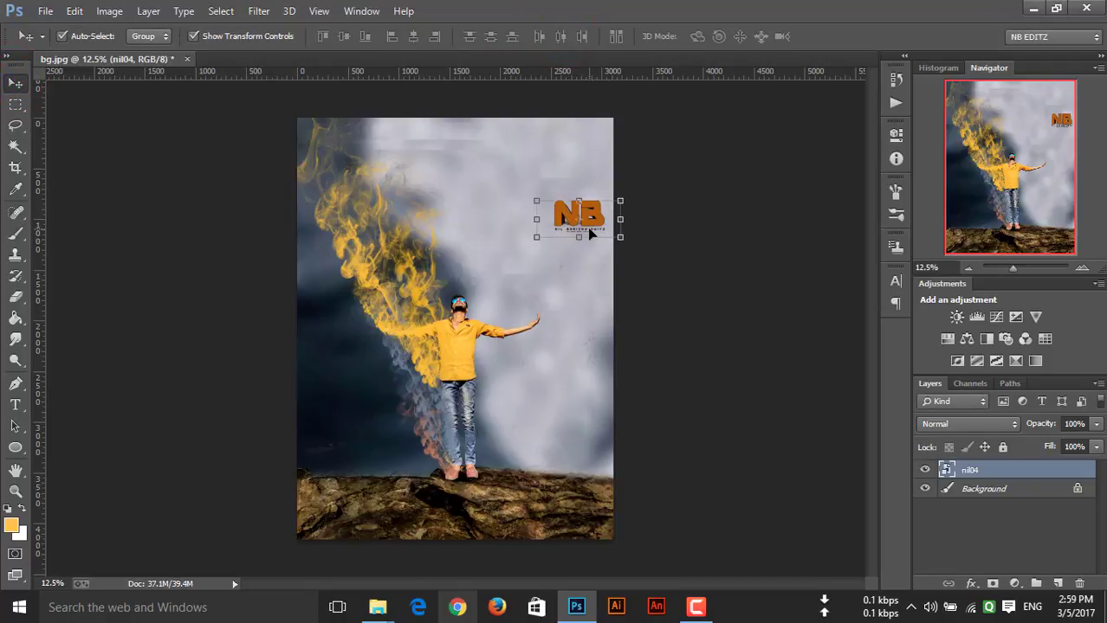
{"action": "mouse_move", "coordinate": [592, 220]}
{"action": "left_mouse_down"}
{"action": "mouse_move", "coordinate": [589, 235]}
{"action": "mouse_move", "coordinate": [593, 175]}
{"action": "left_mouse_up"}
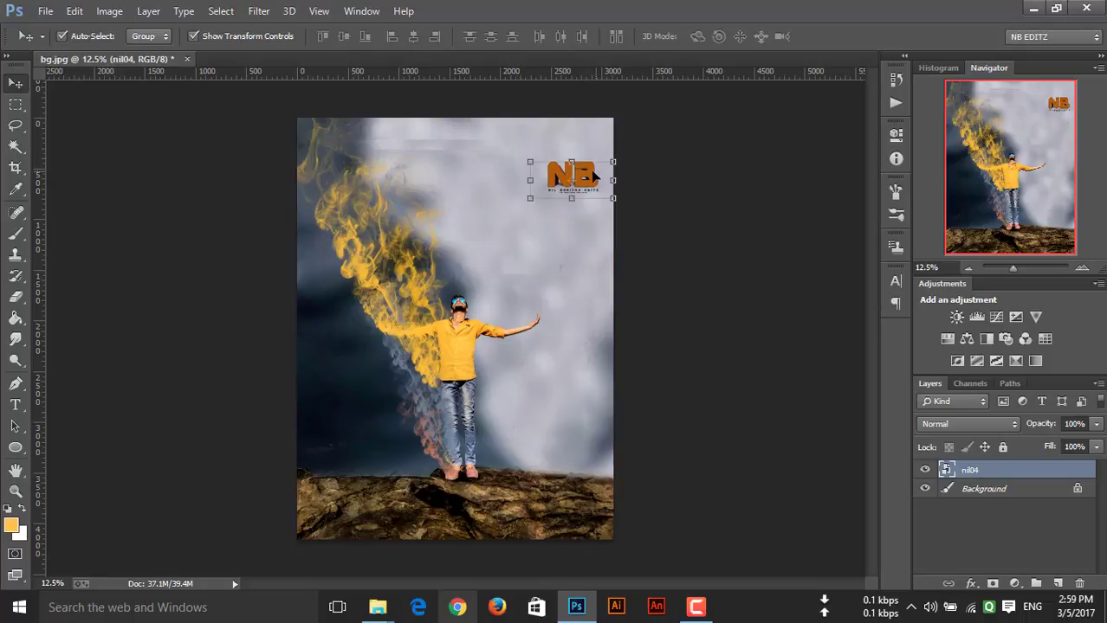
{"action": "right_click", "coordinate": [970, 476]}
{"action": "left_click", "coordinate": [720, 478]}
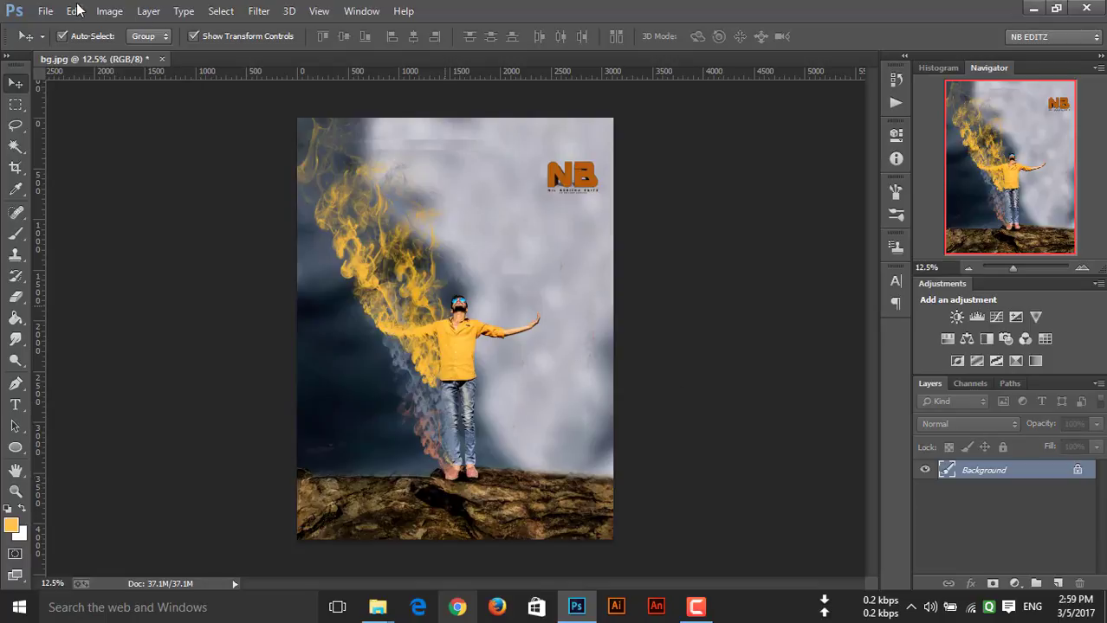
Save the image as JPEG akash0202.jpg with High quality JPEG options.
{"action": "left_click", "coordinate": [45, 10]}
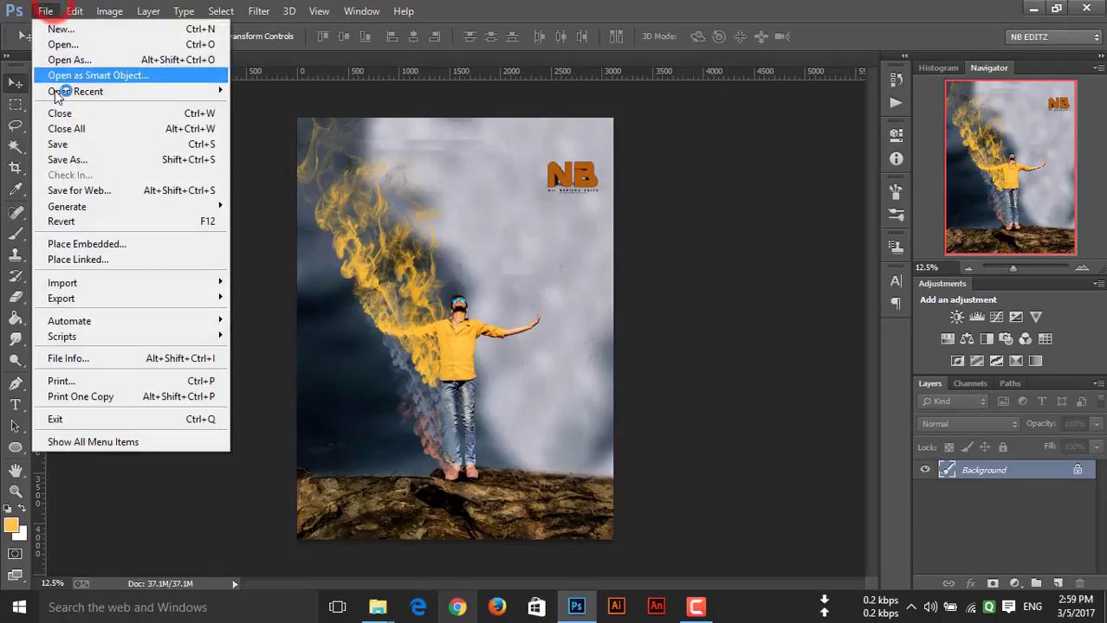
{"action": "left_click", "coordinate": [79, 165]}
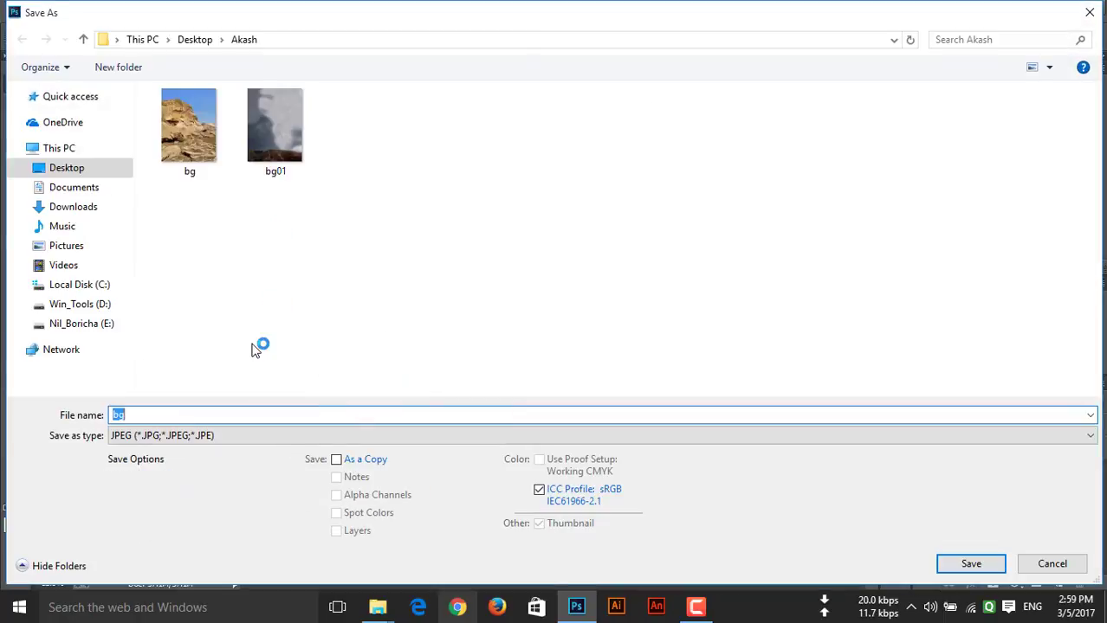
{"action": "type", "text": "ash"}
{"action": "type", "text": "0202"}
{"action": "left_click", "coordinate": [976, 568]}
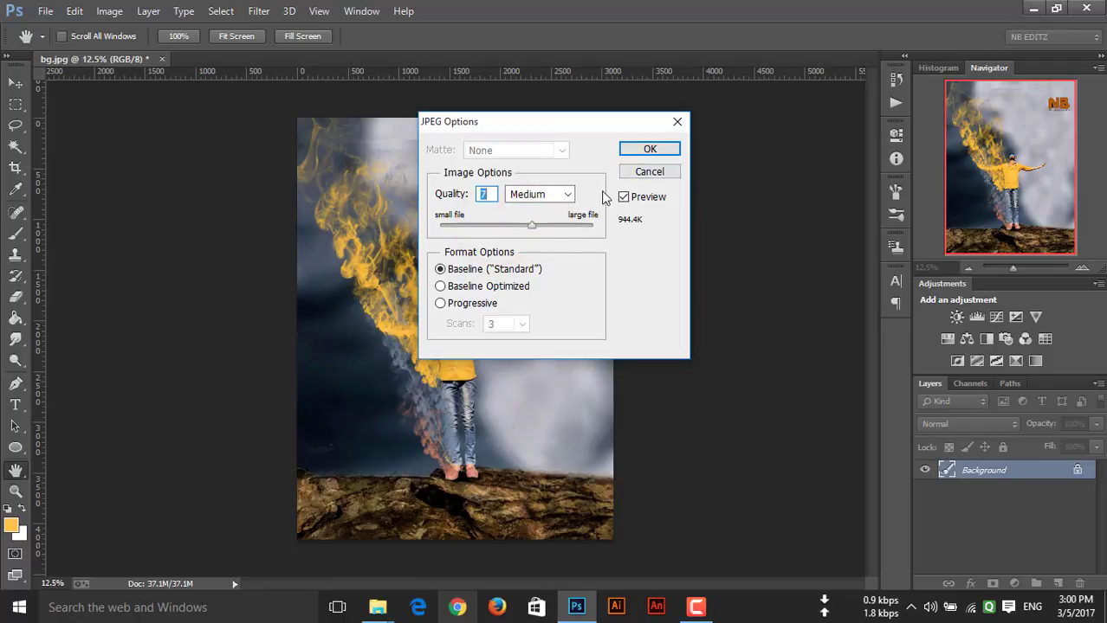
{"action": "left_click", "coordinate": [645, 150]}
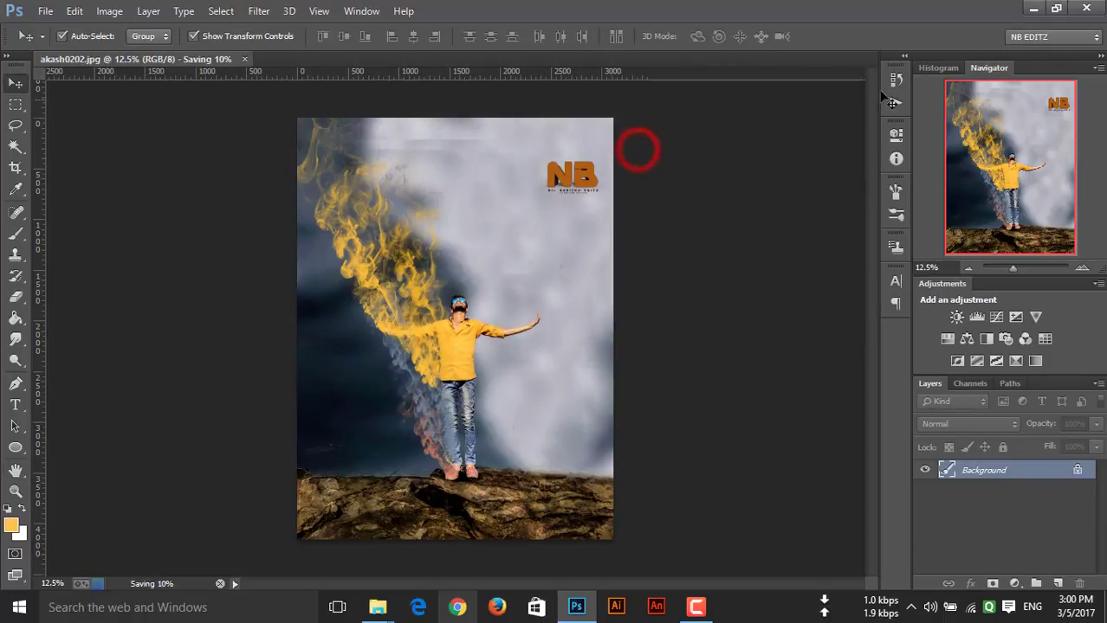
Minimize Photoshop and refresh the Windows desktop twice.
{"action": "left_click", "coordinate": [1032, 9]}
{"action": "right_click", "coordinate": [774, 203]}
{"action": "left_click", "coordinate": [782, 248]}
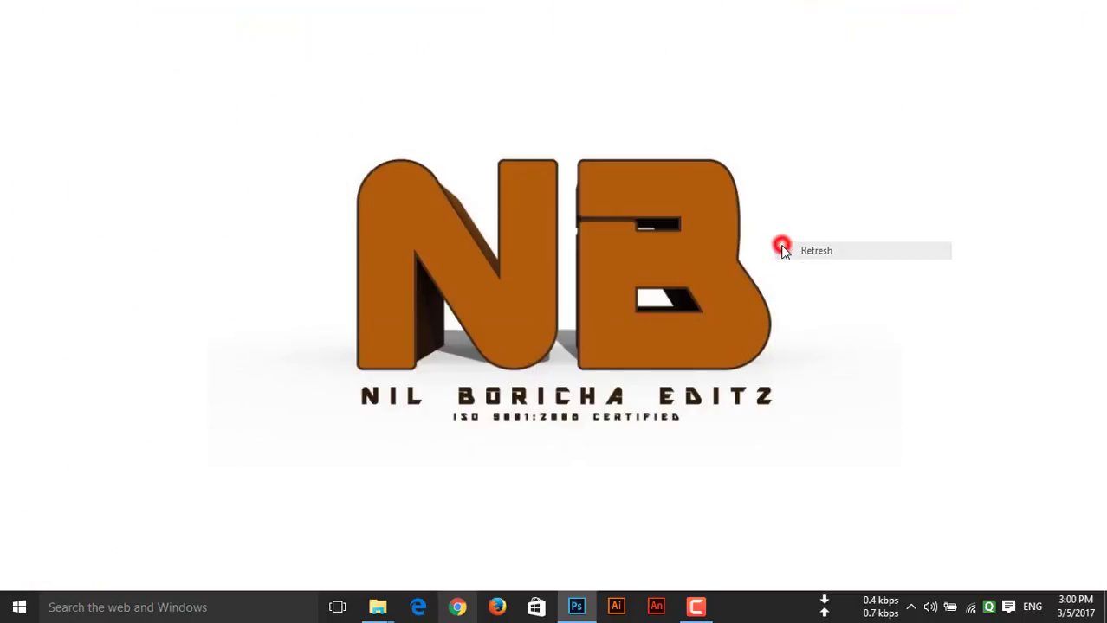
{"action": "right_click", "coordinate": [782, 248]}
{"action": "left_click", "coordinate": [800, 295]}
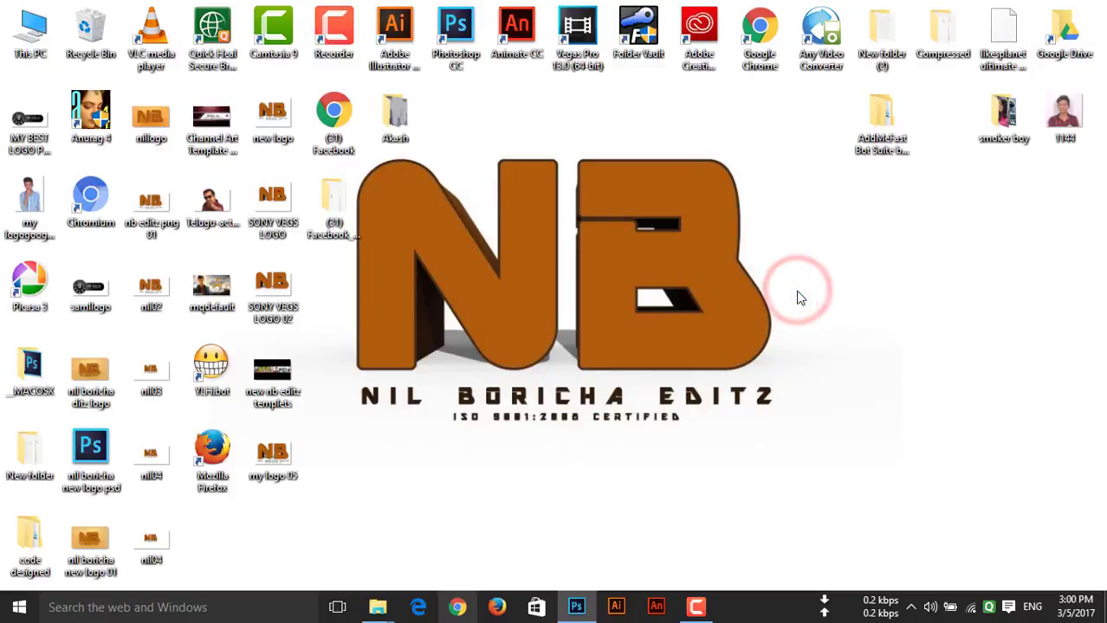